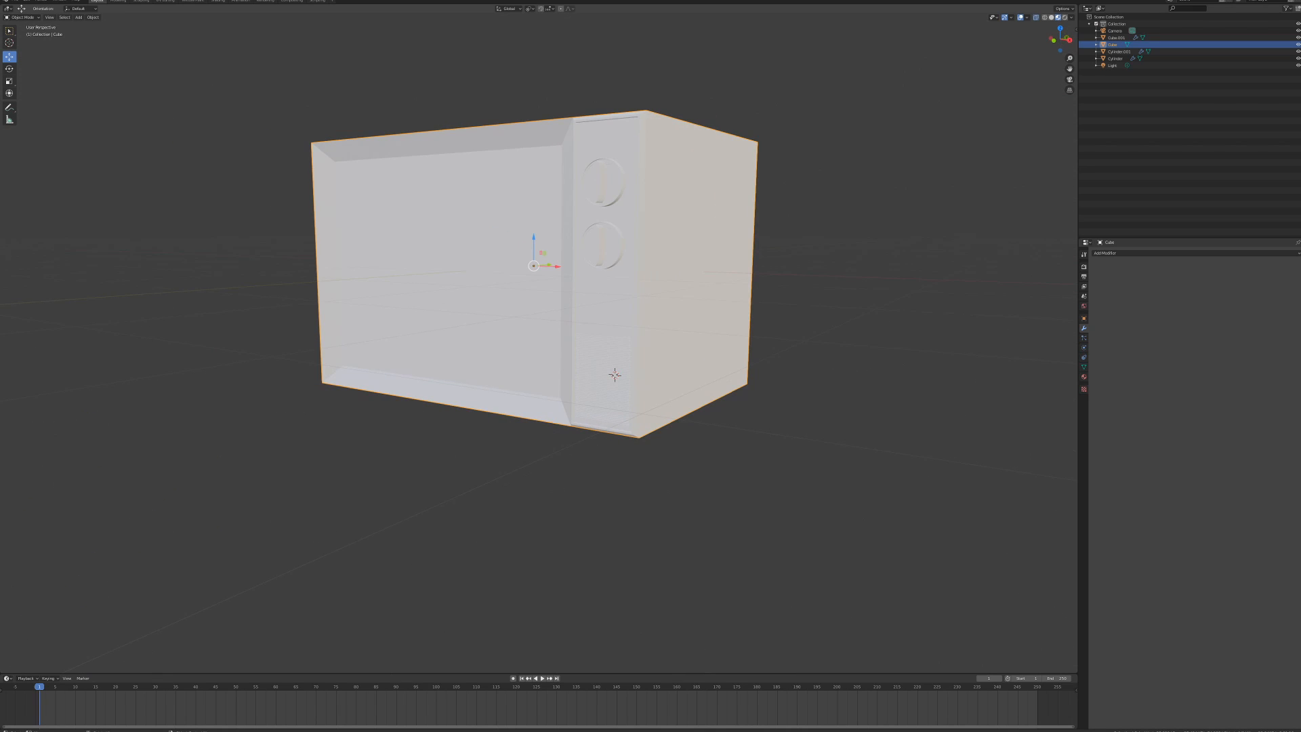
- Examine the microwave's front and control panel, including the lower knob isolated in local view
middle_click_drag(521, 294, 569, 325)
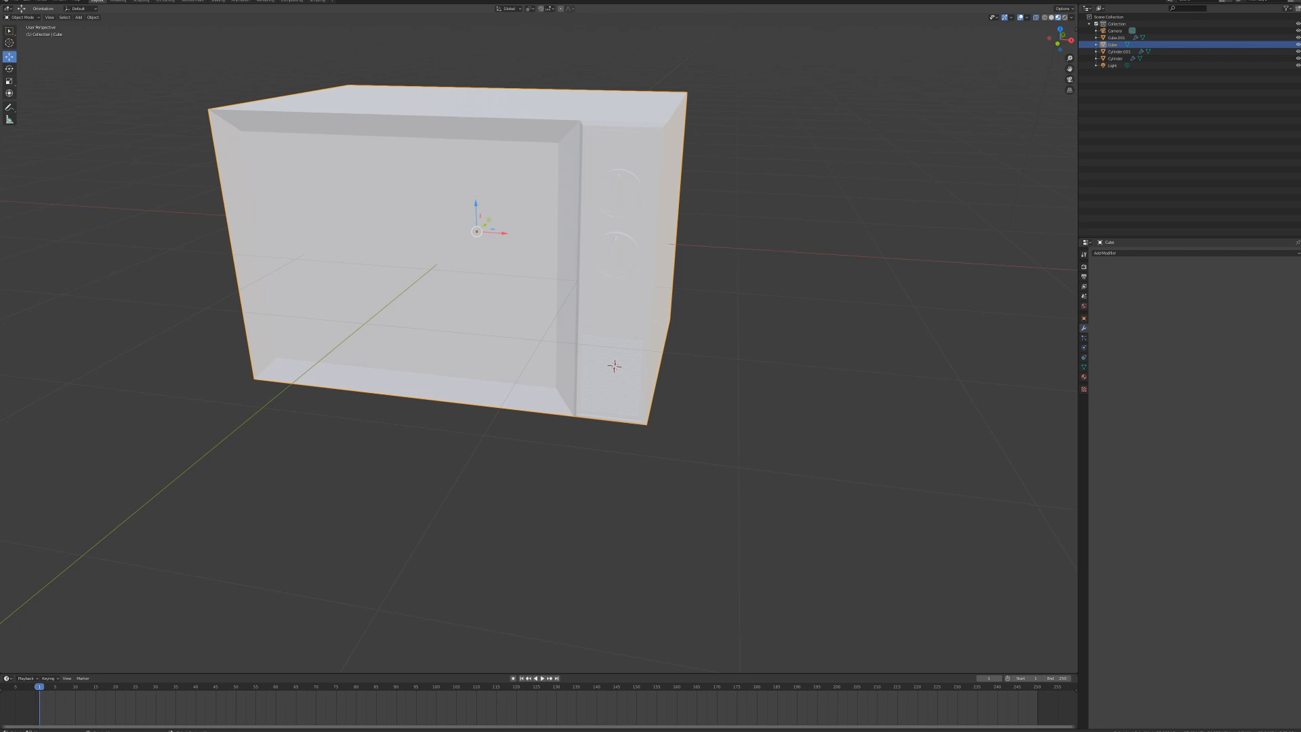
mouse_move(614, 366)
middle_mouse_down()
mouse_move(598, 386)
mouse_move(615, 372)
middle_mouse_up()
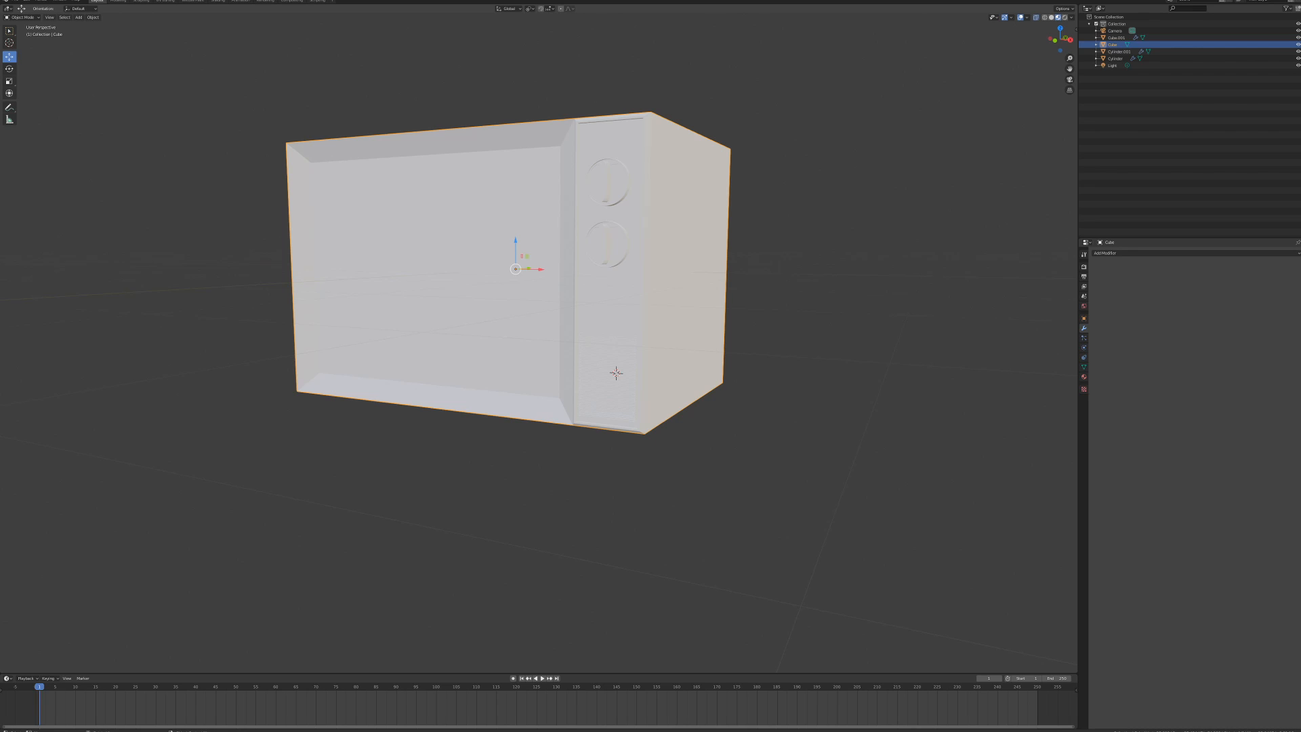
middle_click_drag(596, 325, 623, 328)
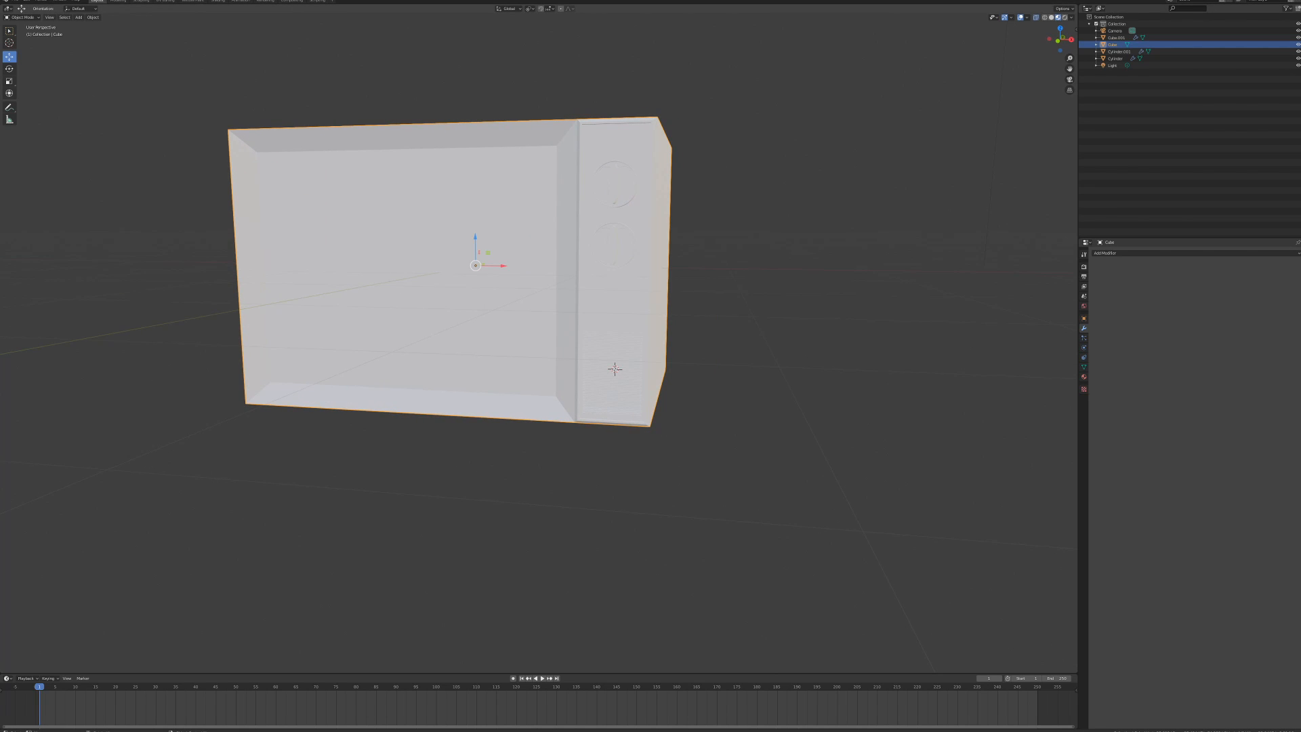
scroll(623, 328, "up", 3)
middle_click_drag(623, 329, 660, 345)
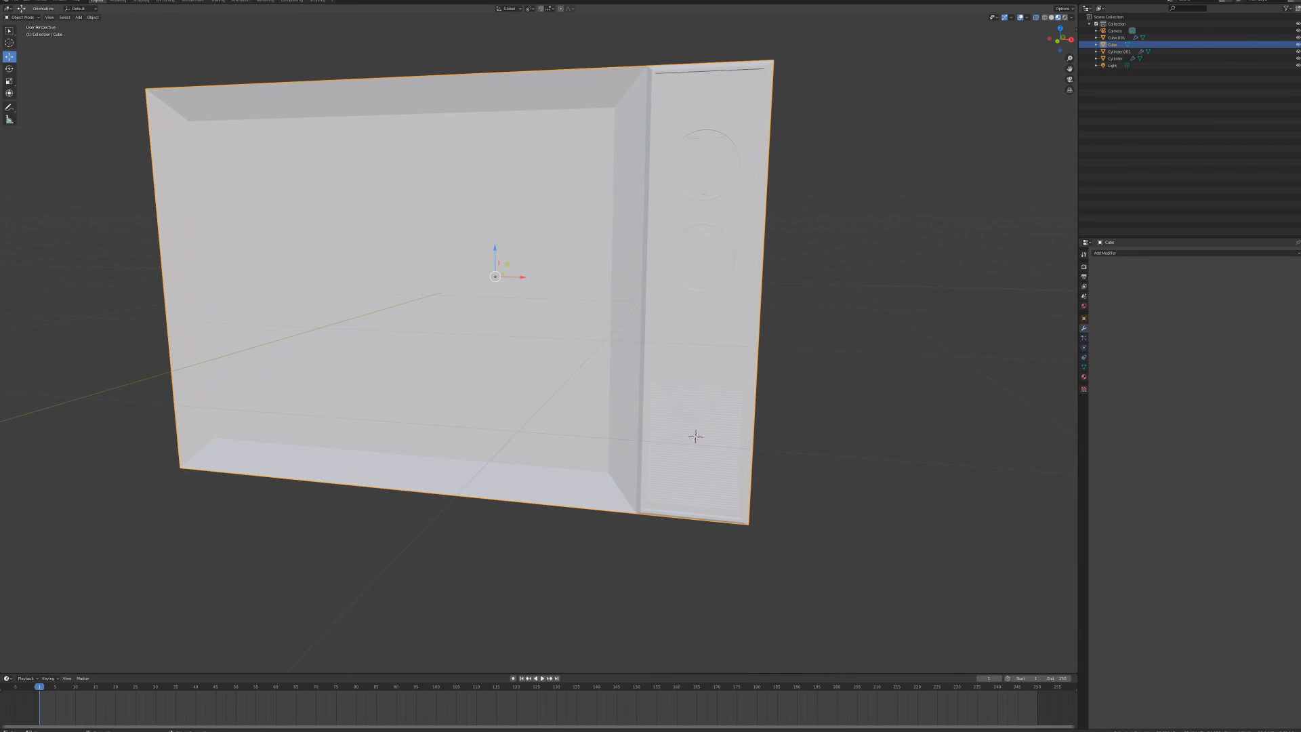
middle_click_drag(695, 435, 718, 467)
left_click(735, 288)
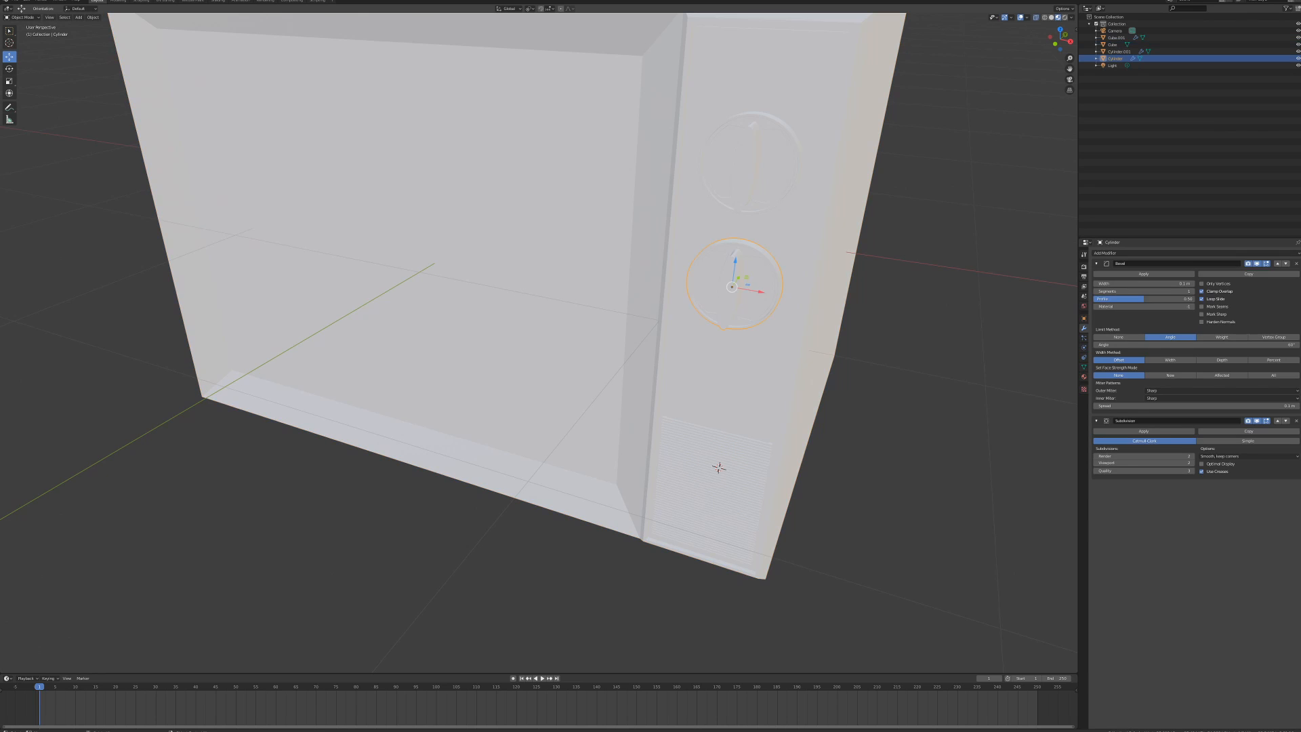
key("KP_Divide")
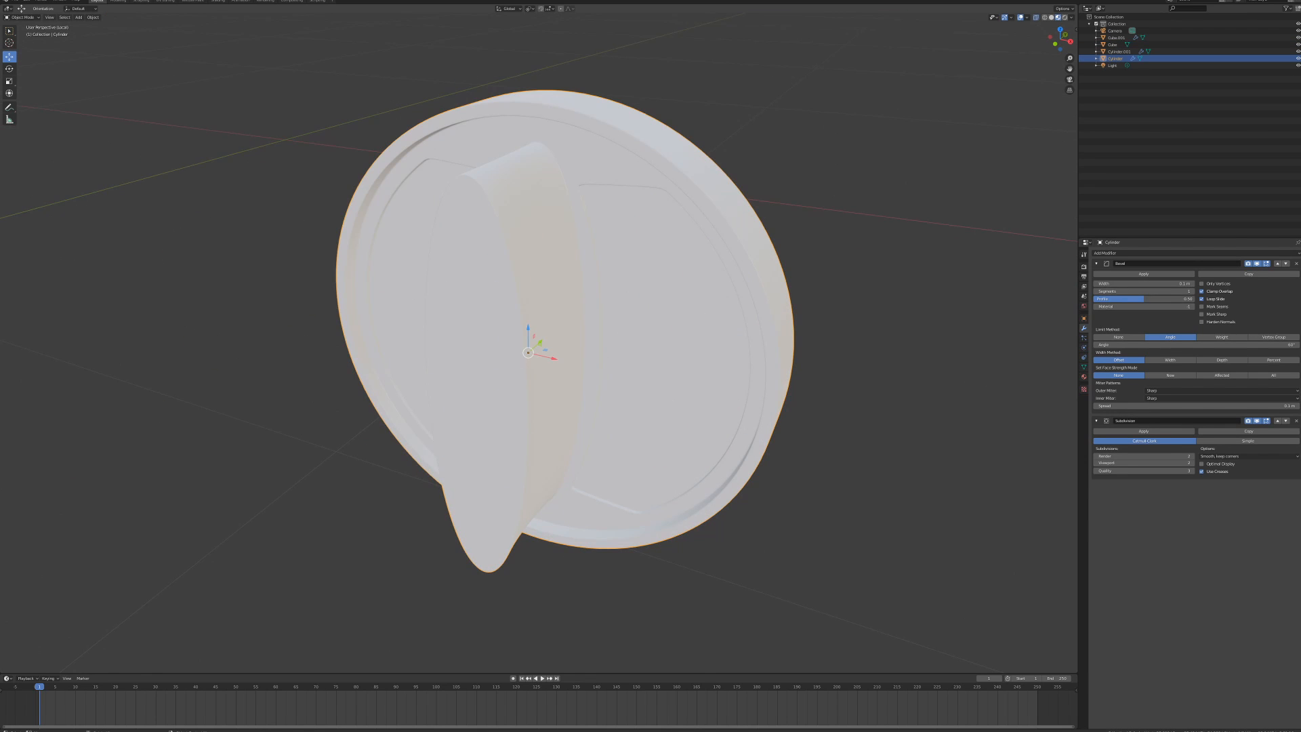
middle_click_drag(650, 366, 854, 344)
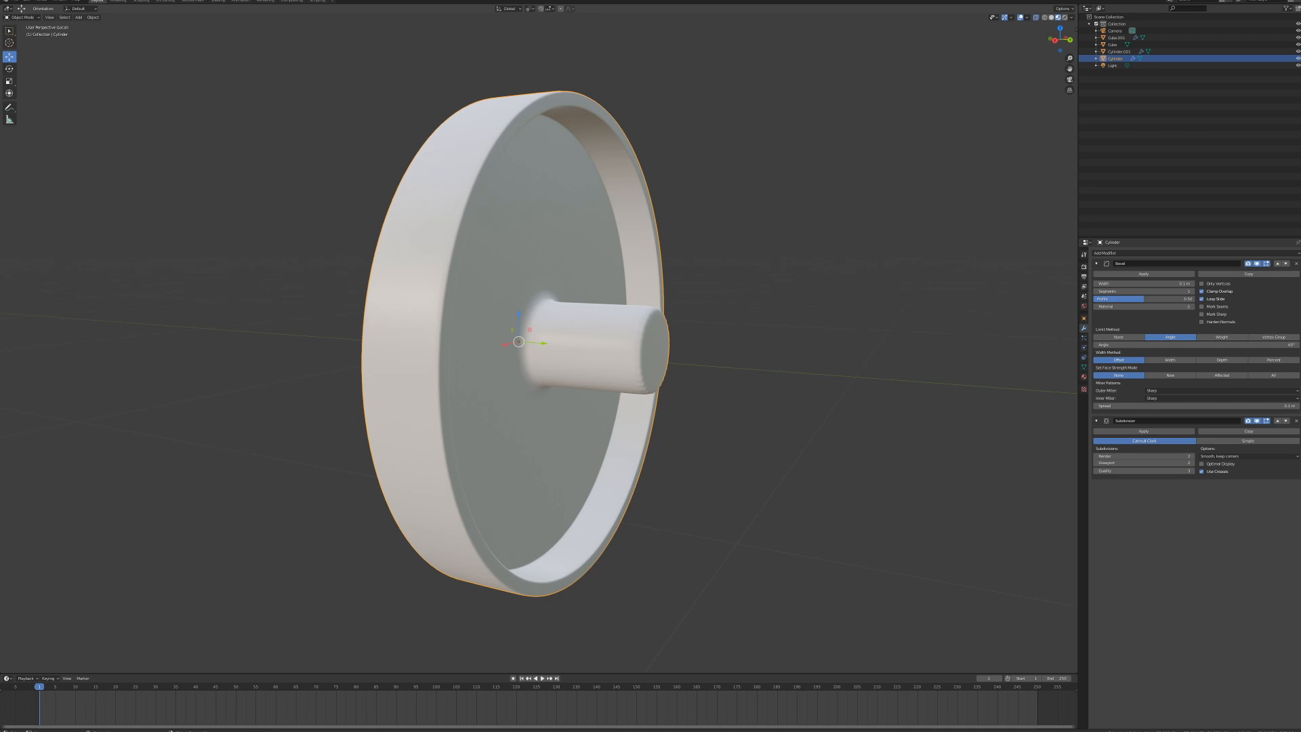
middle_click_drag(853, 344, 913, 343)
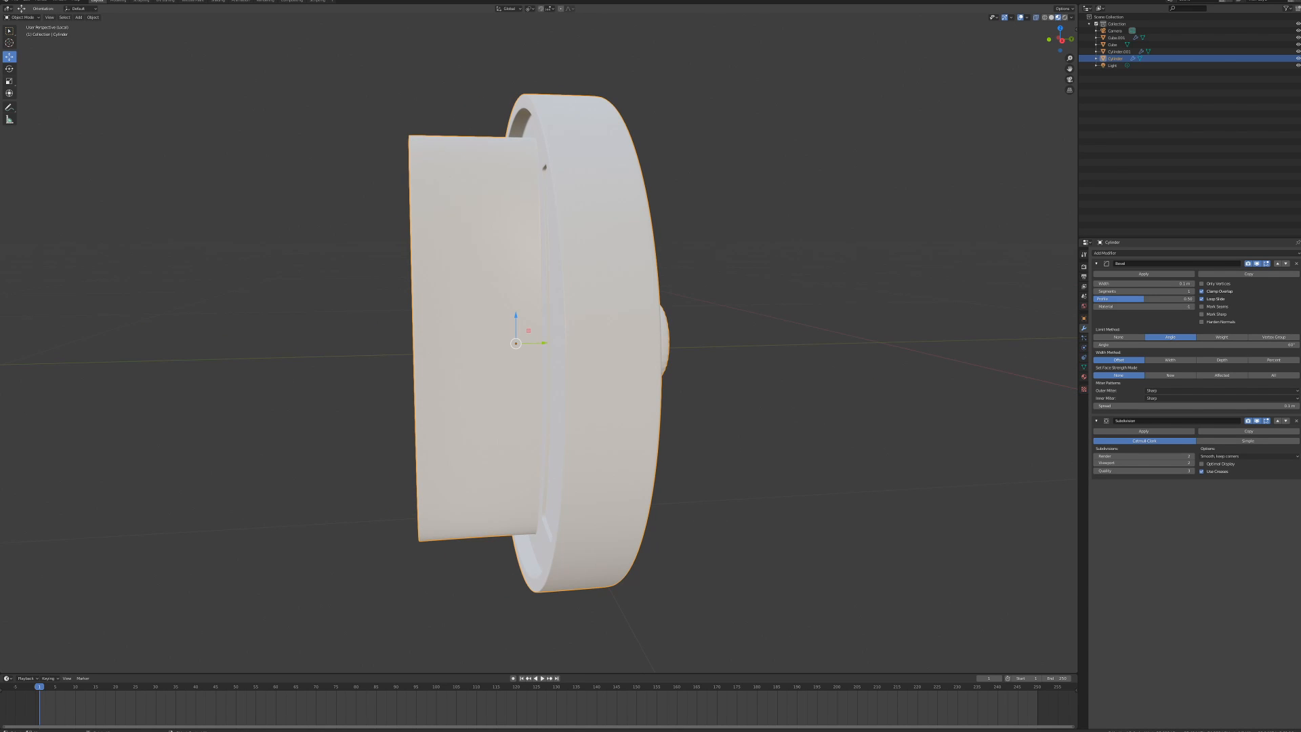
key("KP_Divide")
middle_click_drag(913, 344, 871, 343)
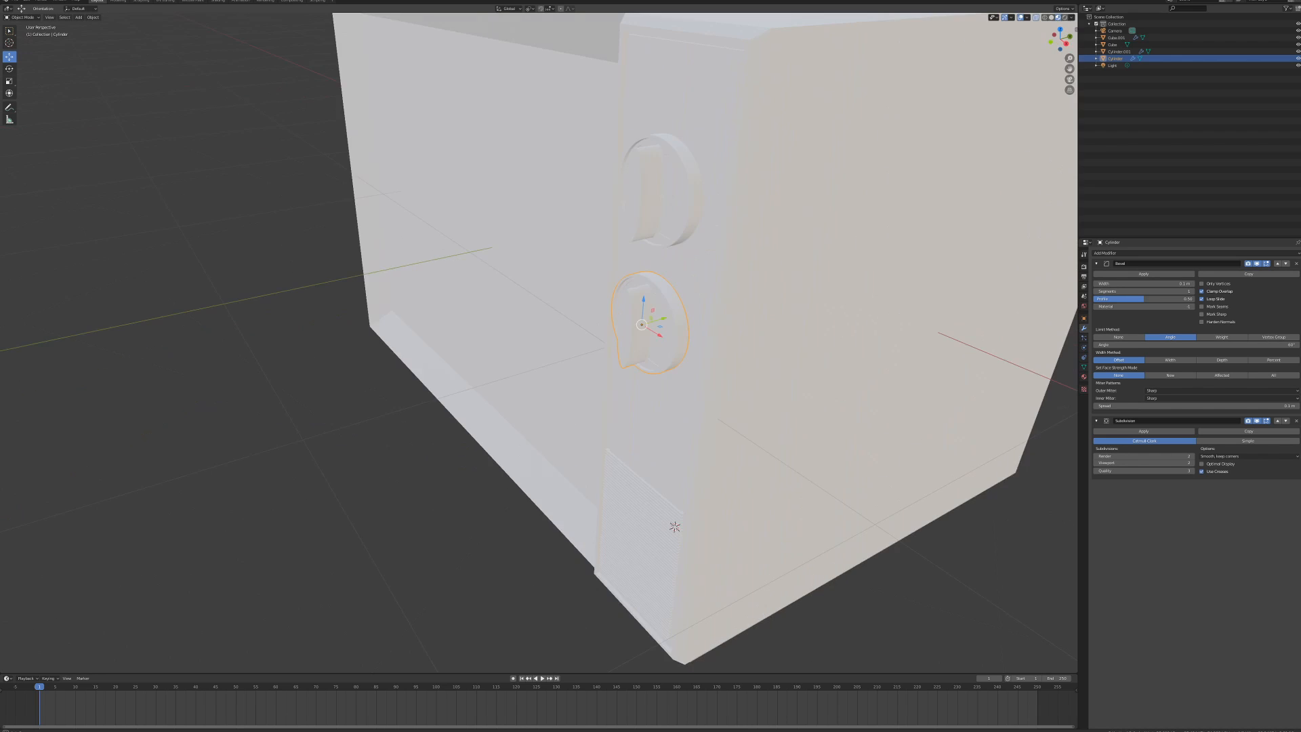
- Inspect from the side how the lower knob sits against the microwave's front panel
key("KP_3")
scroll(539, 342, "up", 3)
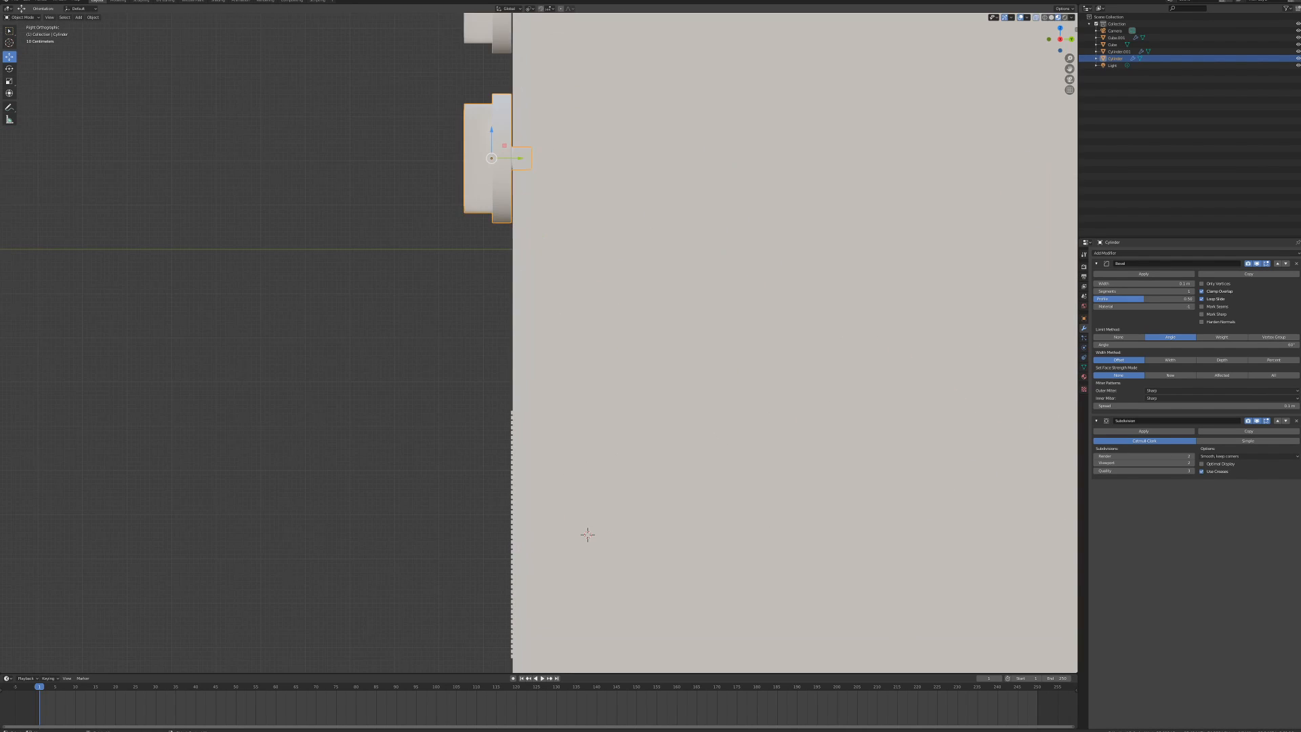
scroll(588, 535, "up", 2)
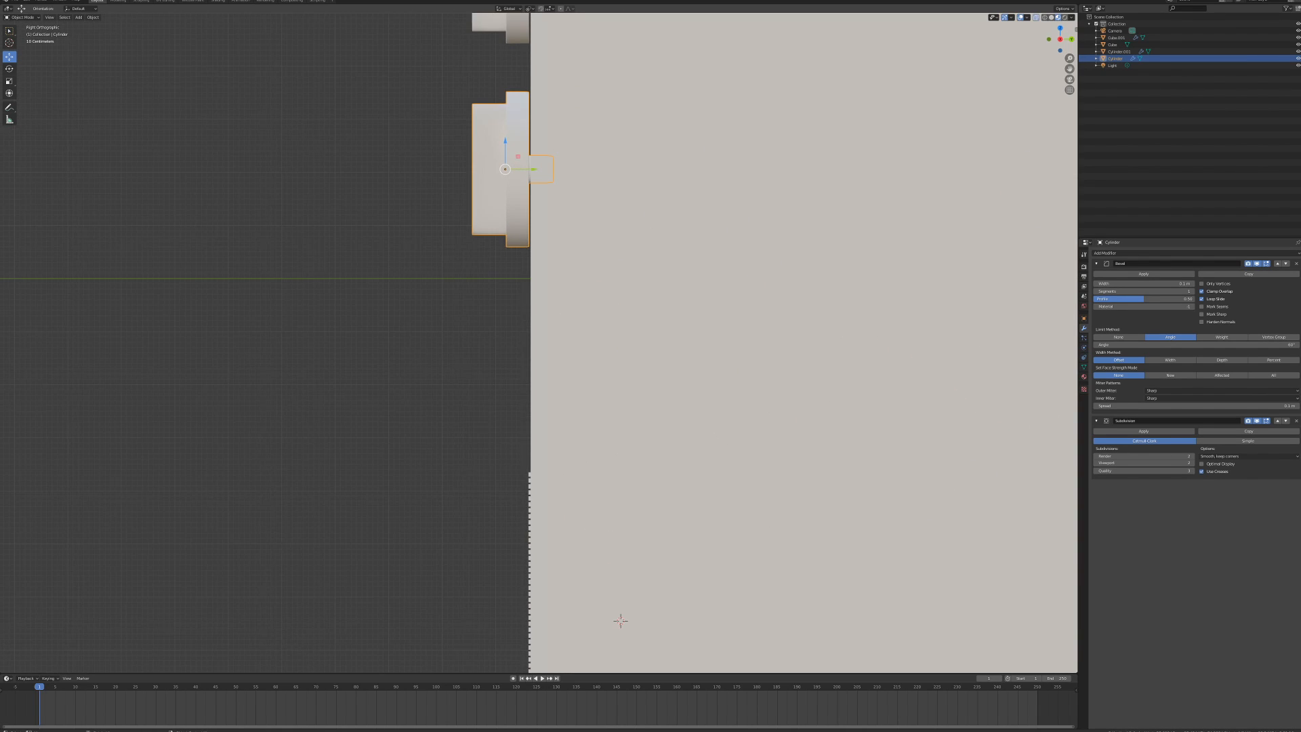
scroll(539, 342, "up", 3)
middle_click_drag(539, 342, 590, 557, "shift")
scroll(589, 557, "down", 3)
scroll(687, 352, "down", 4)
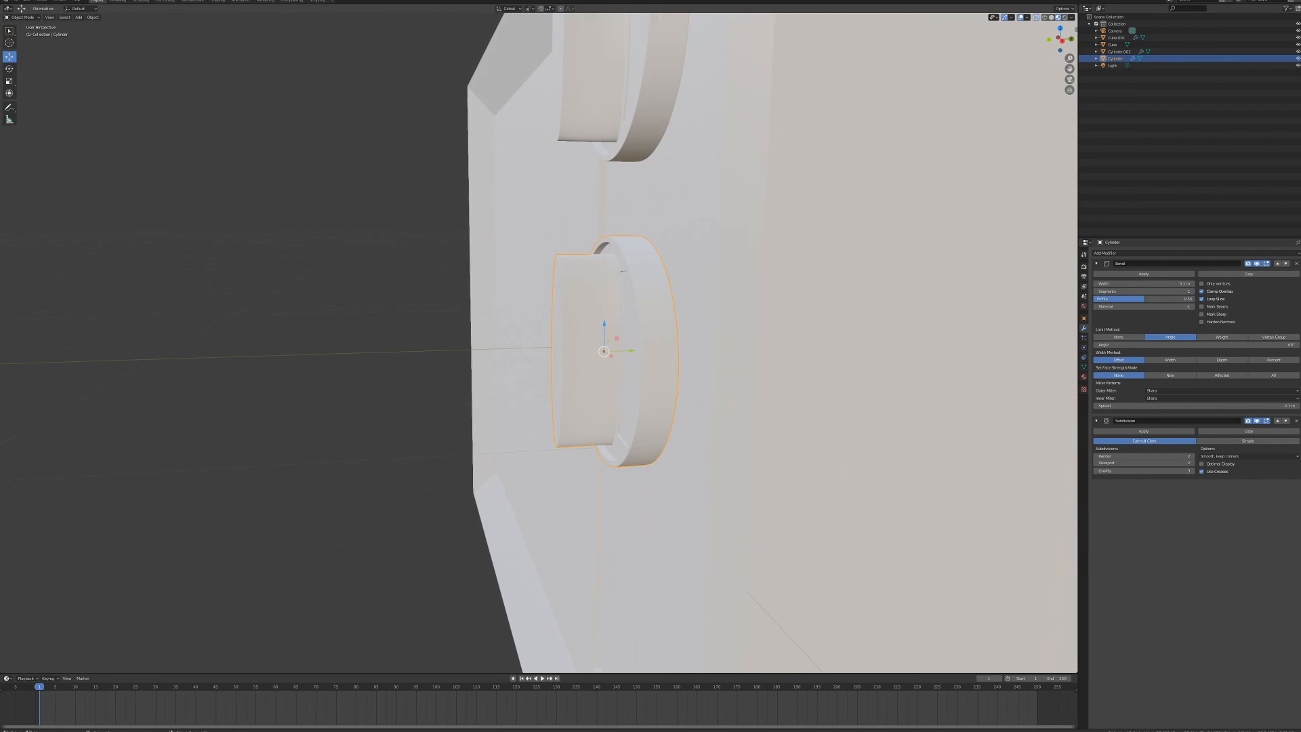
scroll(688, 353, "up", 2)
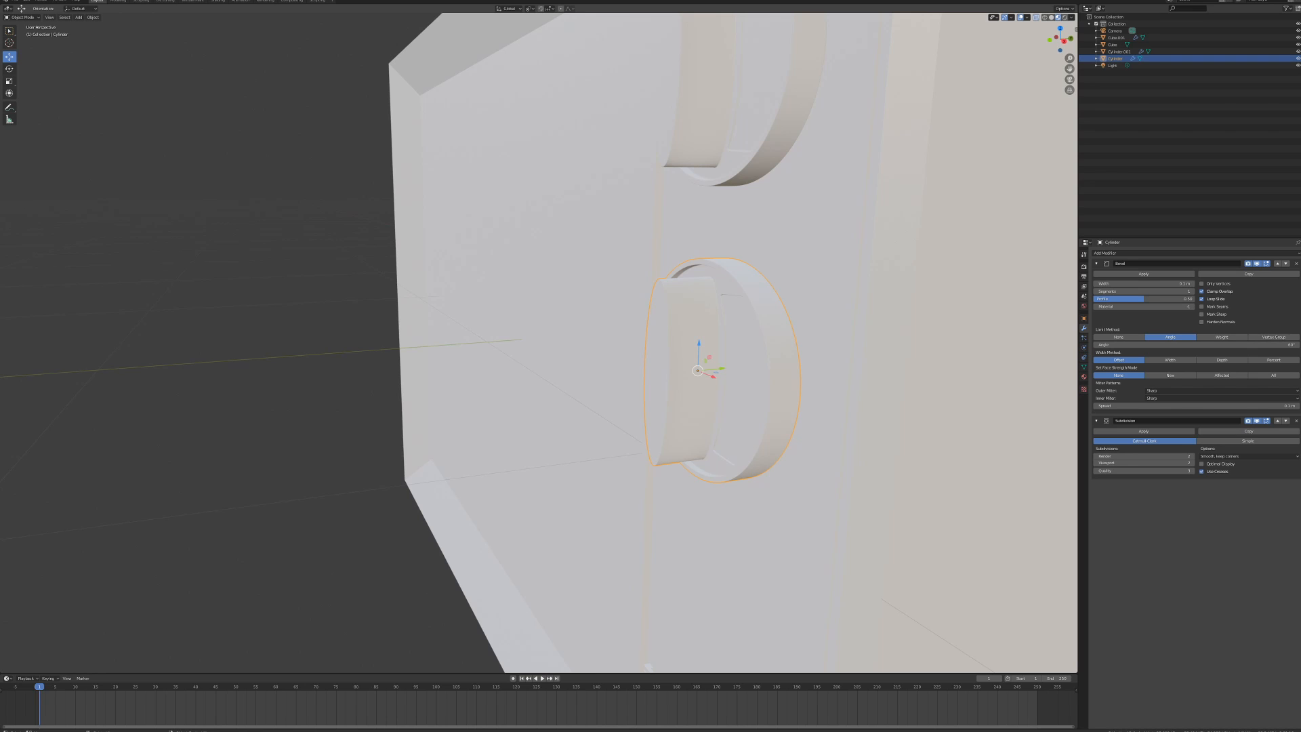
middle_click_drag(688, 352, 731, 351)
- Select the vent slats below the knobs and examine them from several angles
middle_click_drag(739, 433, 613, 91, "shift")
scroll(538, 342, "up", 2)
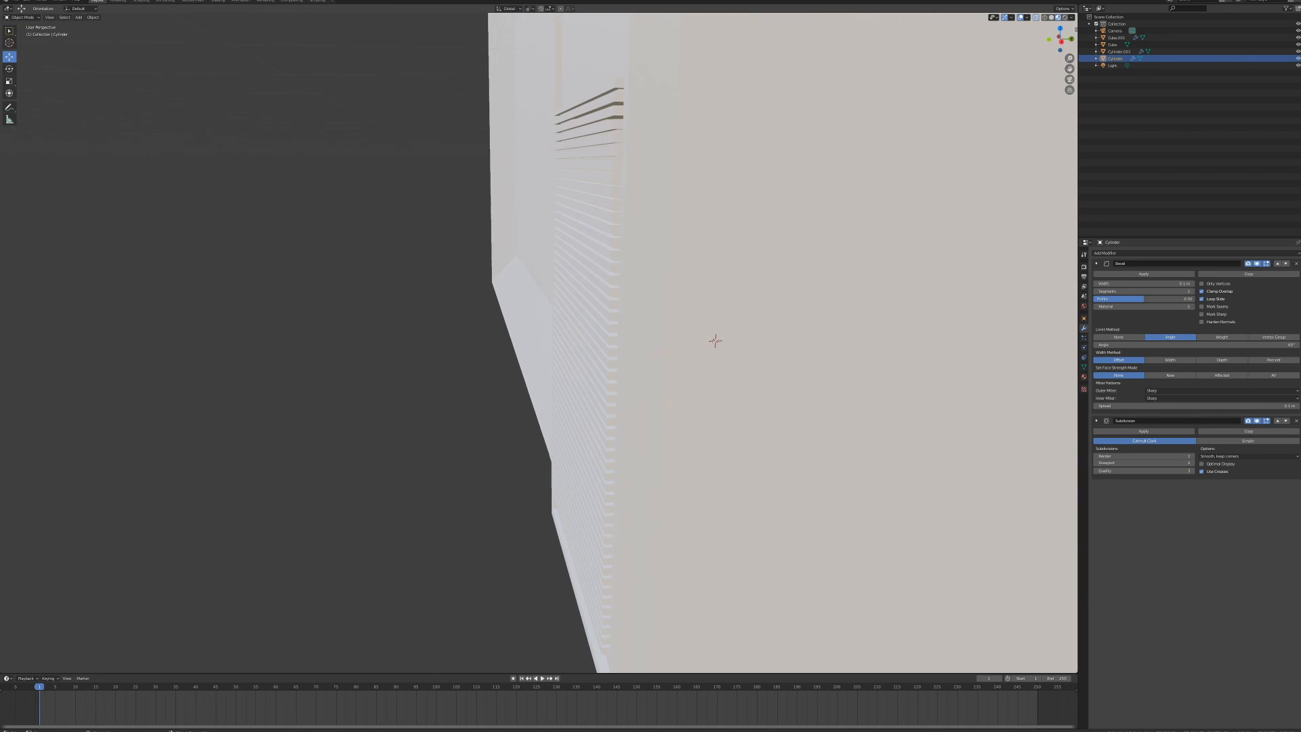
middle_click_drag(614, 339, 656, 267)
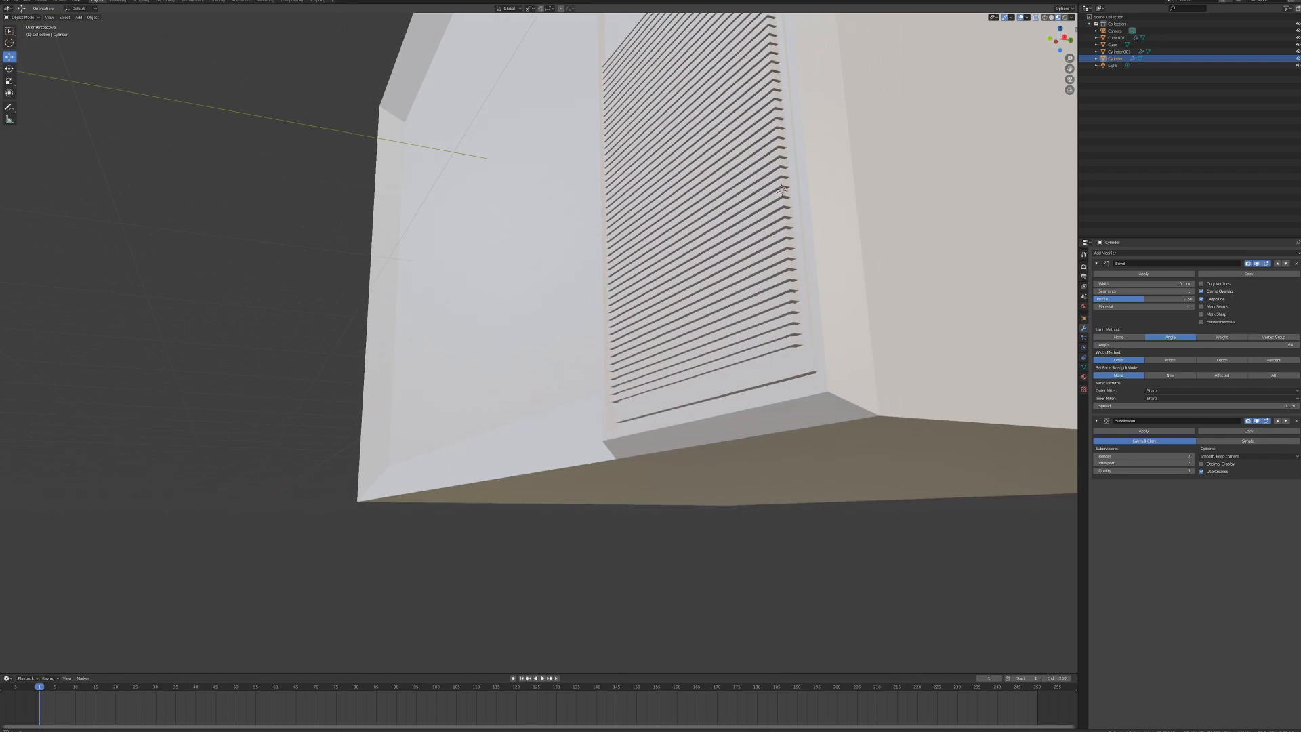
left_click(678, 291)
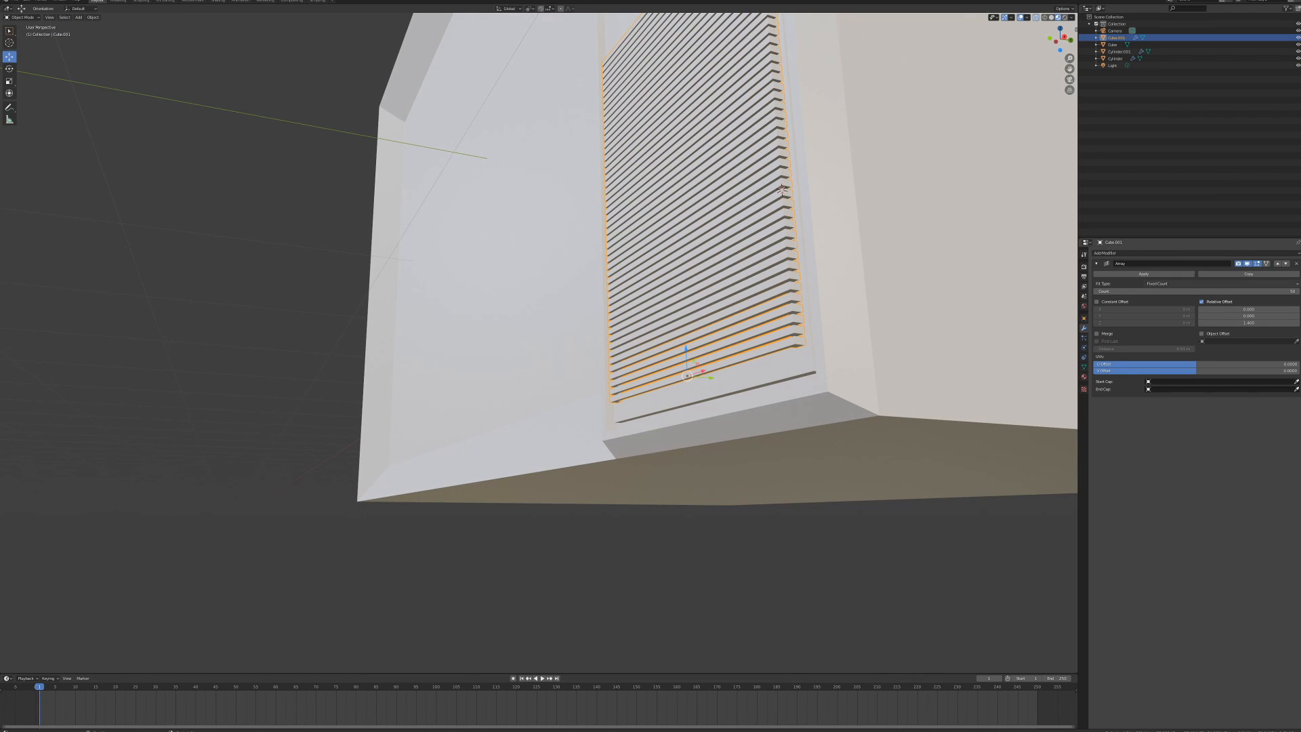
middle_click_drag(677, 291, 702, 265)
middle_click_drag(807, 181, 832, 289)
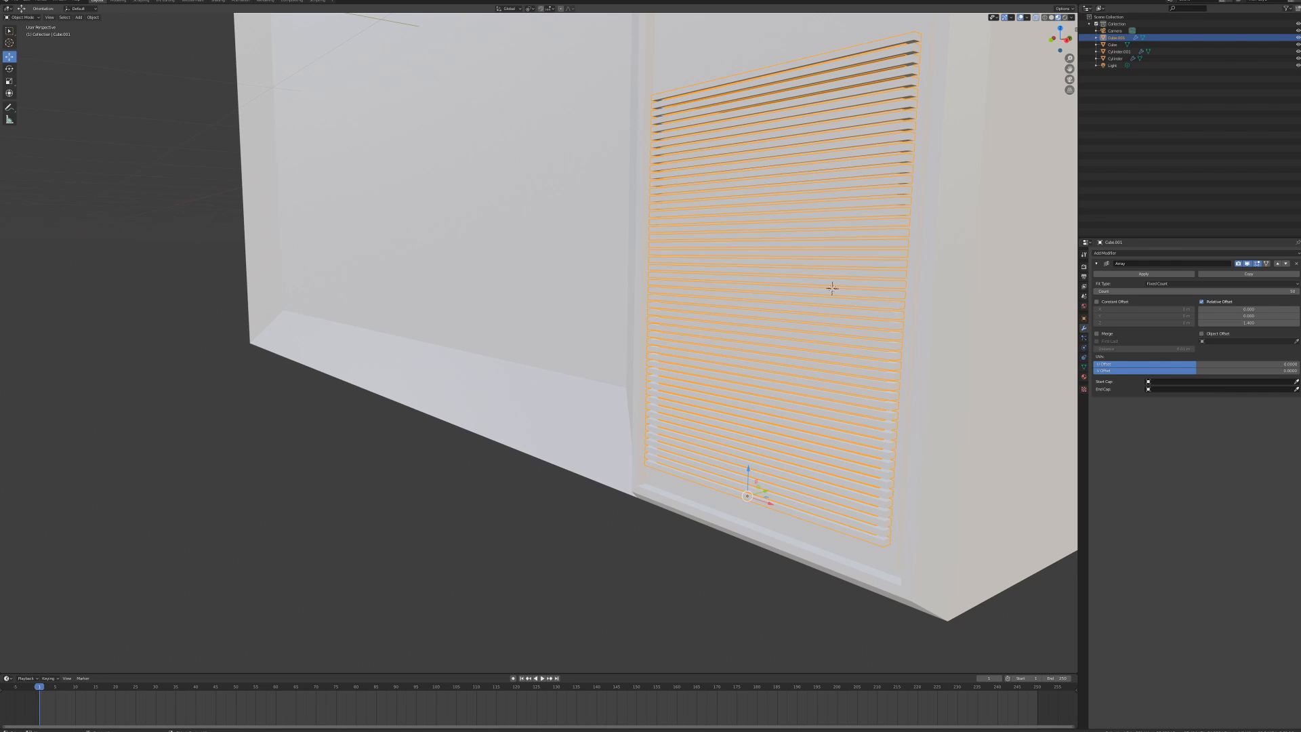
middle_click_drag(831, 289, 688, 322)
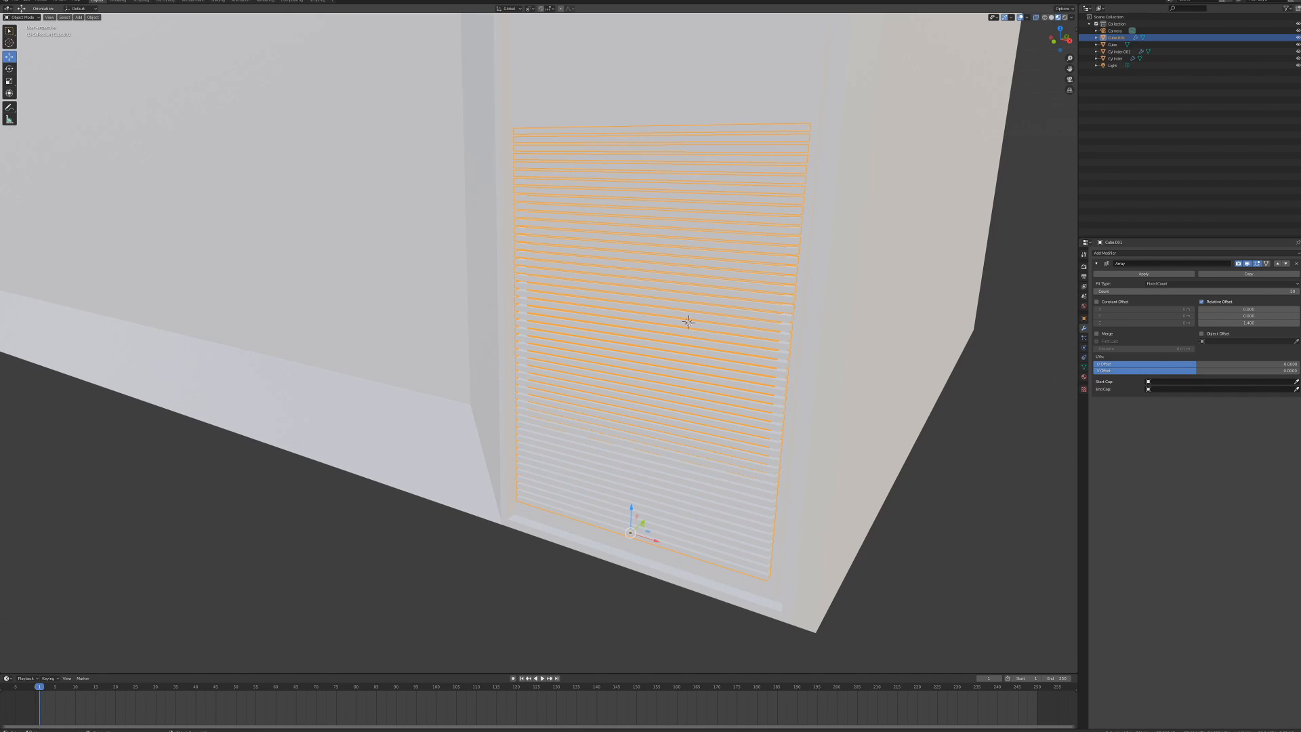
key("shift+a")
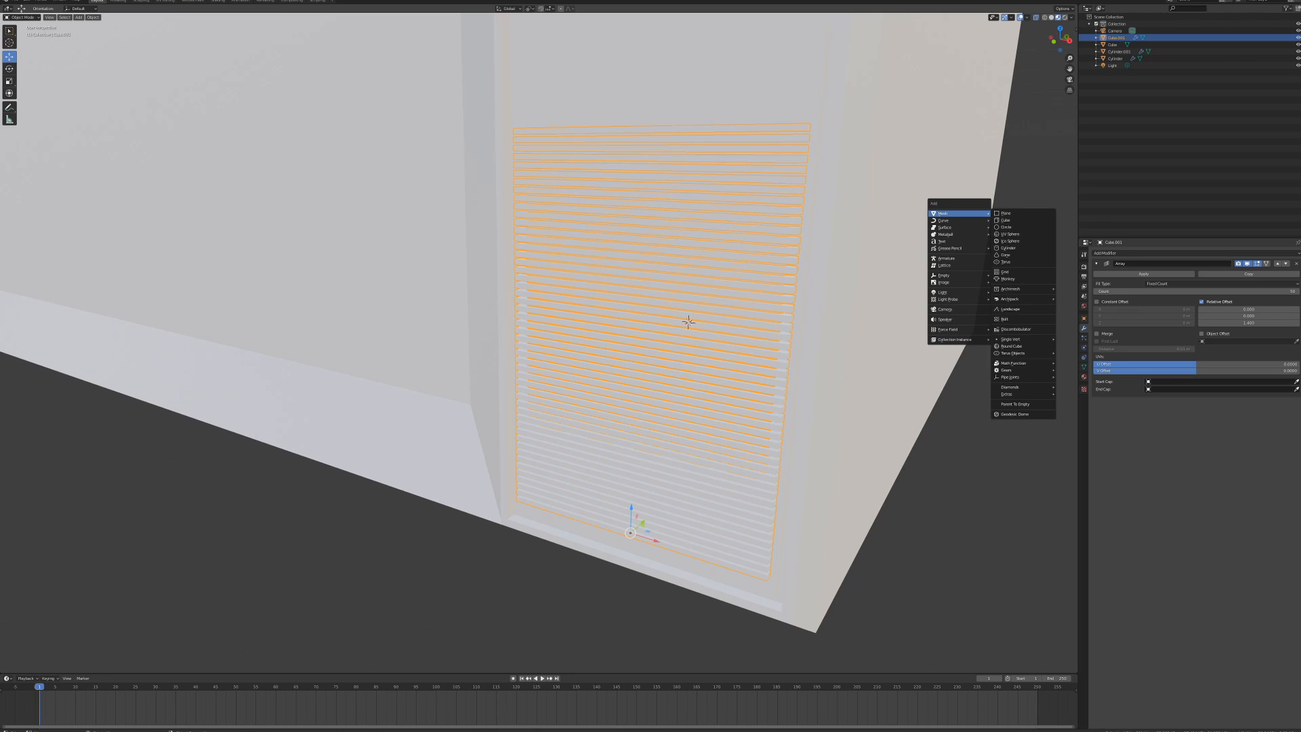
mouse_move(955, 220)
left_click(1007, 226)
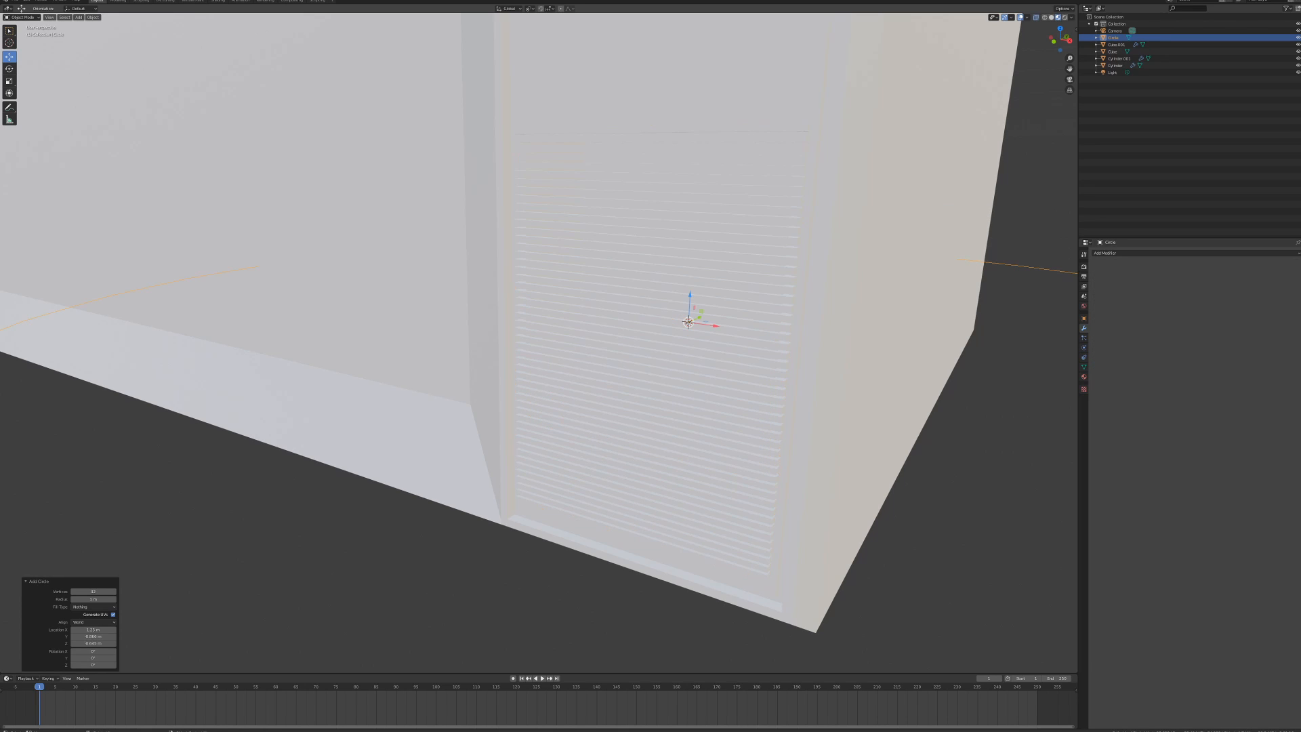
middle_click_drag(1003, 233, 977, 234)
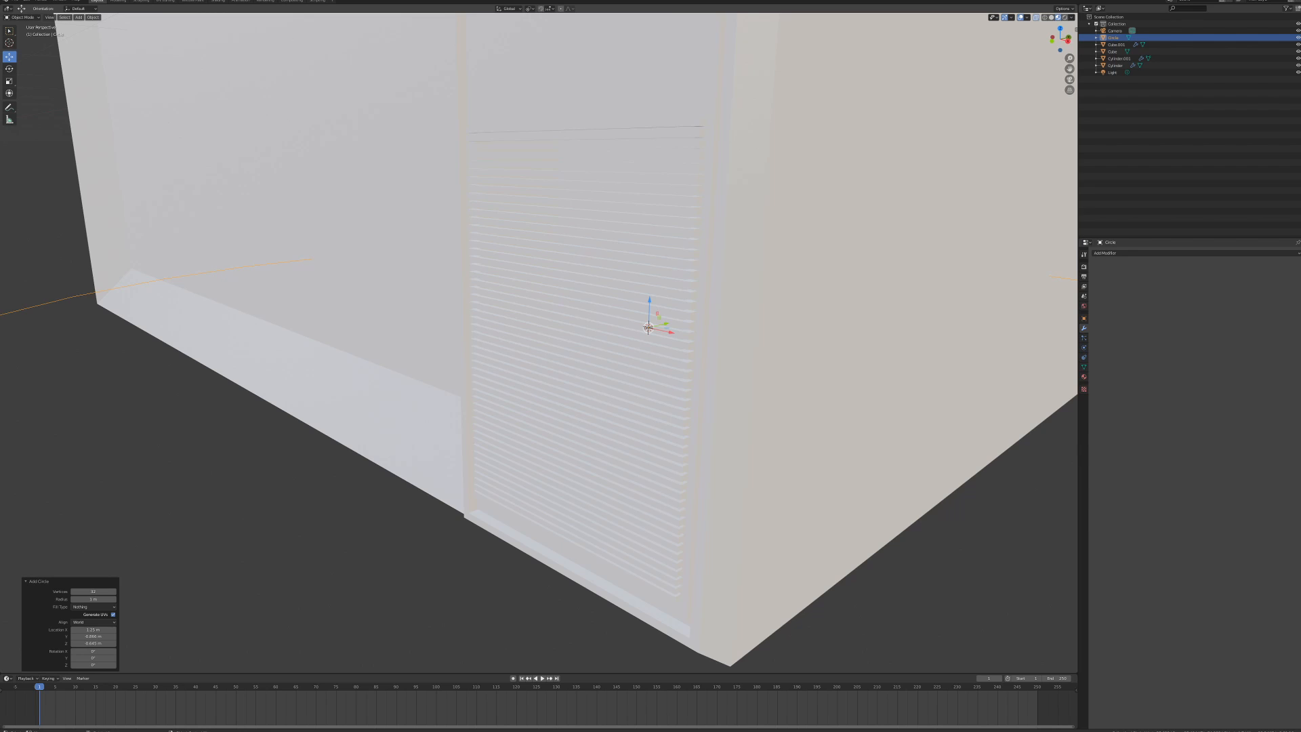
type("r")
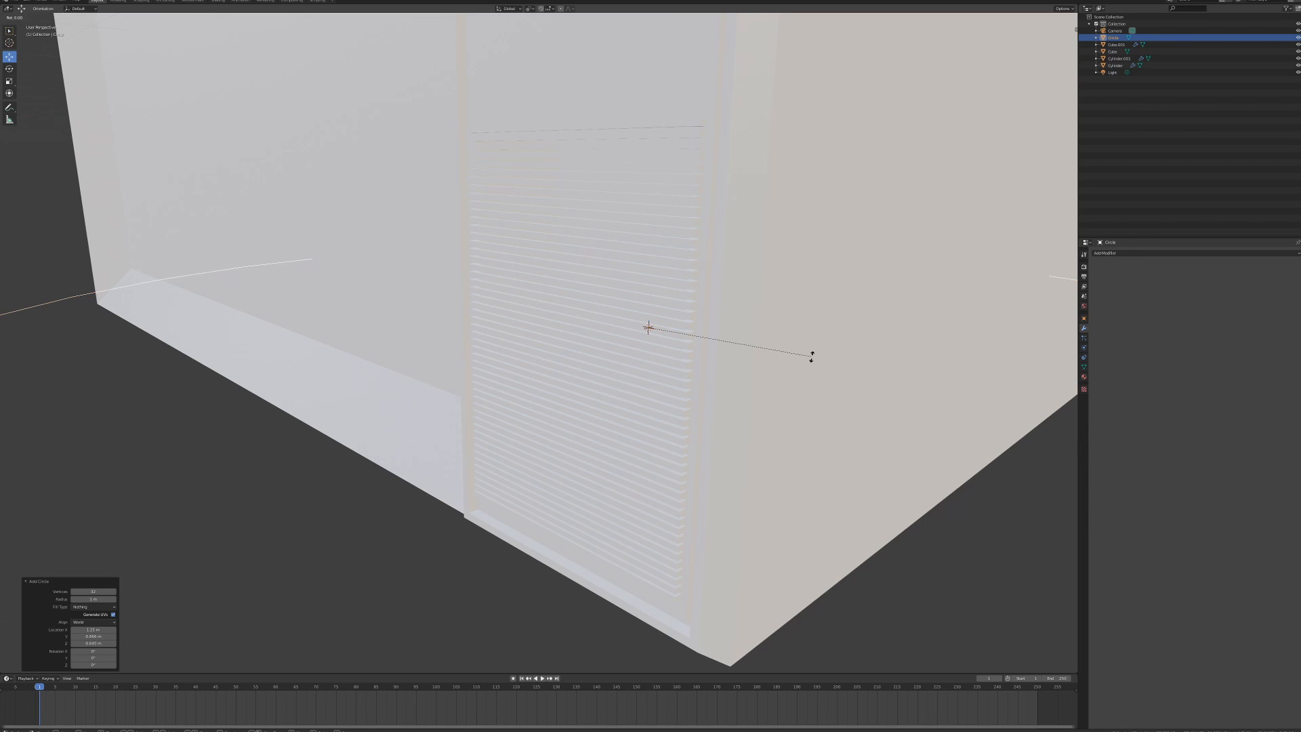
type("z90")
key("Return")
key("KP_Divide")
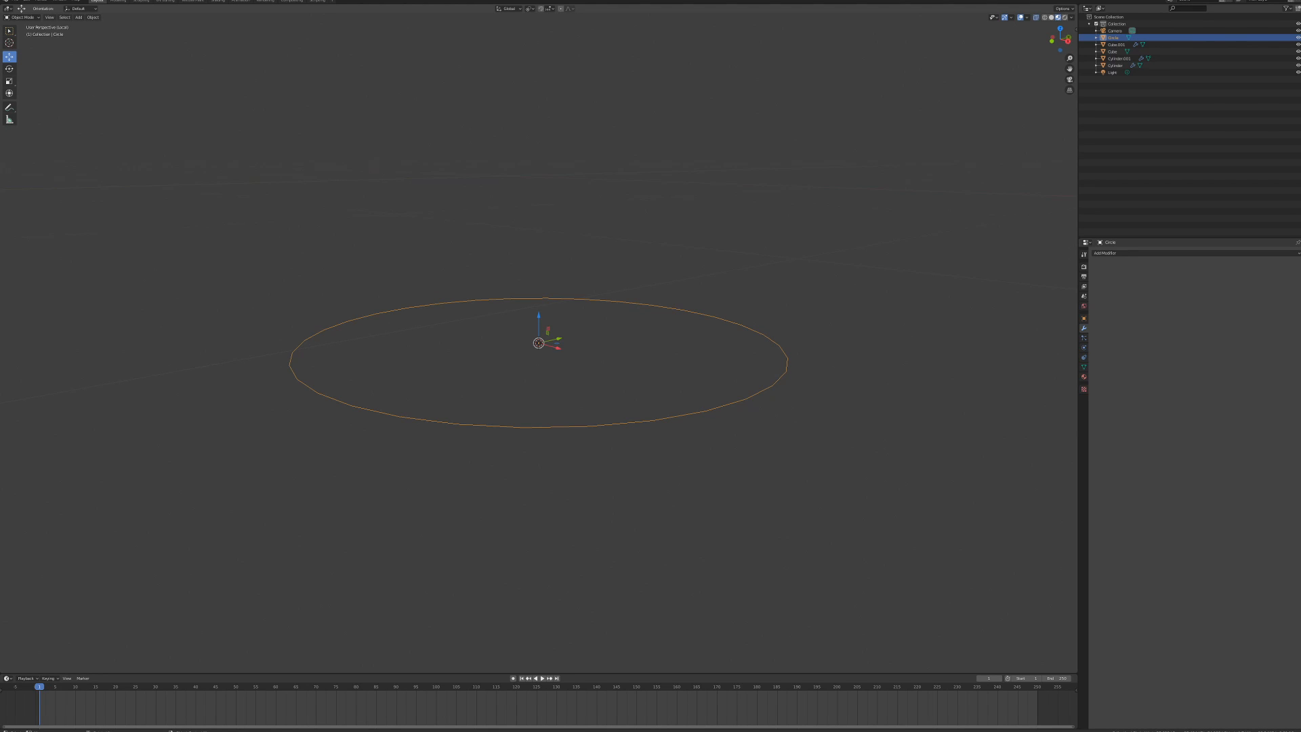
key("KP_Divide")
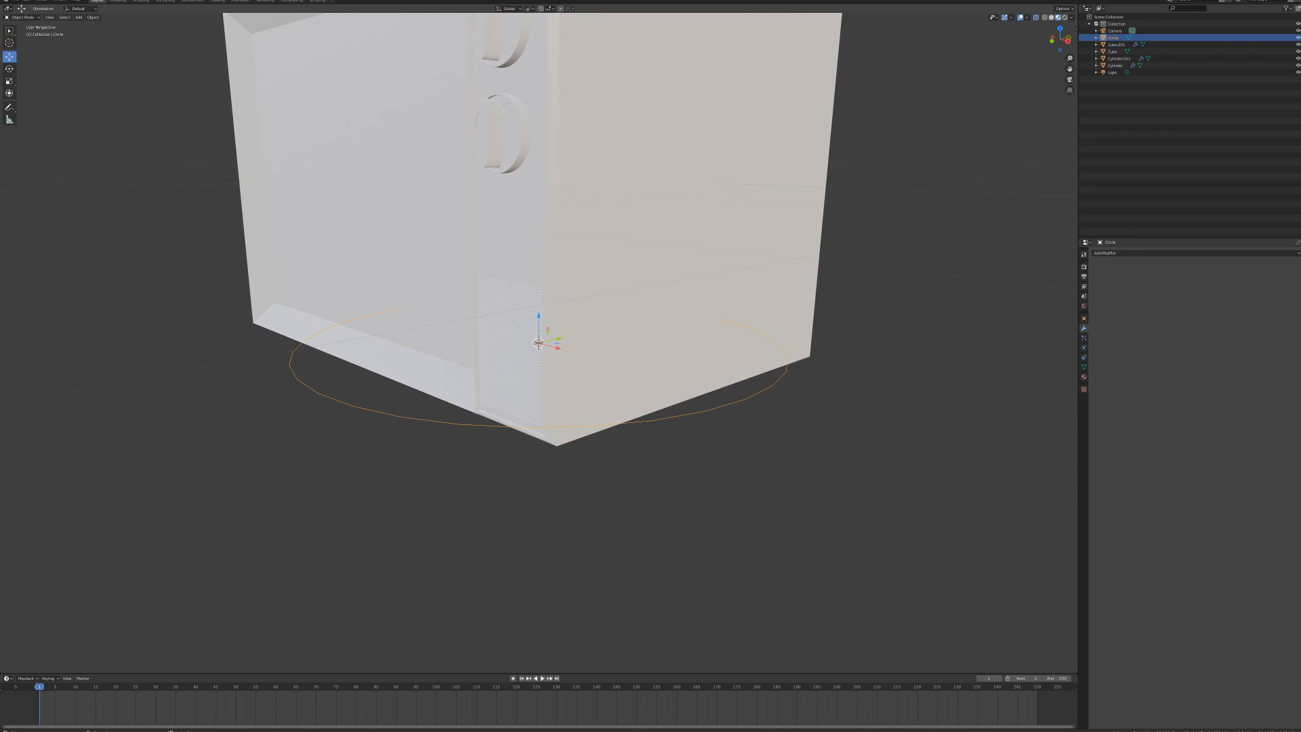
key("ctrl+z")
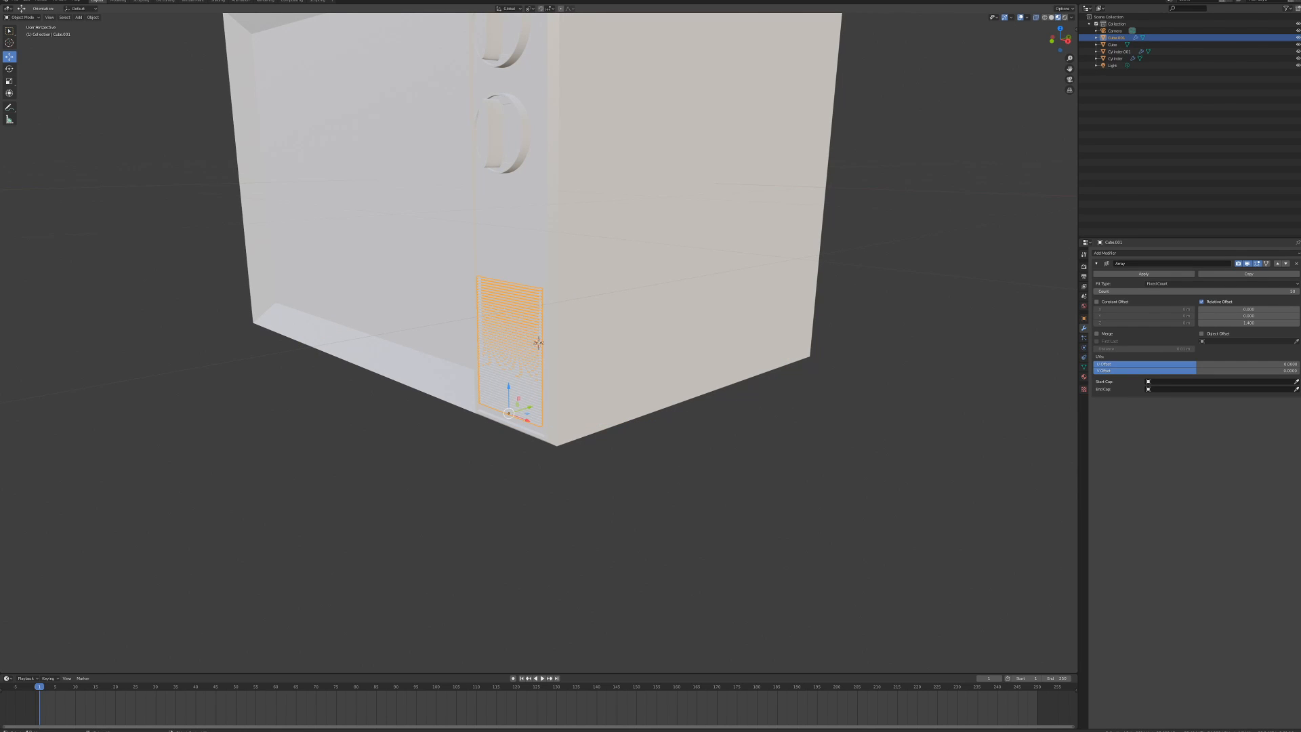
- Isolate the vent slats in local view, add a mesh circle beside them and enter Edit Mode on the circle
key("KP_Divide")
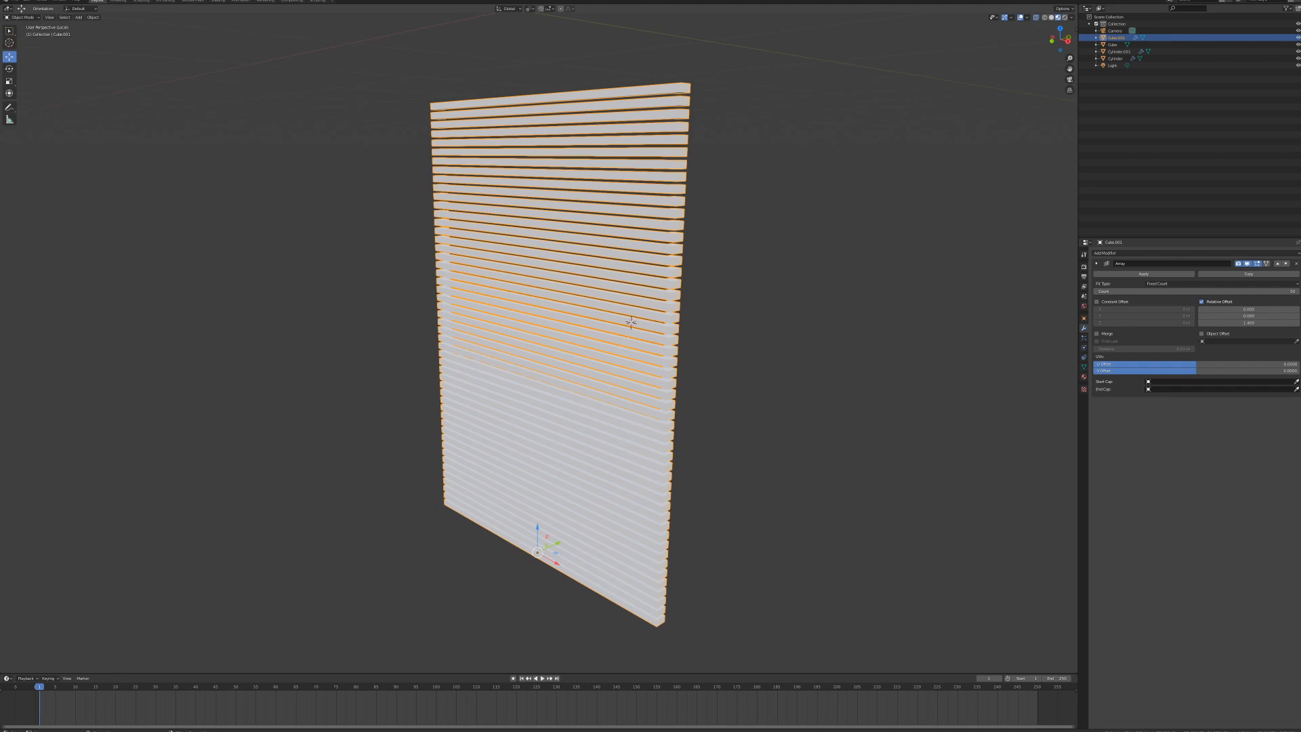
middle_click_drag(542, 353, 563, 352)
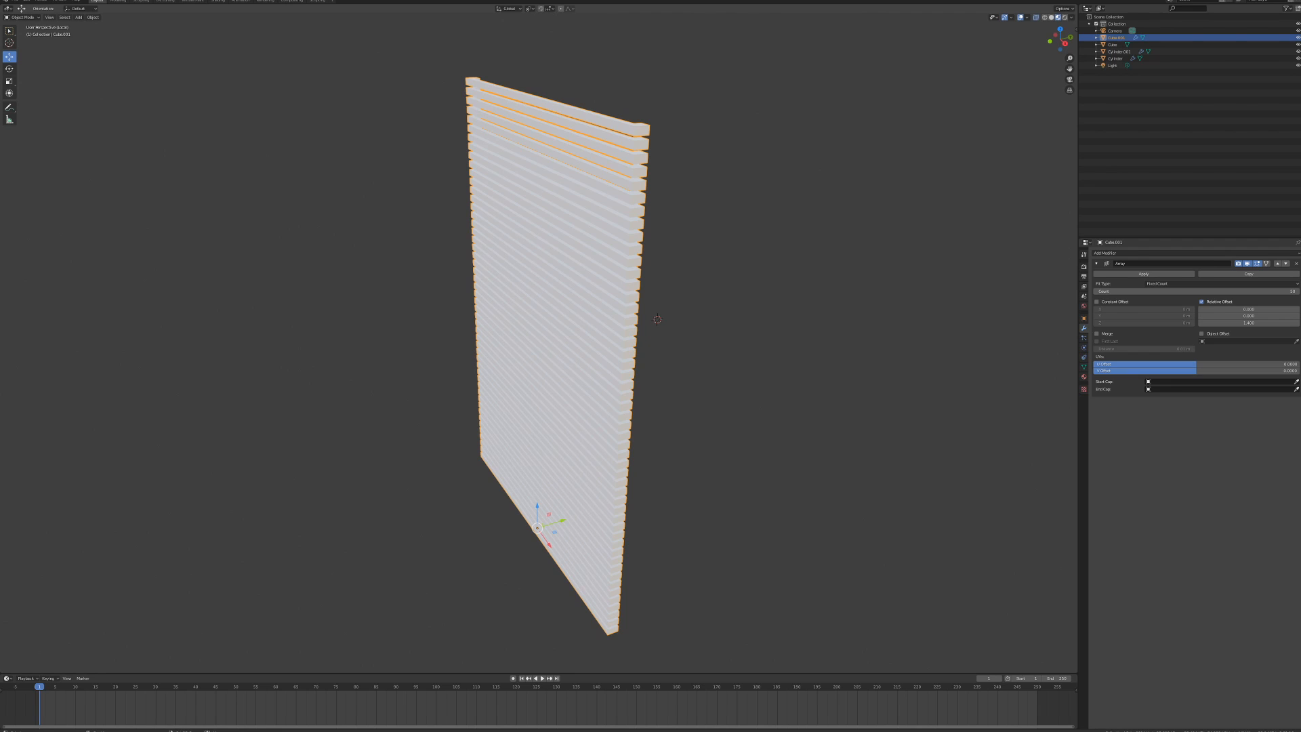
key("shift+a")
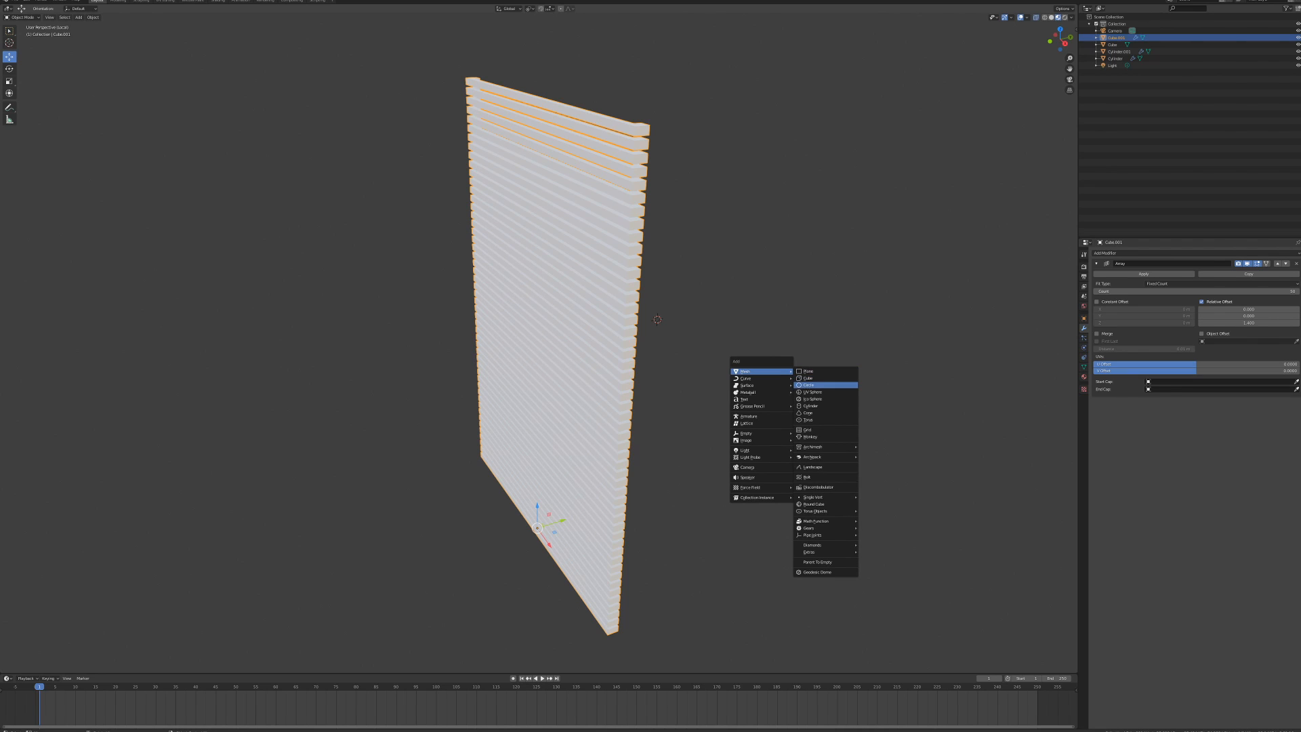
left_click(809, 385)
key("Tab")
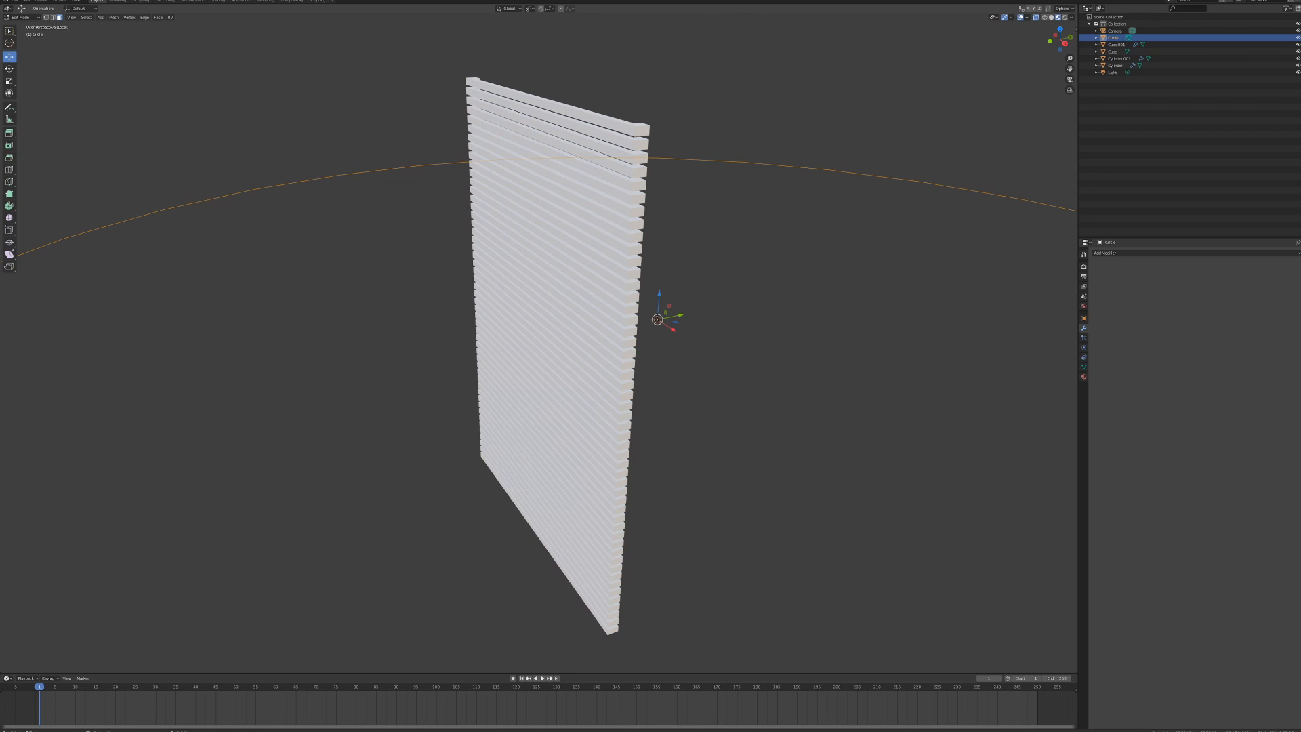
- Rotate the circle's geometry 90 degrees about the X axis so it stands upright
key("r")
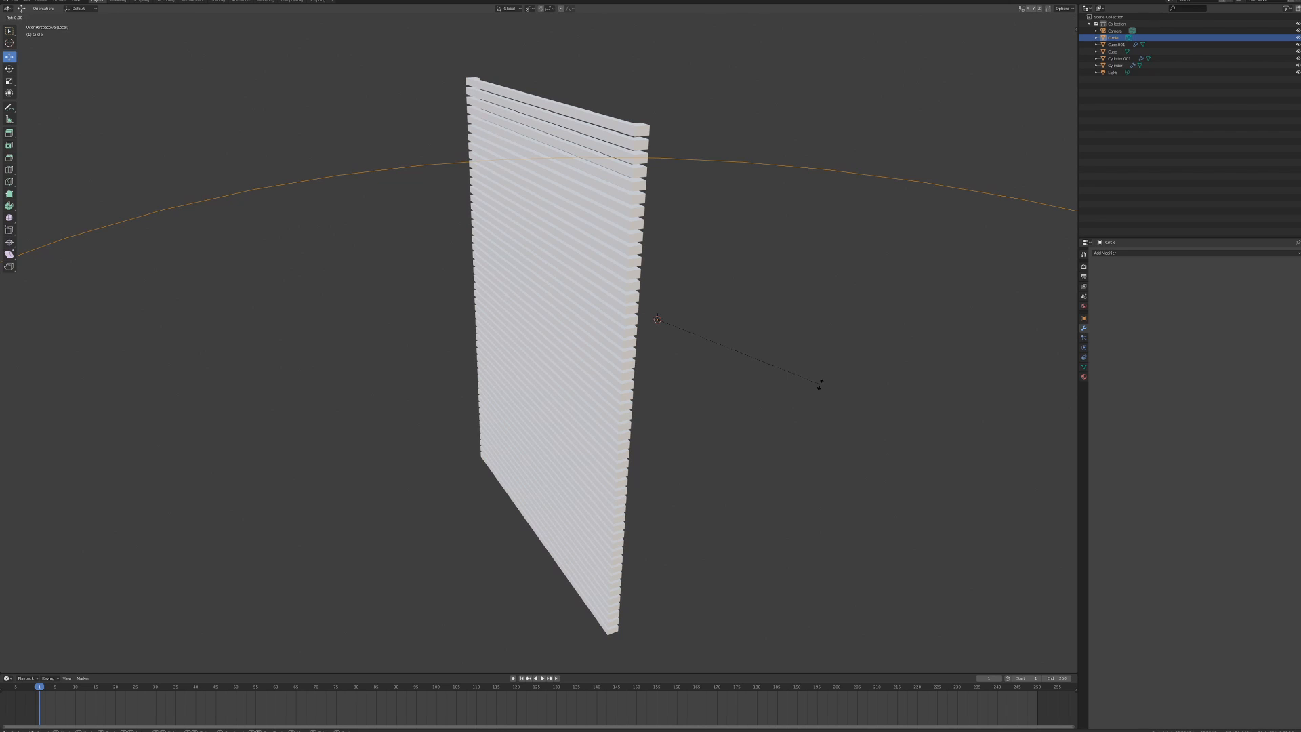
type("x90")
key("Return")
scroll(821, 384, "down", 3)
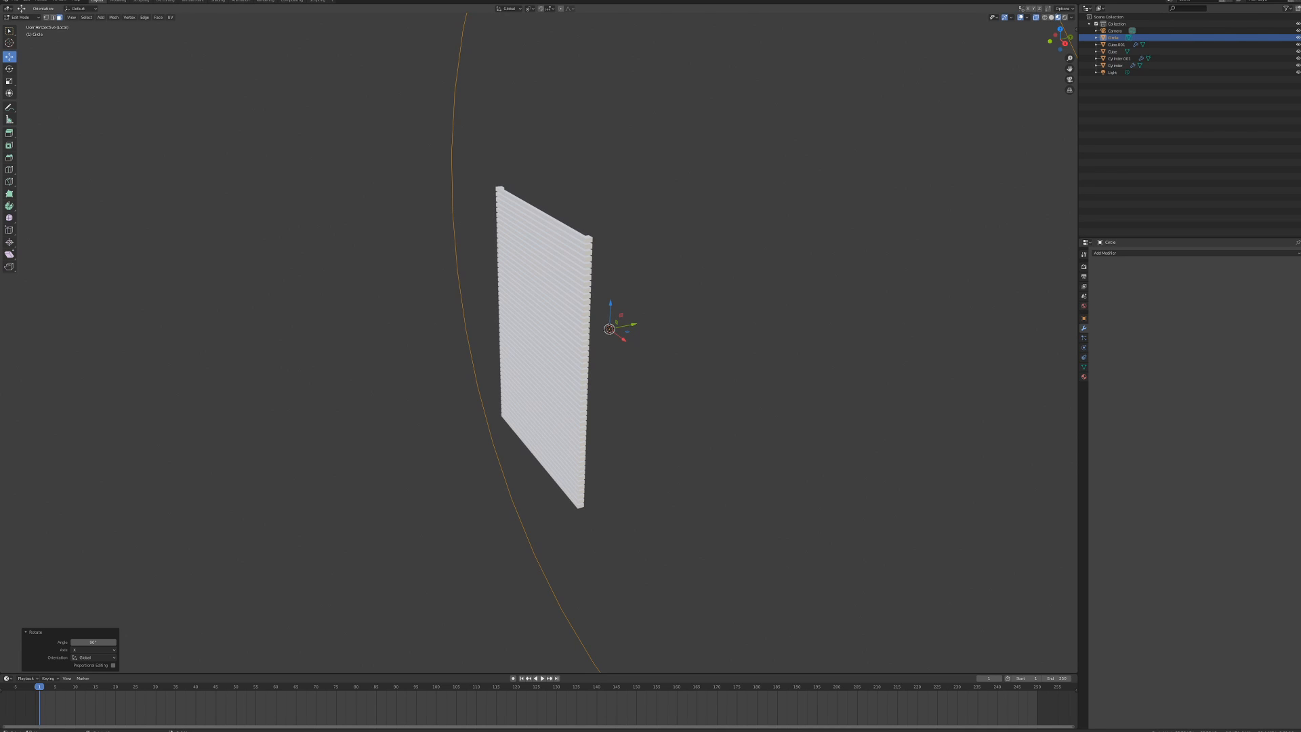
- Scale the upright circle down in two passes until it is much smaller than the vent slats
key("s")
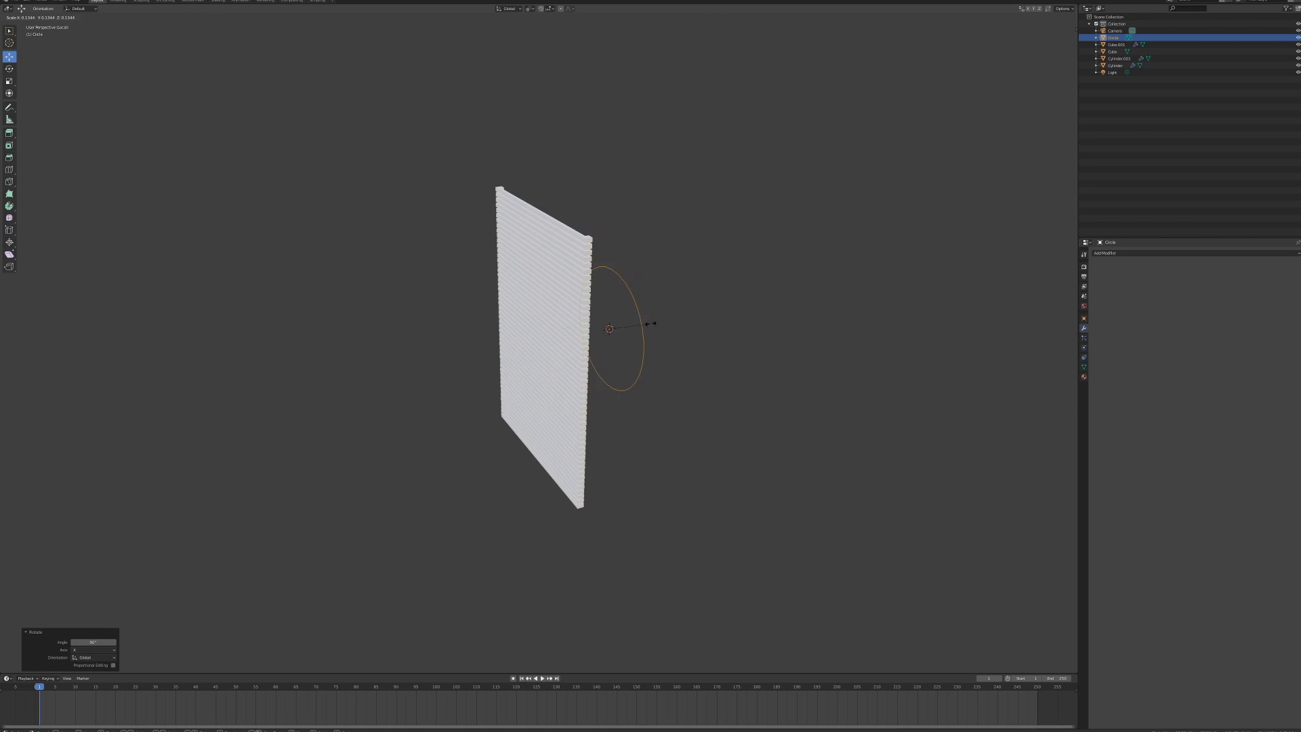
left_click(645, 324)
middle_click_drag(645, 324, 602, 300)
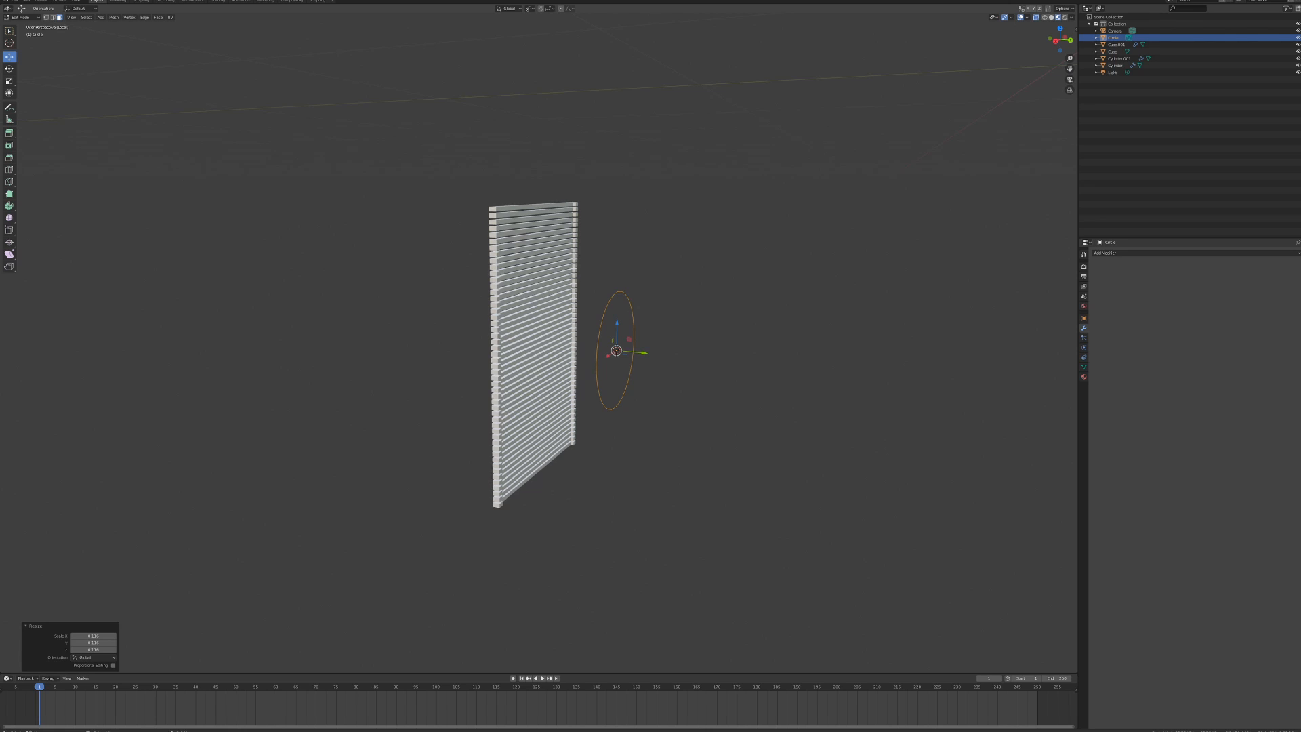
middle_click_drag(549, 353, 573, 350)
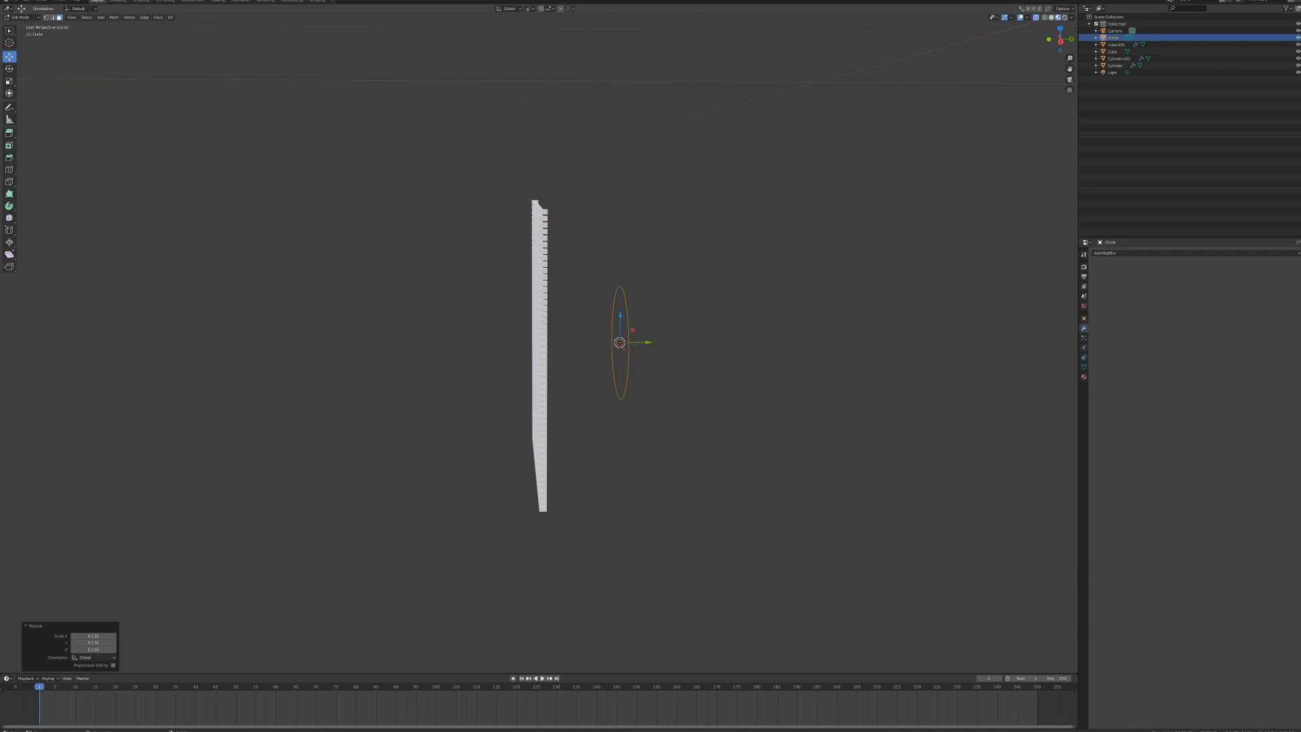
key("s")
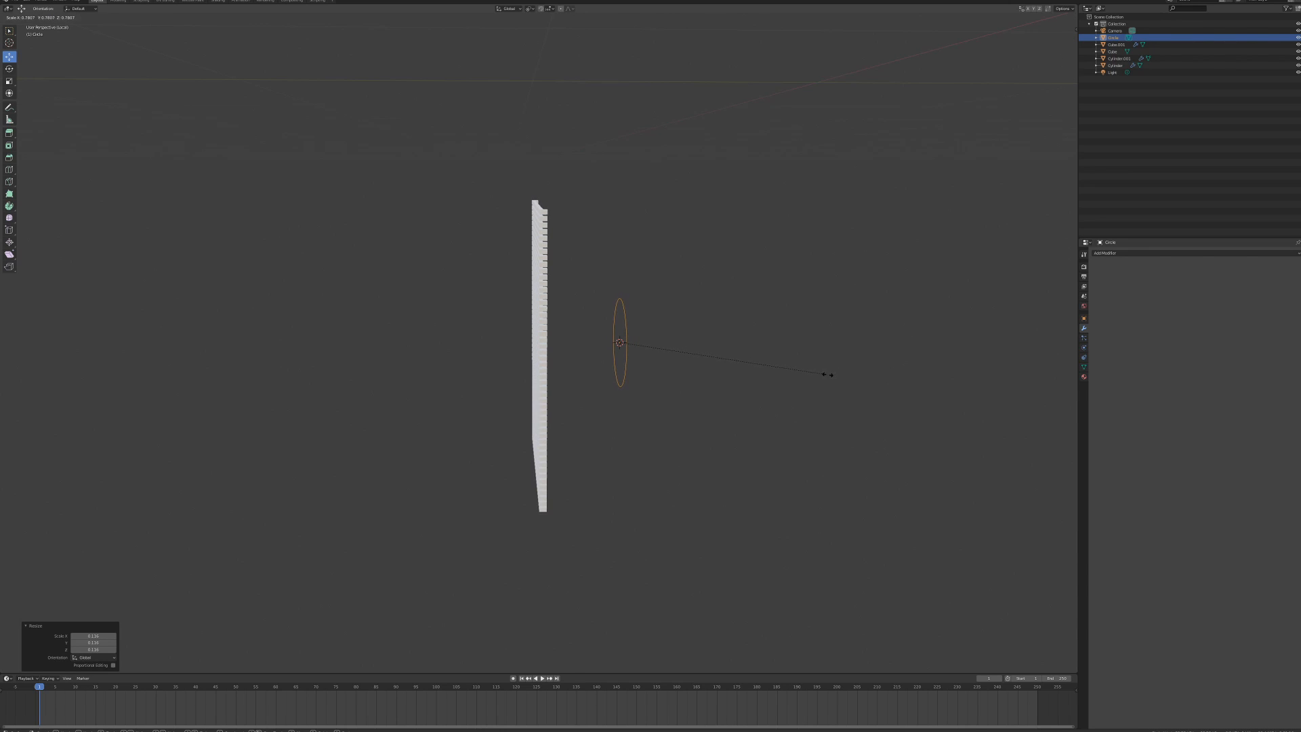
left_click(815, 375)
middle_click_drag(815, 375, 787, 392)
- Fill the circle with a face and extrude it away from the vent slats into a short cylinder
key("e")
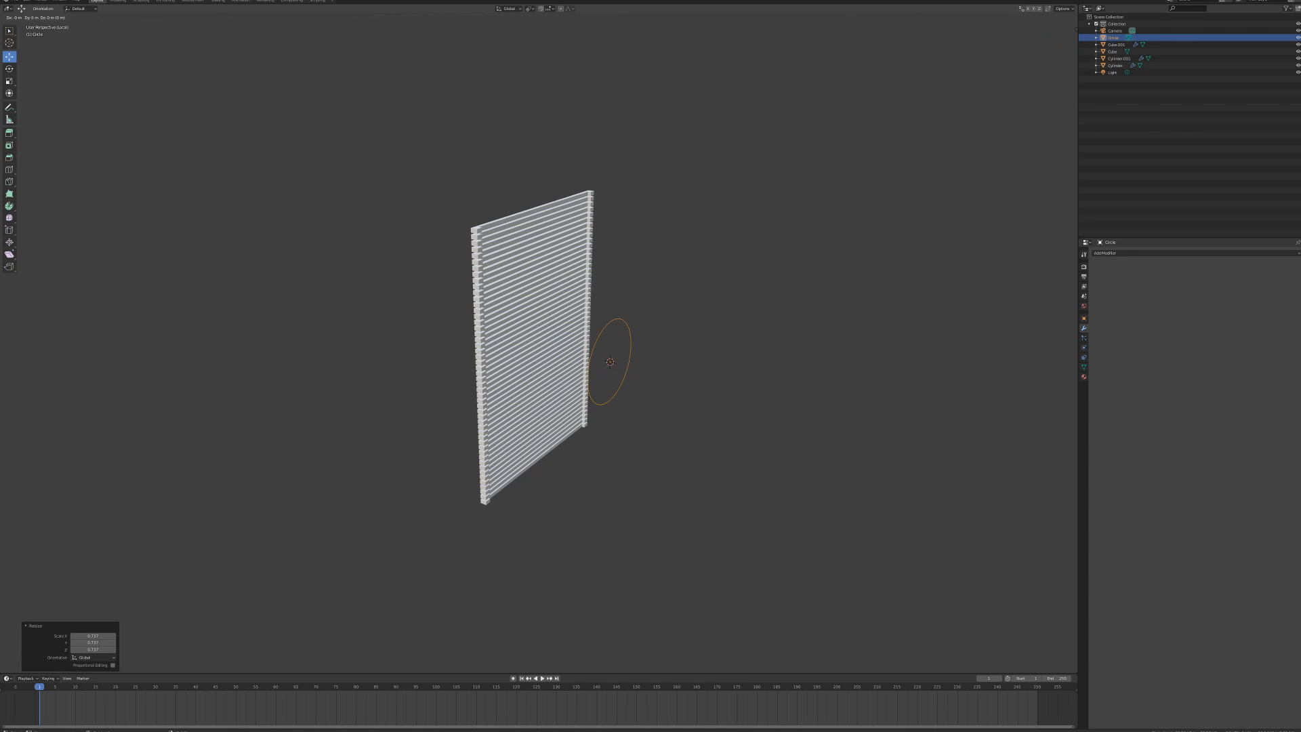
key("Escape")
scroll(529, 338, "up", 3)
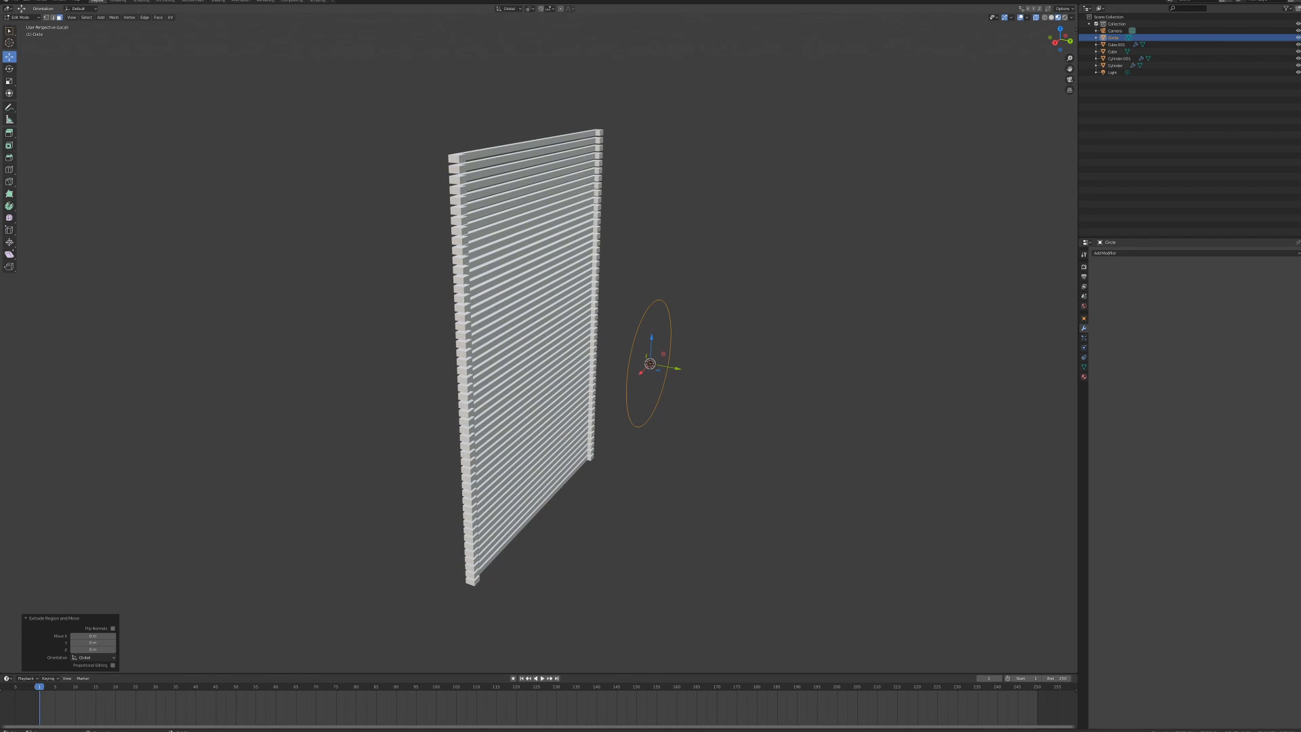
key("f")
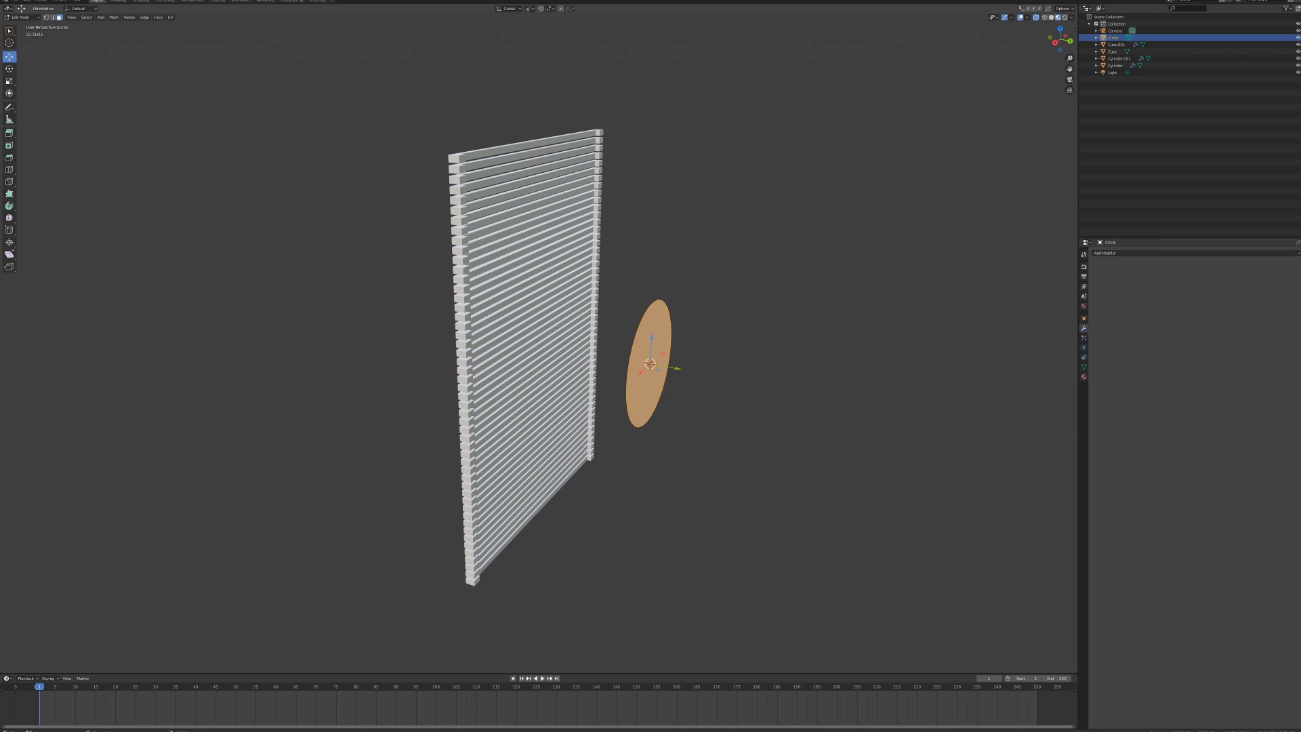
key("e")
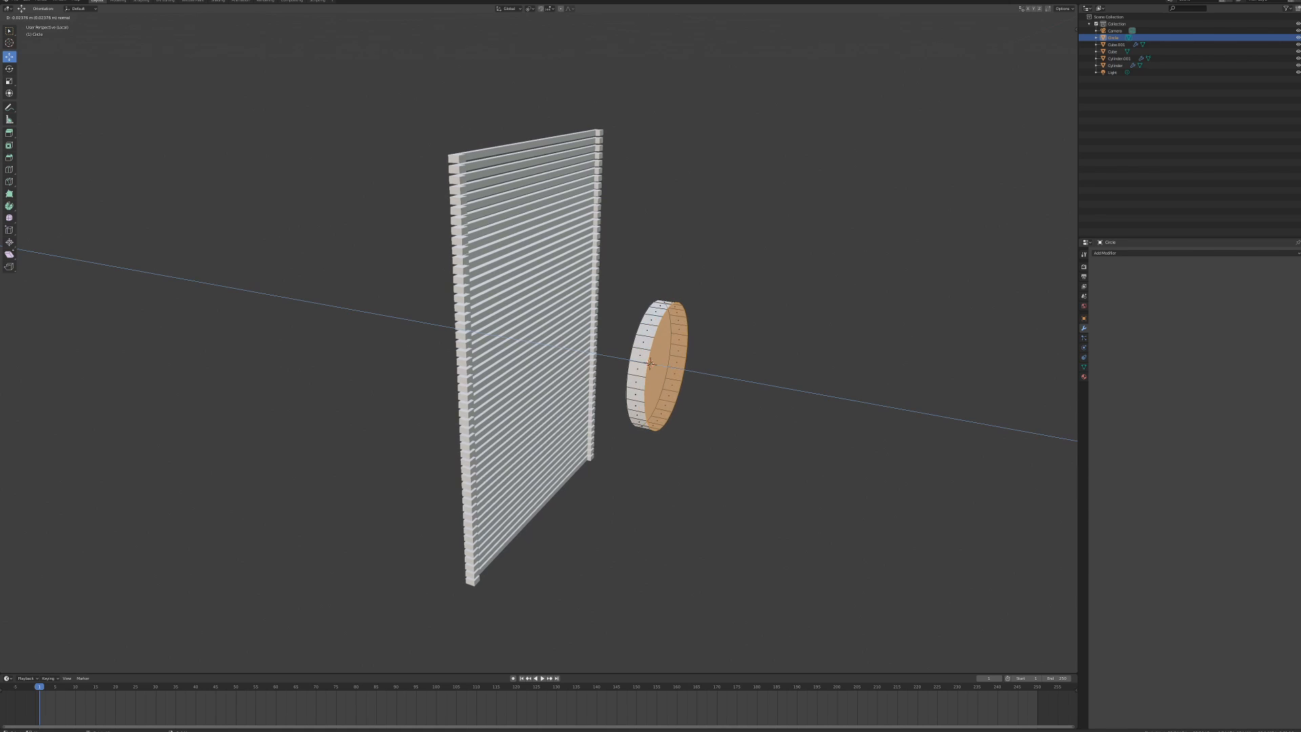
left_click(704, 372)
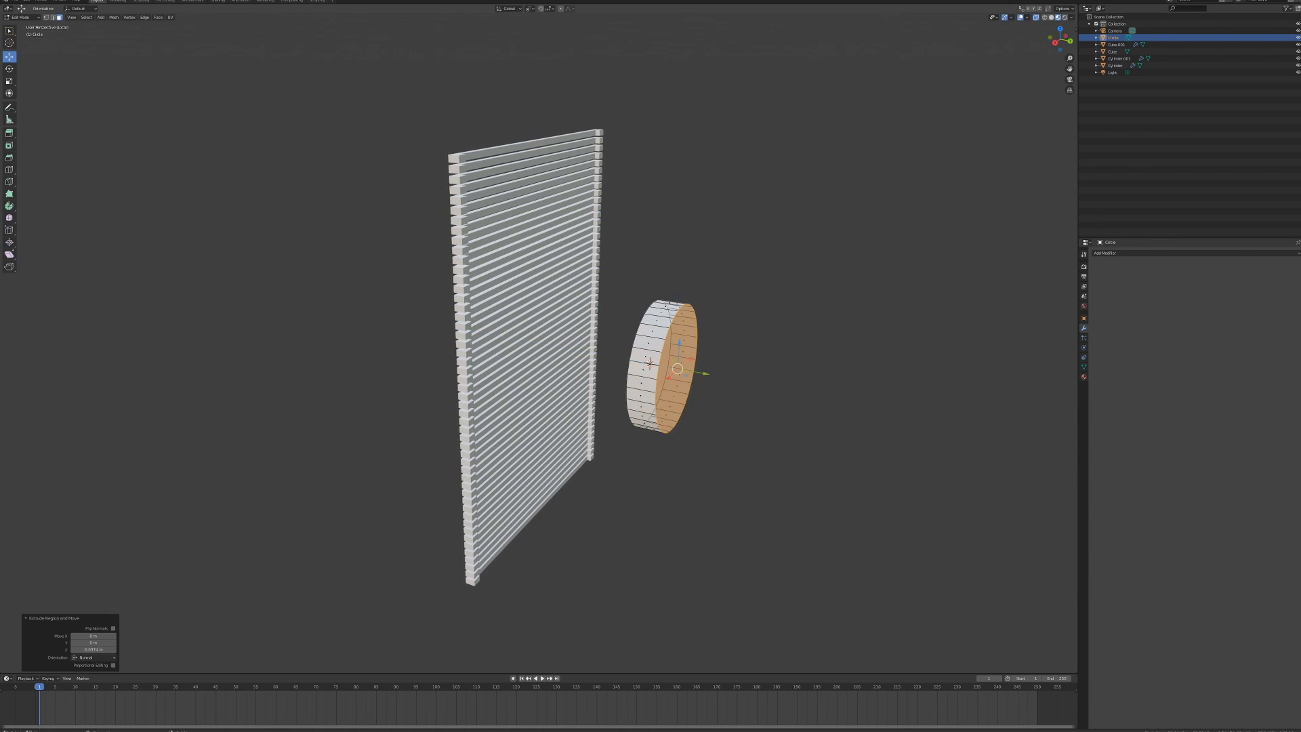
- Select the cylinder's end cap facing the vent slats and inset it to leave a narrow rim
middle_click_drag(704, 371, 784, 371)
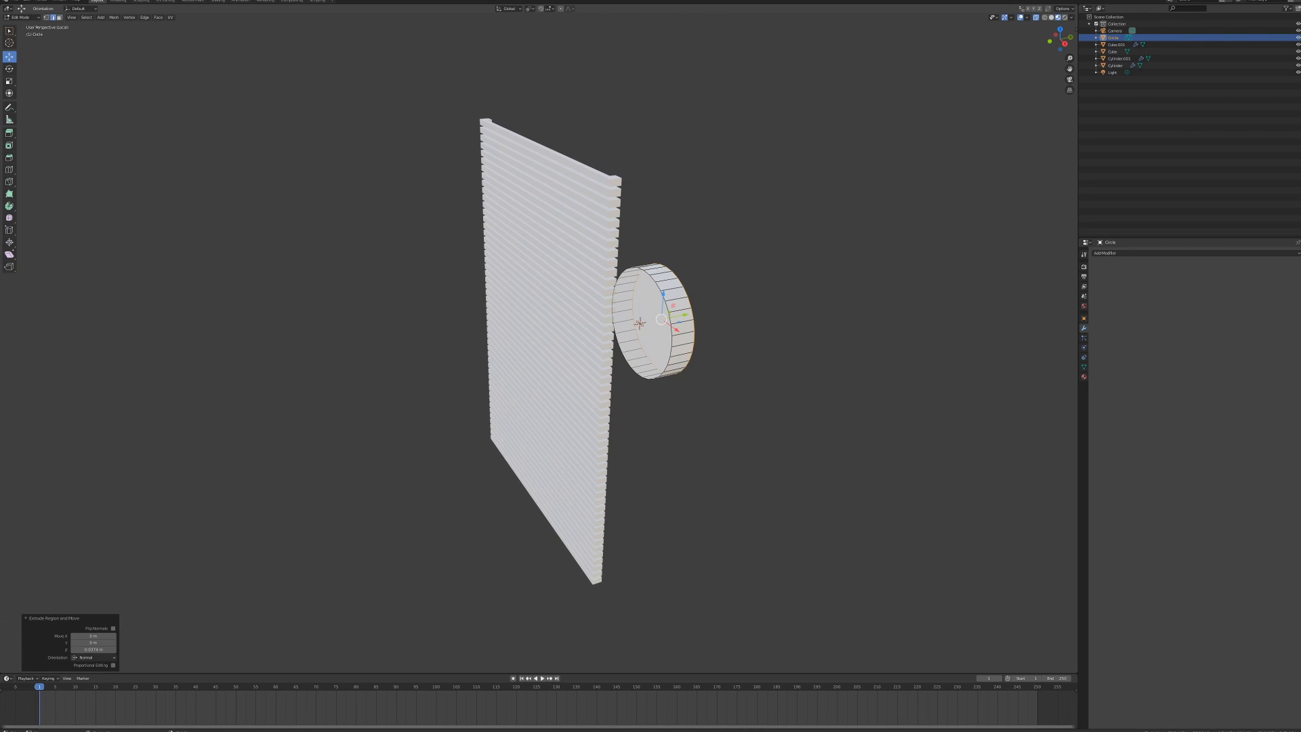
key("Tab")
key("Tab")
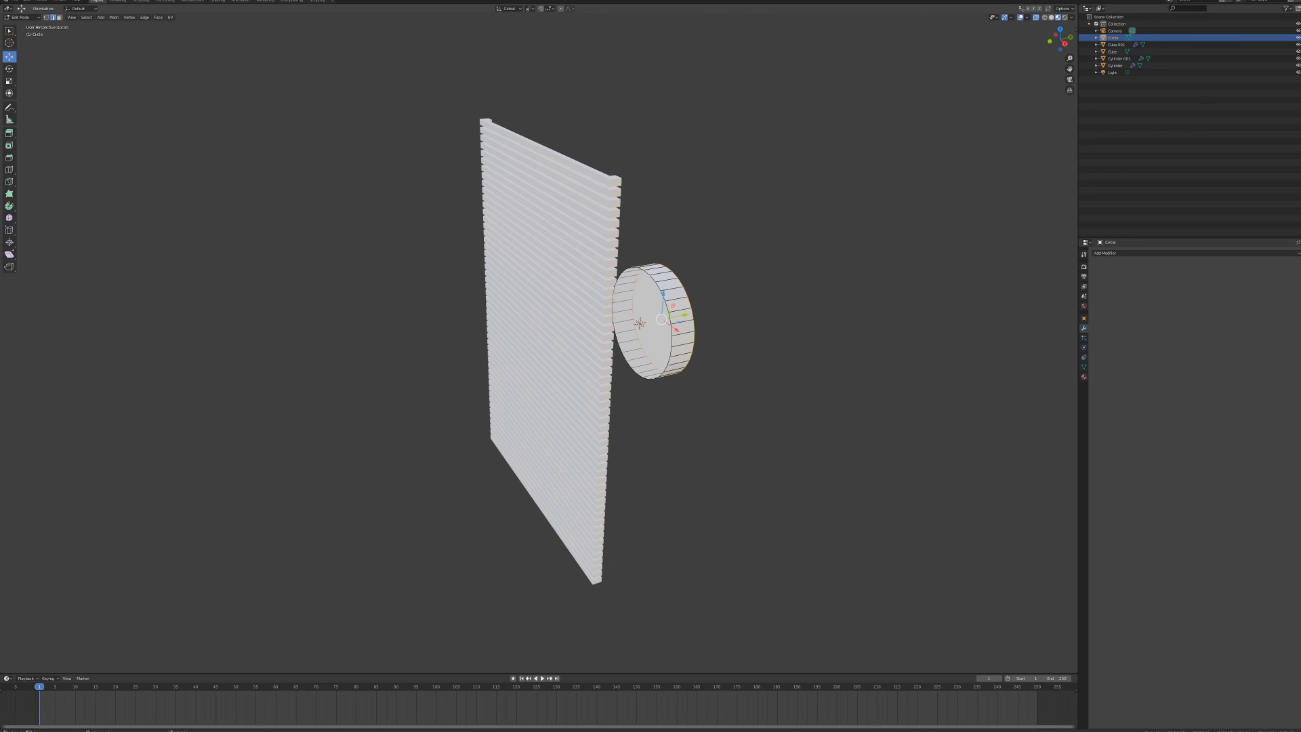
key("3")
left_click(651, 305)
left_click(624, 325)
middle_click_drag(624, 325, 582, 303)
middle_click_drag(656, 347, 650, 332)
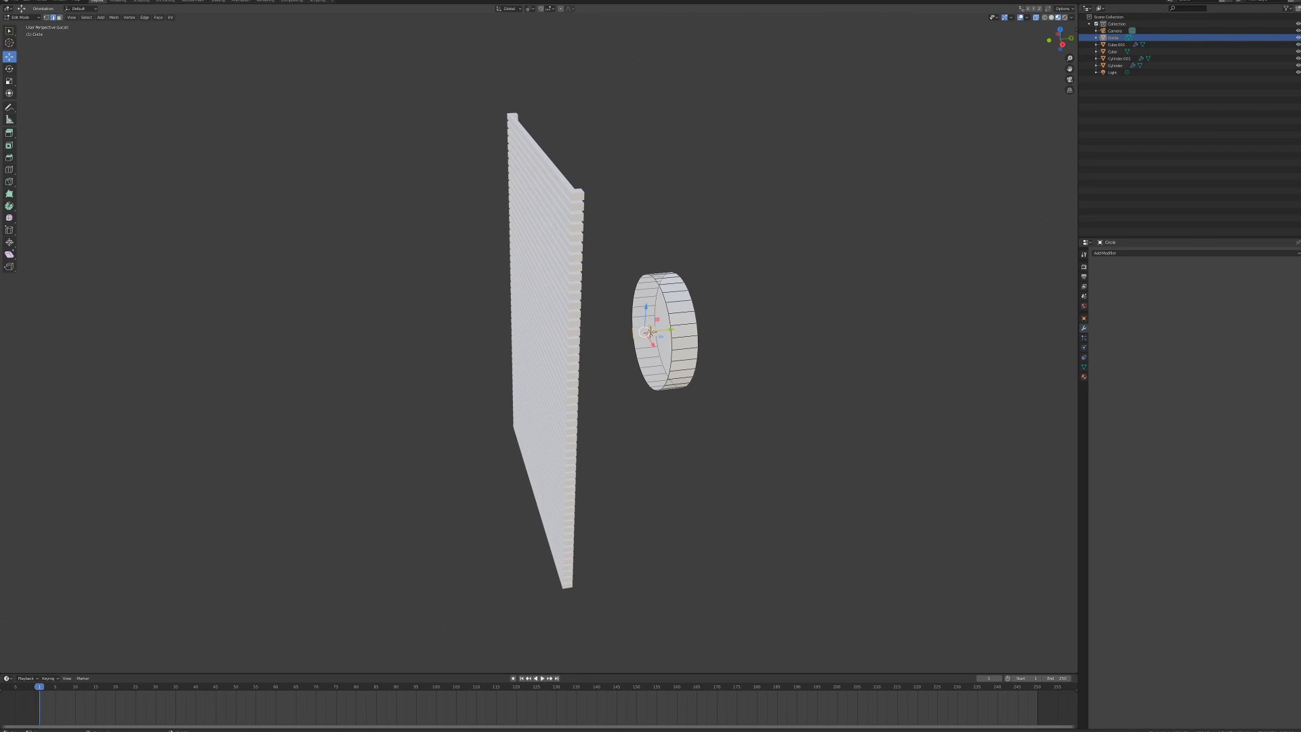
left_click(670, 332, "alt")
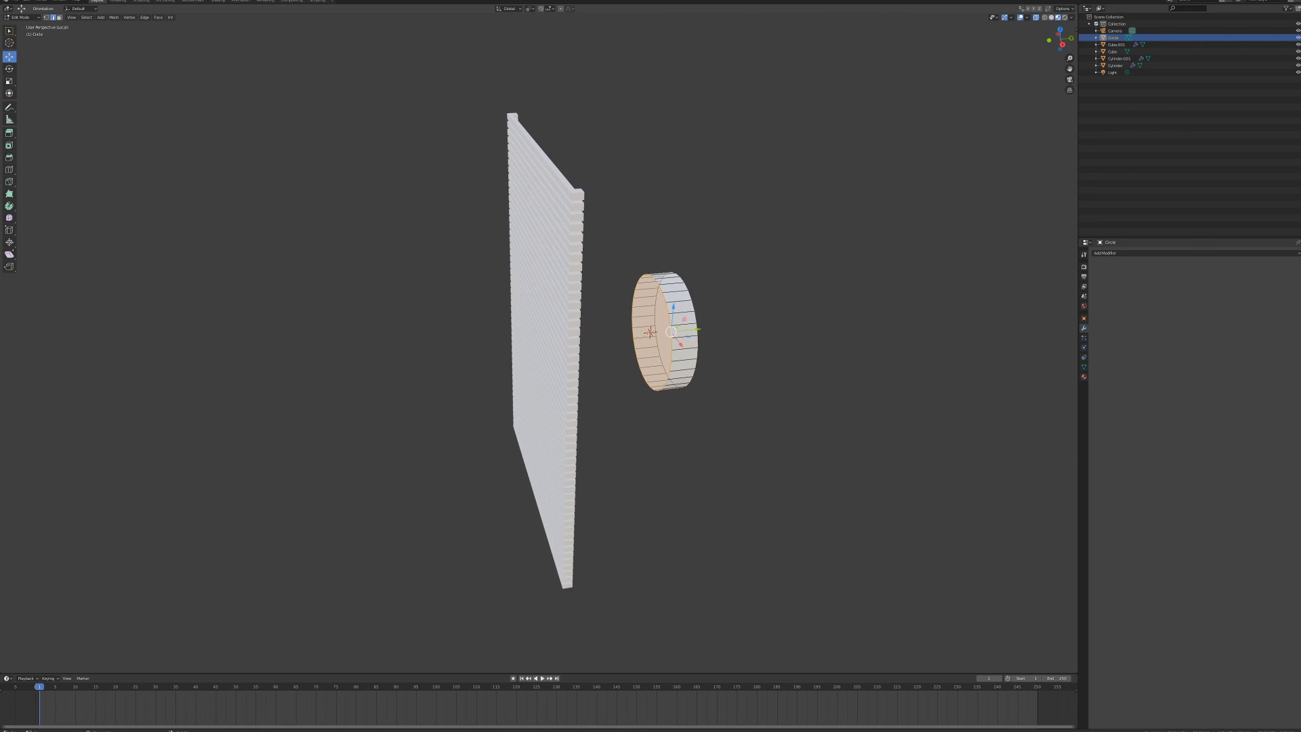
middle_click_drag(665, 333, 674, 330)
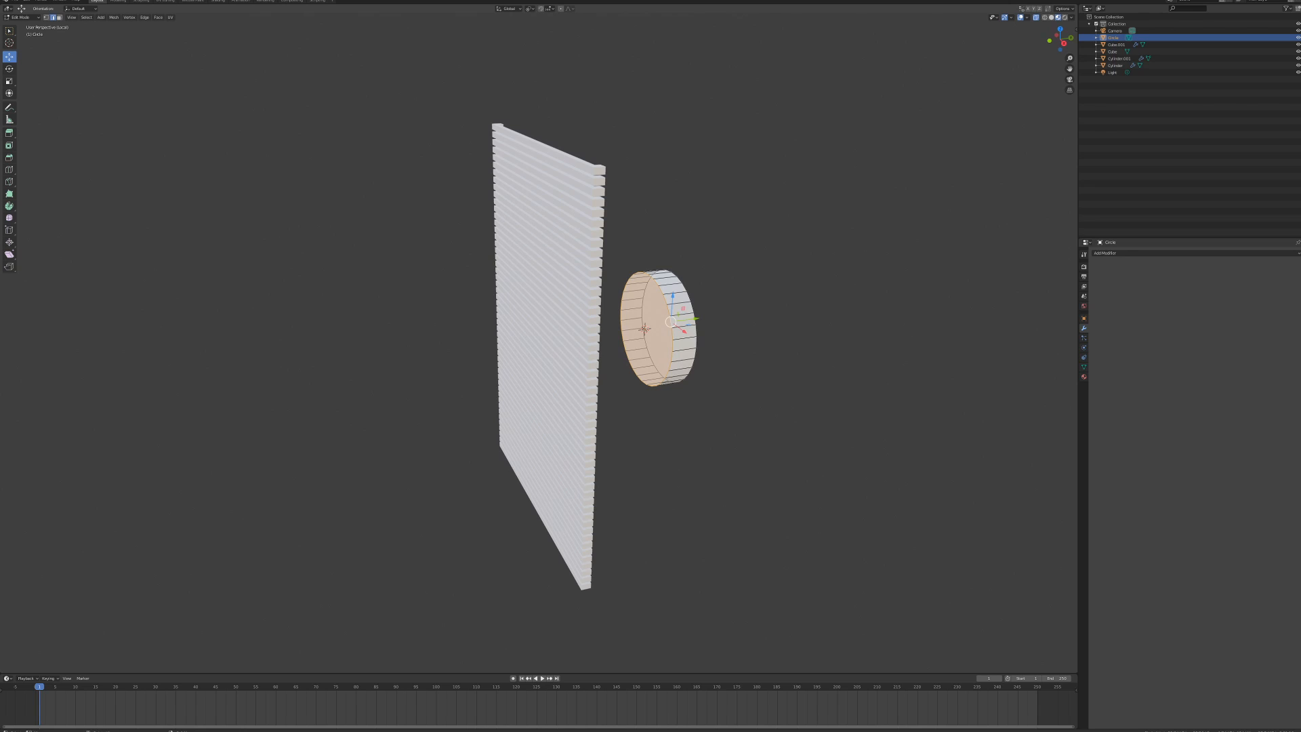
key("i")
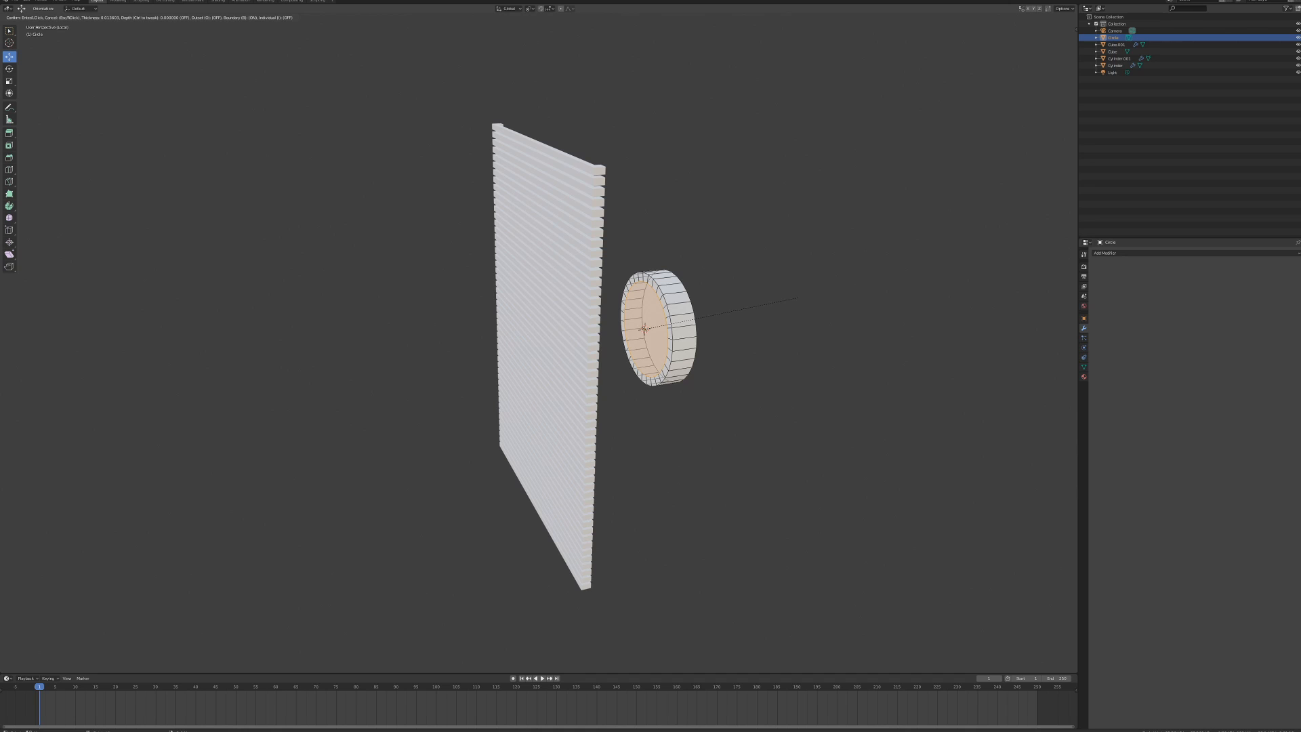
left_click(798, 297)
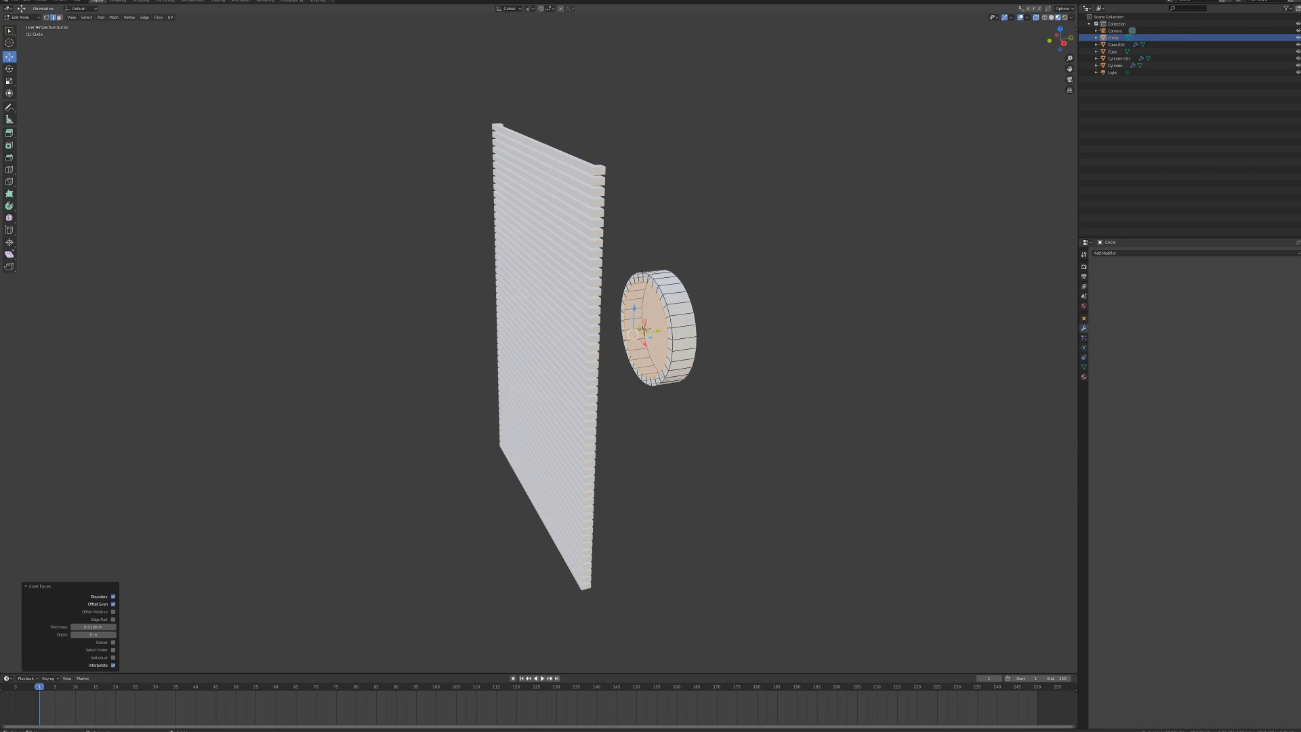
- Select only the ring of rim faces on the cylinder's slat-facing end and inset it into a slightly thinner band
key("3")
scroll(644, 332, "up", 3)
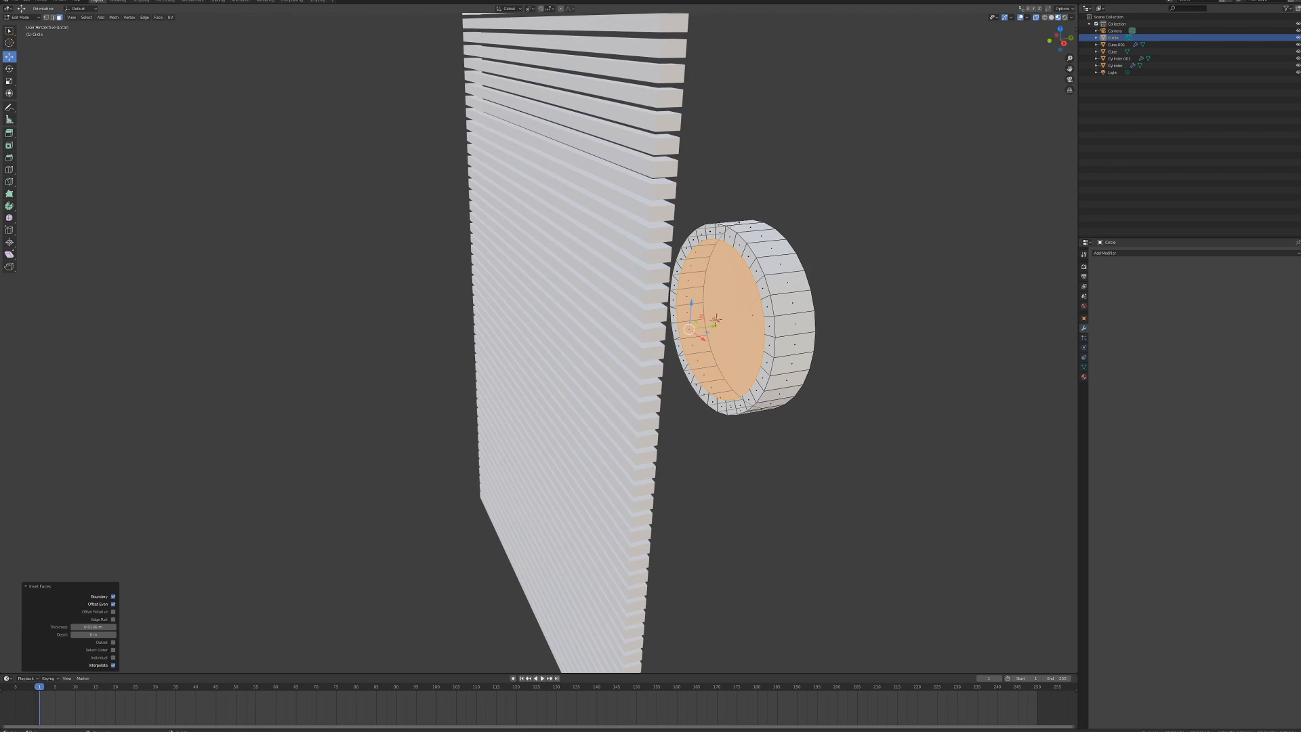
key("alt+a")
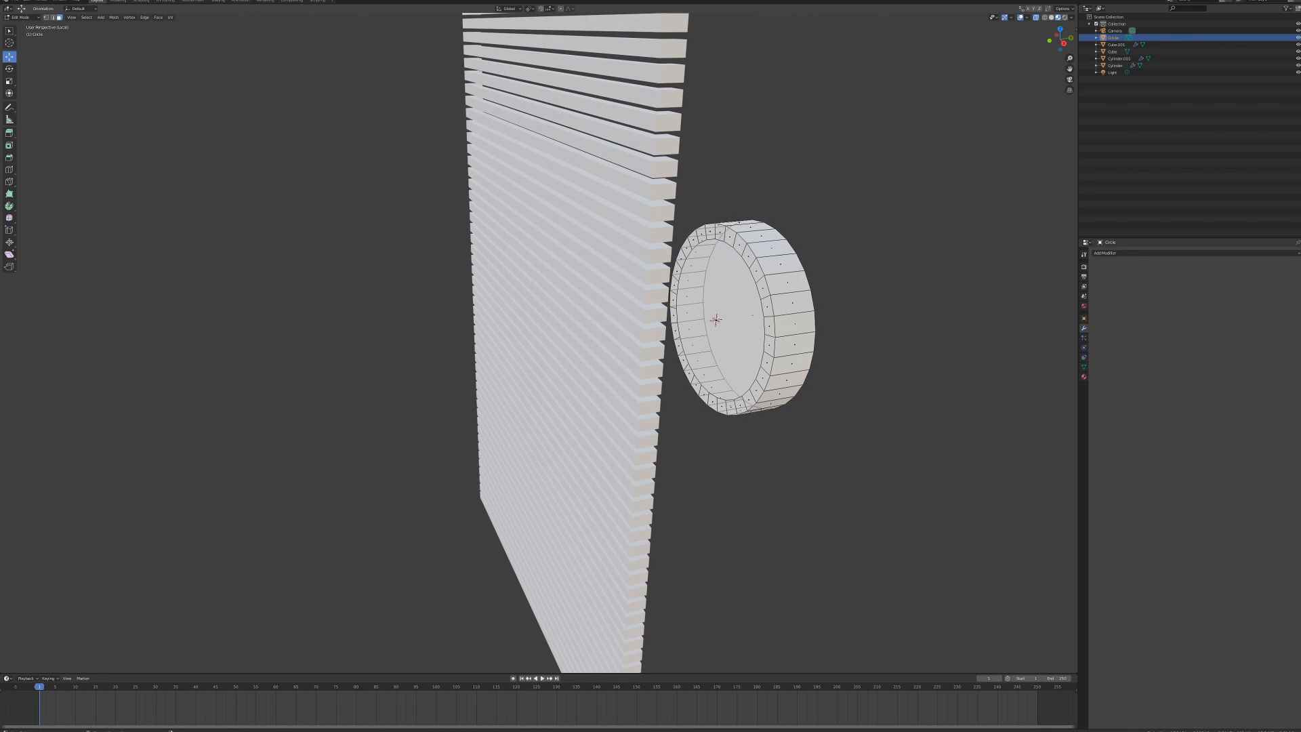
left_click(767, 308, "alt")
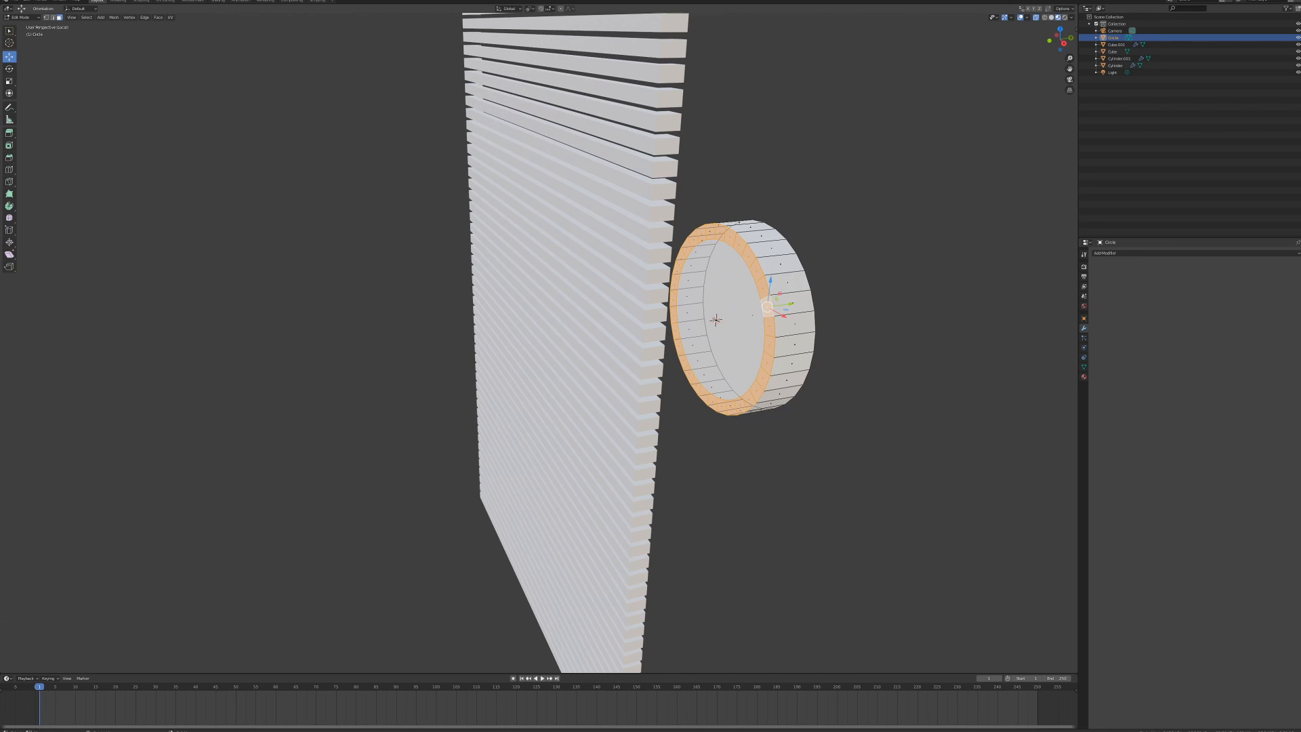
middle_click_drag(768, 308, 771, 308)
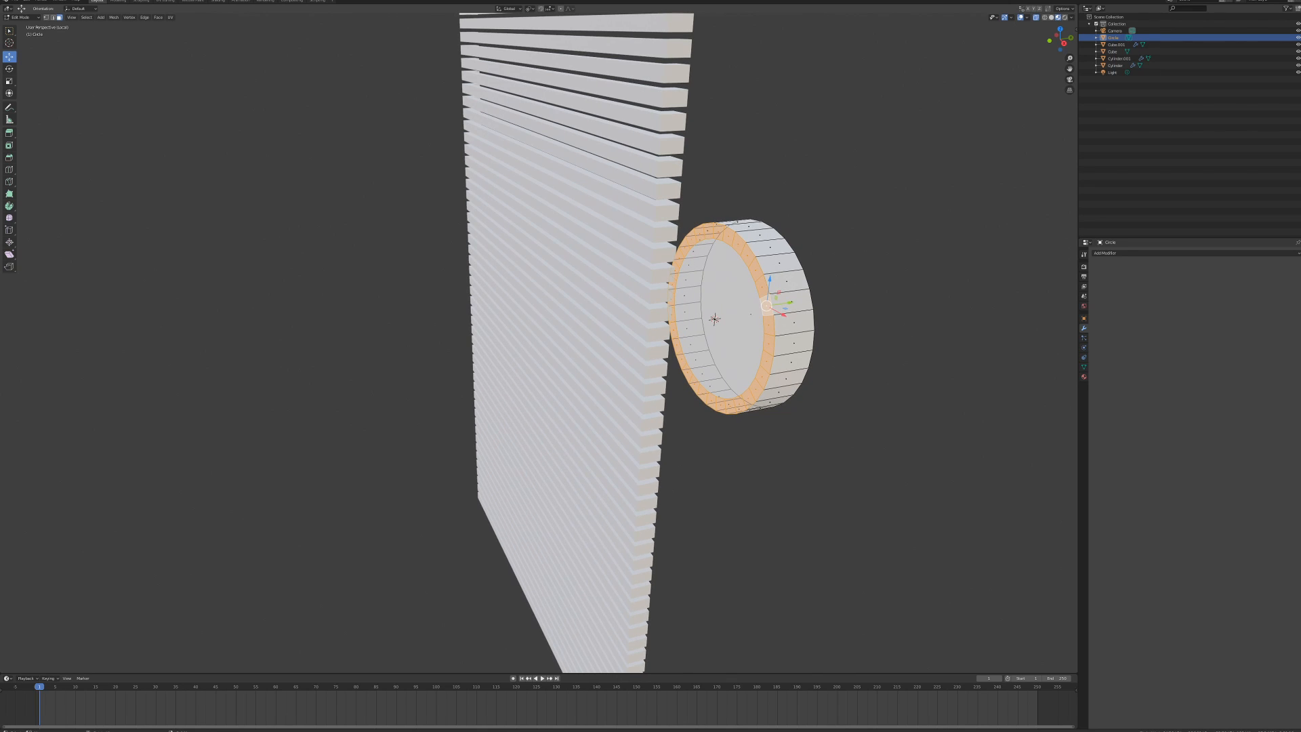
key("i")
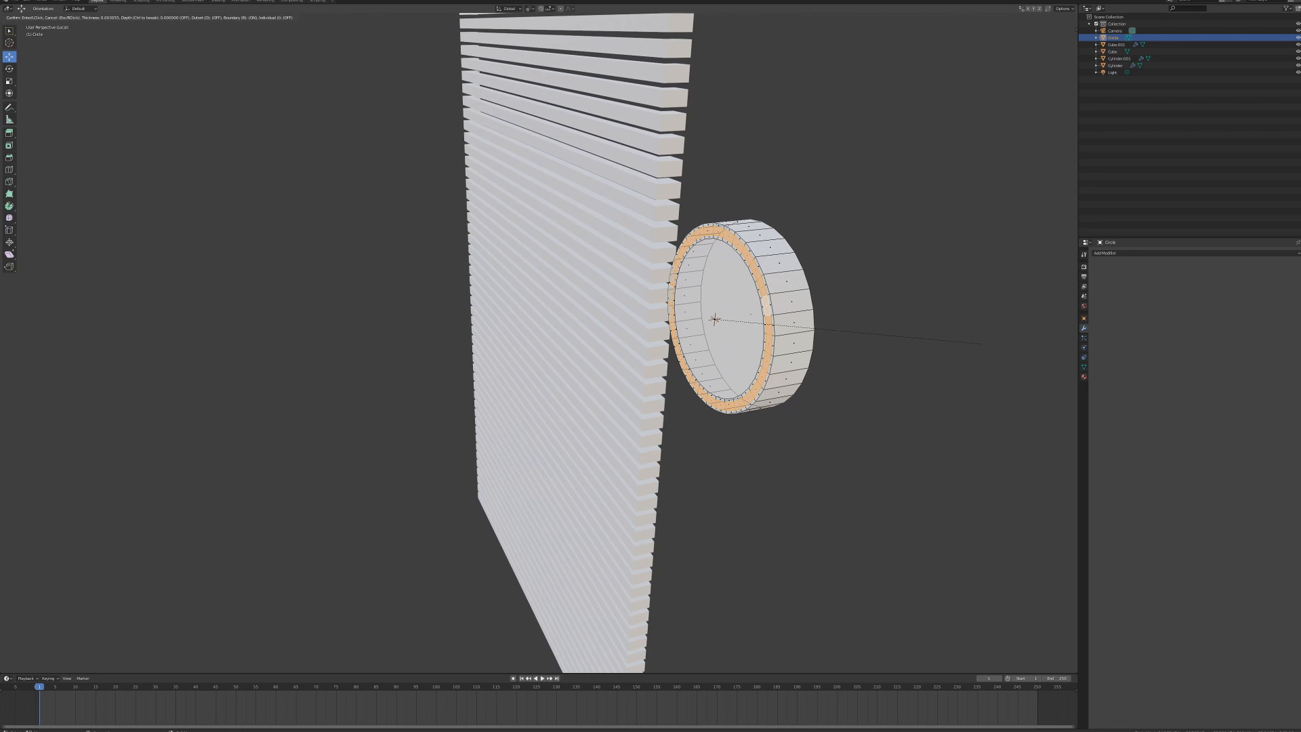
left_click(981, 344)
- Extrude the thin ring of faces a short distance out toward the vent slats
middle_click_drag(980, 344, 947, 341)
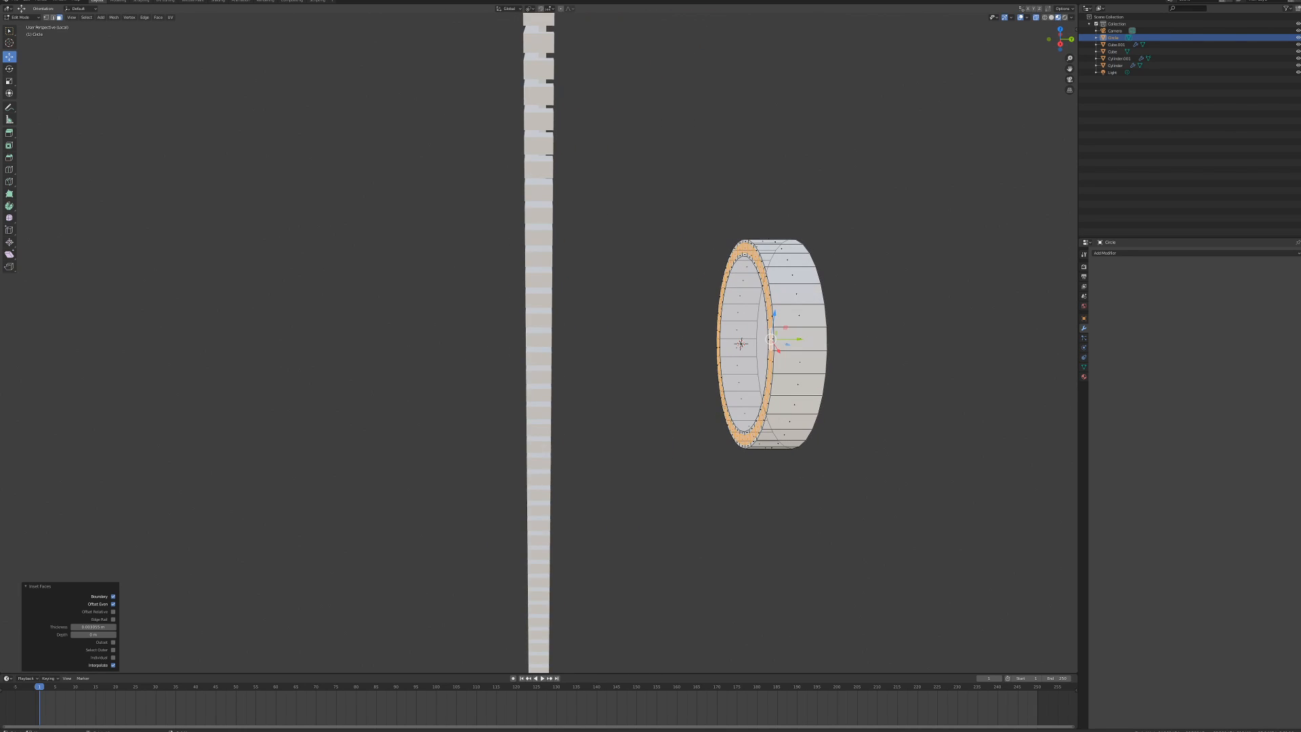
key("e")
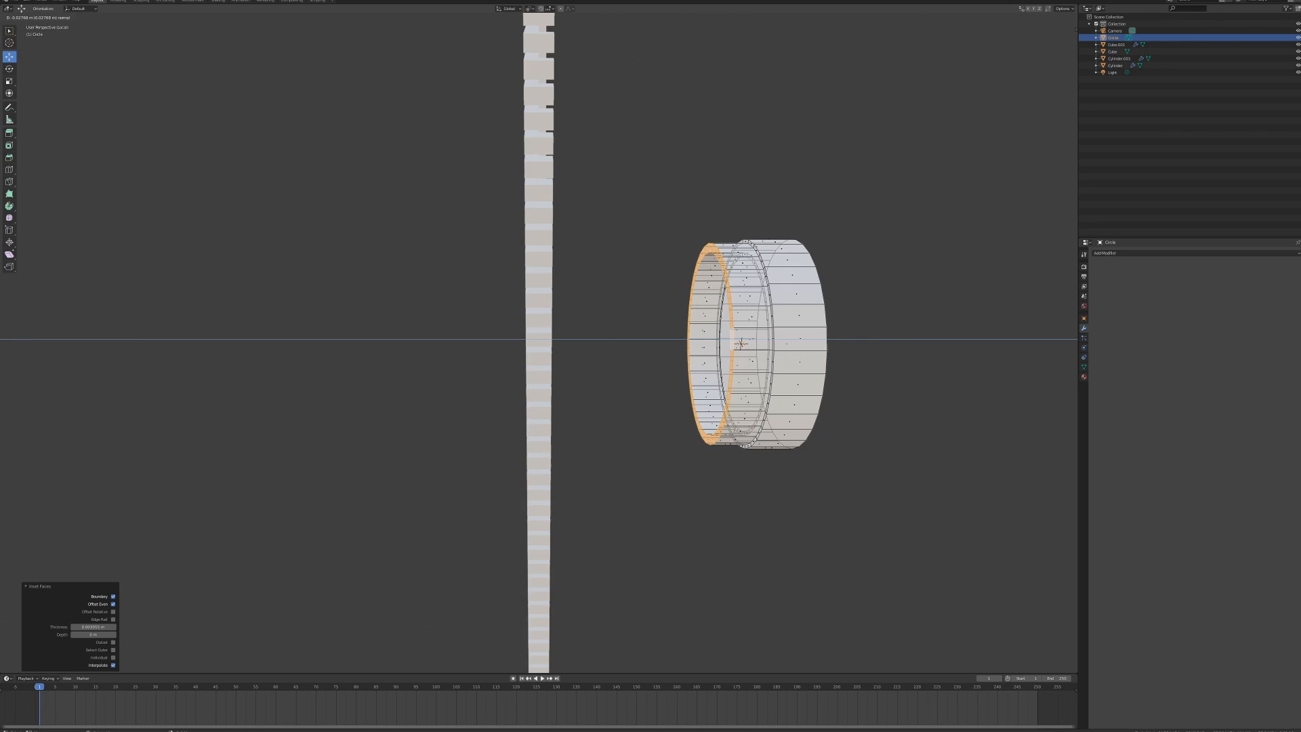
left_click(926, 341)
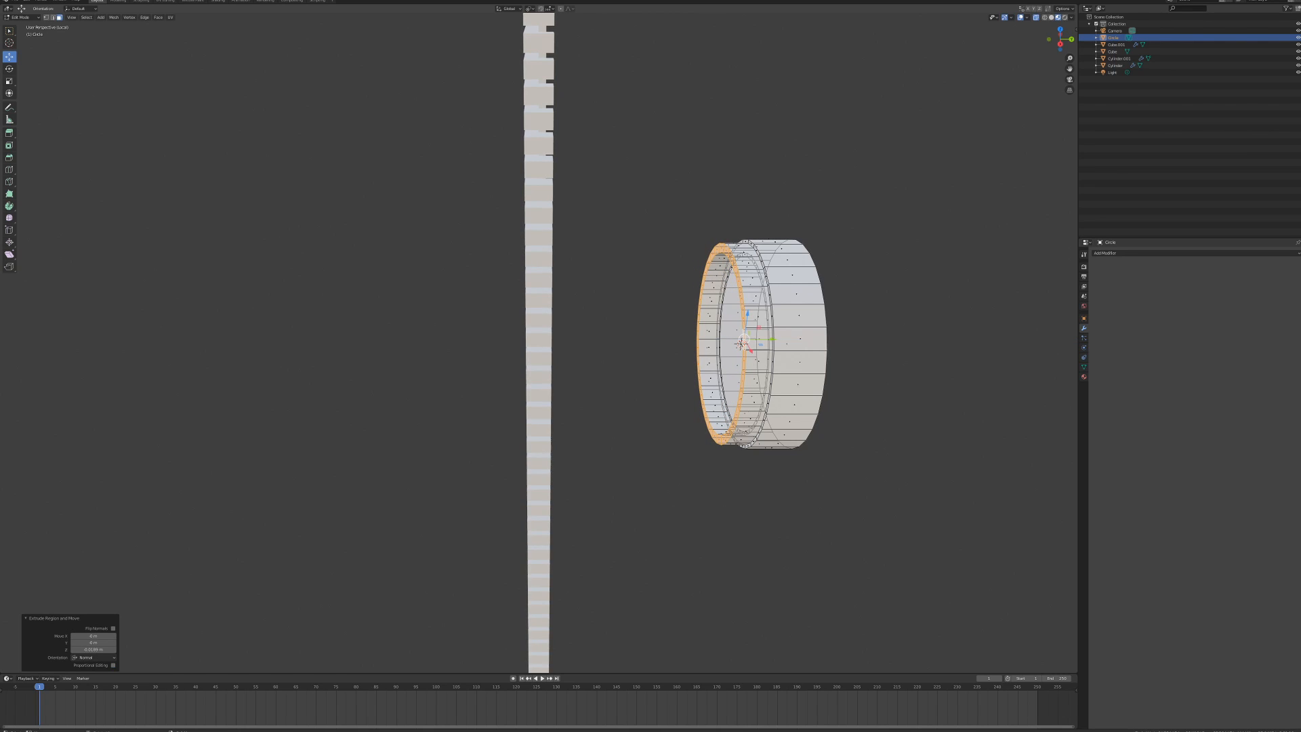
- Try to flare the extruded ring into a bell shape by scaling it up, and twice extruding and widening it further
key("s")
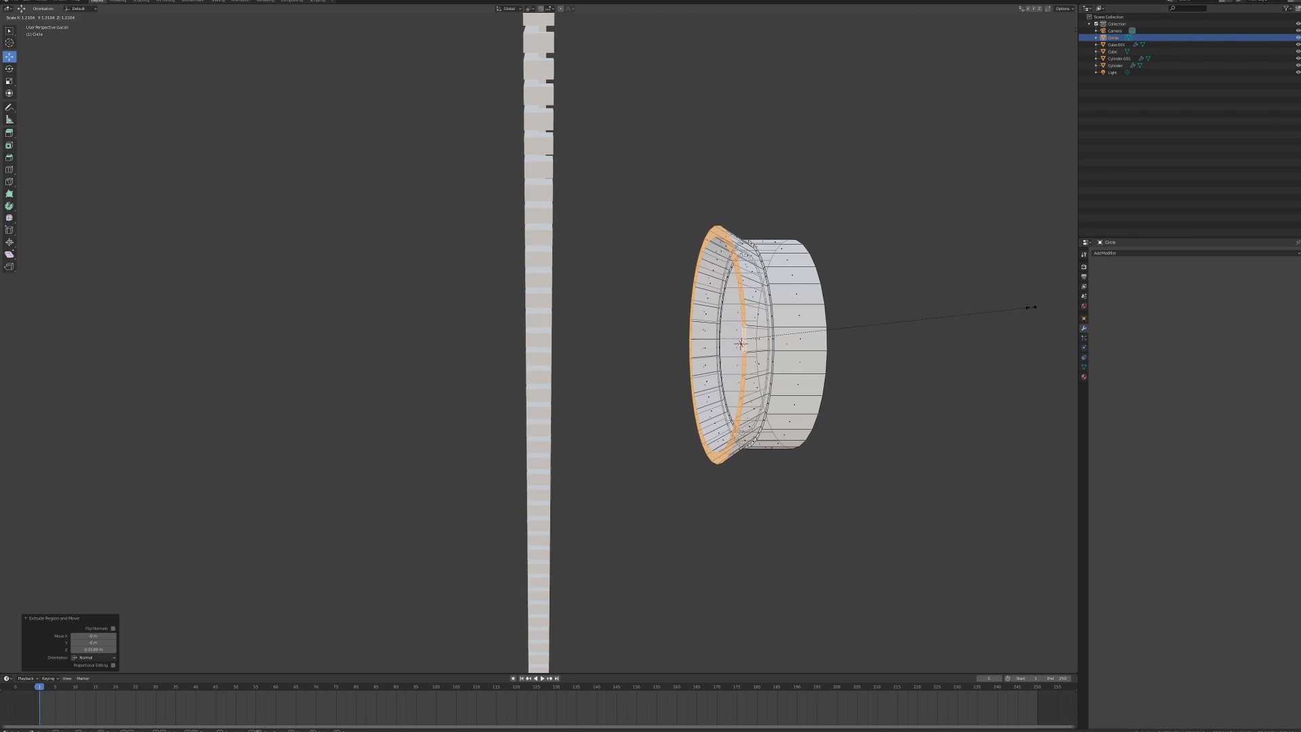
left_click(1036, 302)
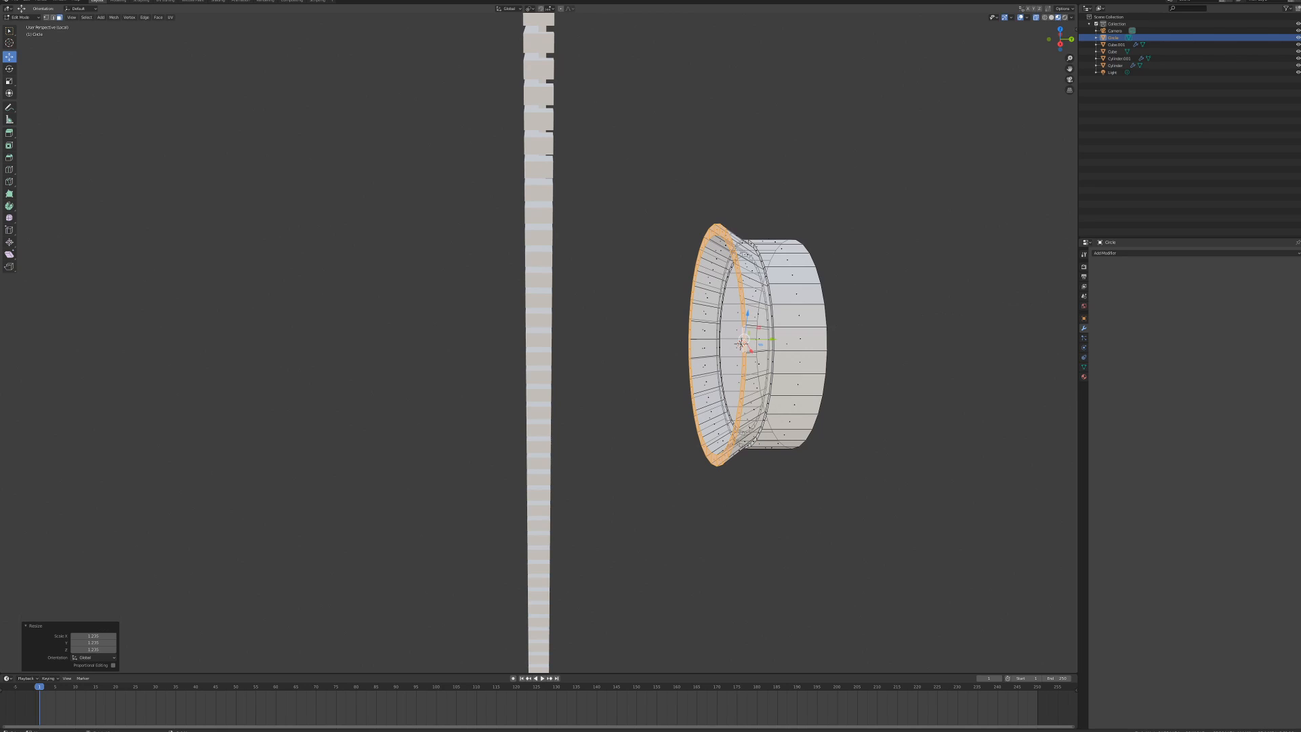
key("e")
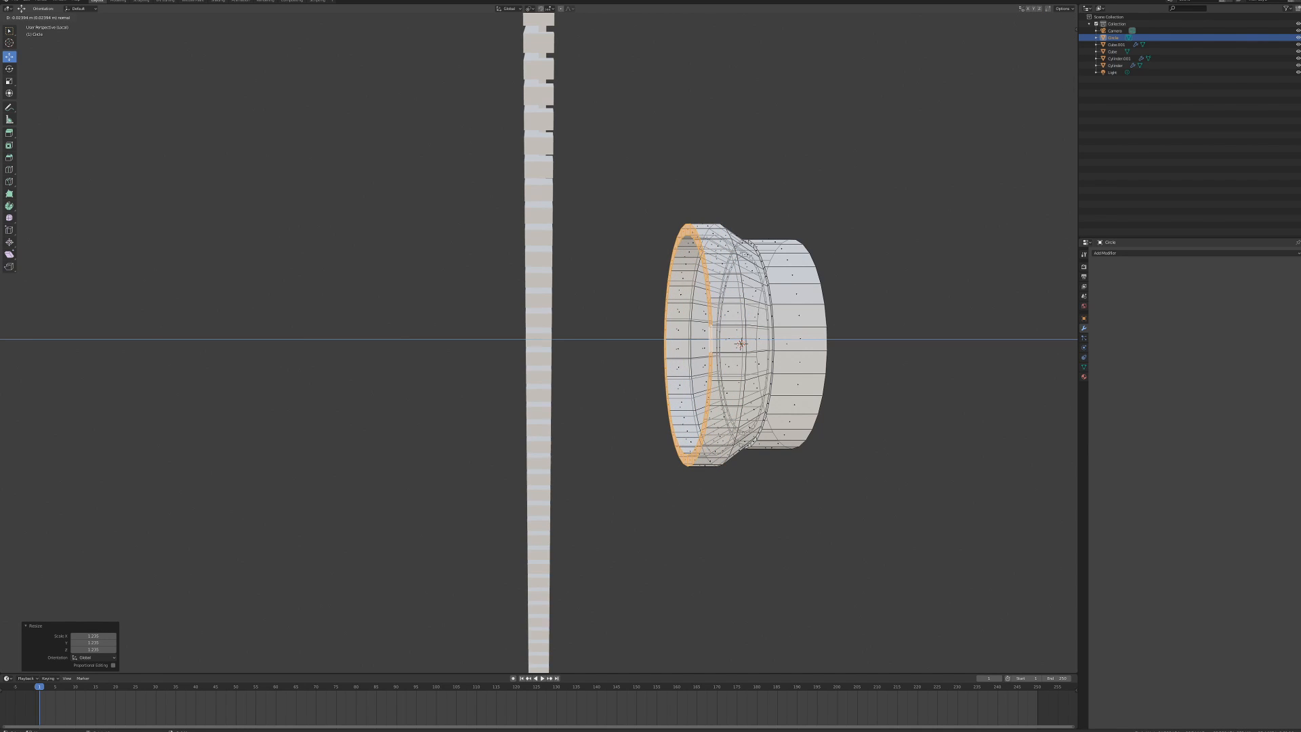
key("Return")
key("s")
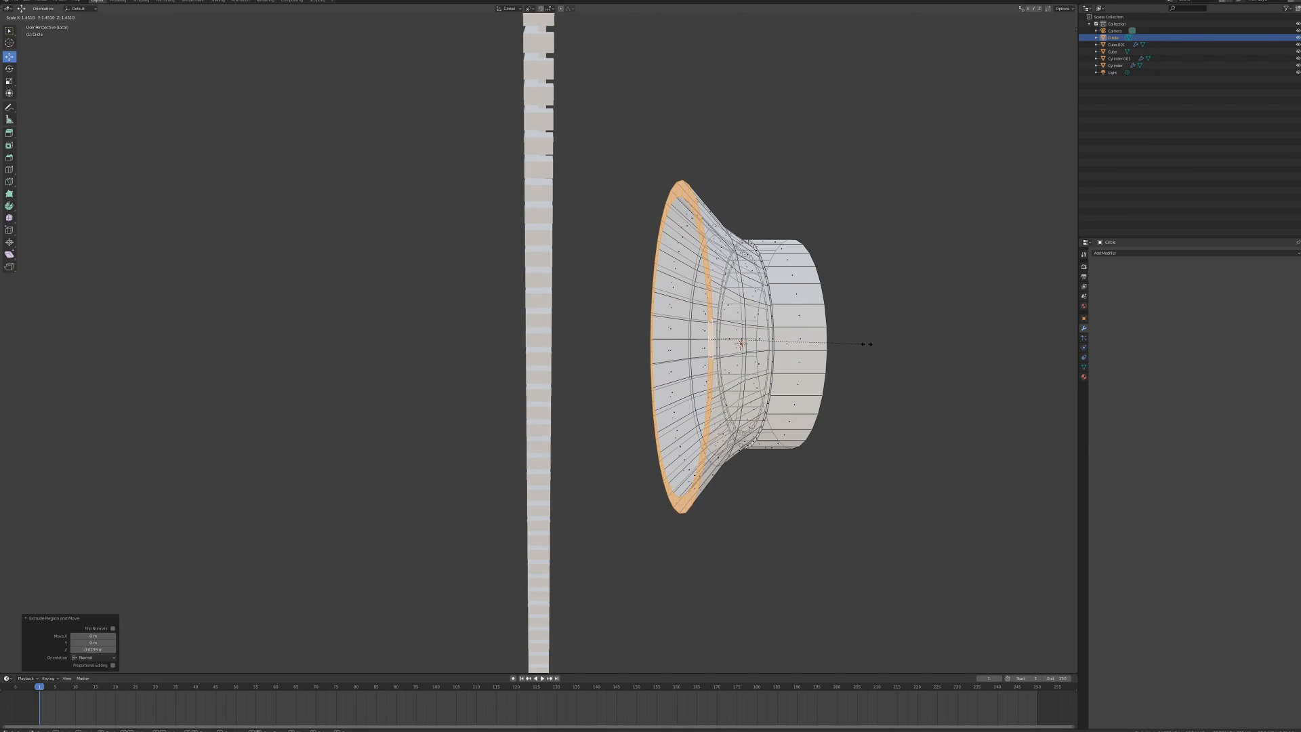
left_click(858, 347)
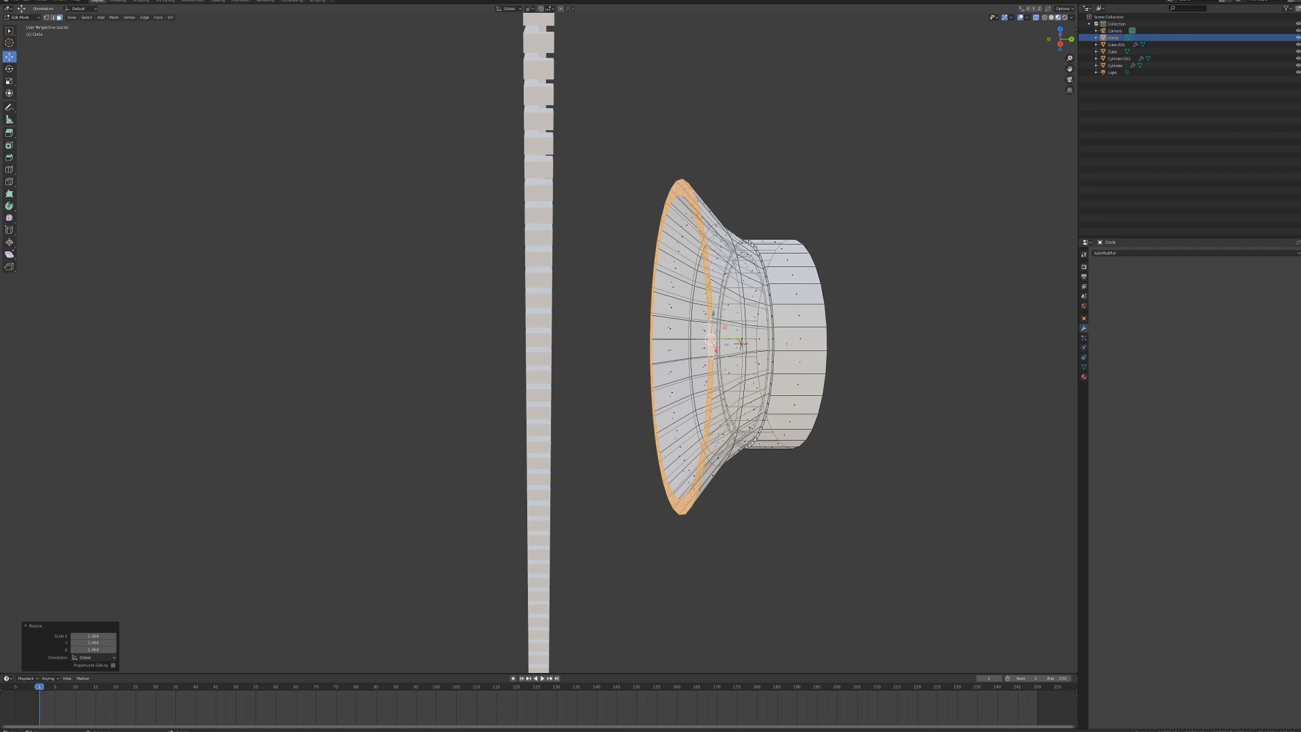
key("e")
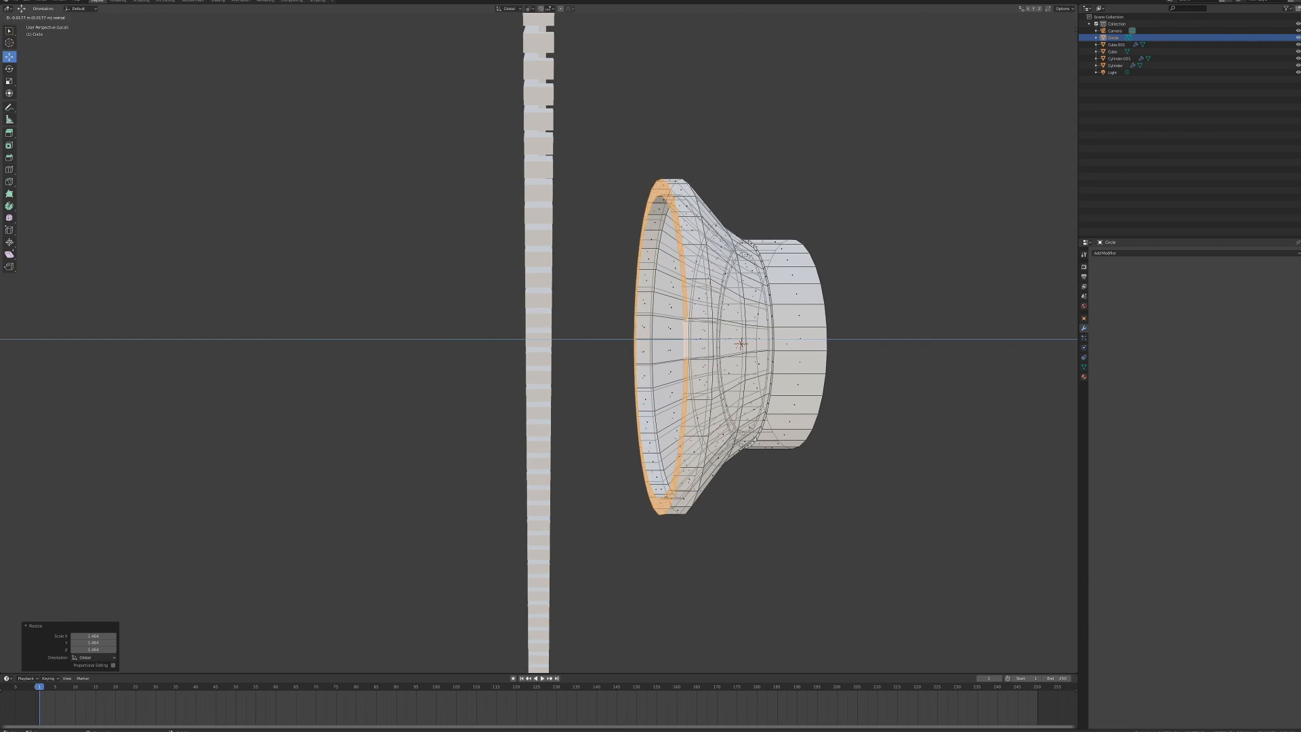
key("Return")
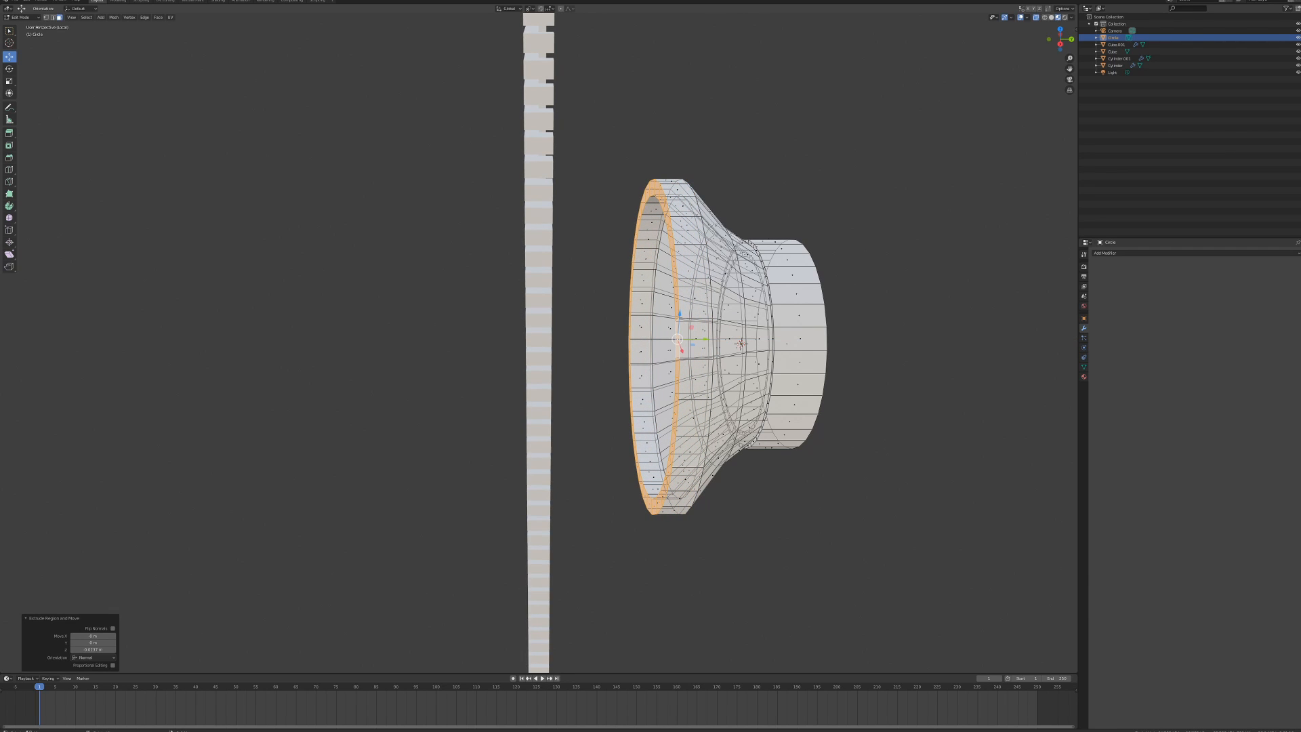
key("s")
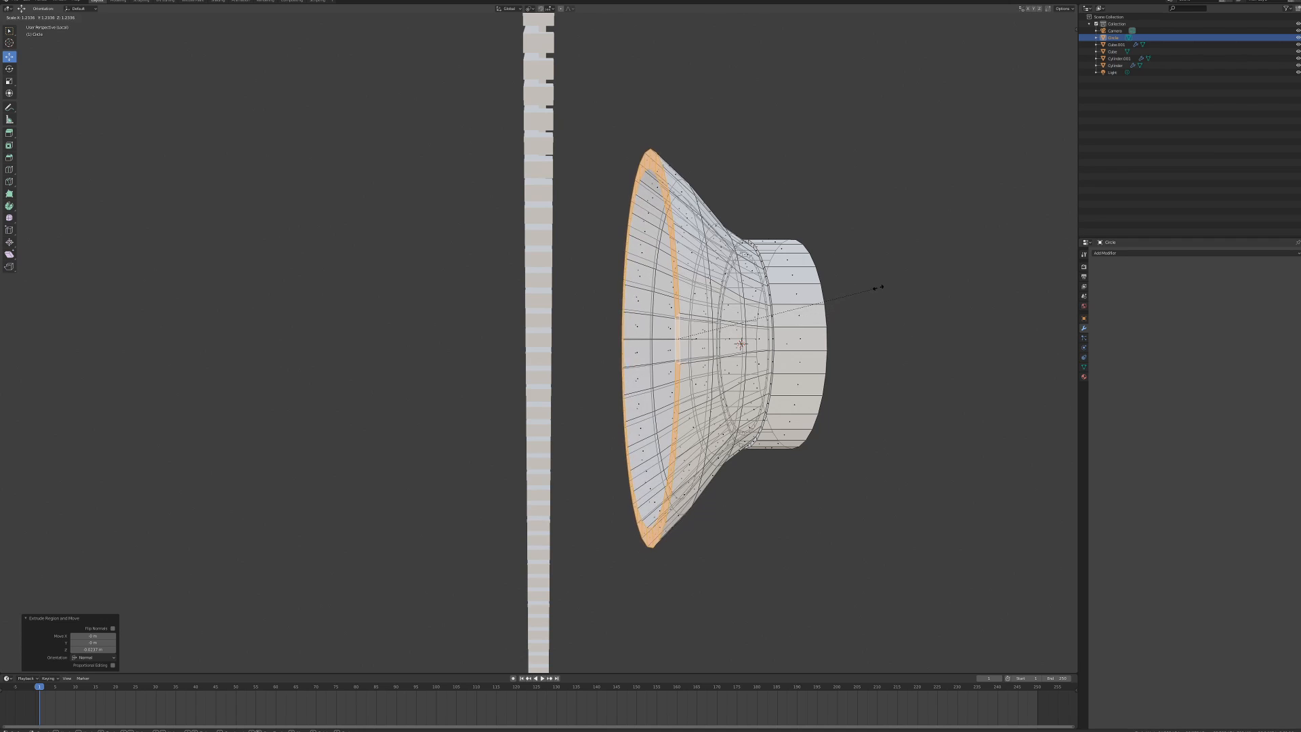
left_click(884, 278)
middle_click_drag(883, 279, 863, 346)
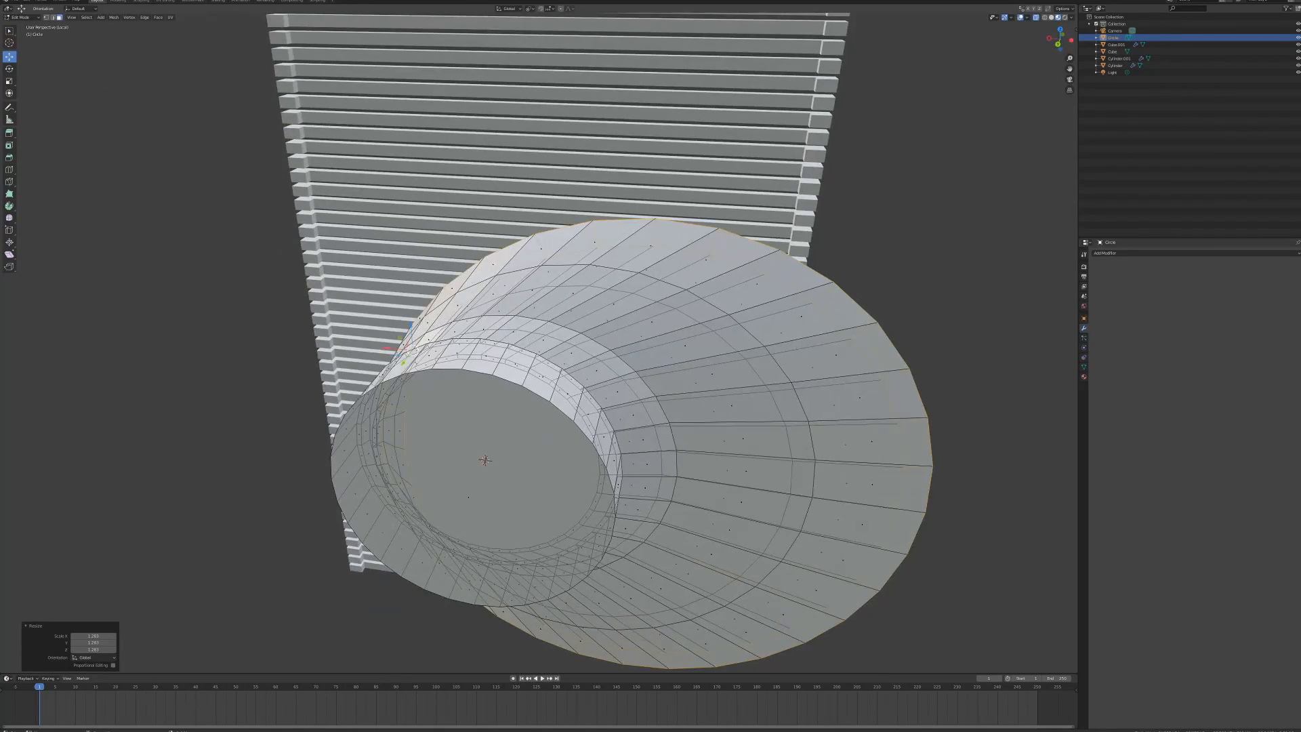
- Undo the flaring back to the straight extruded ring
key("s")
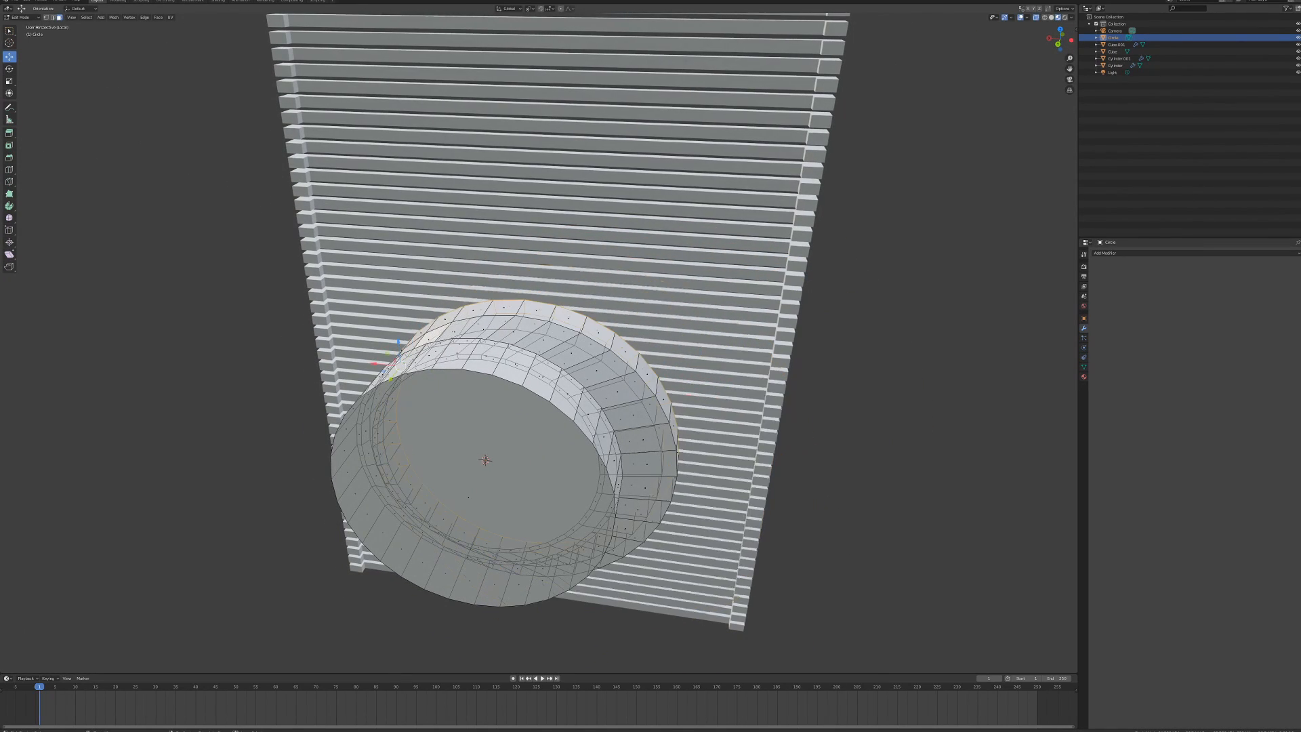
key("ctrl+z")
middle_click_drag(677, 393, 766, 363)
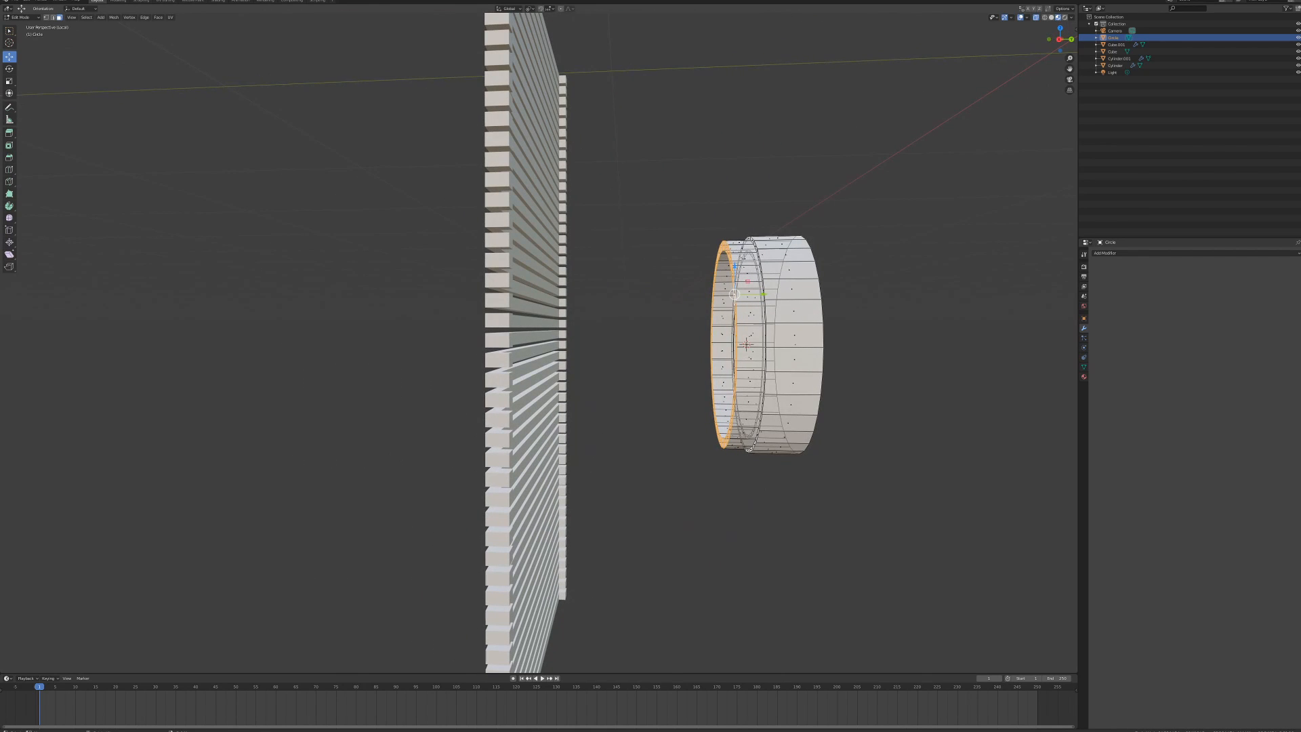
- Set the transform pivot to Individual Origins and scale up the selected end ring so the extruded band flares outward
left_click(530, 9)
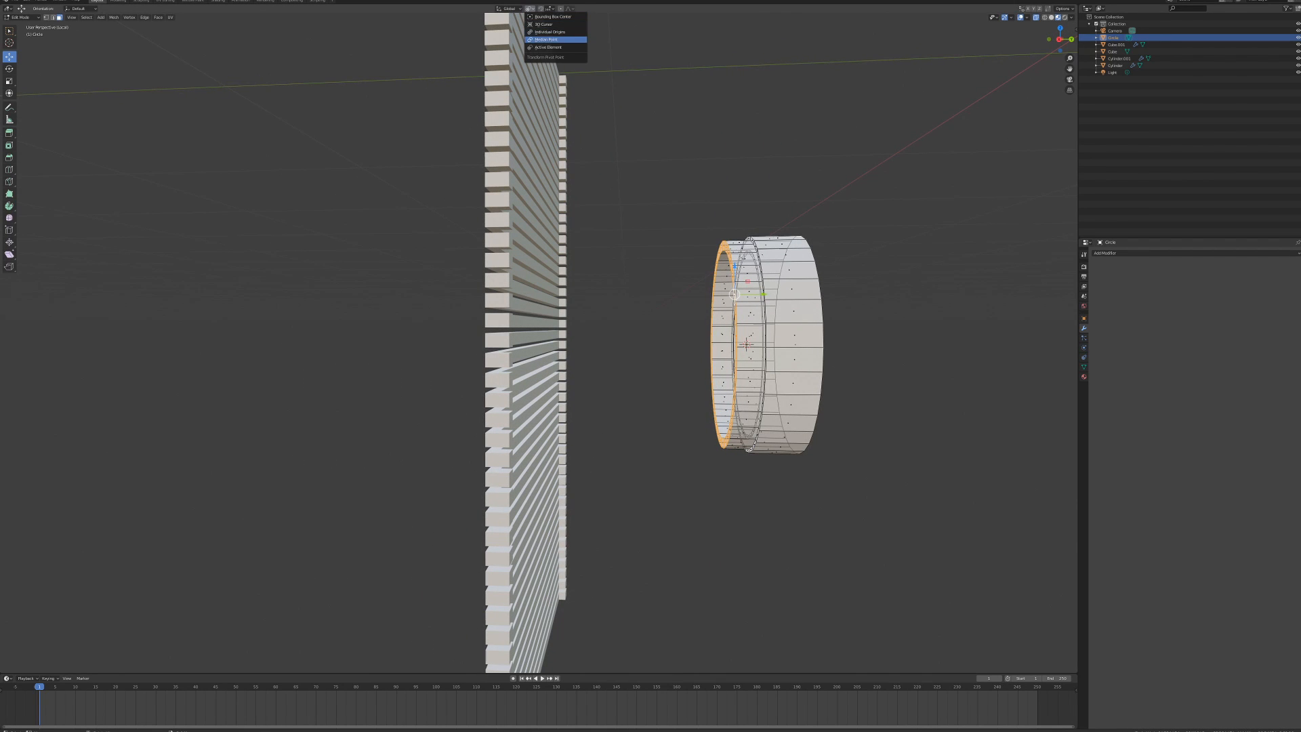
left_click(549, 32)
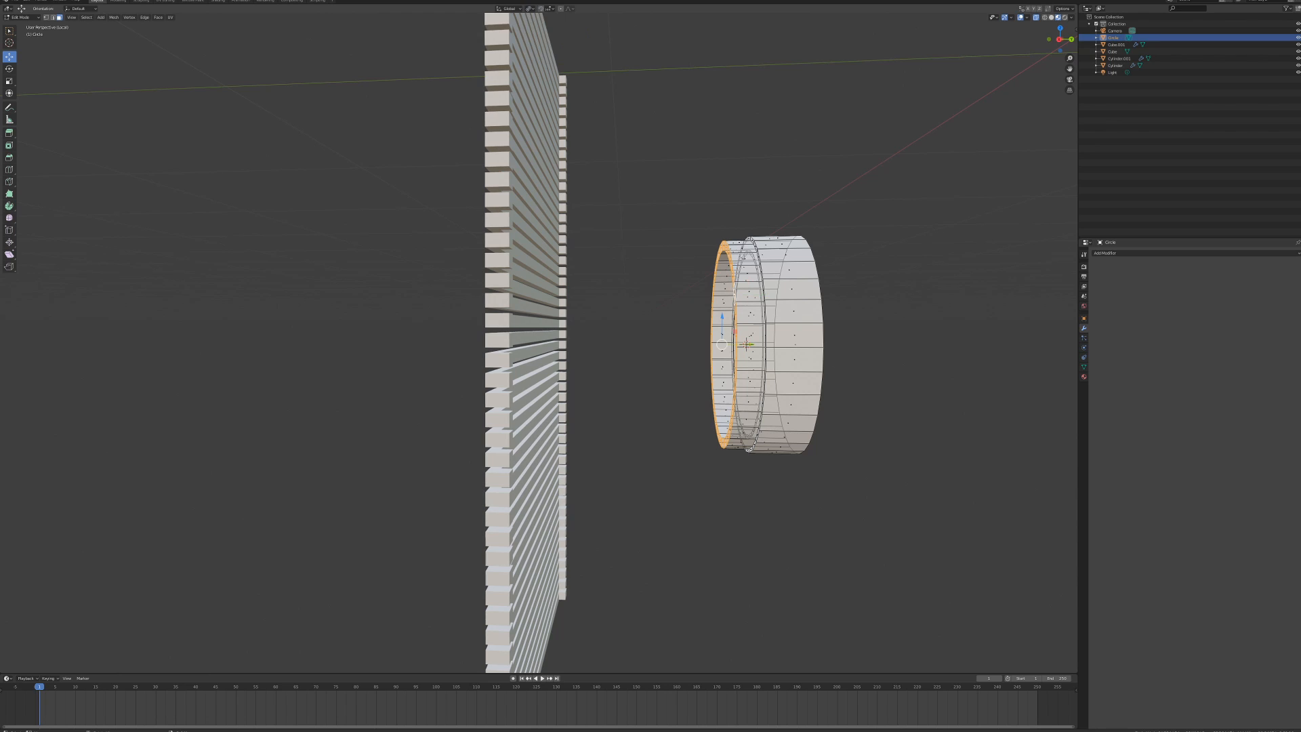
middle_click_drag(651, 338, 667, 366)
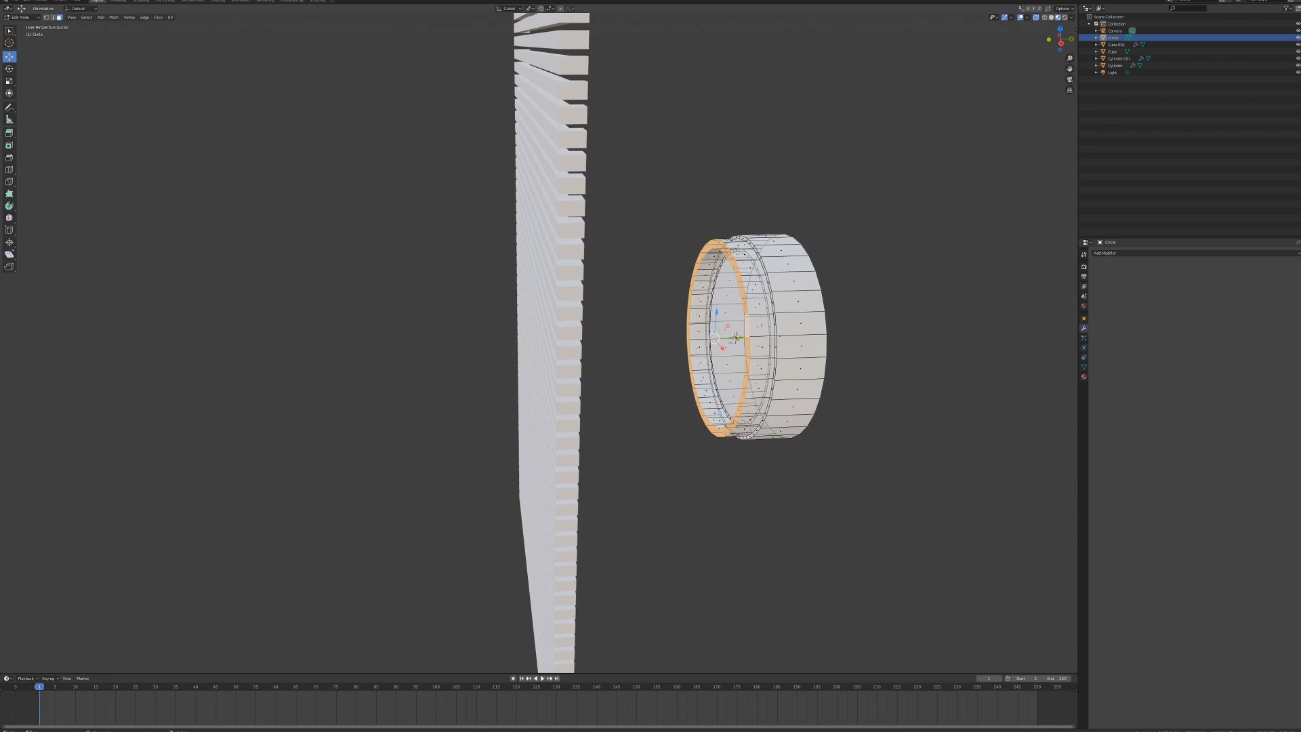
key("s")
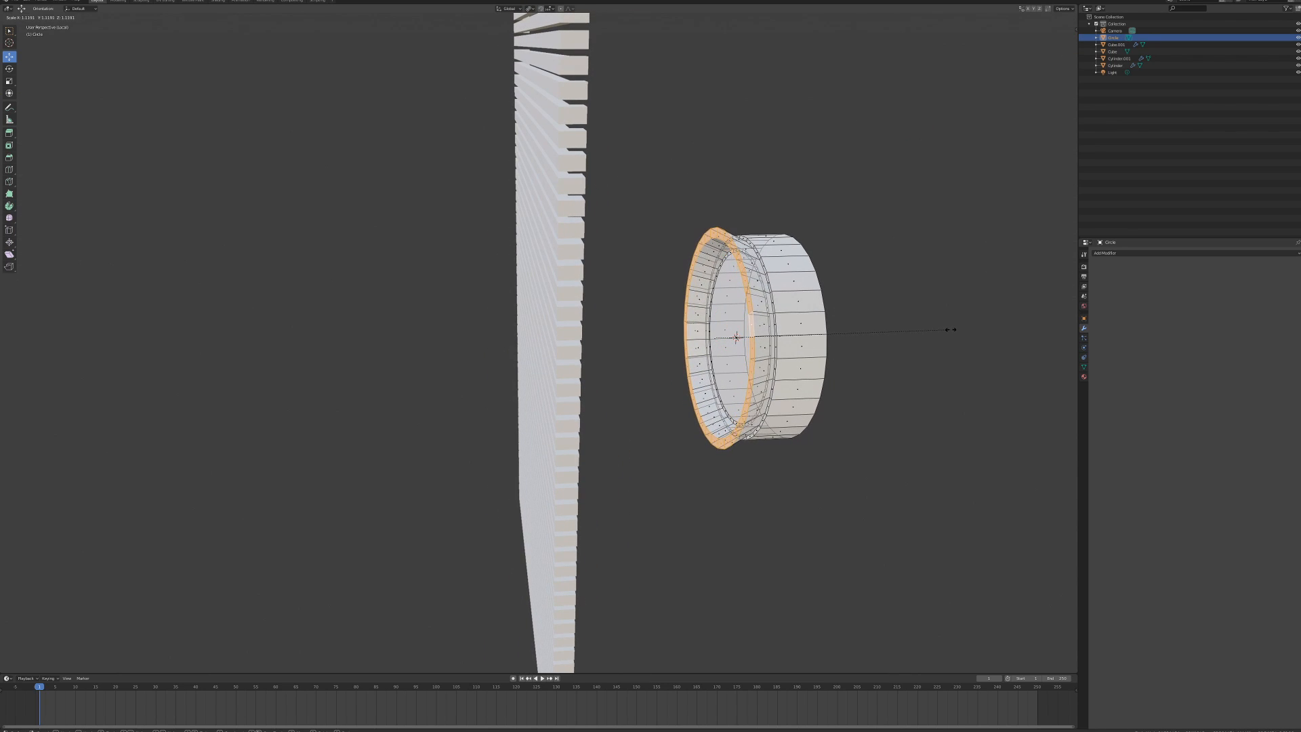
left_click(955, 329)
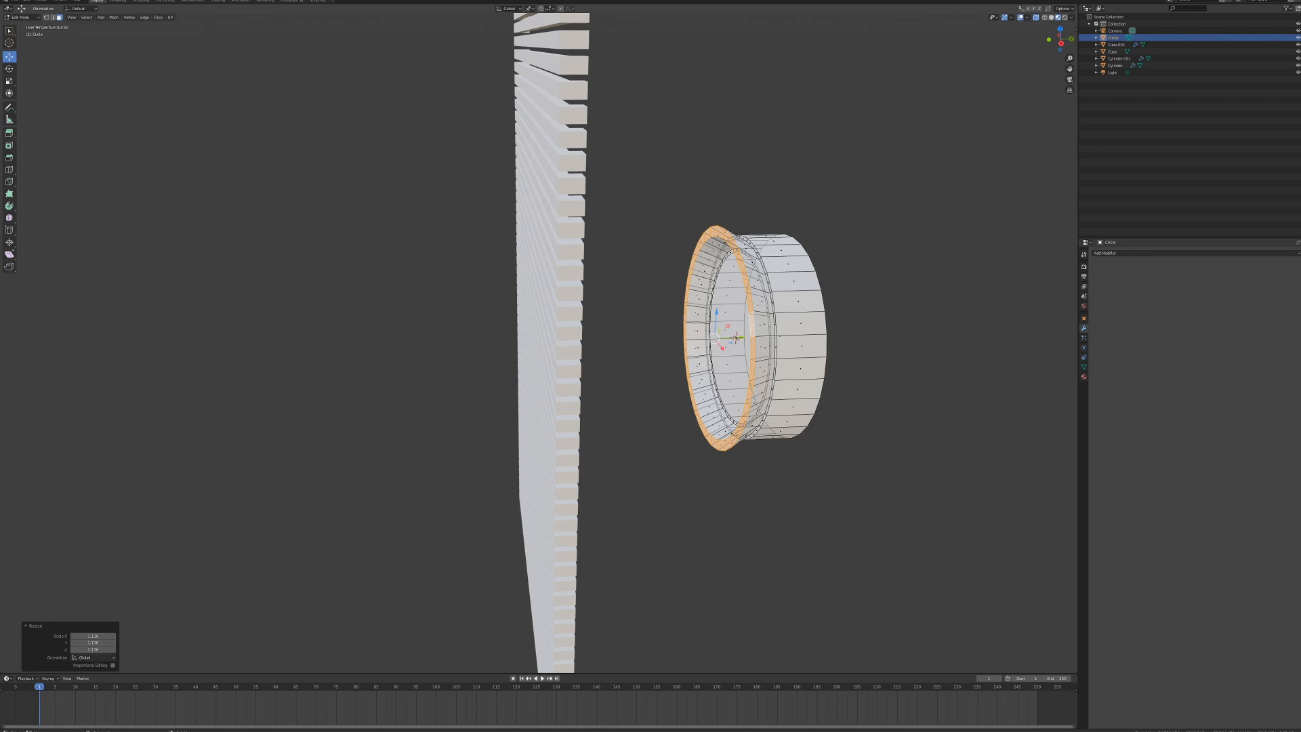
- Return to Object Mode and apply smooth shading to the flared round detail
key("Tab")
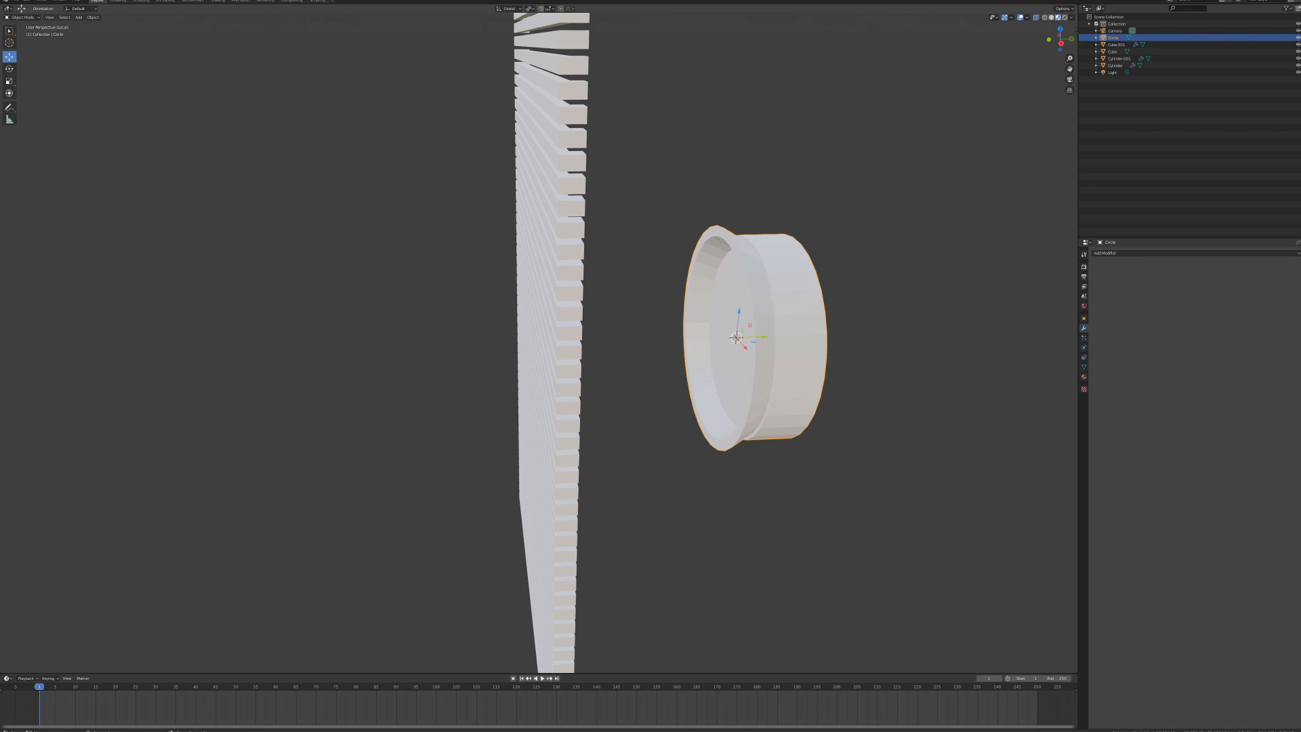
key("KP_Divide")
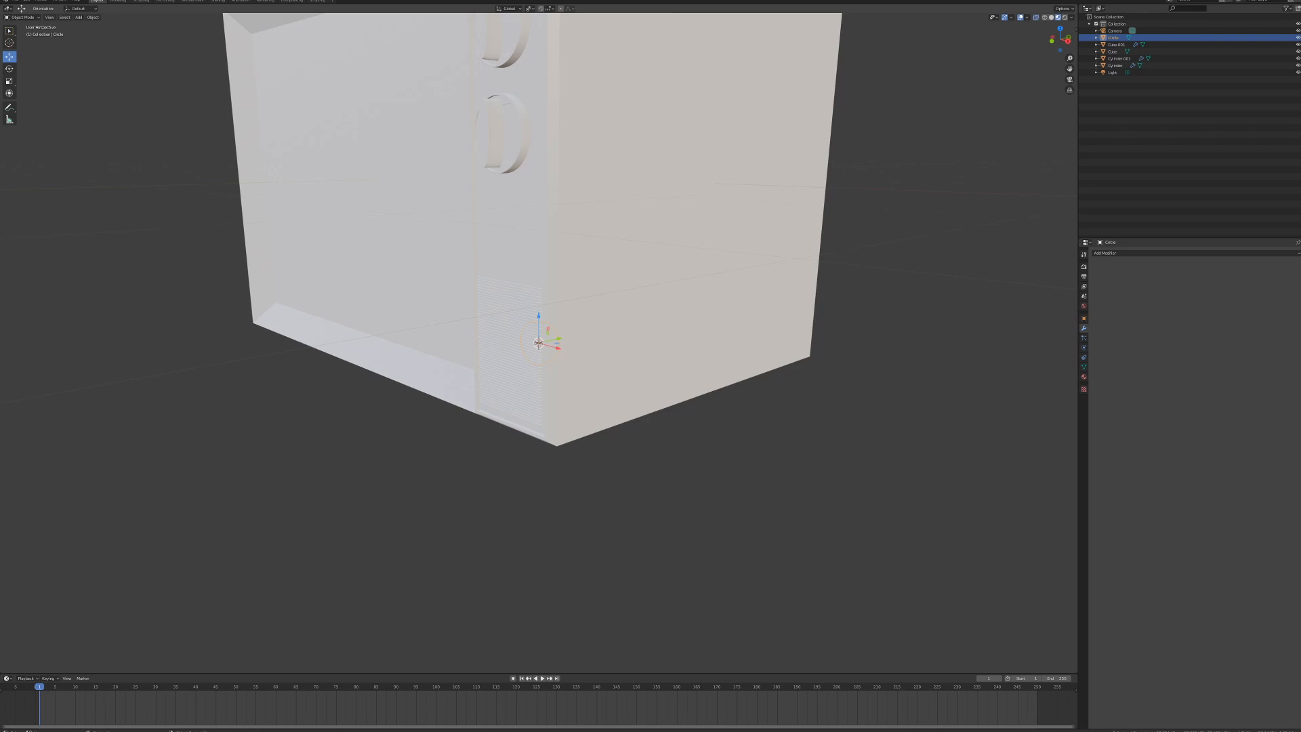
key("KP_Divide")
middle_click_drag(542, 352, 577, 352)
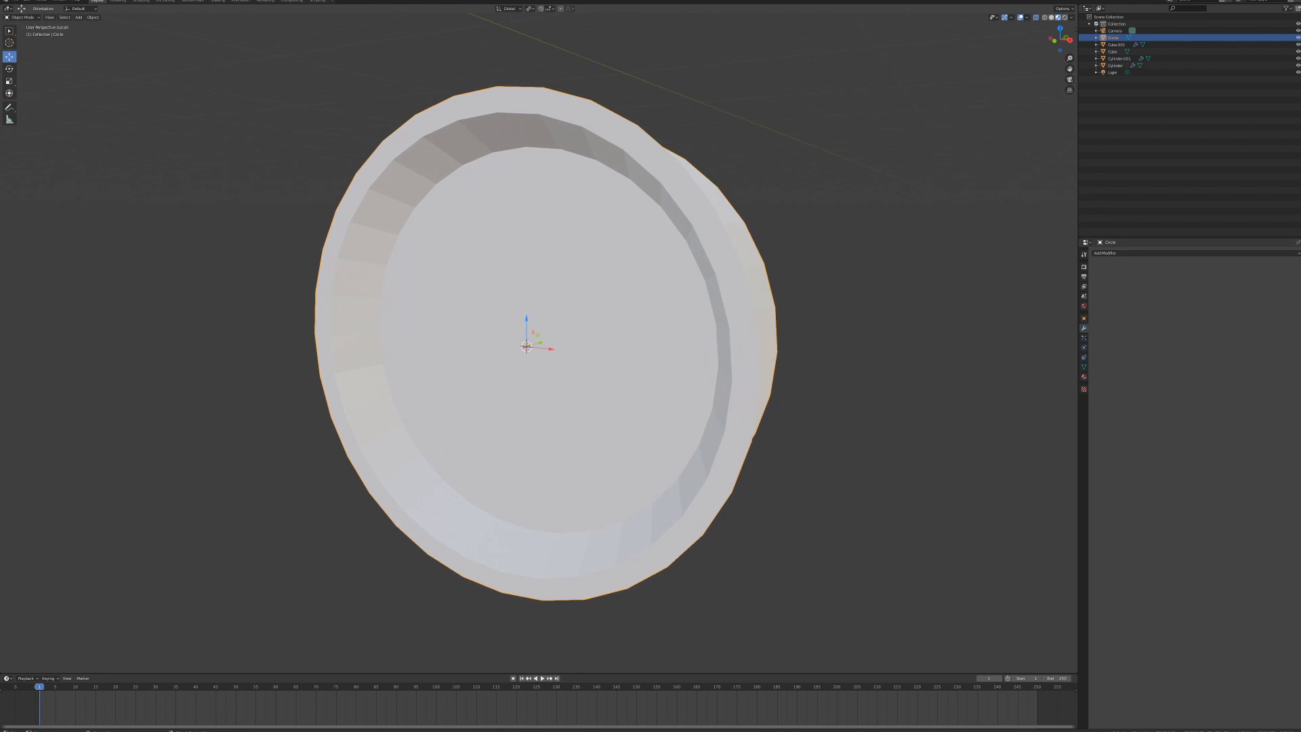
right_click(670, 232)
left_click(671, 232)
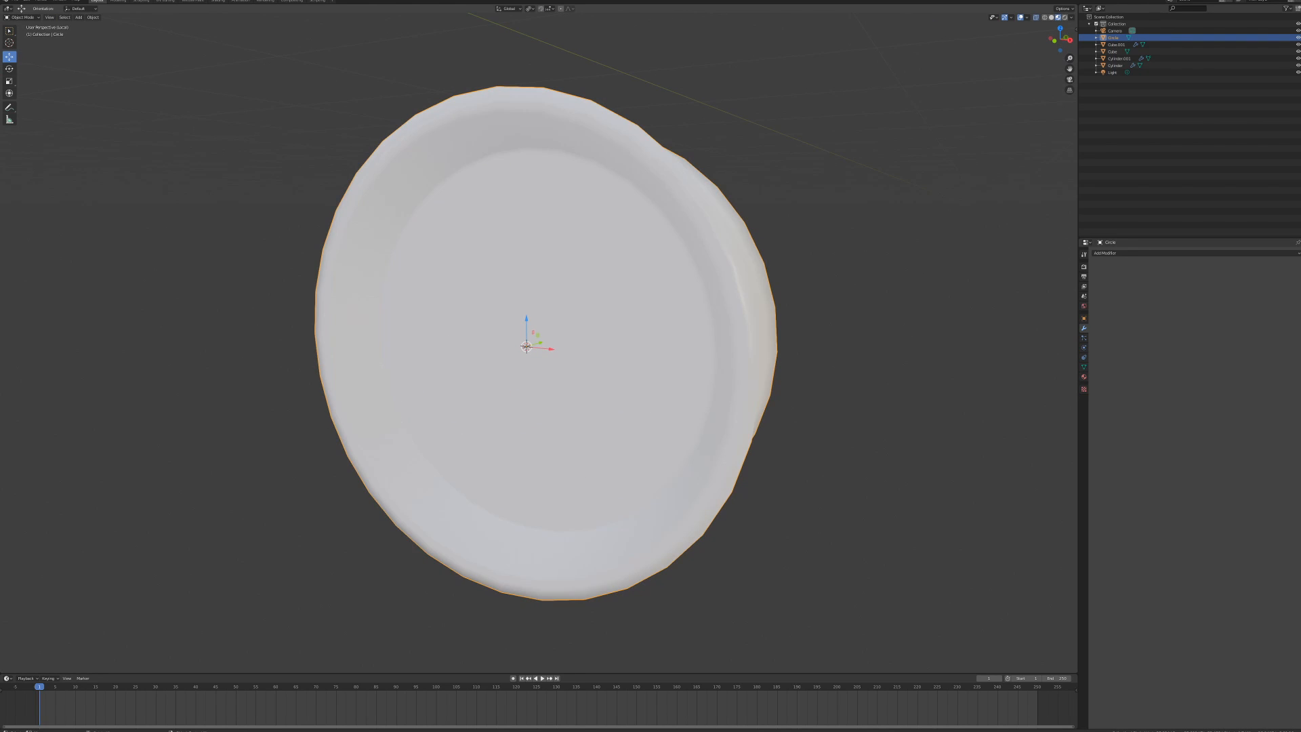
mouse_move(670, 232)
middle_mouse_down()
mouse_move(639, 228)
mouse_move(667, 227)
middle_mouse_up()
- Extrude the flared end ring a short distance in side view and scale it up to continue the cone's slope
key("Tab")
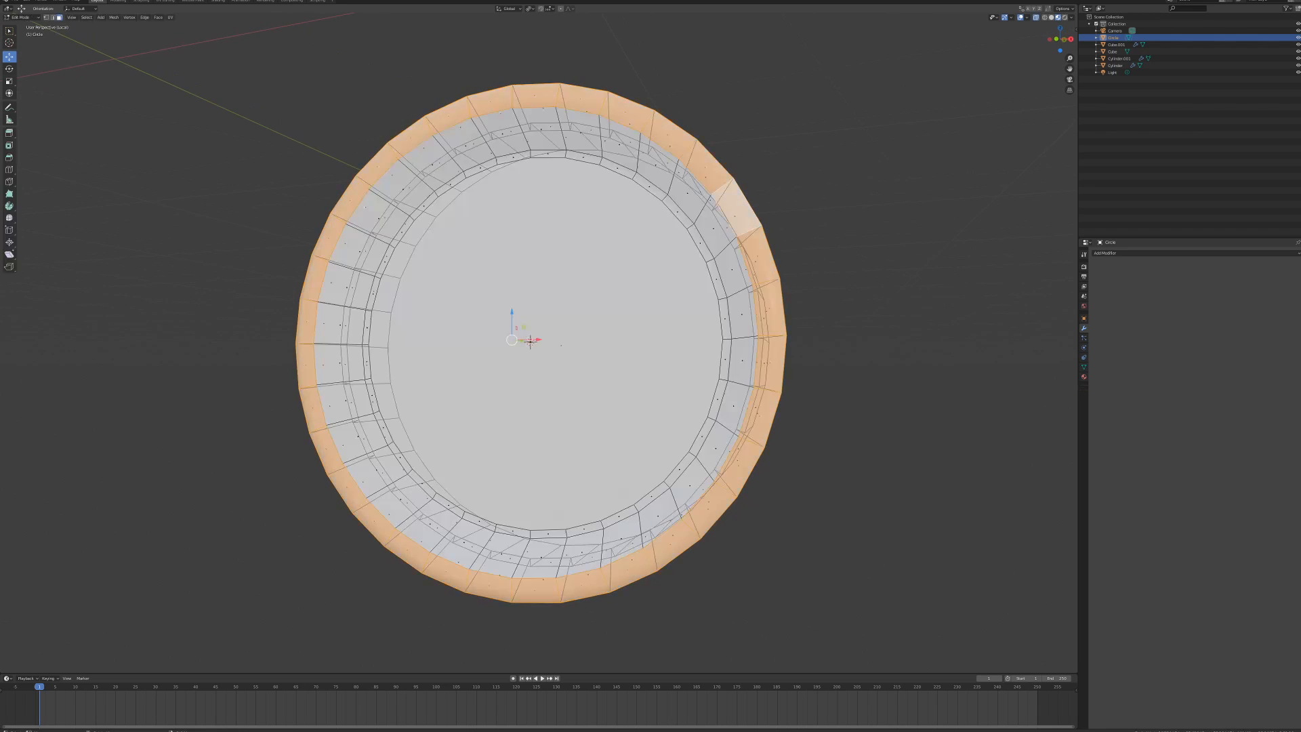
middle_click_drag(530, 340, 519, 345)
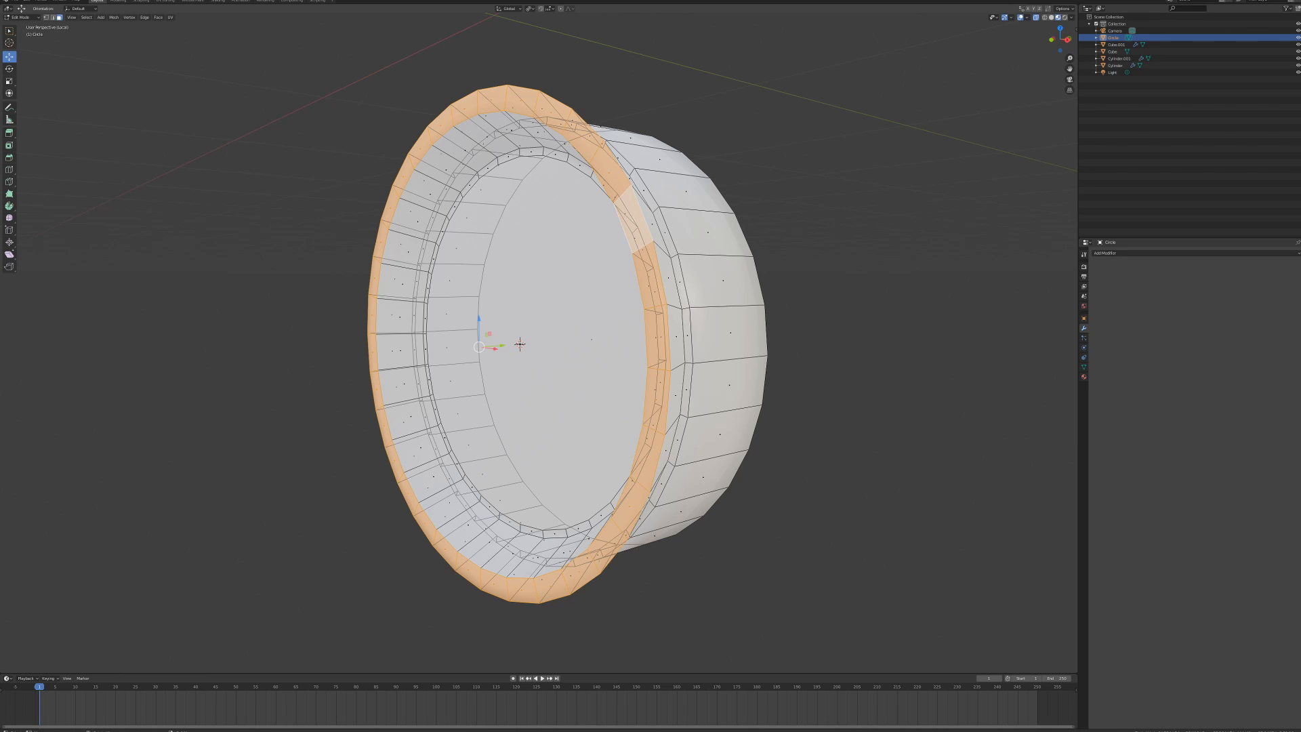
key("s")
right_click(945, 285)
middle_click_drag(519, 345, 516, 344)
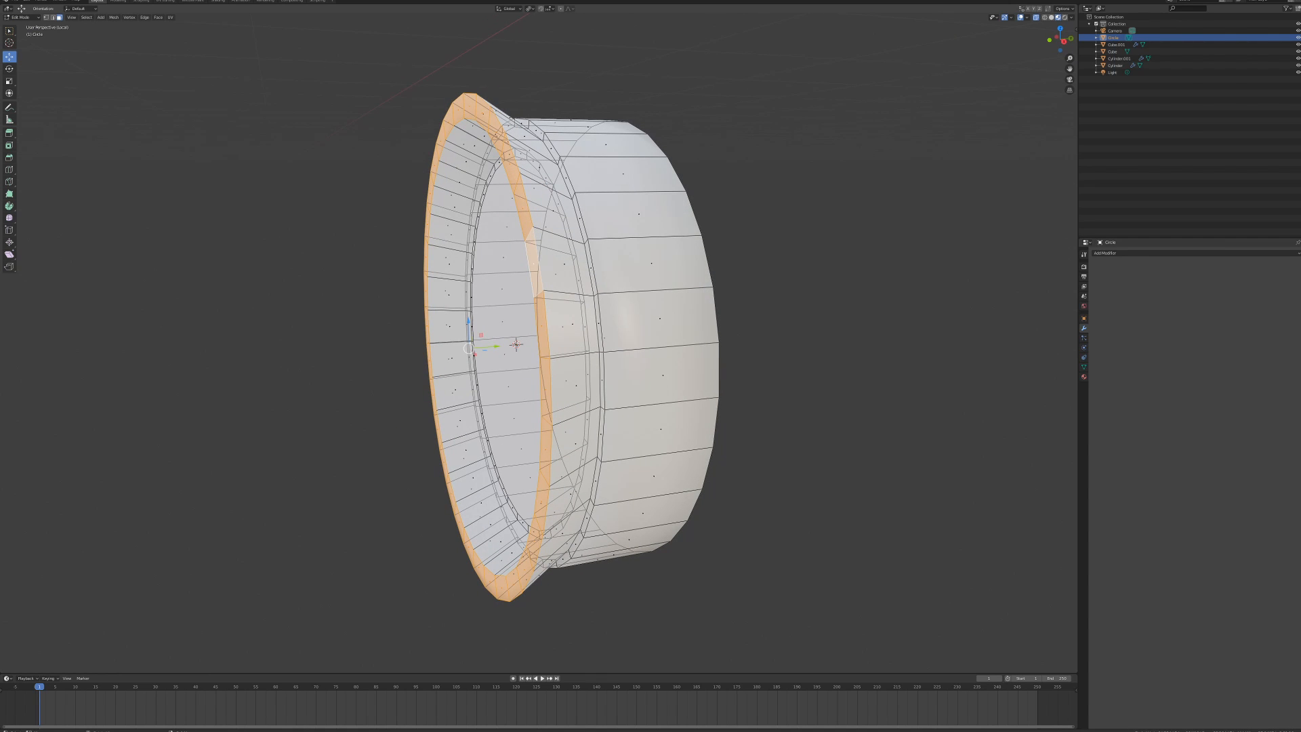
key("KP_3")
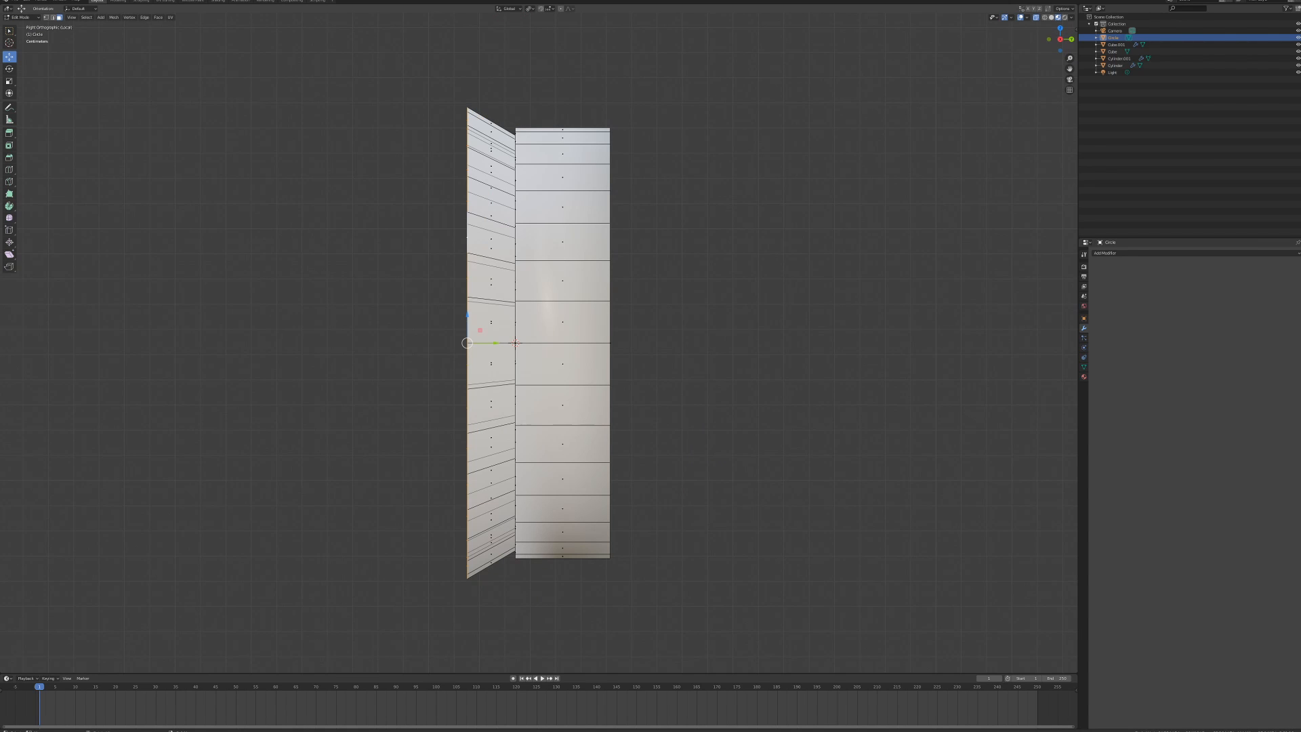
key("e")
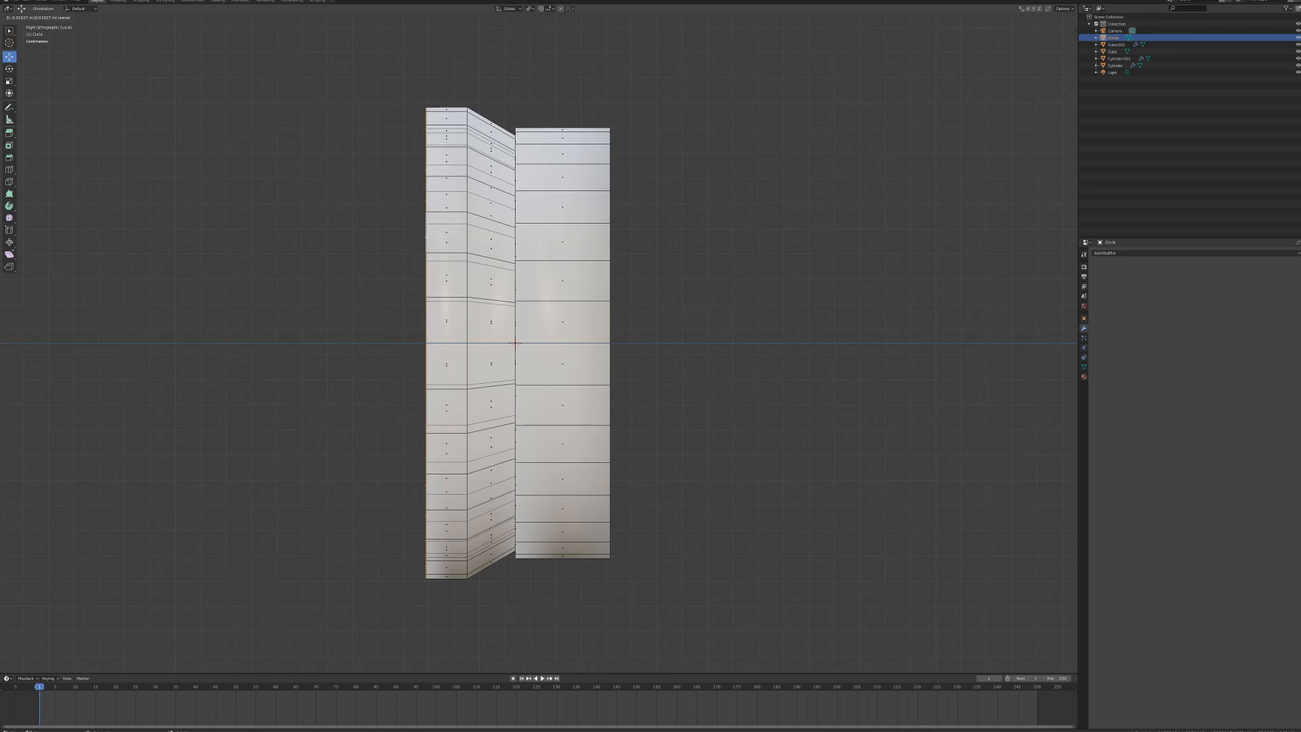
key("Return")
key("s")
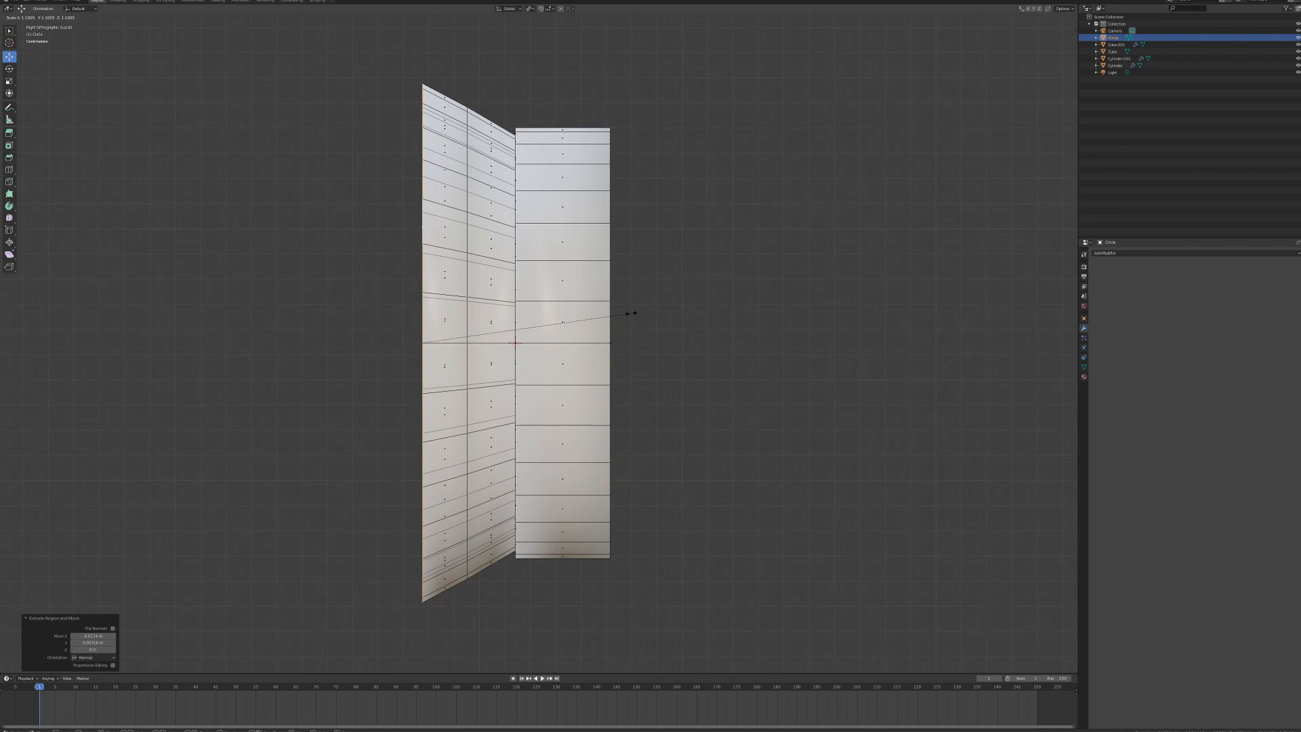
left_click(632, 313)
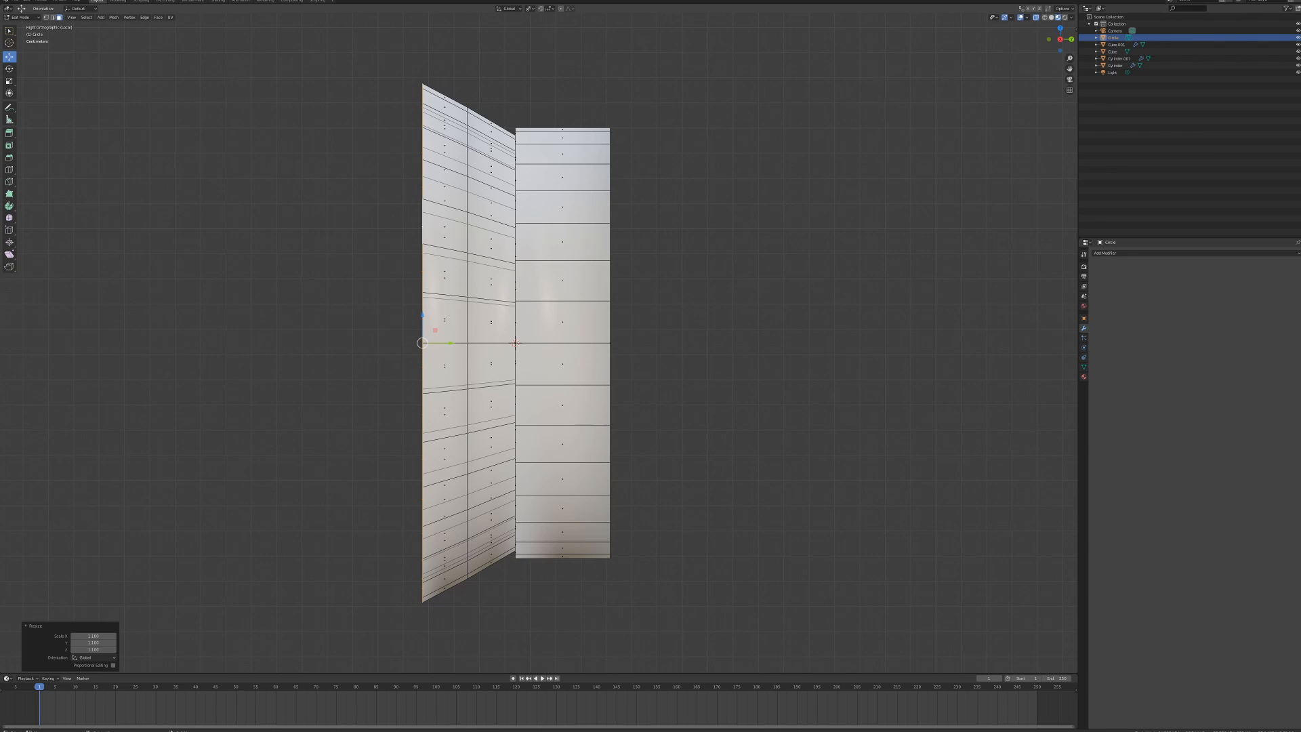
- Extrude and widen the end ring two more times, increasing the flare into a bell shape, and return to Object Mode
key("e")
key("Return")
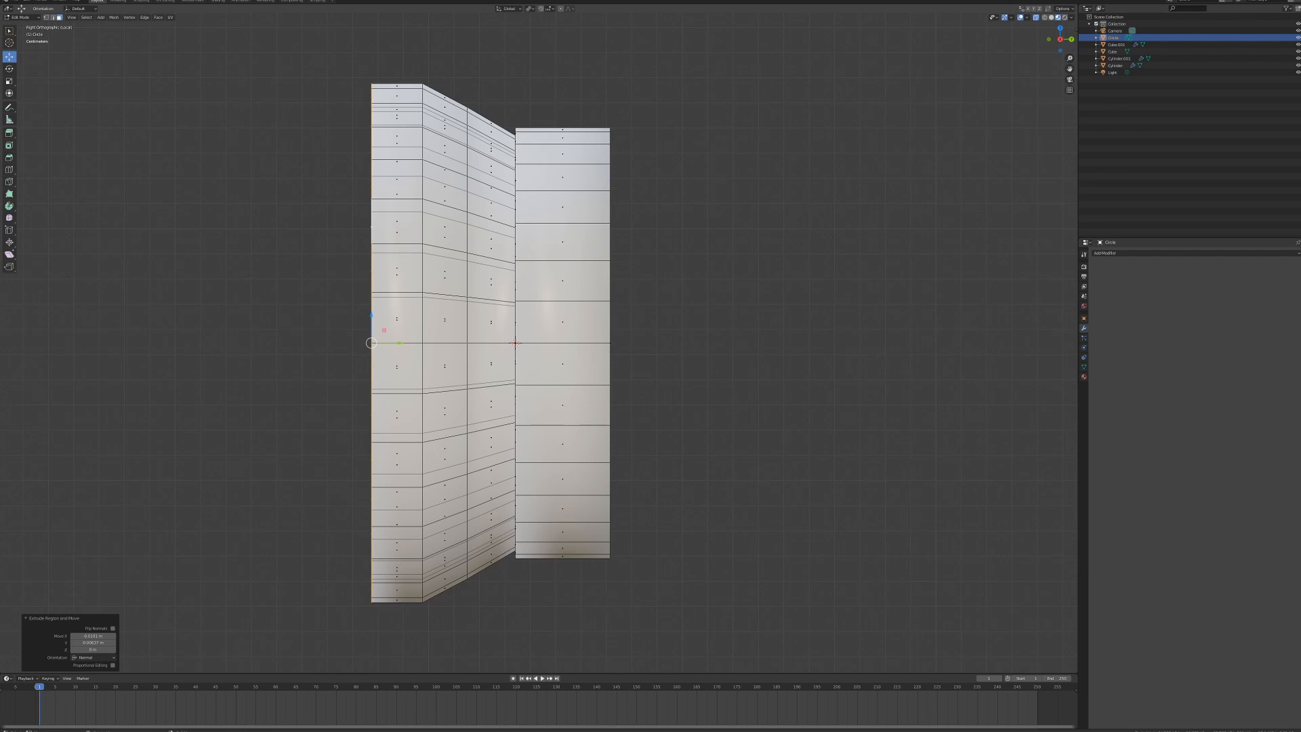
key("s")
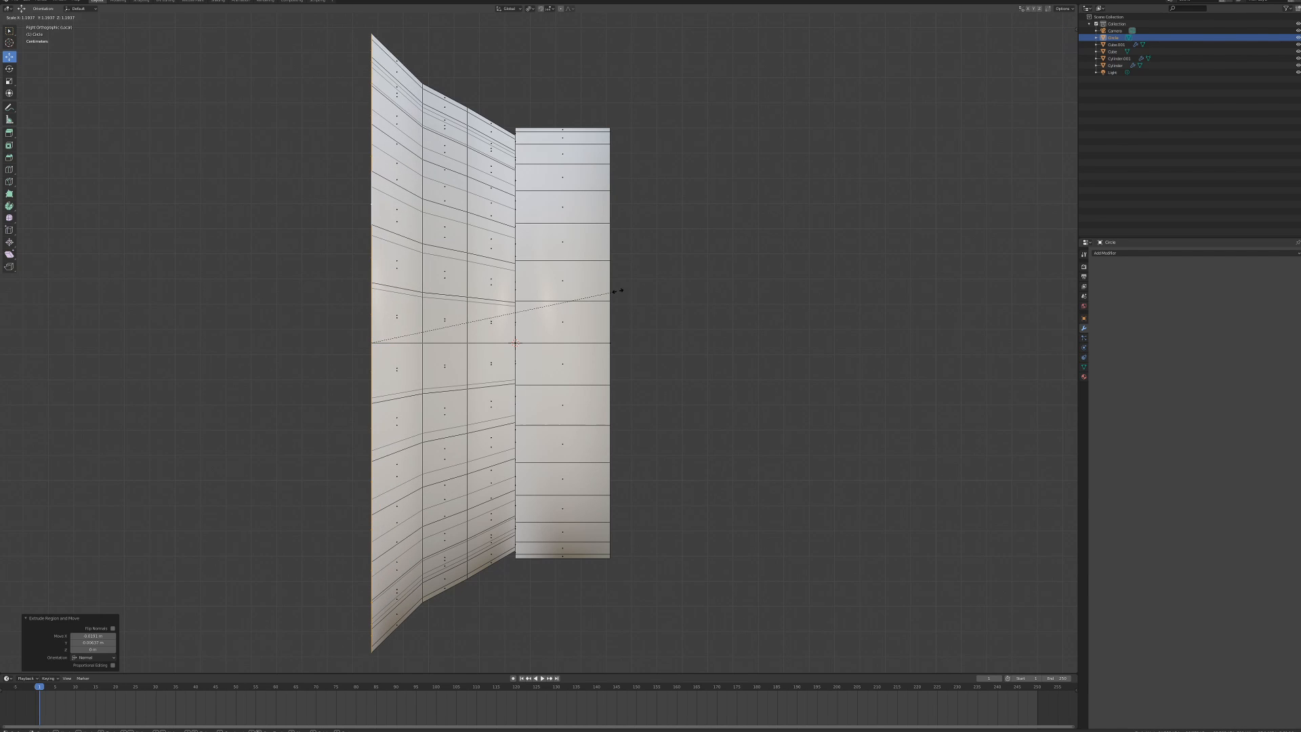
left_click(617, 291)
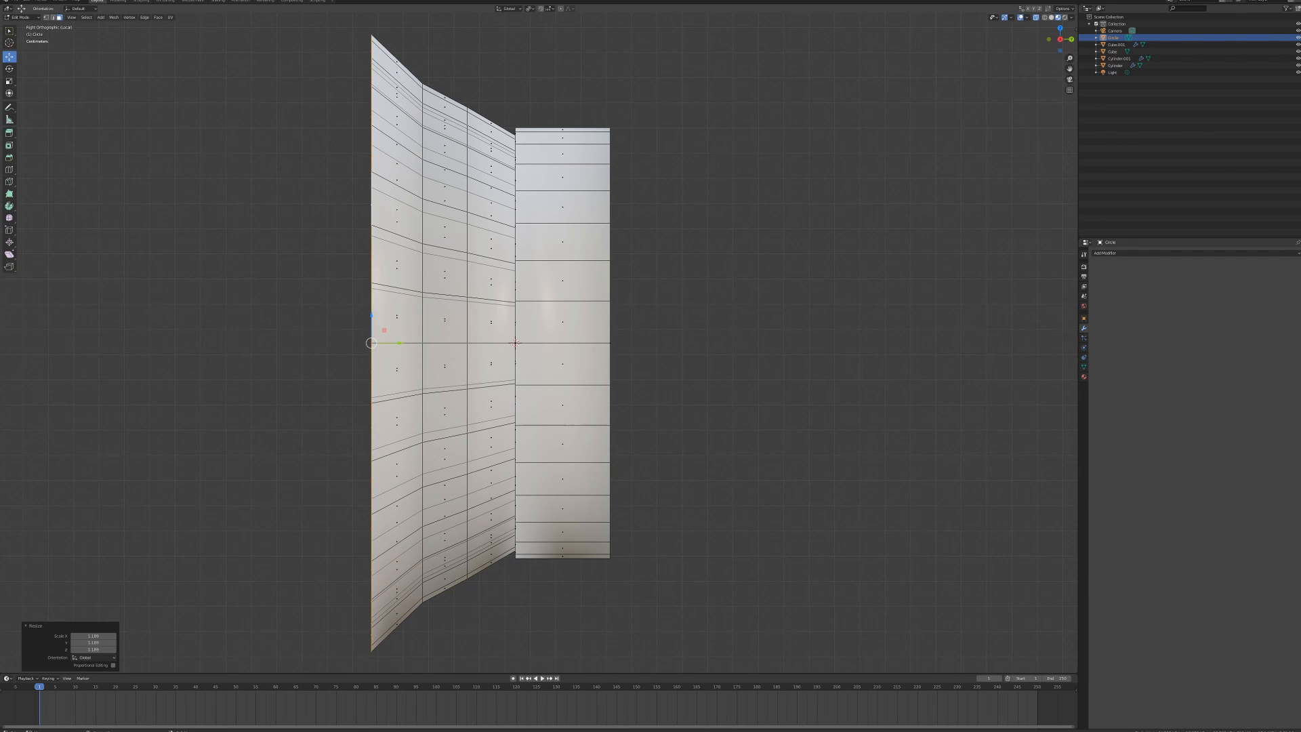
key("e")
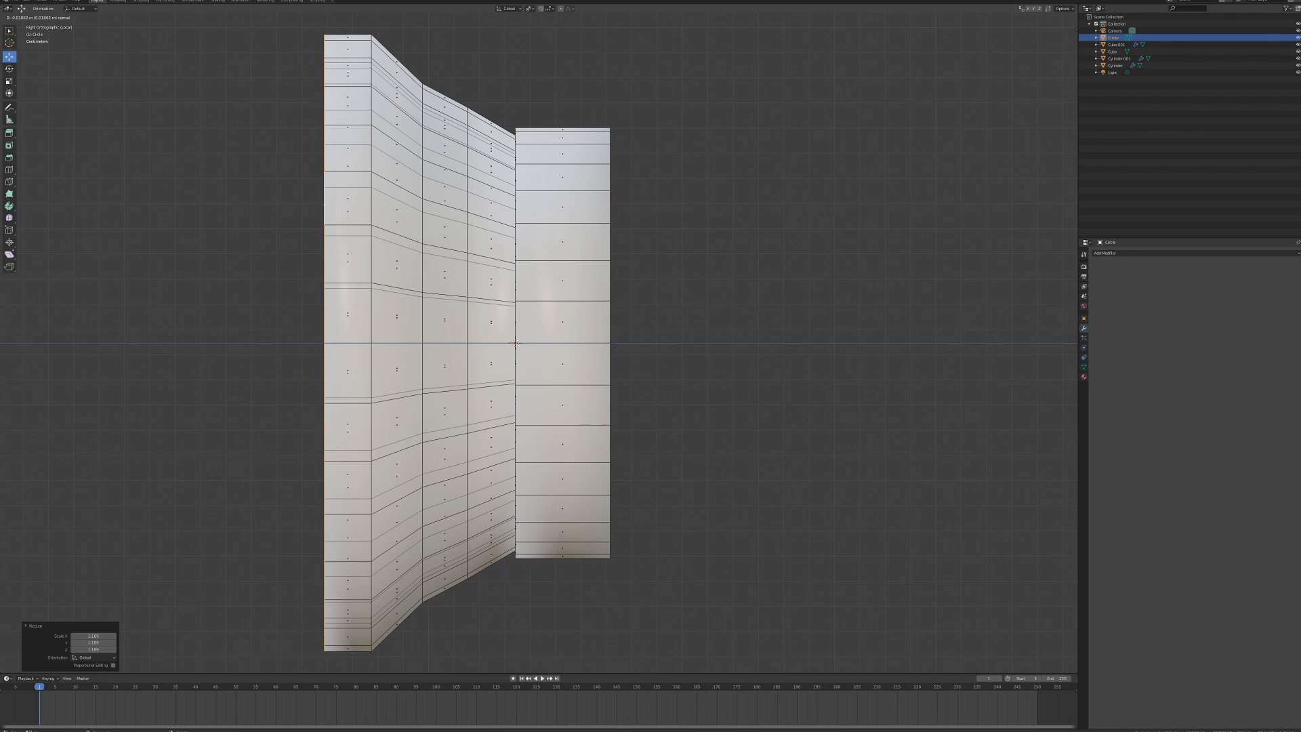
left_click(589, 281)
key("s")
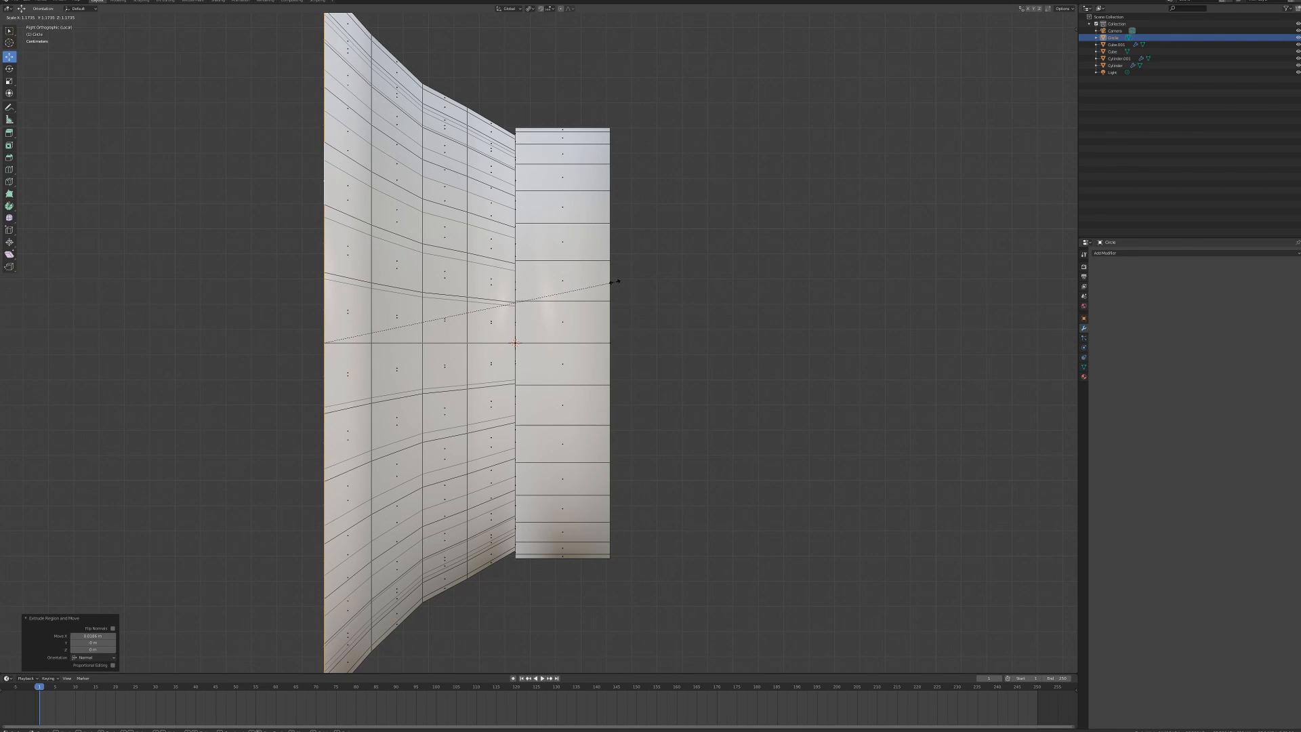
left_click(613, 281)
key("Tab")
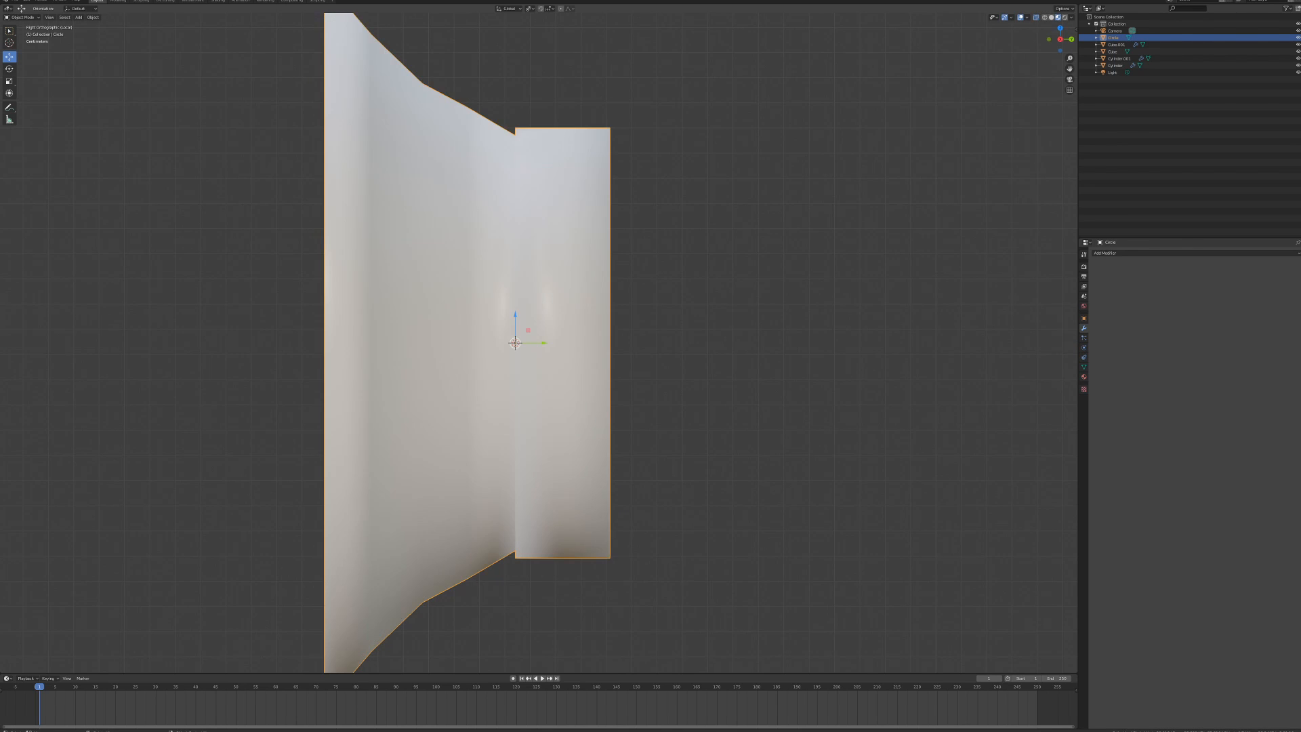
middle_click_drag(613, 281, 687, 285)
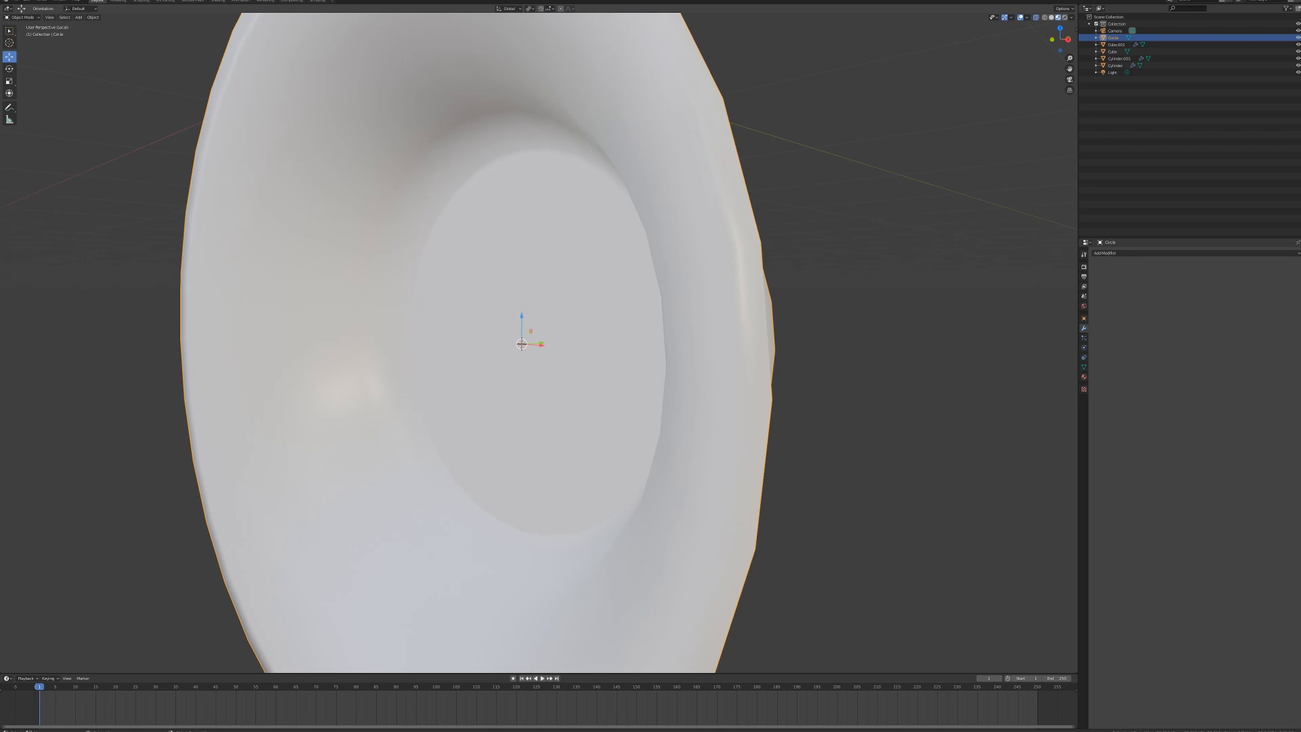
- Bring back the whole microwave and move the cone slightly along the Y axis toward the front vent slats
key("KP_Divide")
scroll(613, 292, "up", 1)
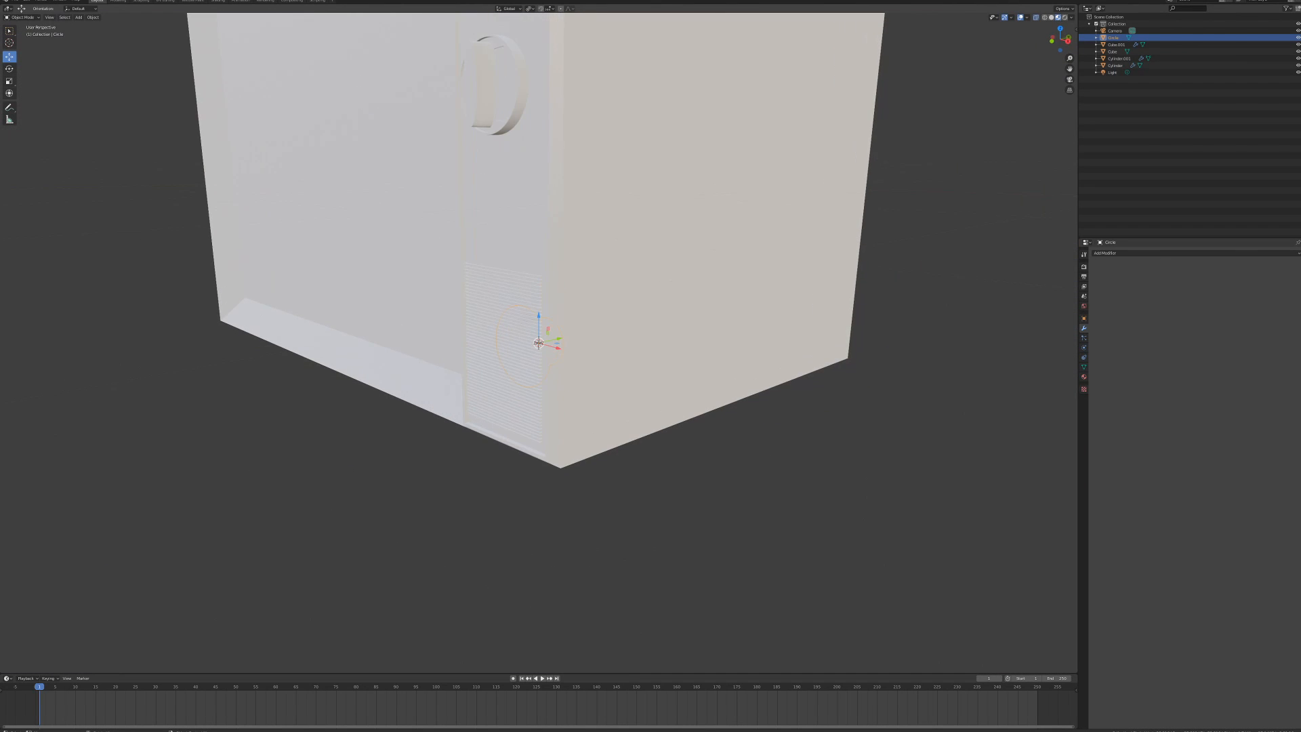
middle_click_drag(613, 291, 546, 287)
scroll(613, 291, "up", 1)
scroll(610, 290, "up", 4)
key("KP_3")
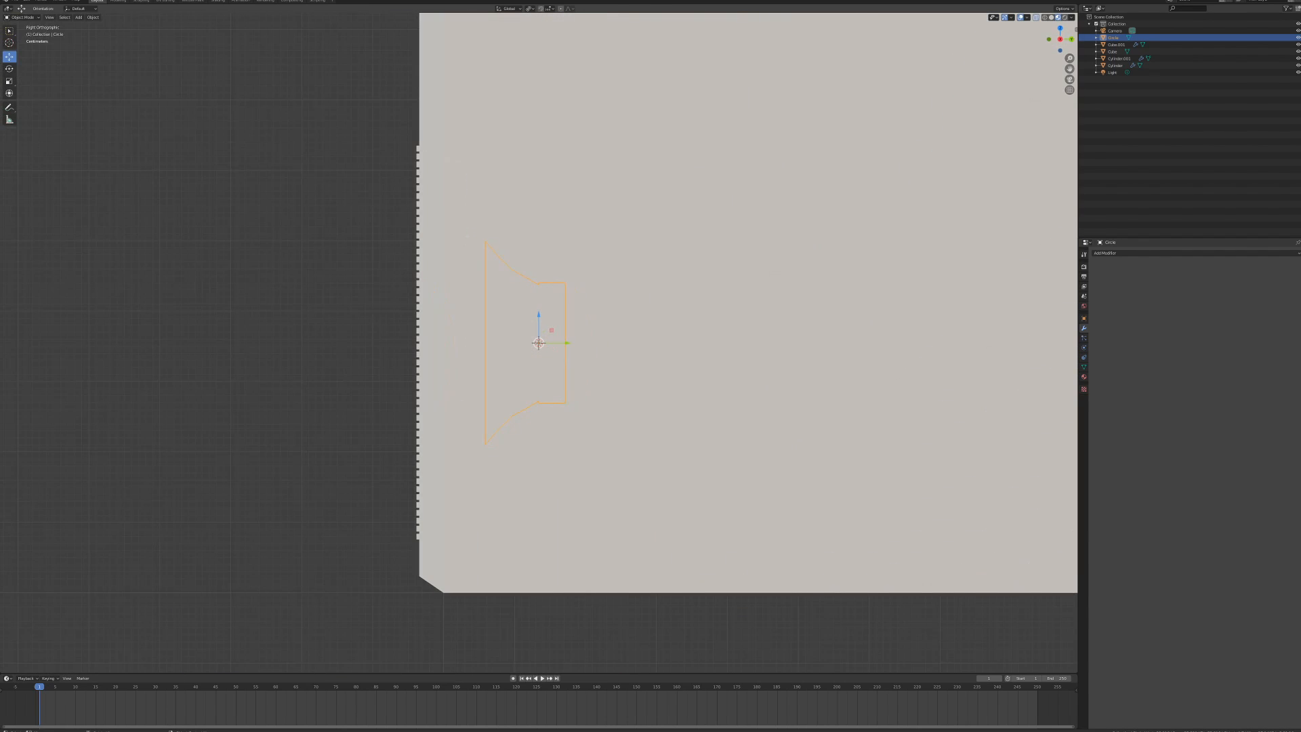
key("g")
key("y")
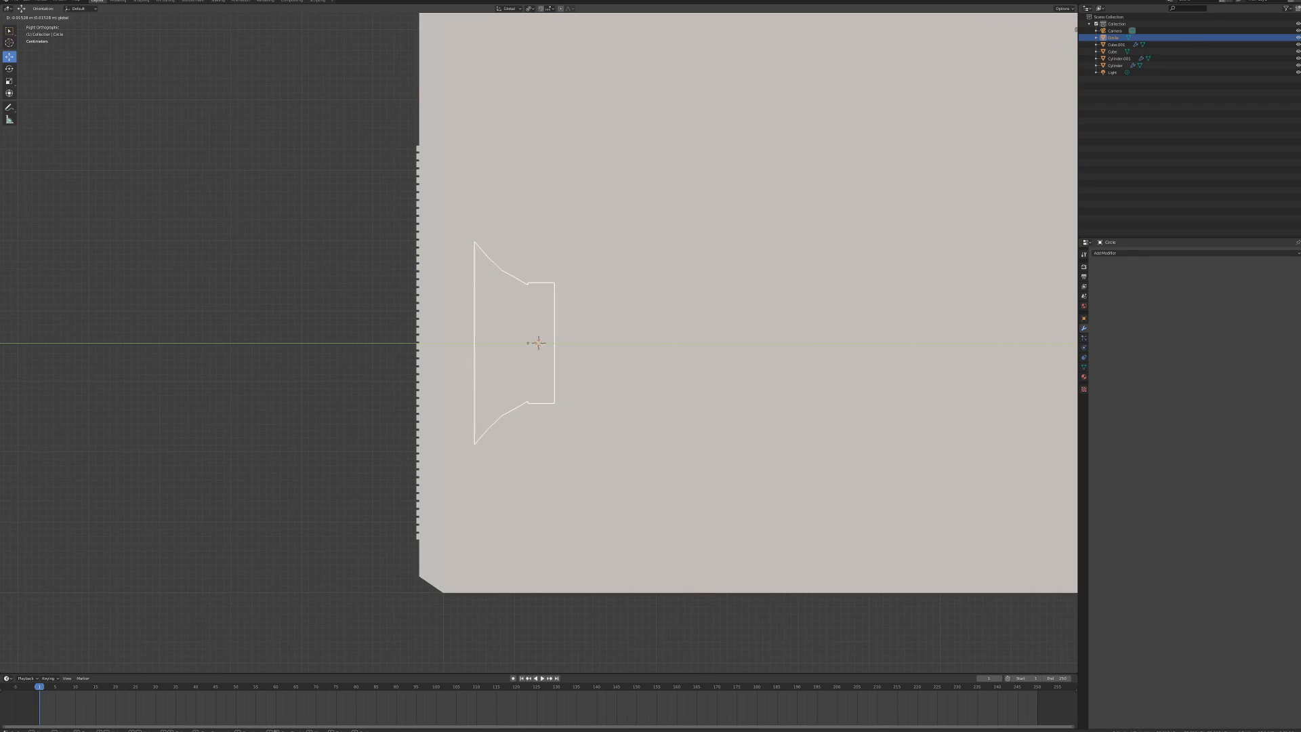
left_click_drag(534, 342, 529, 343)
key("Tab")
middle_click_drag(529, 343, 538, 342)
key("Tab")
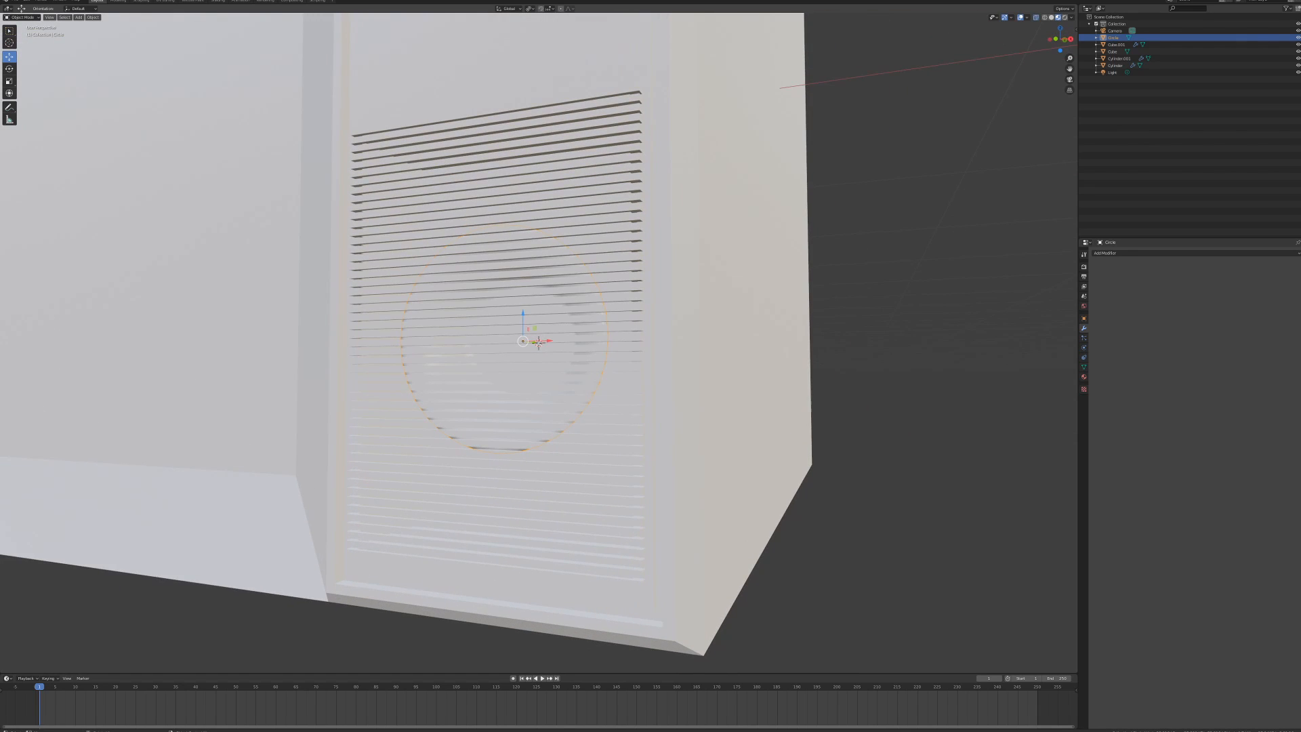
- Isolate the cone again and select the large circular face at its inner end in Edit Mode
key("KP_Divide")
key("Tab")
mouse_move(581, 343)
middle_mouse_down()
mouse_move(631, 329)
mouse_move(581, 340)
middle_mouse_up()
left_click(632, 328)
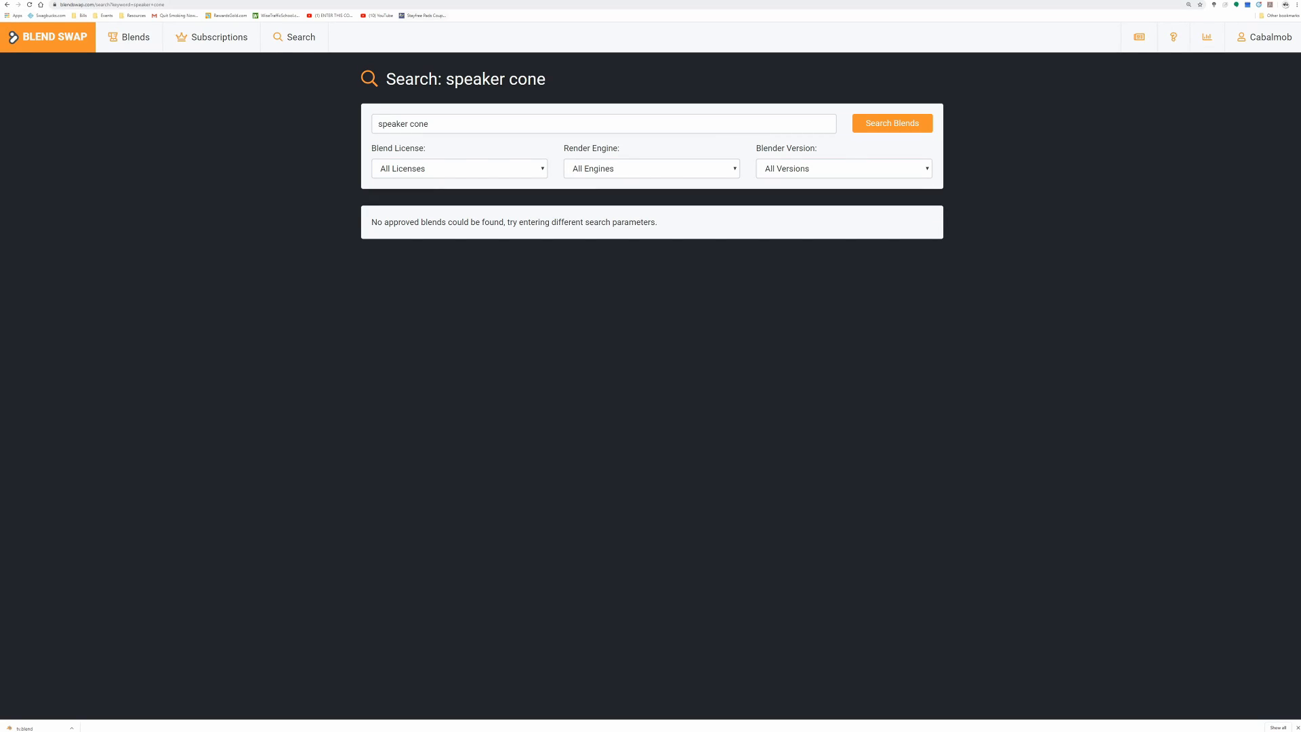
- Switch to the web browser and search Google for "speaker cone"
left_click(112, 4)
type("spea")
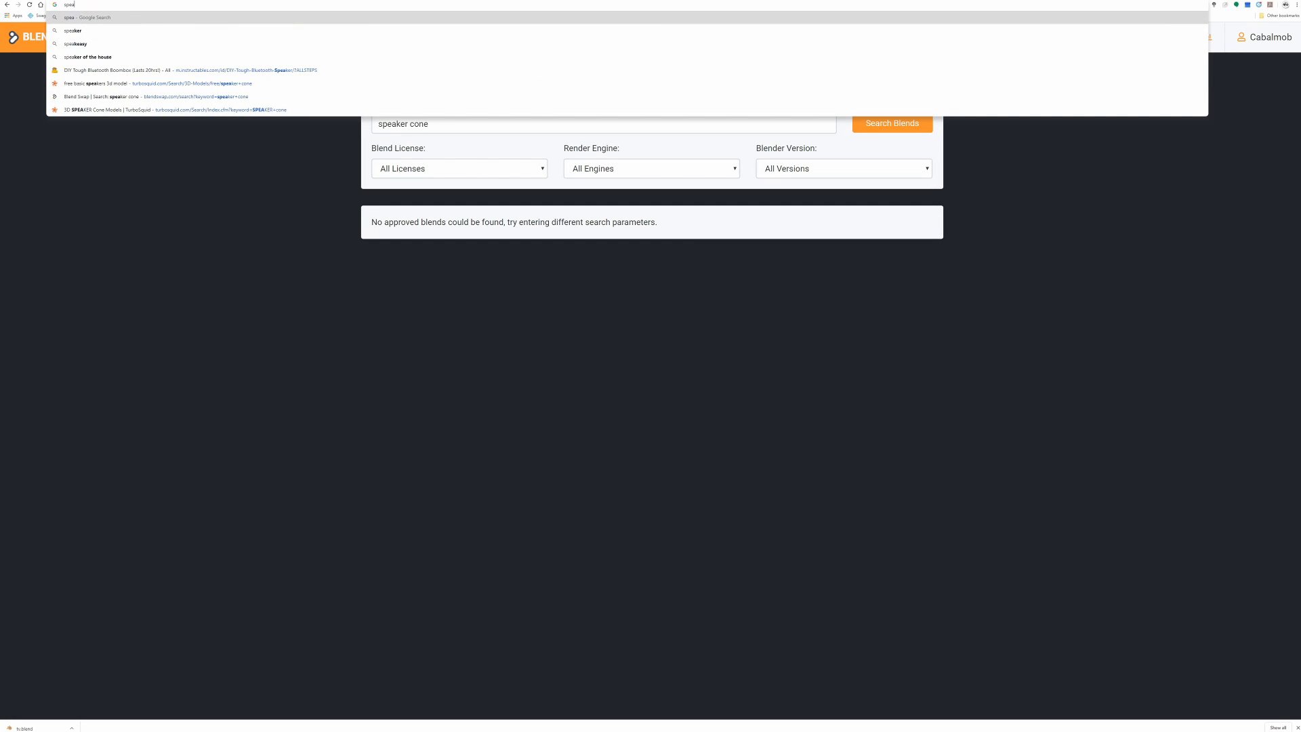
key("Down")
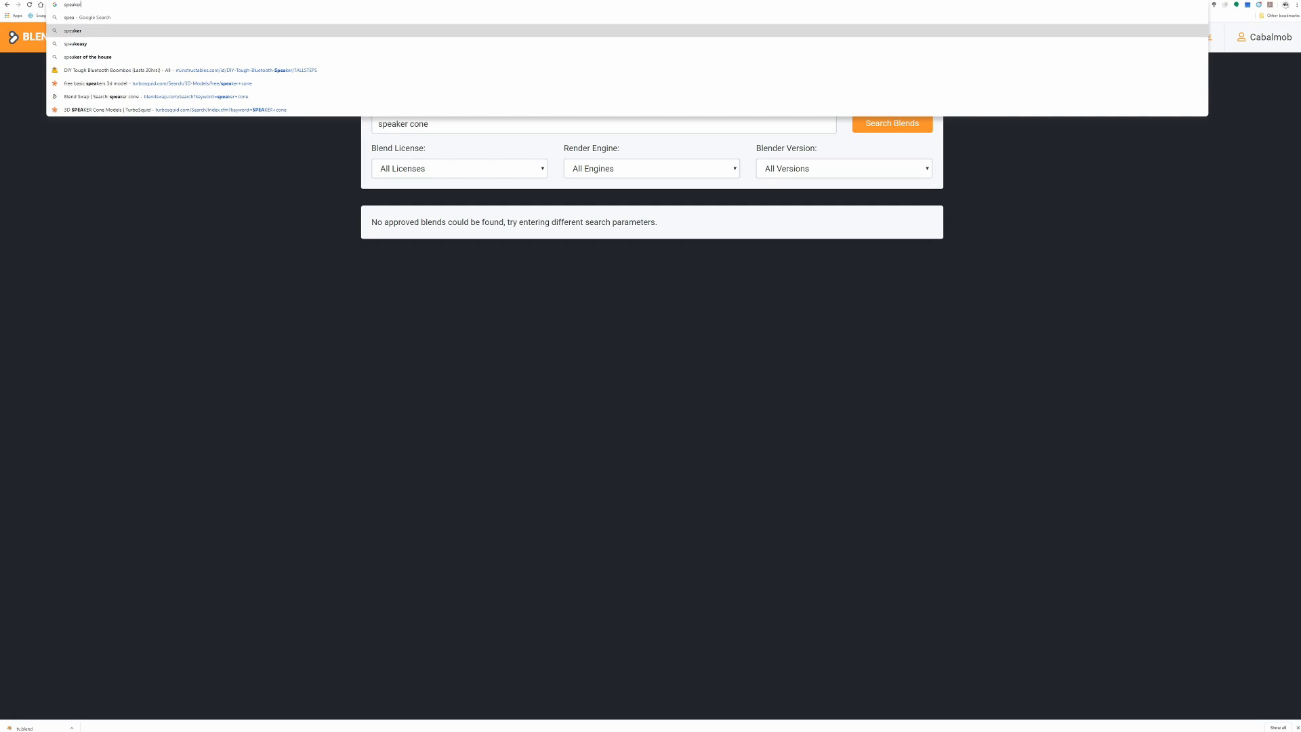
type("cone")
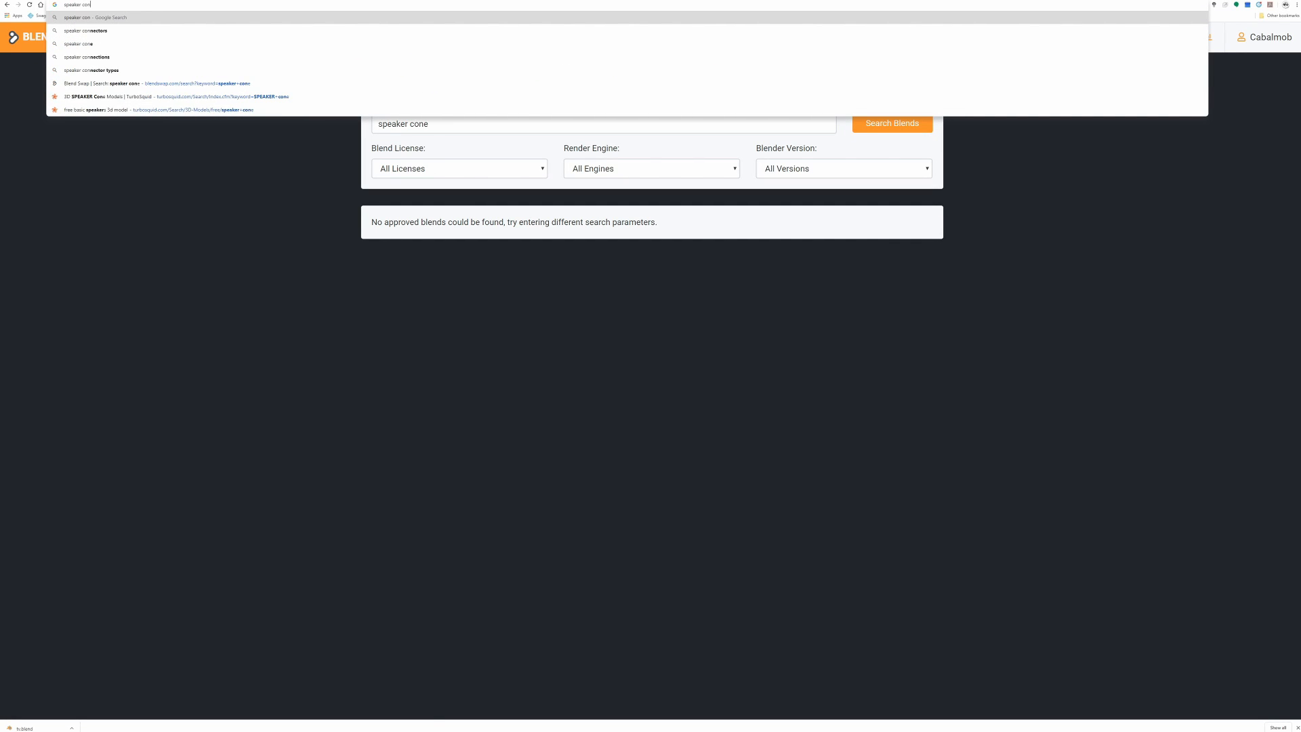
key("Return")
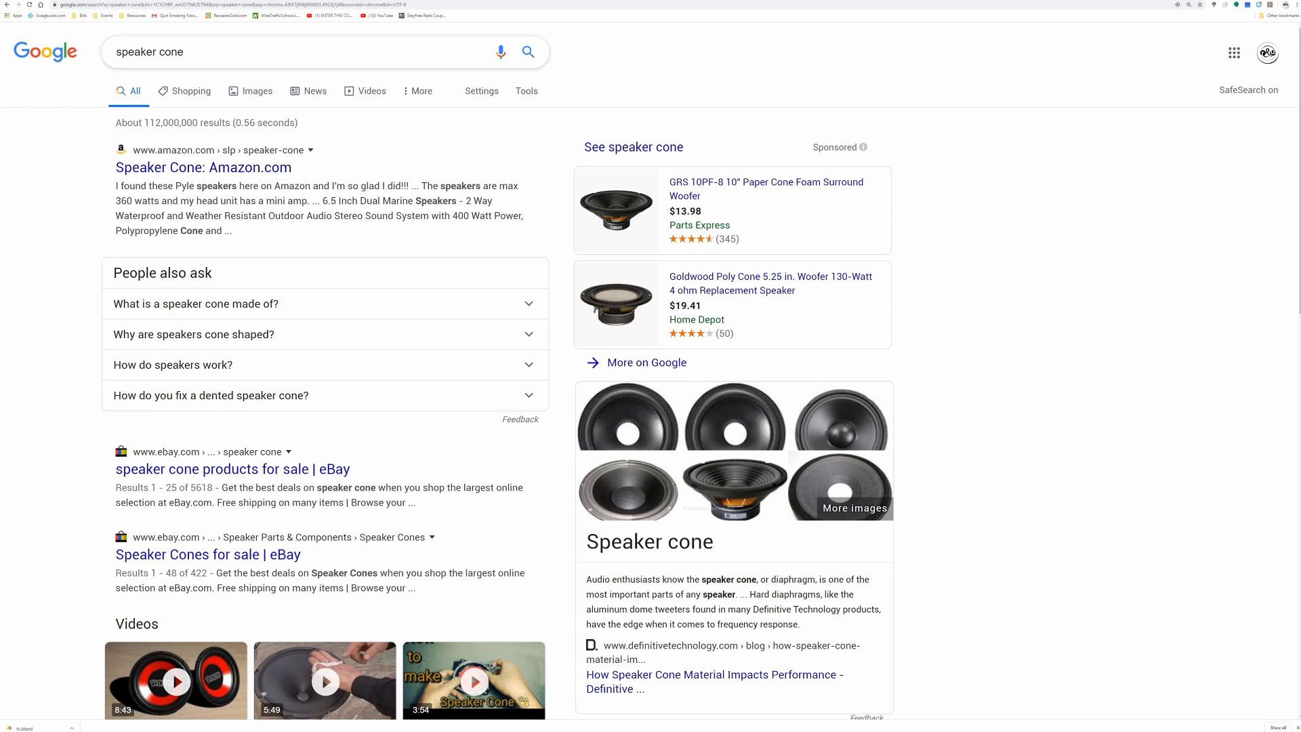
- Examine the image results for speaker cone shapes as reference and switch back to Blender
left_click(310, 91)
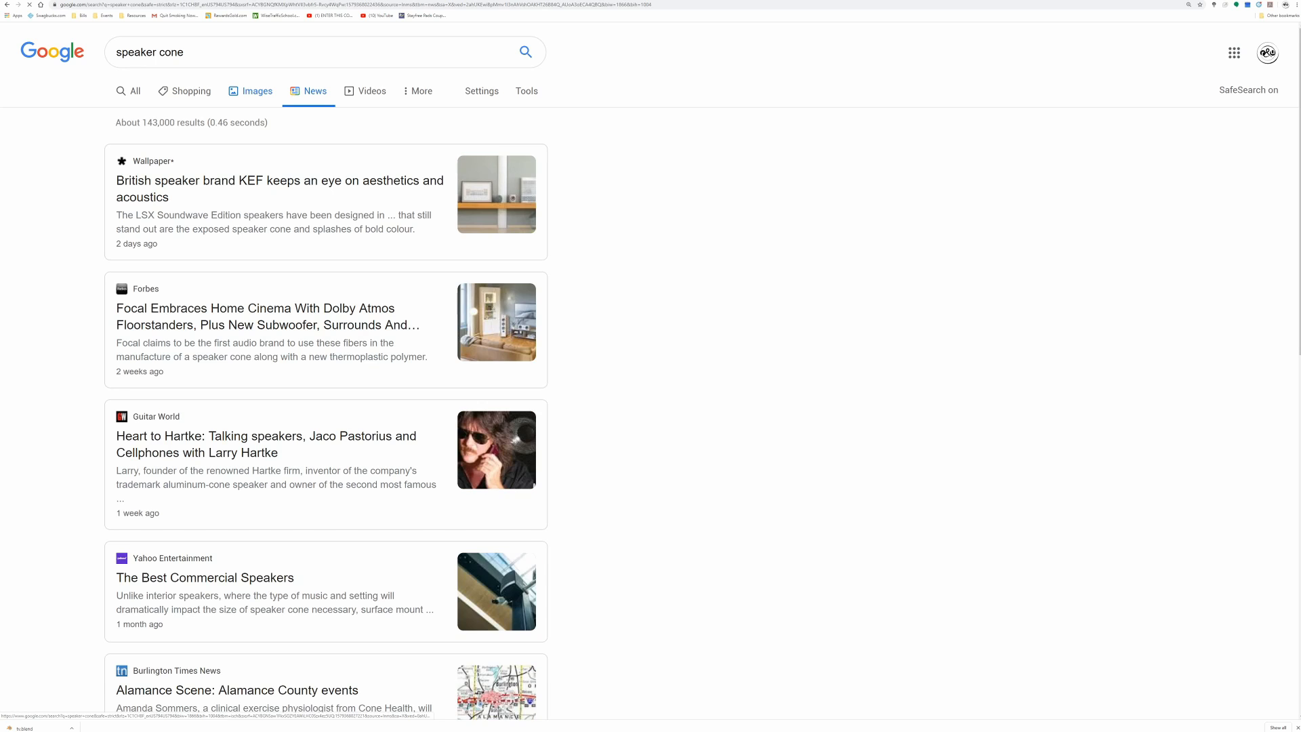
left_click(252, 91)
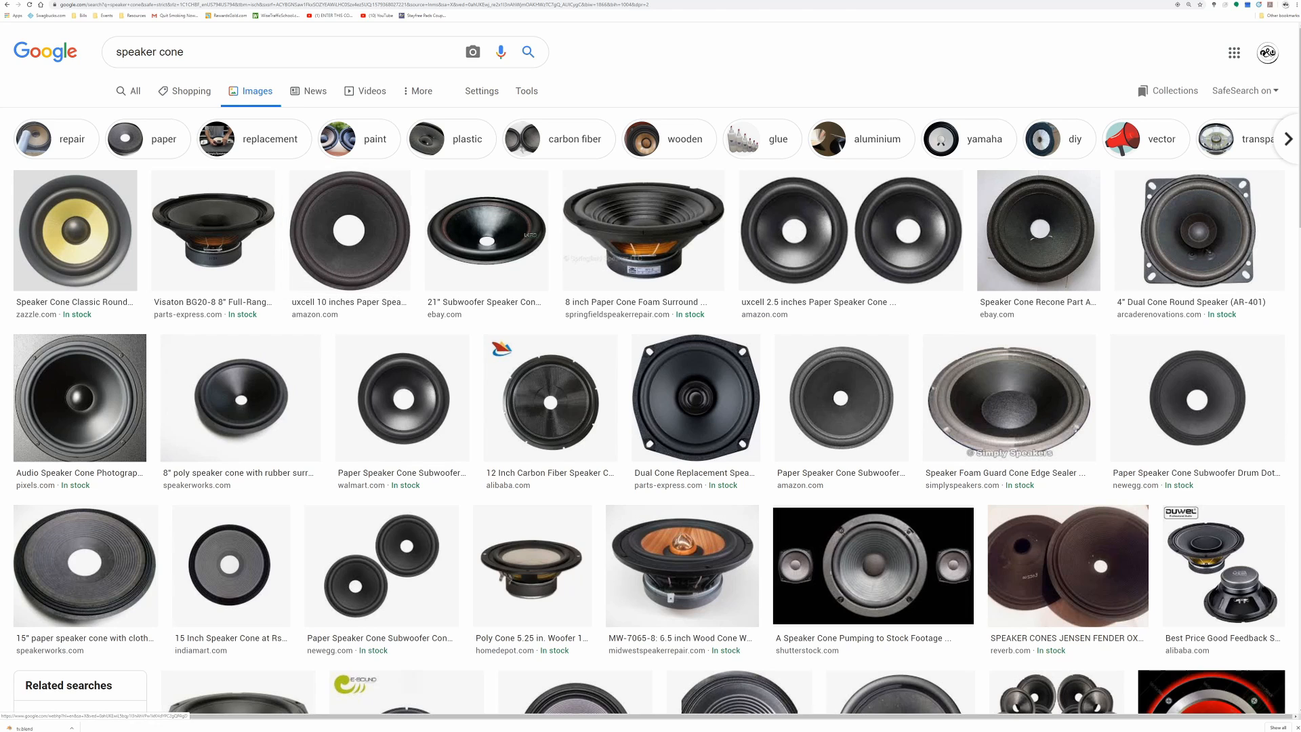
key("alt+Tab")
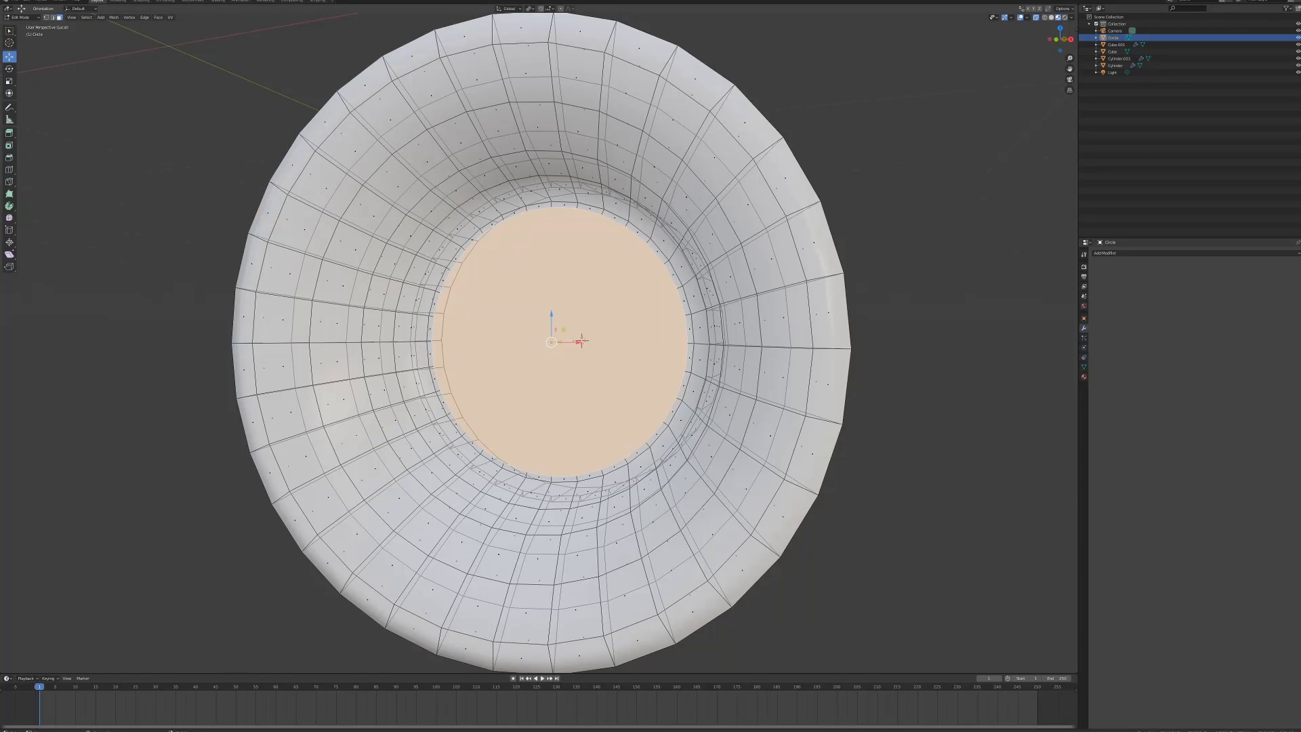
- Scale the cone's inner end face to about two-thirds of its size, extrude it slightly and shrink the extruded face a little
middle_click_drag(582, 340, 592, 315)
key("s")
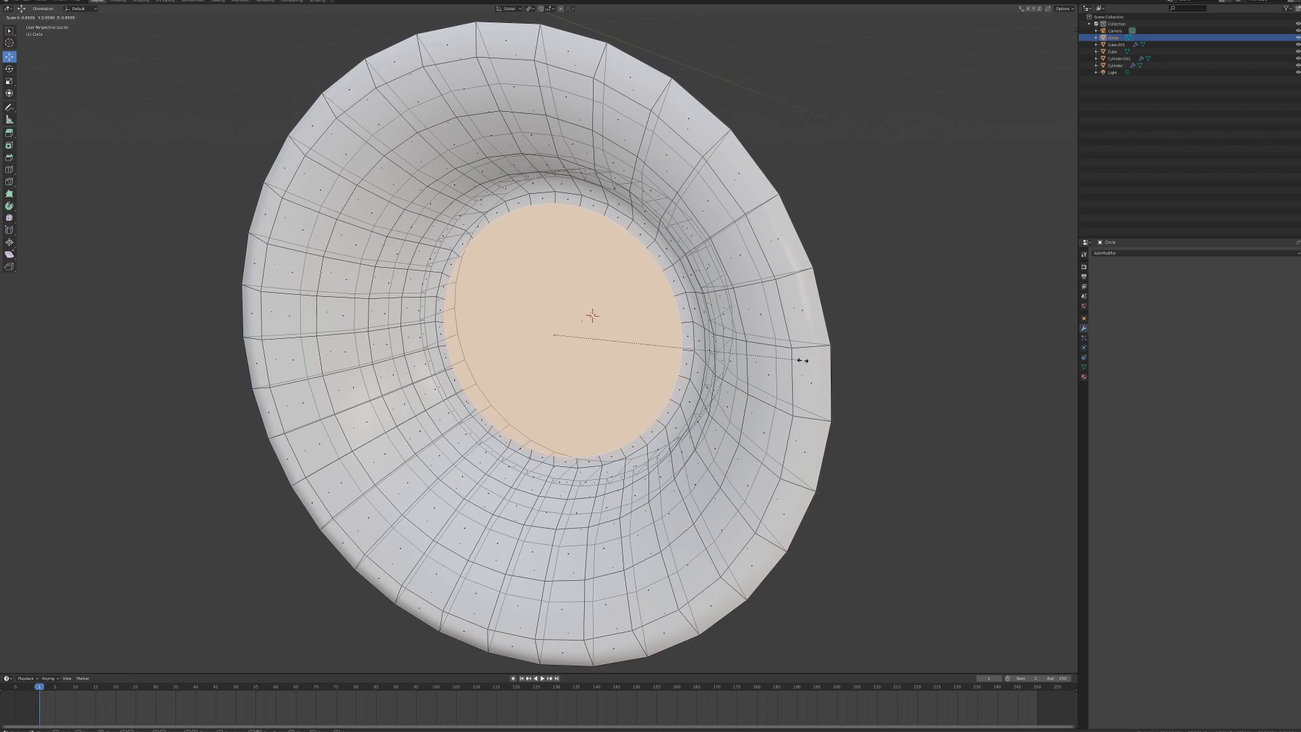
left_click(726, 364)
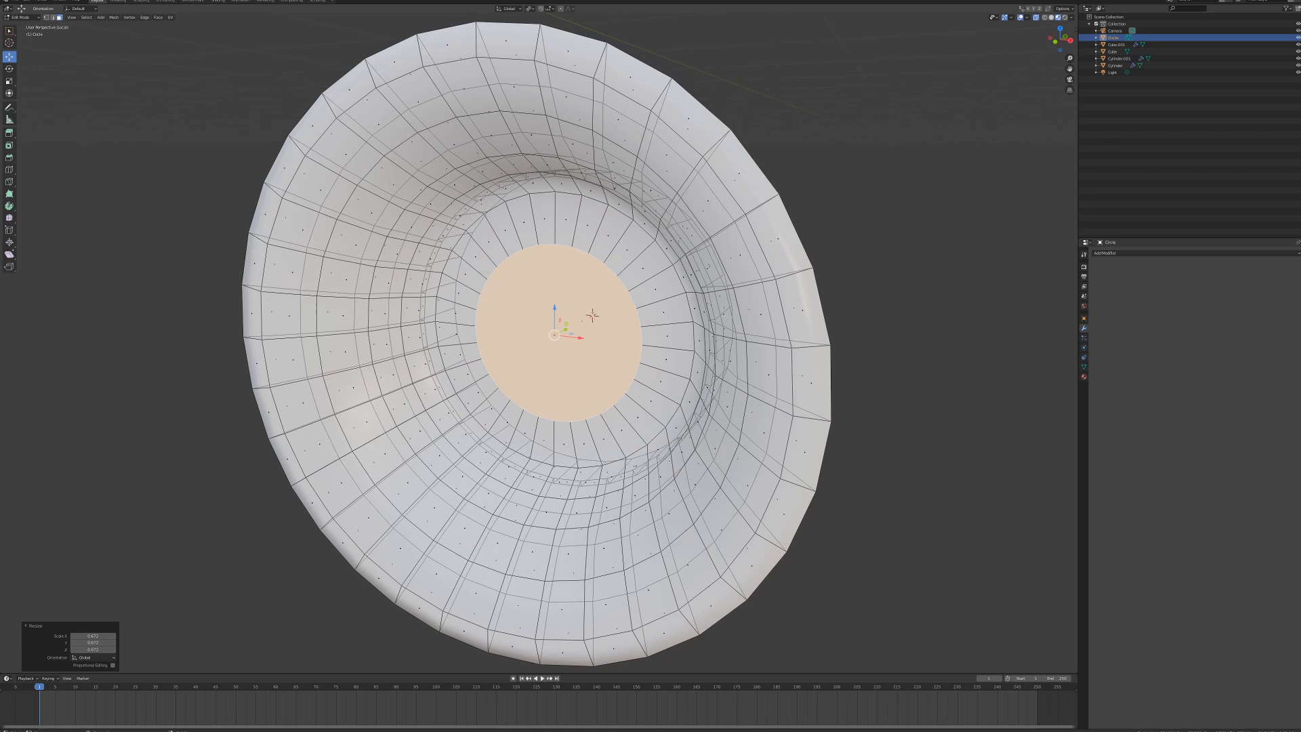
key("e")
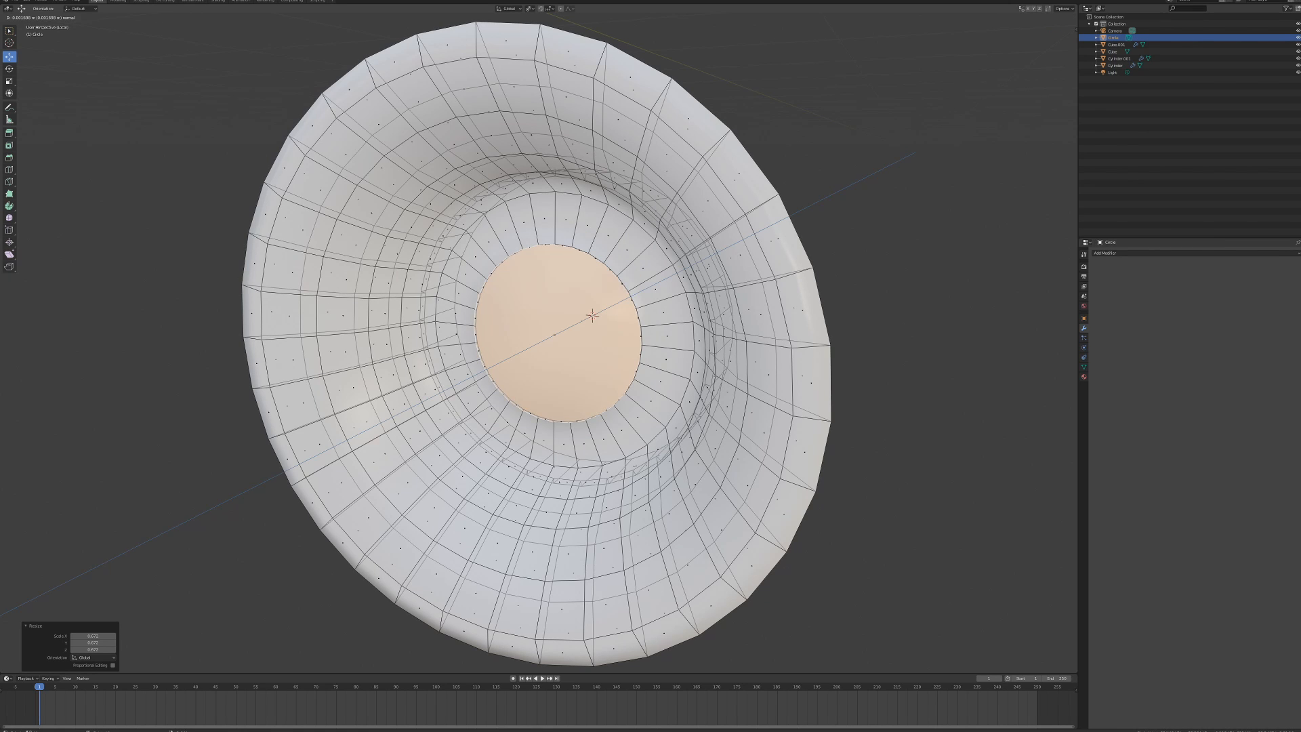
left_click(722, 366)
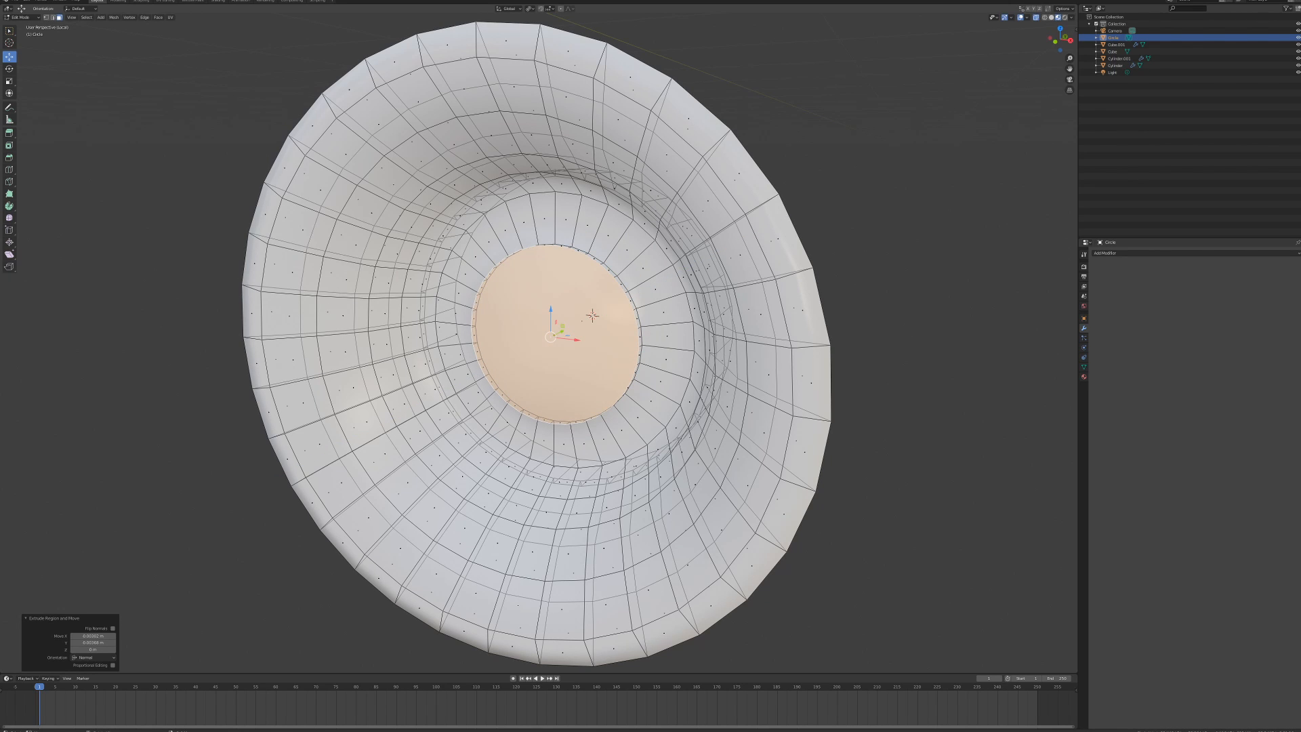
key("s")
left_click(873, 359)
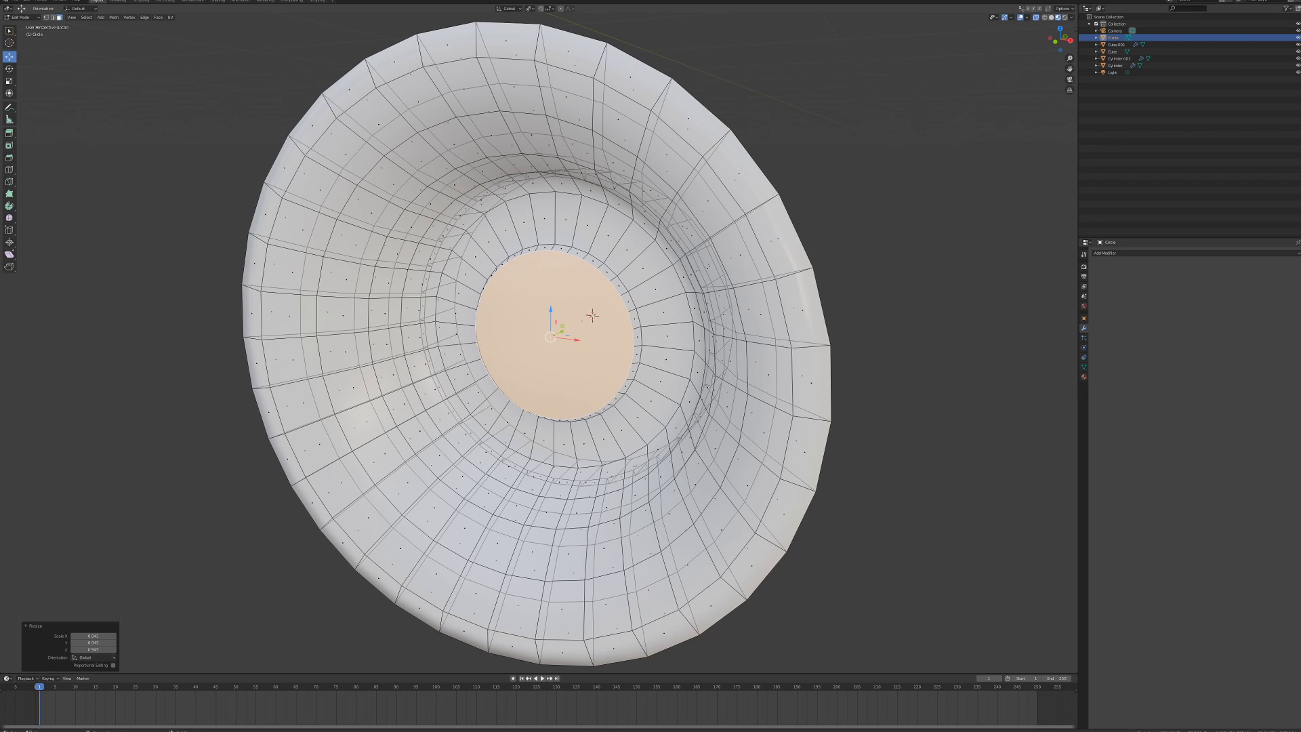
- Return to Object Mode and apply smooth shading to the speaker cone
key("Tab")
mouse_move(731, 359)
middle_mouse_down()
mouse_move(759, 390)
mouse_move(830, 379)
mouse_move(833, 339)
mouse_move(721, 355)
middle_mouse_up()
right_click(721, 354)
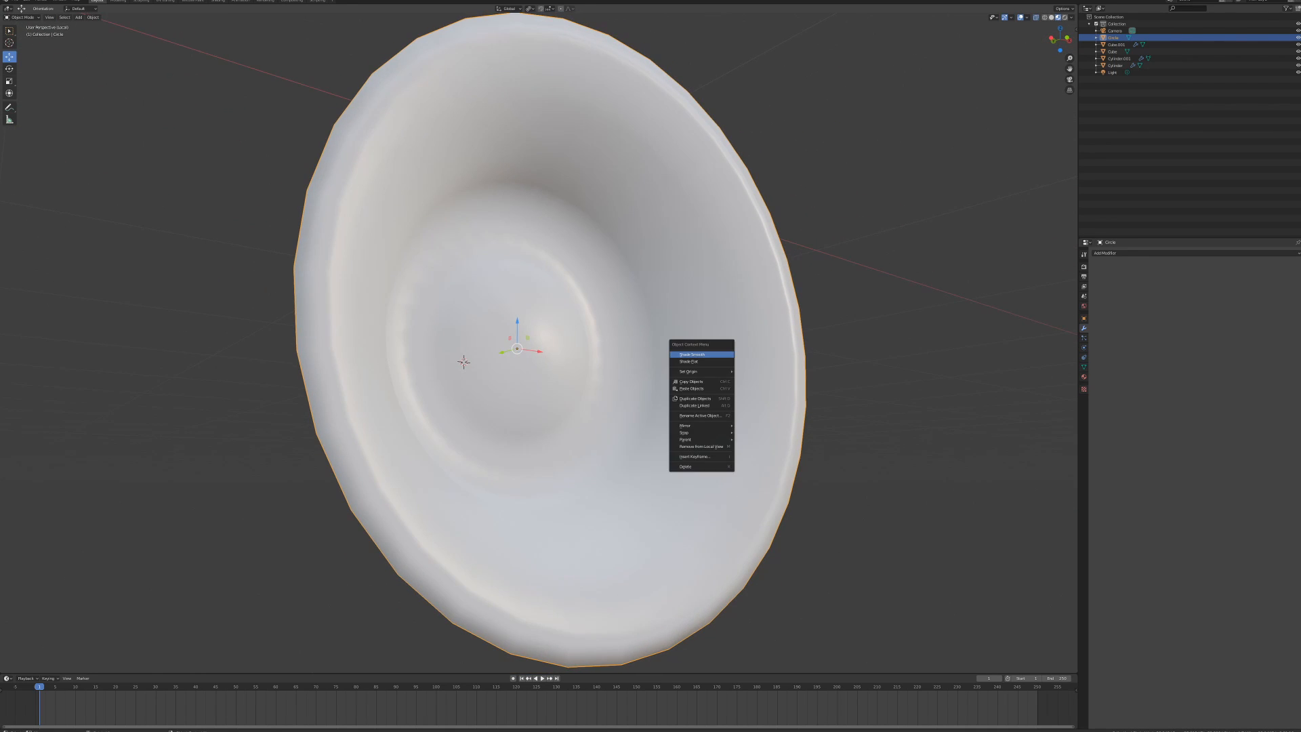
left_click(711, 354)
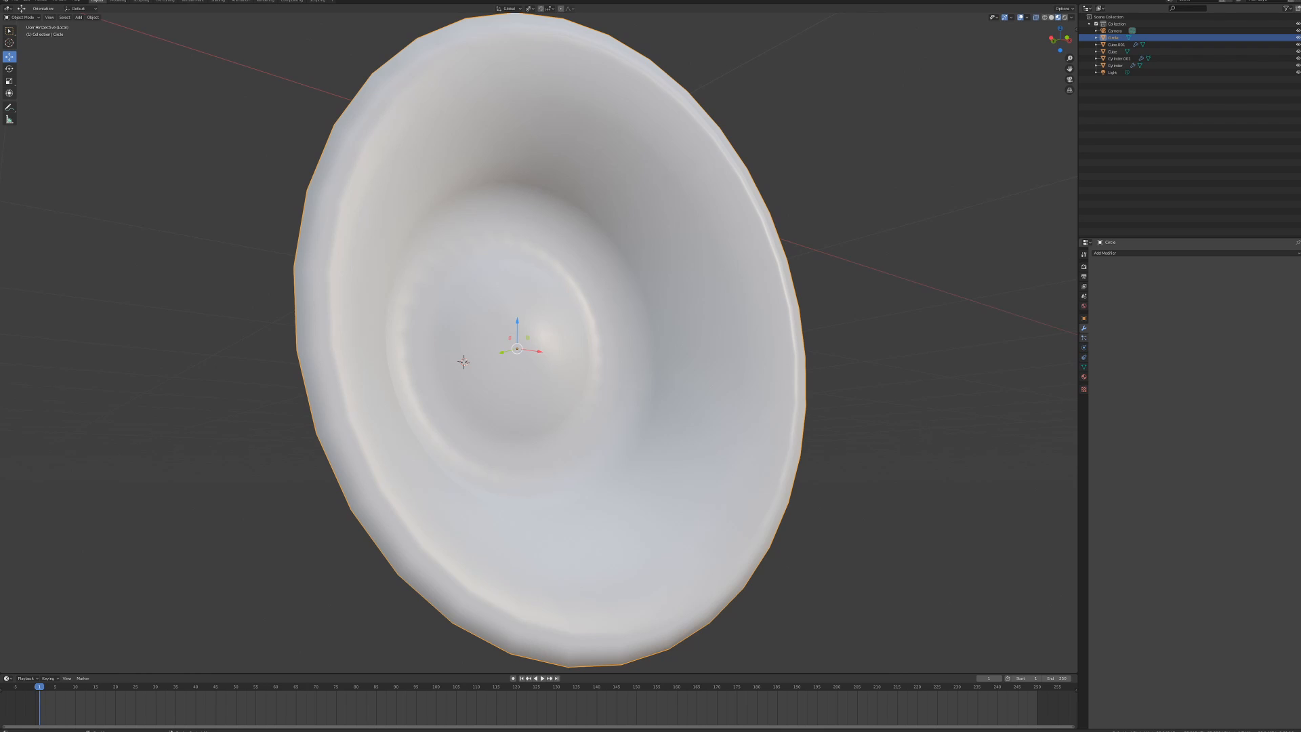
- Add a Subdivision Surface modifier to the cone at level 2 and check the smoothed shape
left_click(1083, 337)
left_click(1083, 328)
left_click(1111, 253)
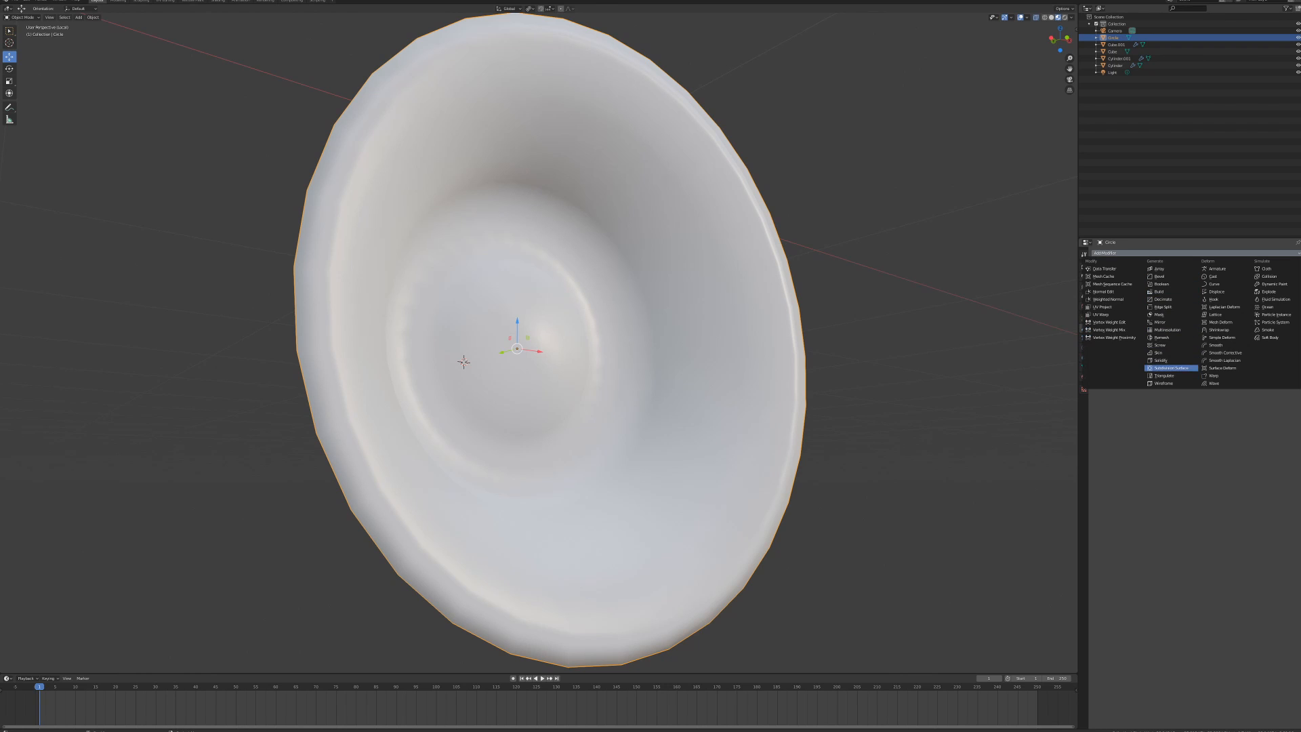
left_click(1171, 367)
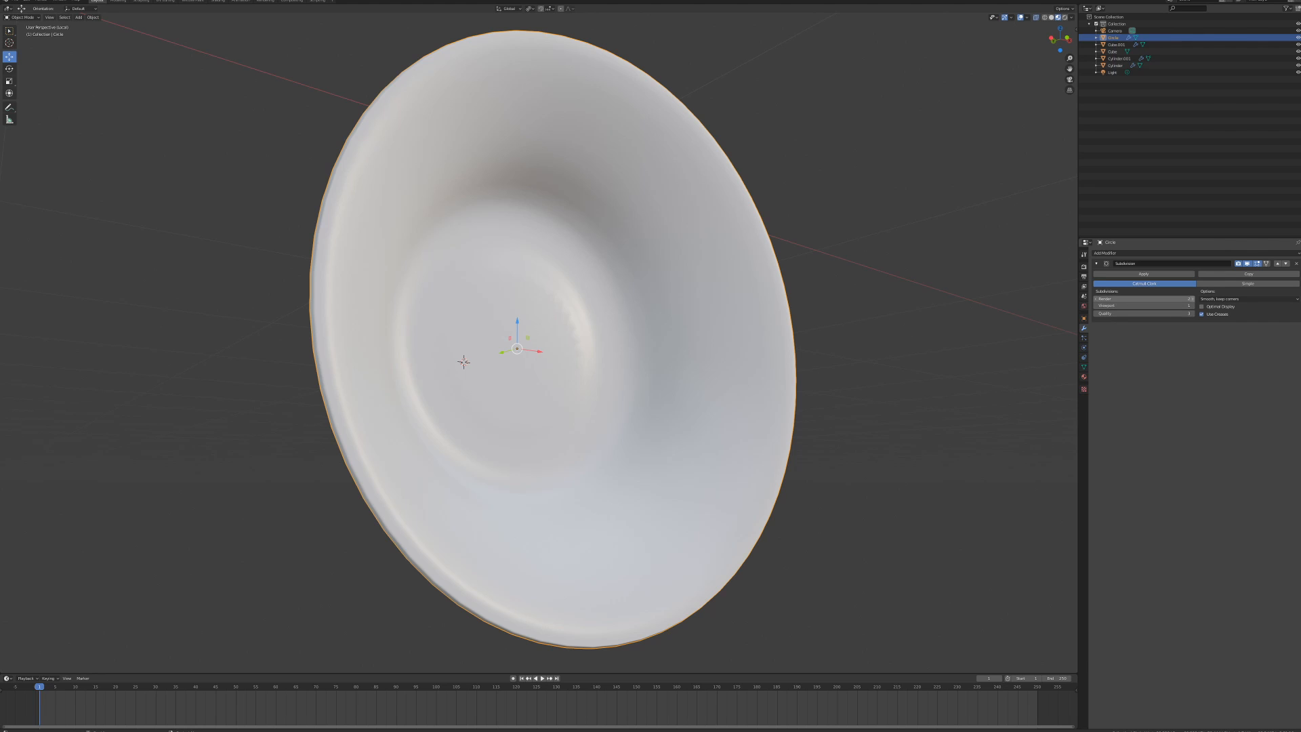
key("ctrl+2")
middle_click_drag(463, 361, 682, 343)
key("Tab")
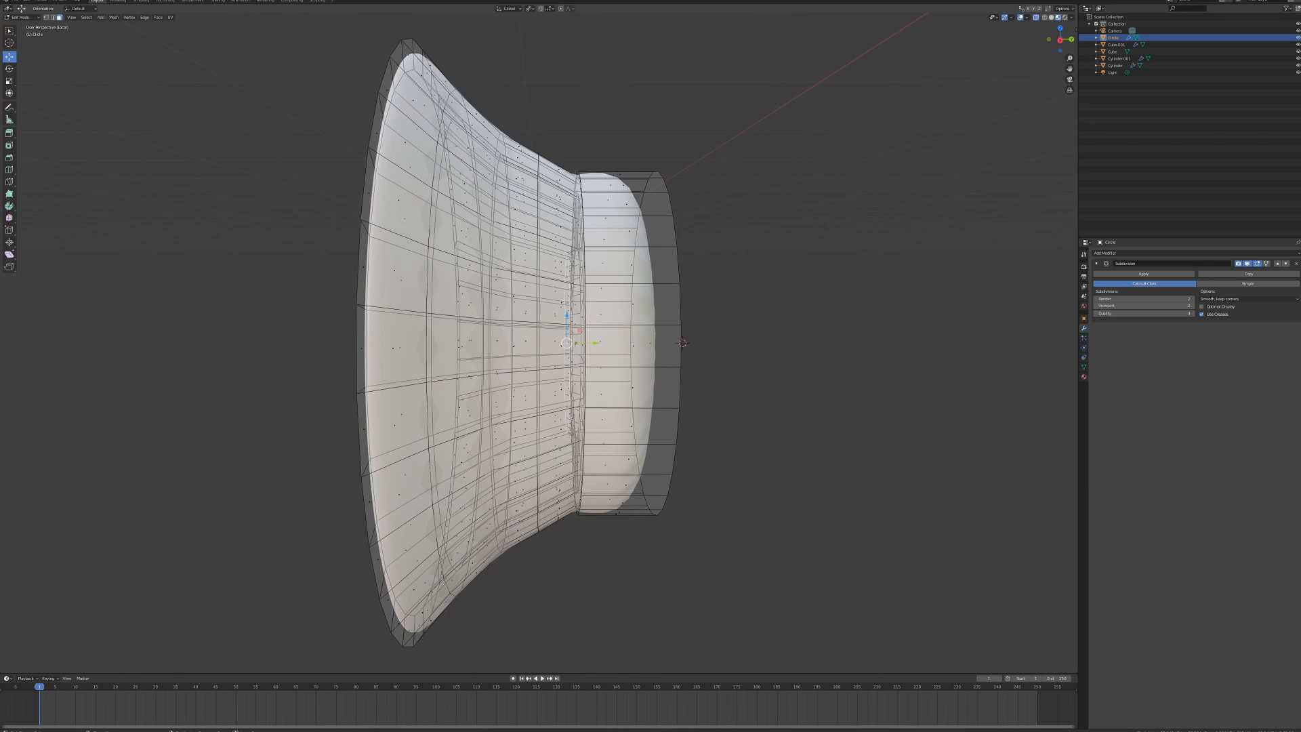
key("Tab")
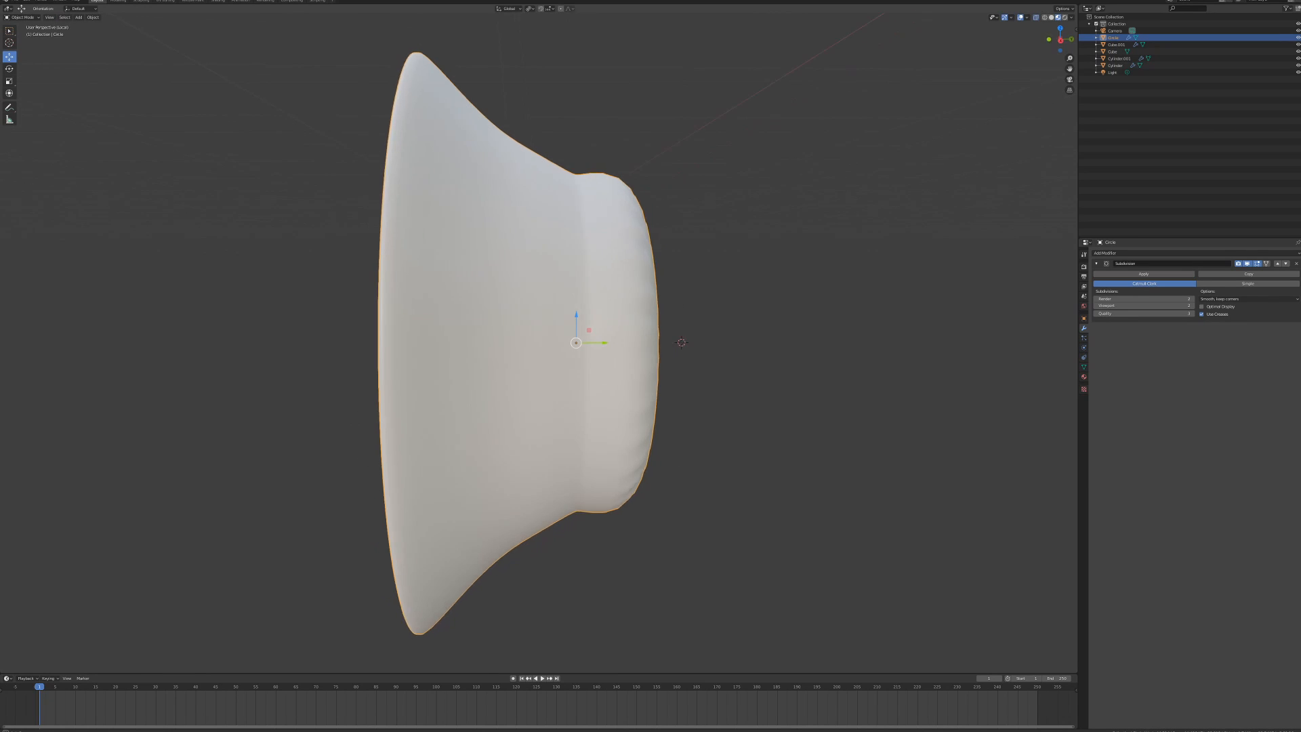
middle_click_drag(682, 343, 647, 331)
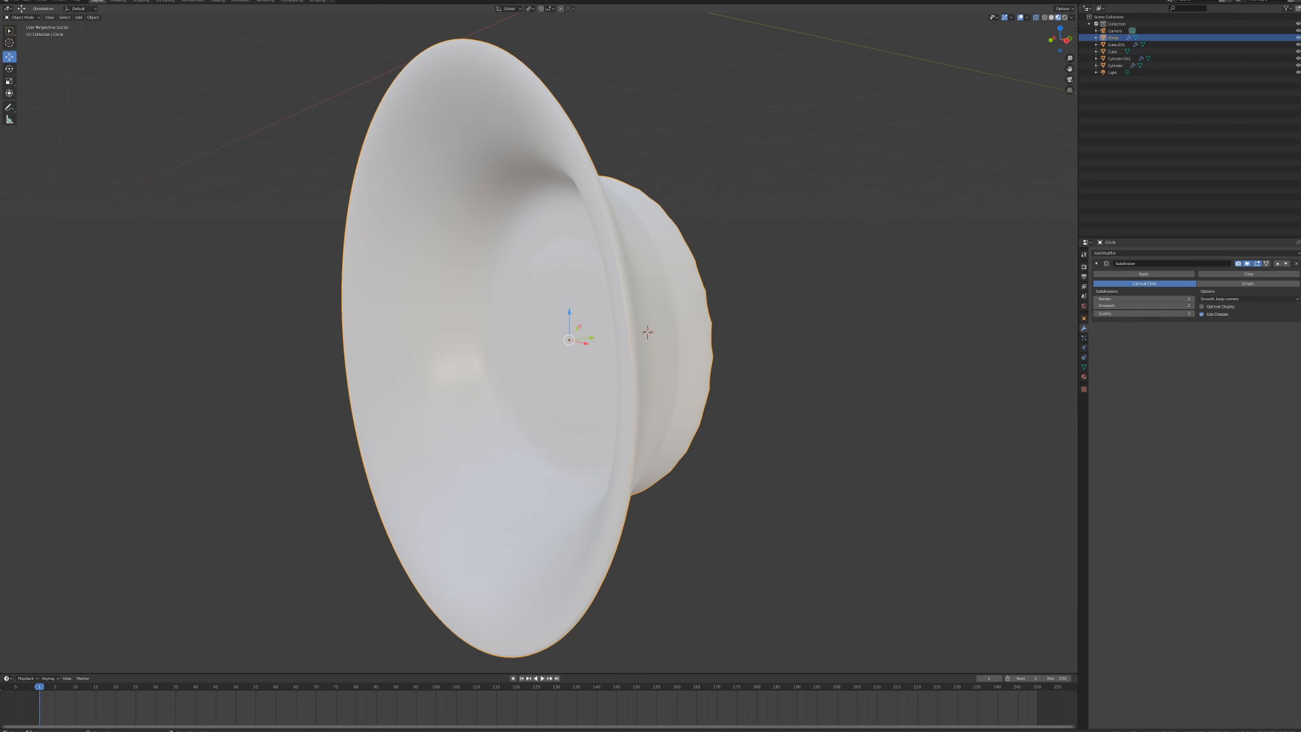
middle_click_drag(647, 331, 673, 347)
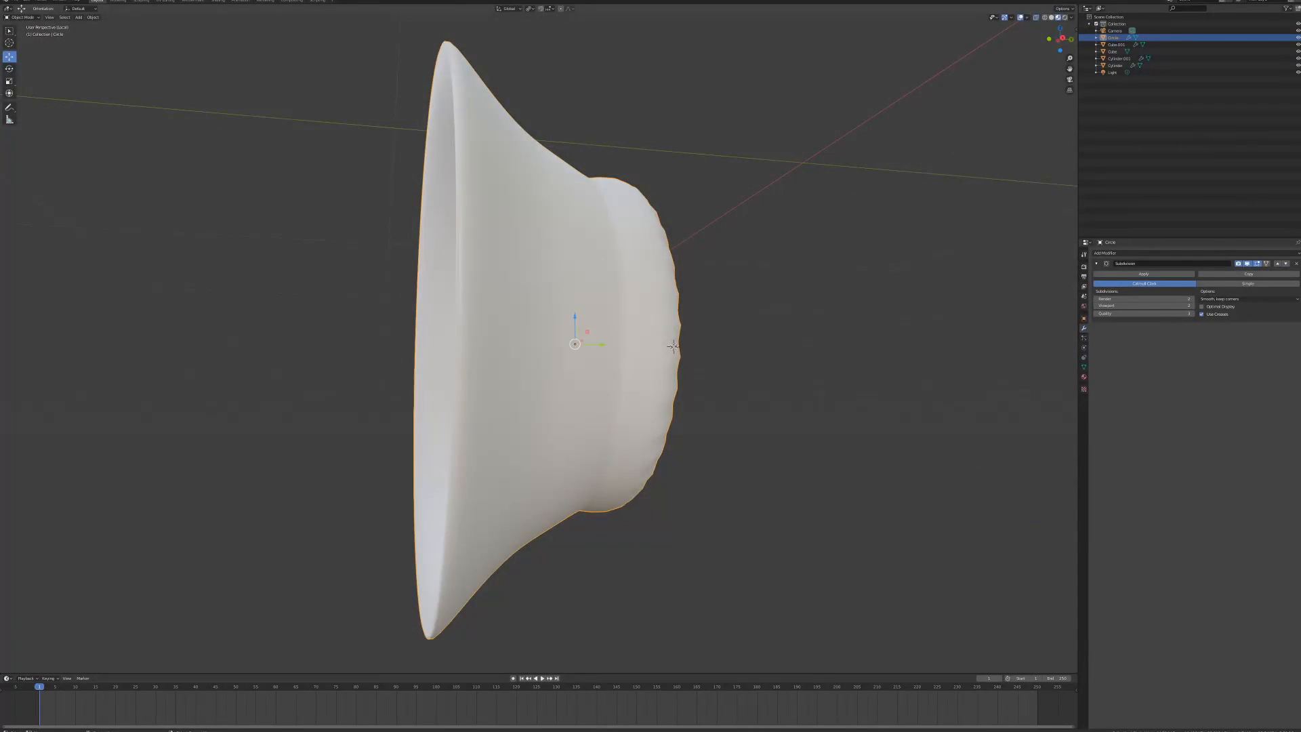
- Bring back the whole microwave, select the front vent slats and set their material's Metallic to 1.000
key("KP_Divide")
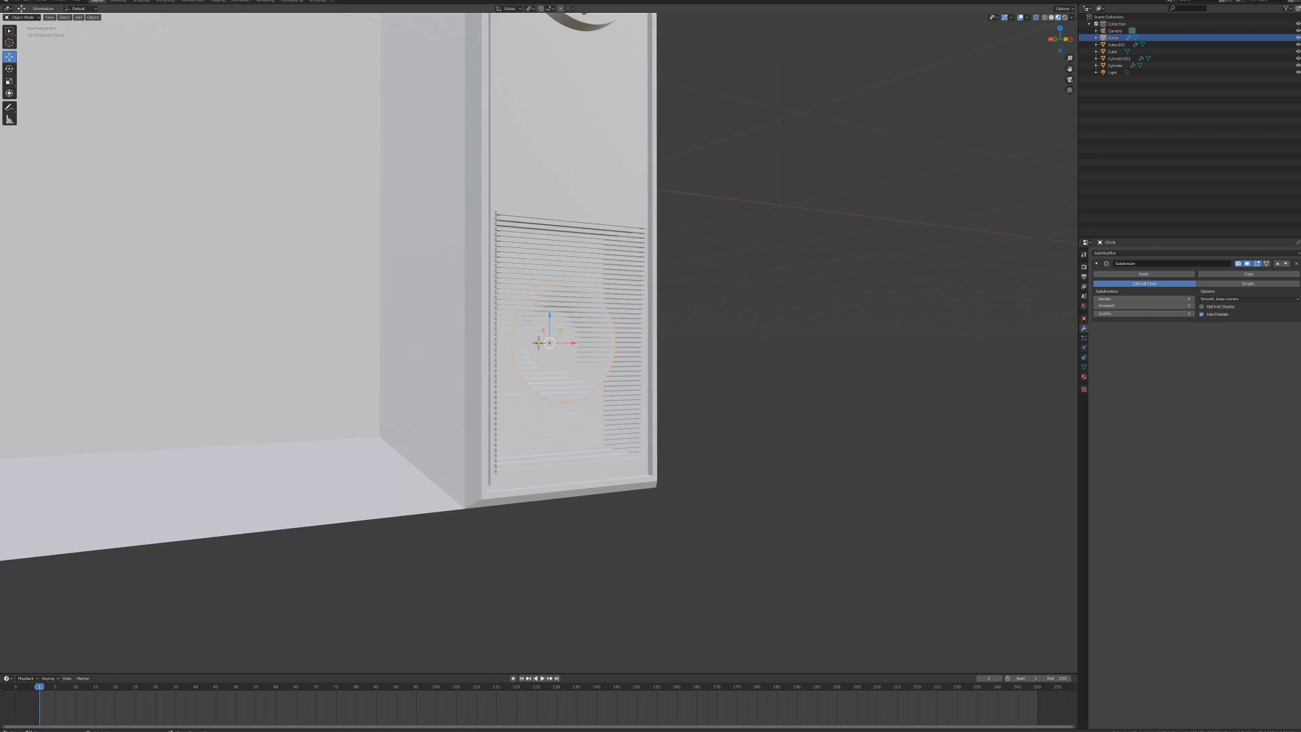
middle_click_drag(596, 319, 548, 338)
left_click(542, 305)
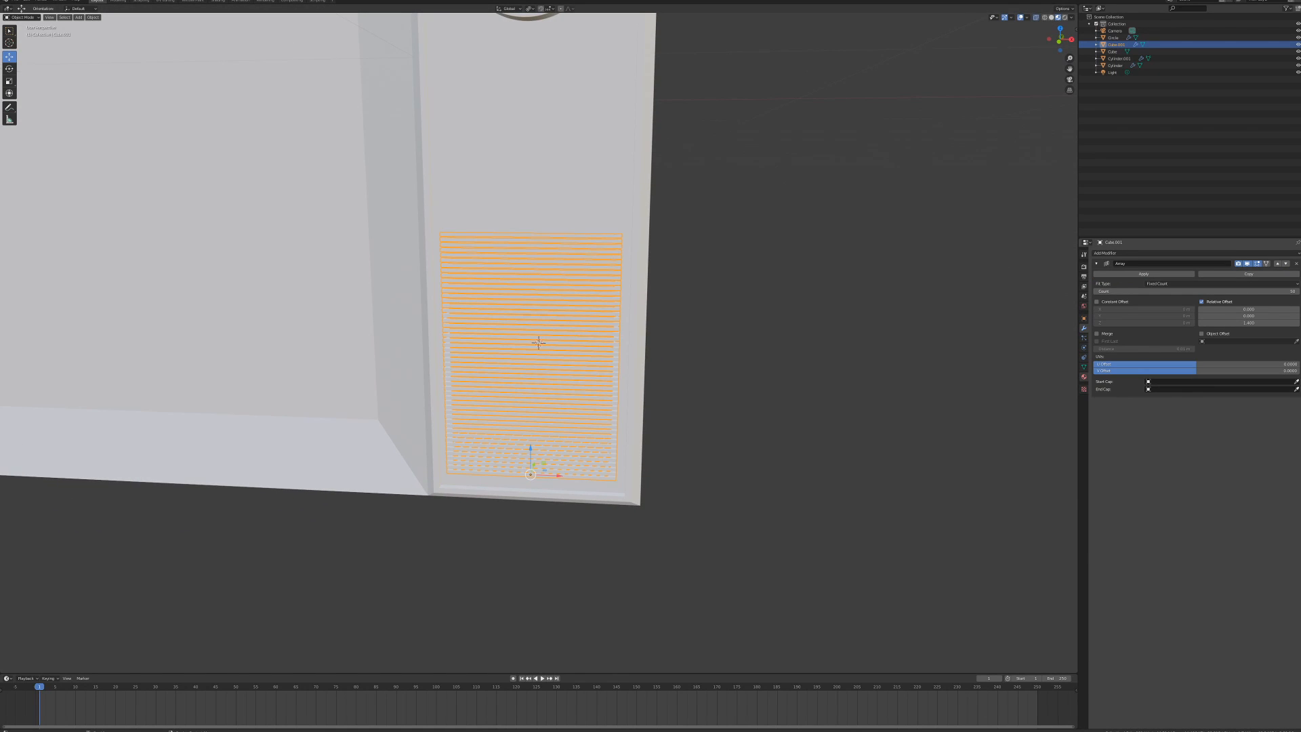
left_click(1084, 377)
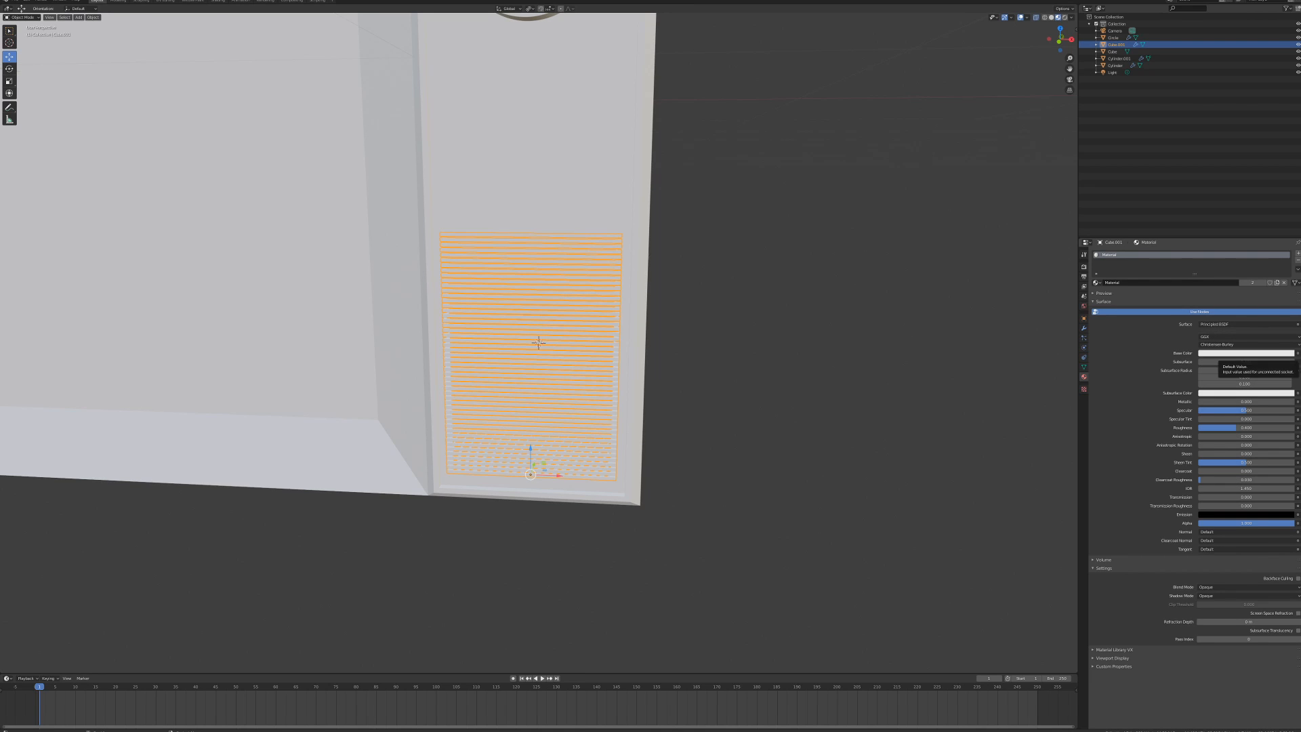
left_click_drag(1223, 401, 1295, 401)
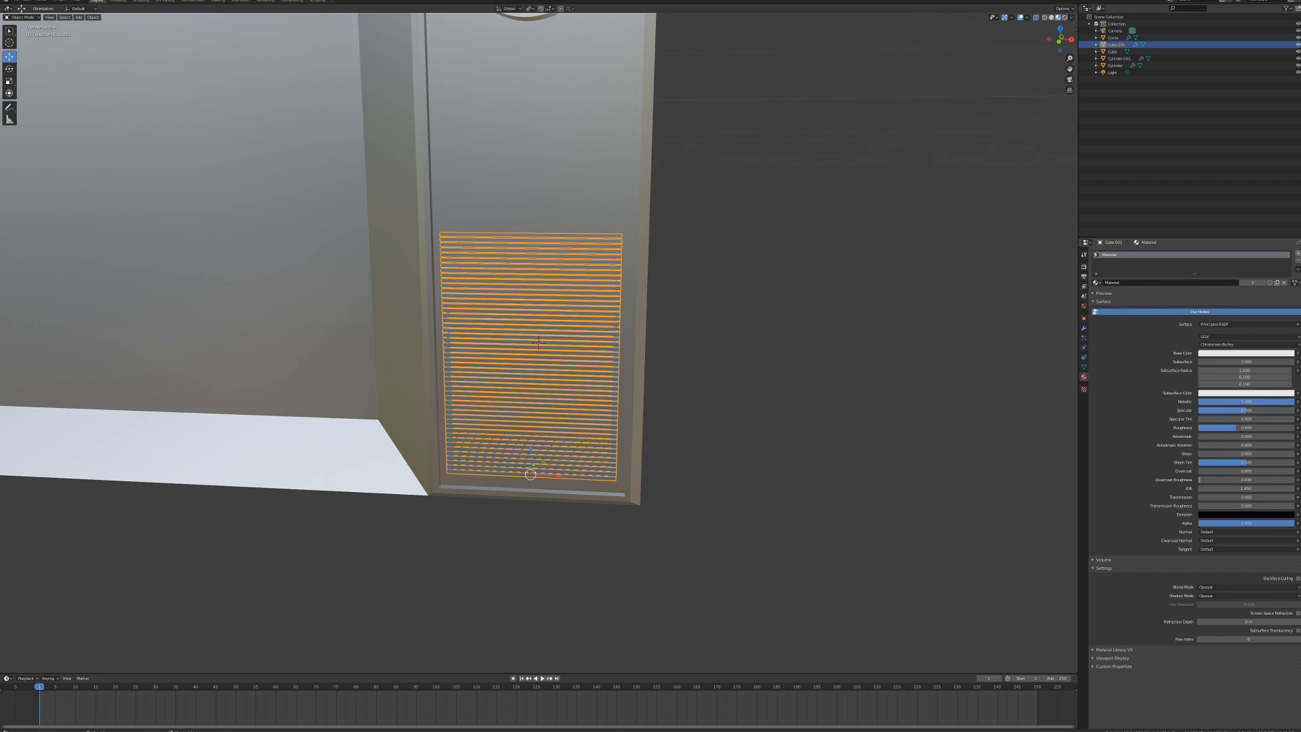
- Make the slats' material a single-user copy named Metal Grill and lower its Roughness to about 0.17
left_click(1297, 254)
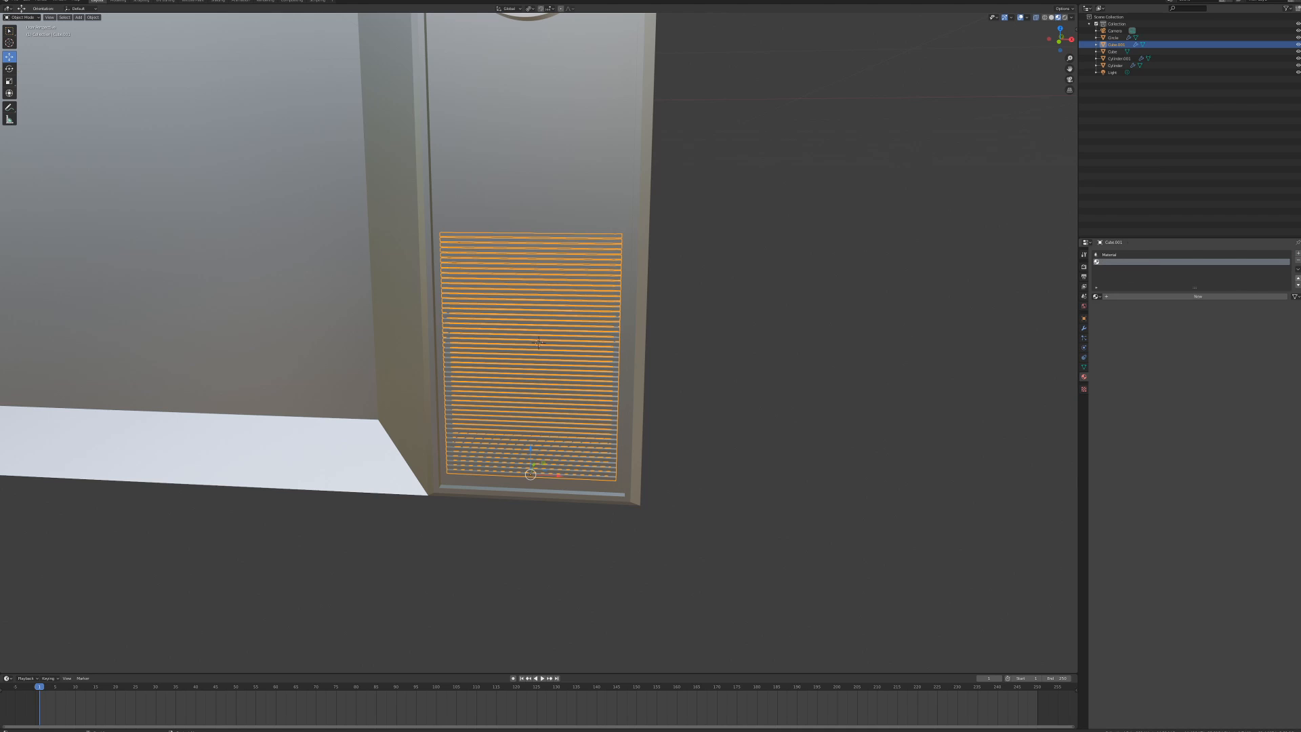
left_click(1297, 260)
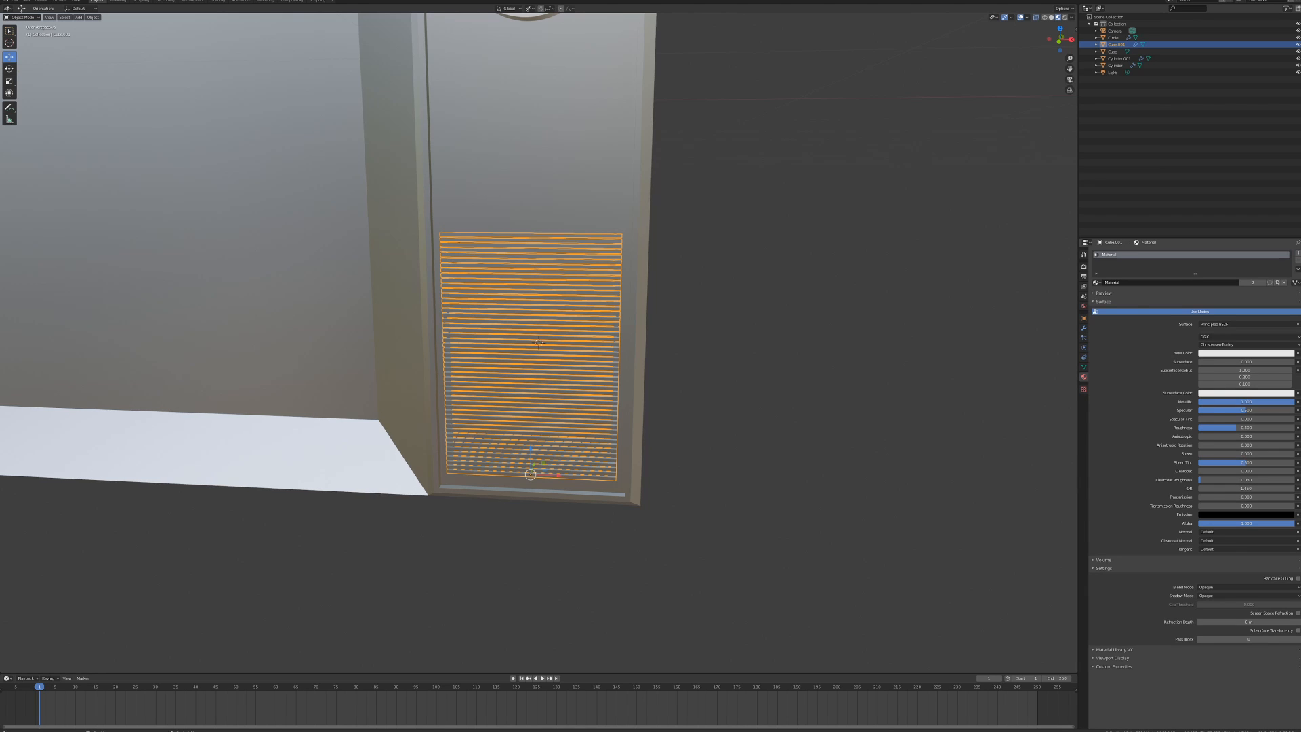
double_click(1145, 254)
type("Metal G")
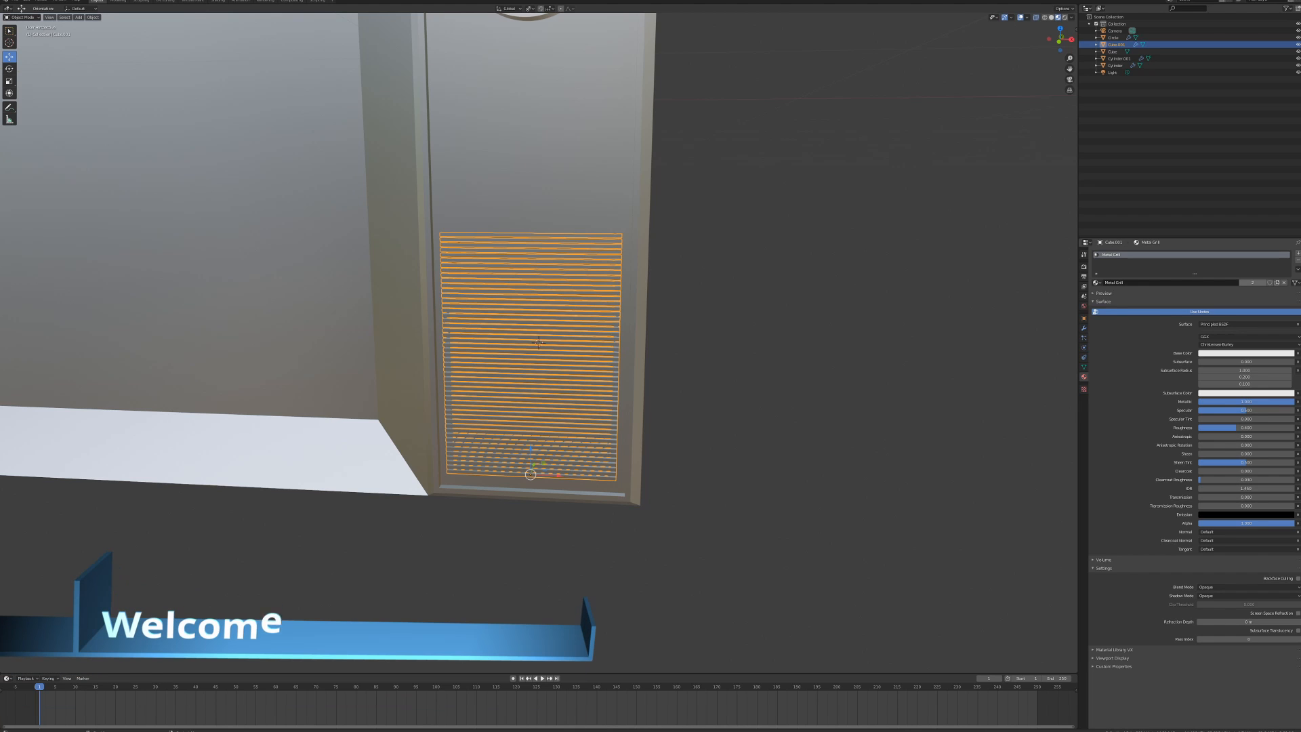
left_click(1252, 282)
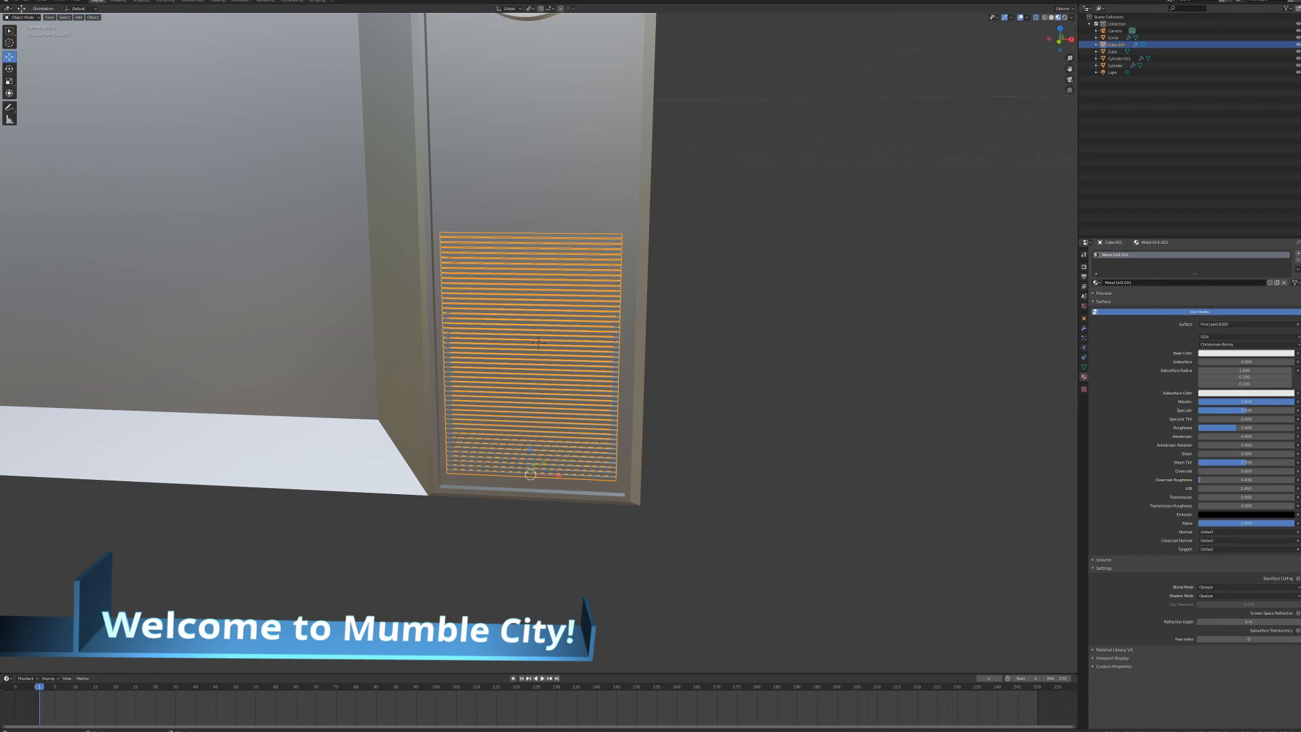
double_click(1117, 255)
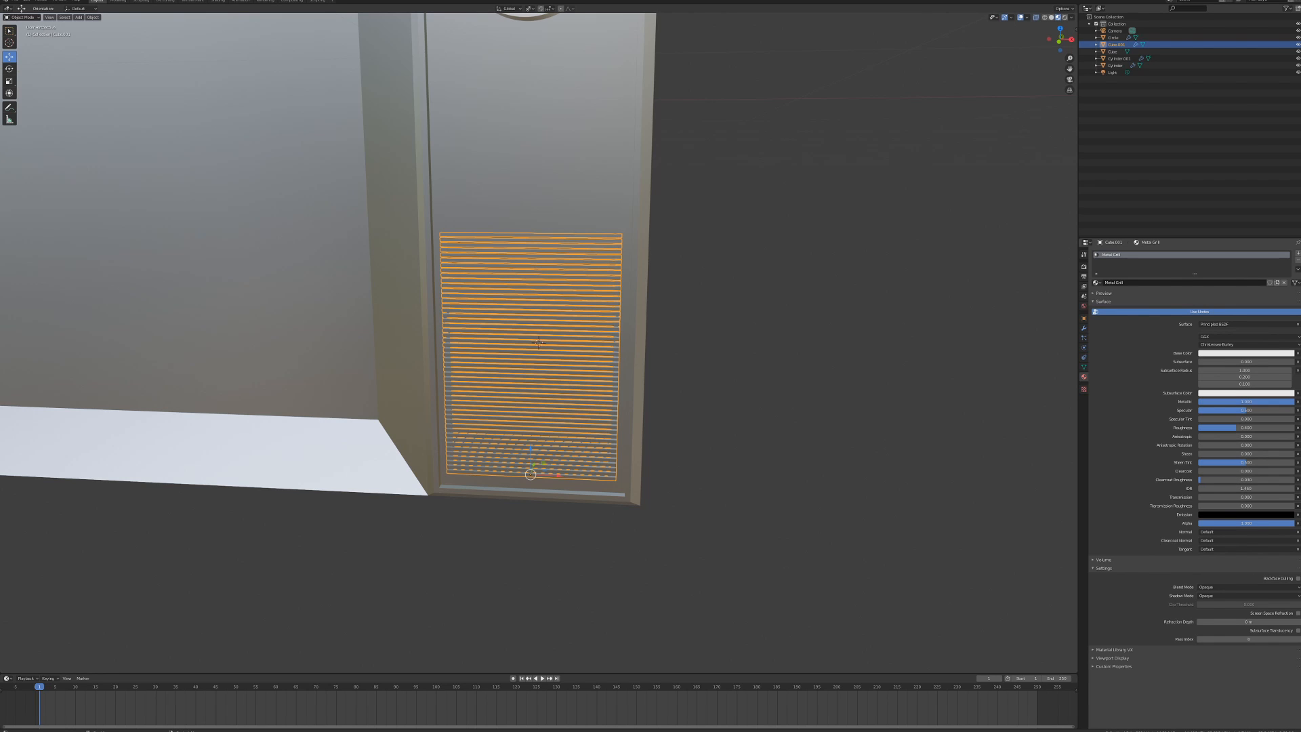
left_click_drag(1247, 427, 1225, 427)
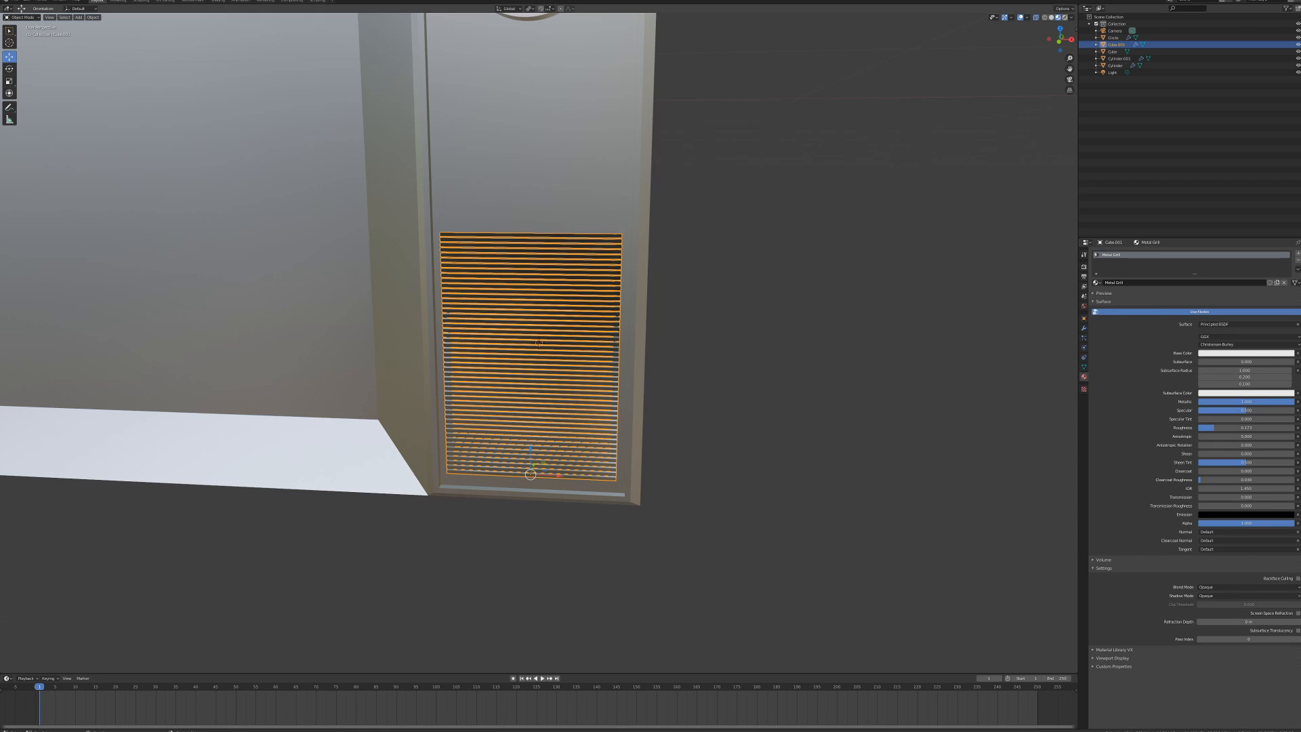
- Set the render engine to Cycles and its device to GPU Compute
left_click(1084, 266)
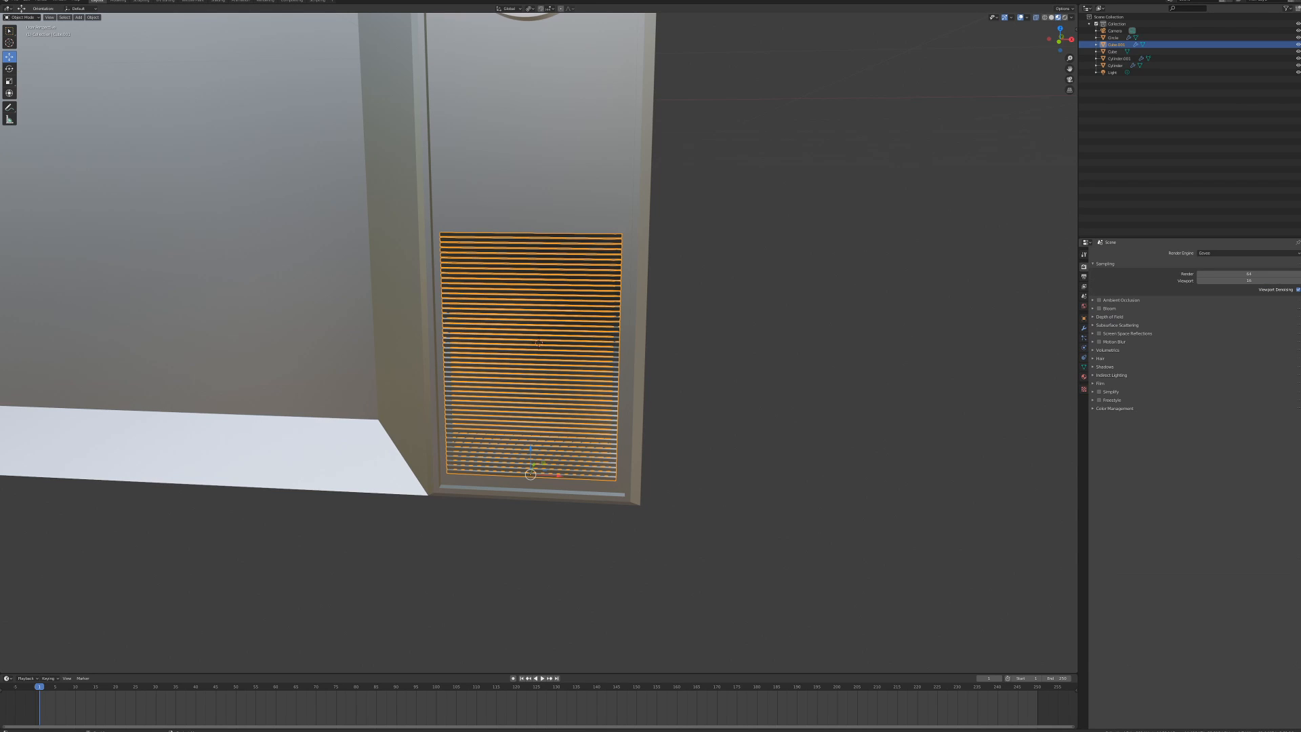
left_click(1246, 253)
left_click(1213, 275)
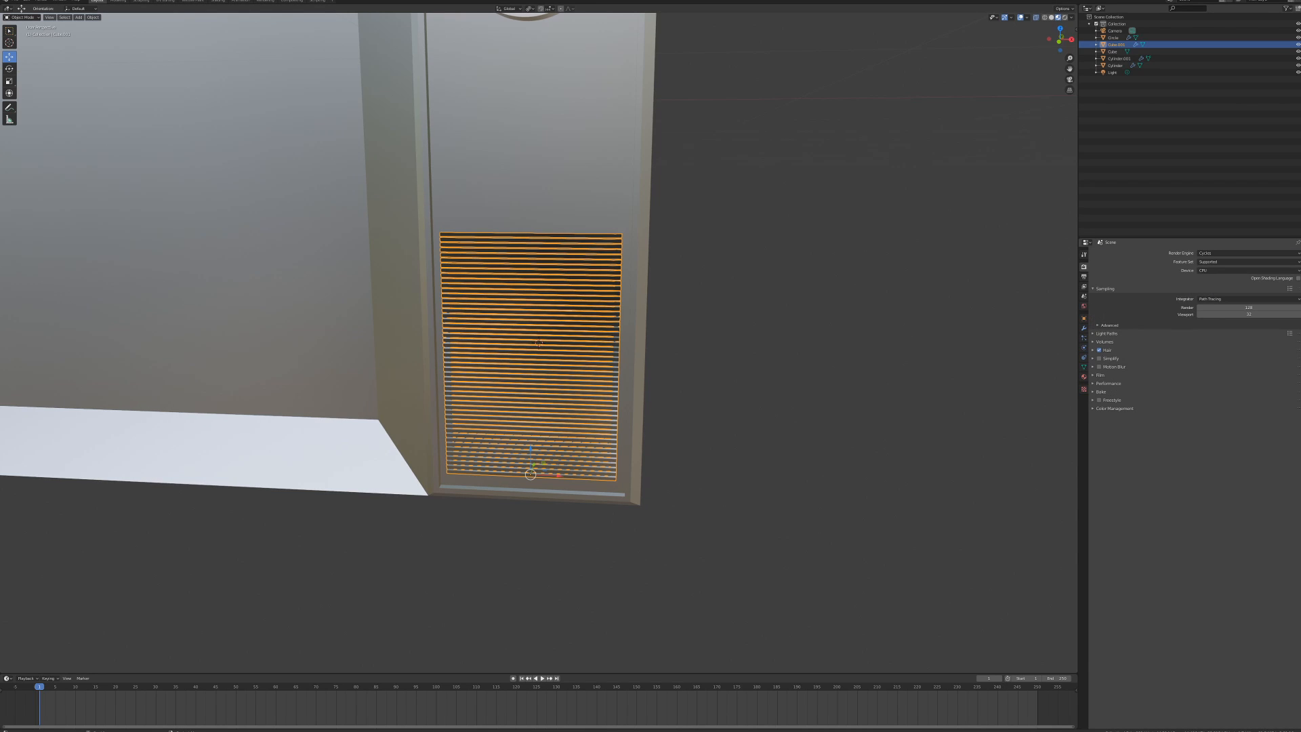
left_click(1246, 270)
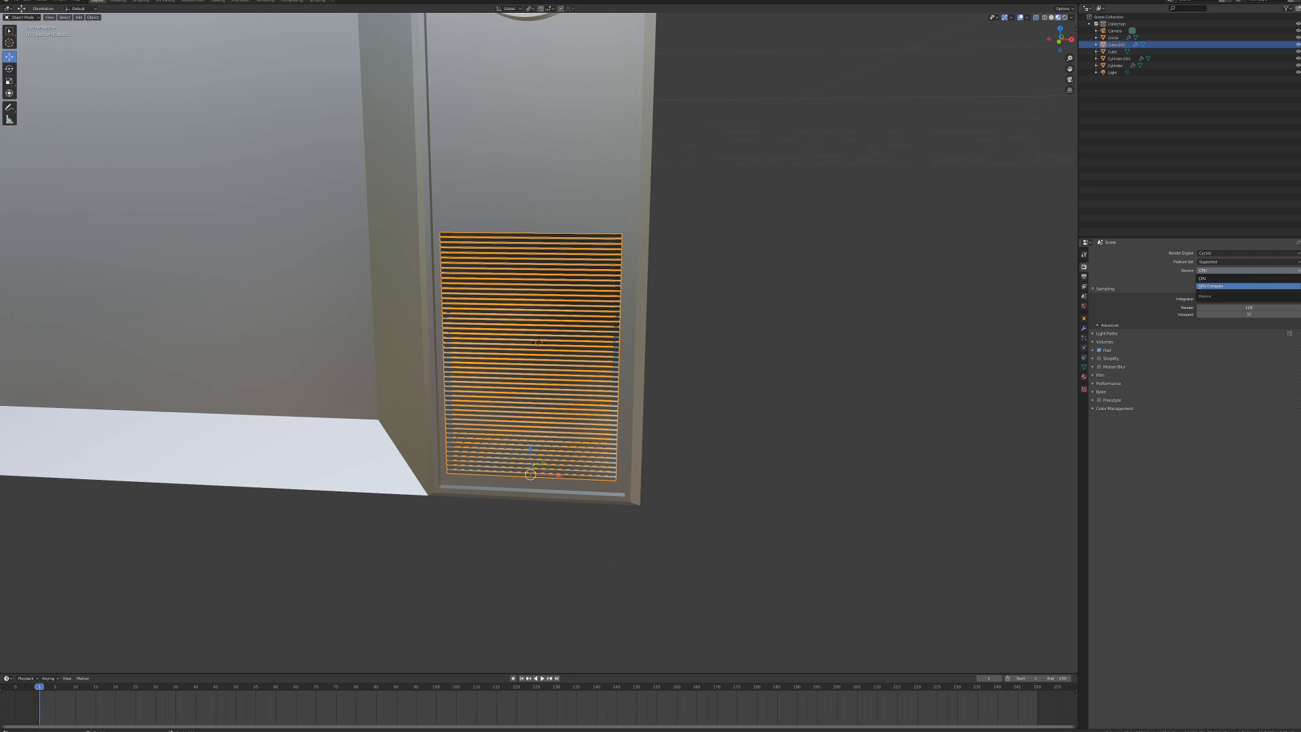
left_click(1215, 286)
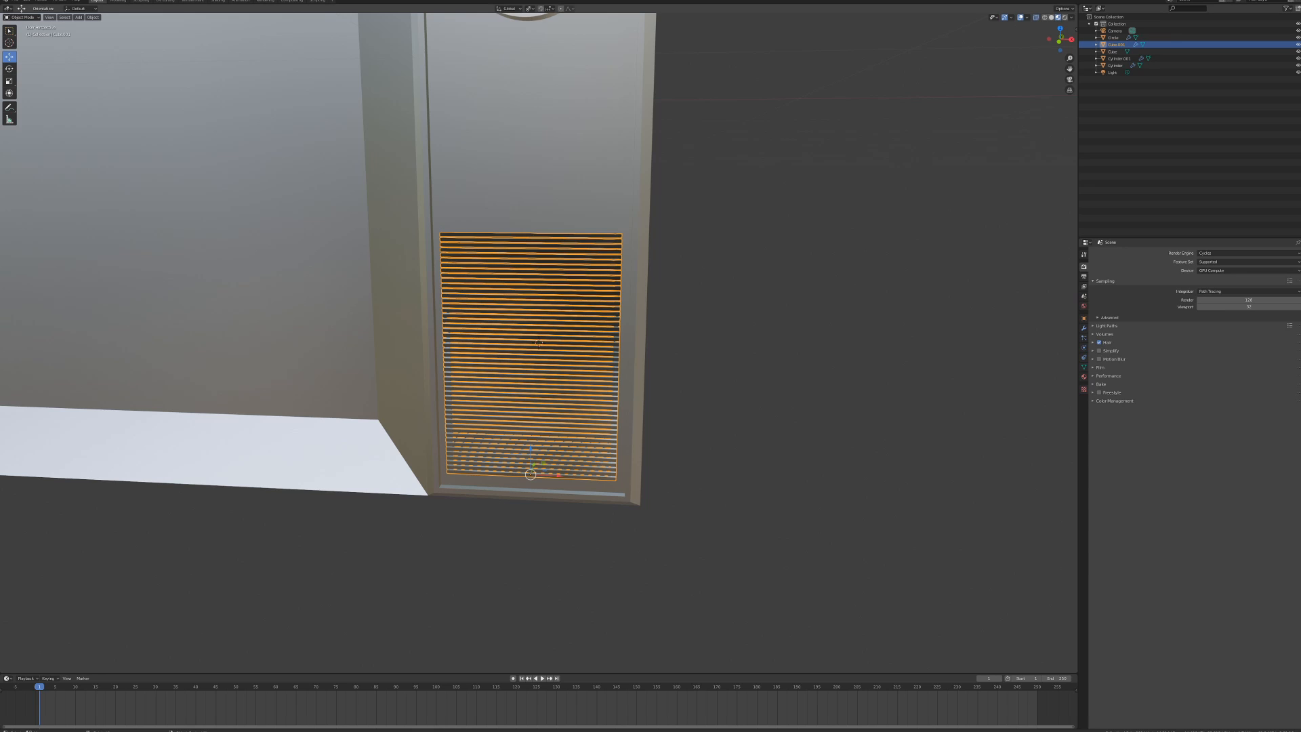
- Select the microwave body, remove its existing material and create a new one for it
middle_click_drag(538, 342, 538, 342)
key("alt+a")
left_click(538, 342)
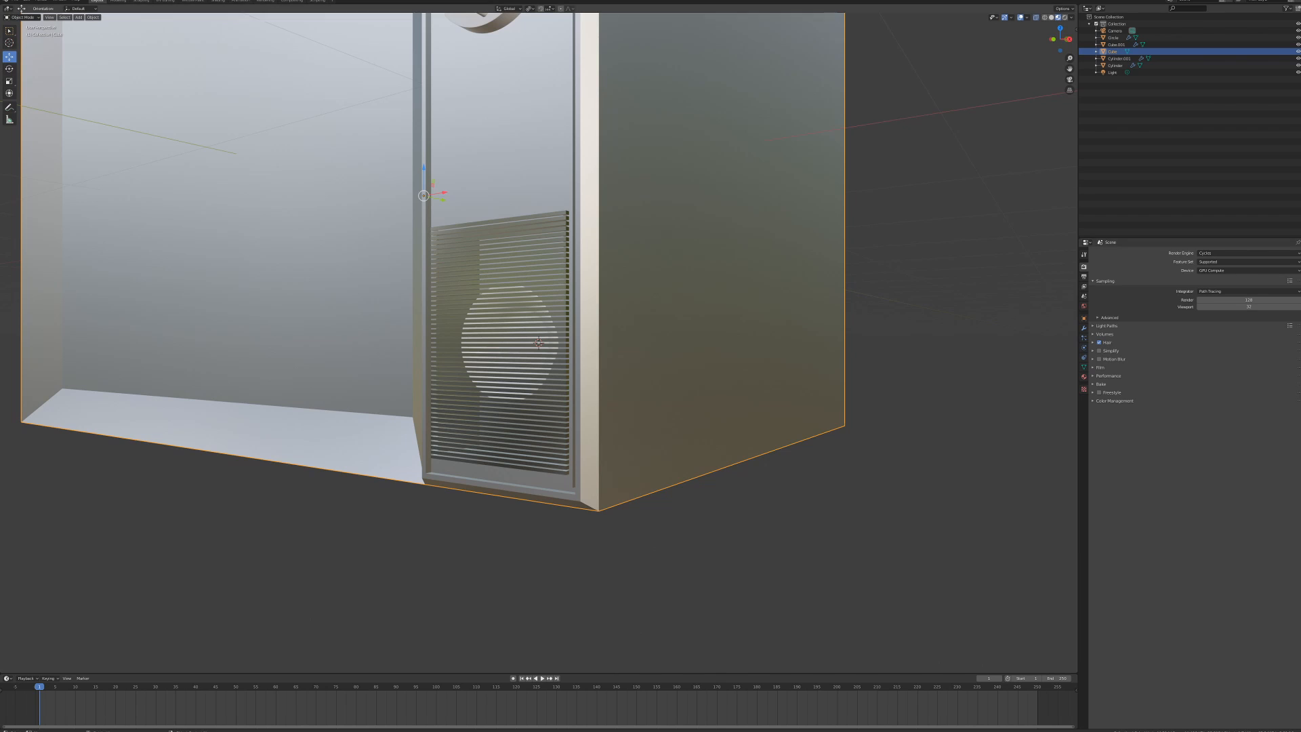
left_click(1083, 377)
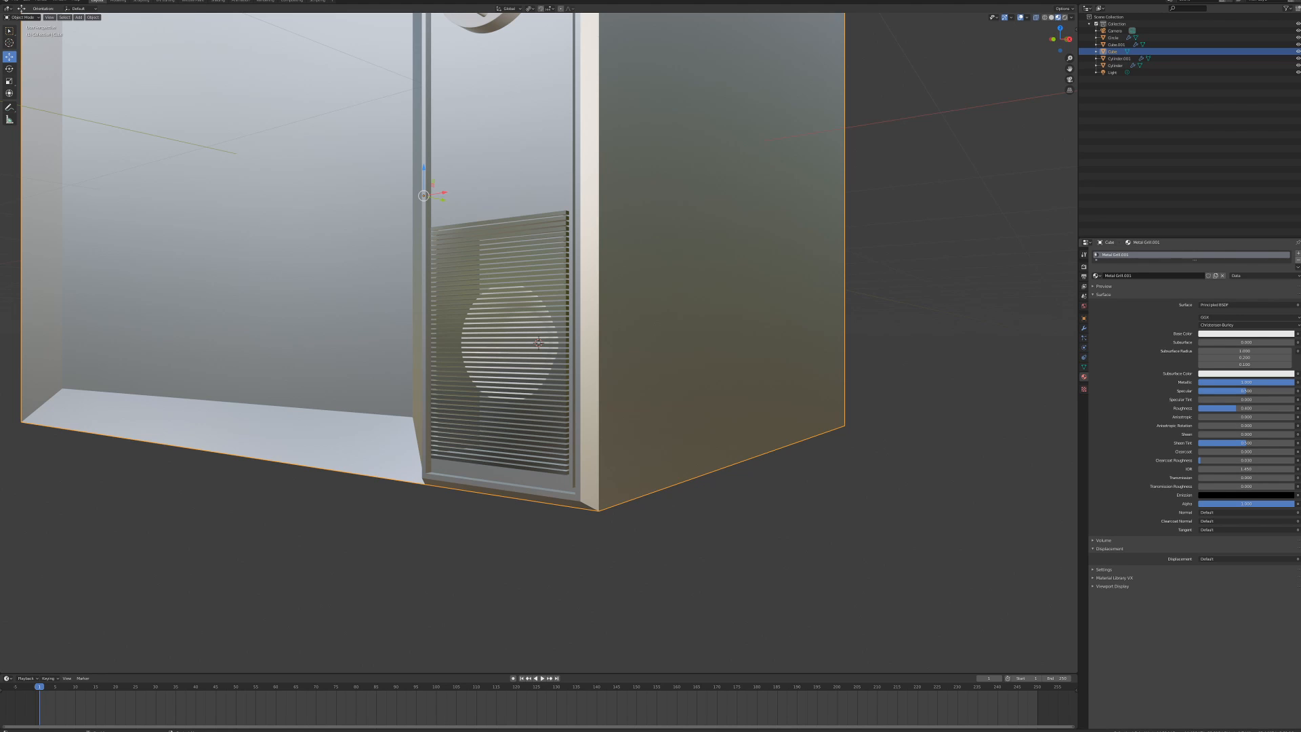
left_click(1297, 260)
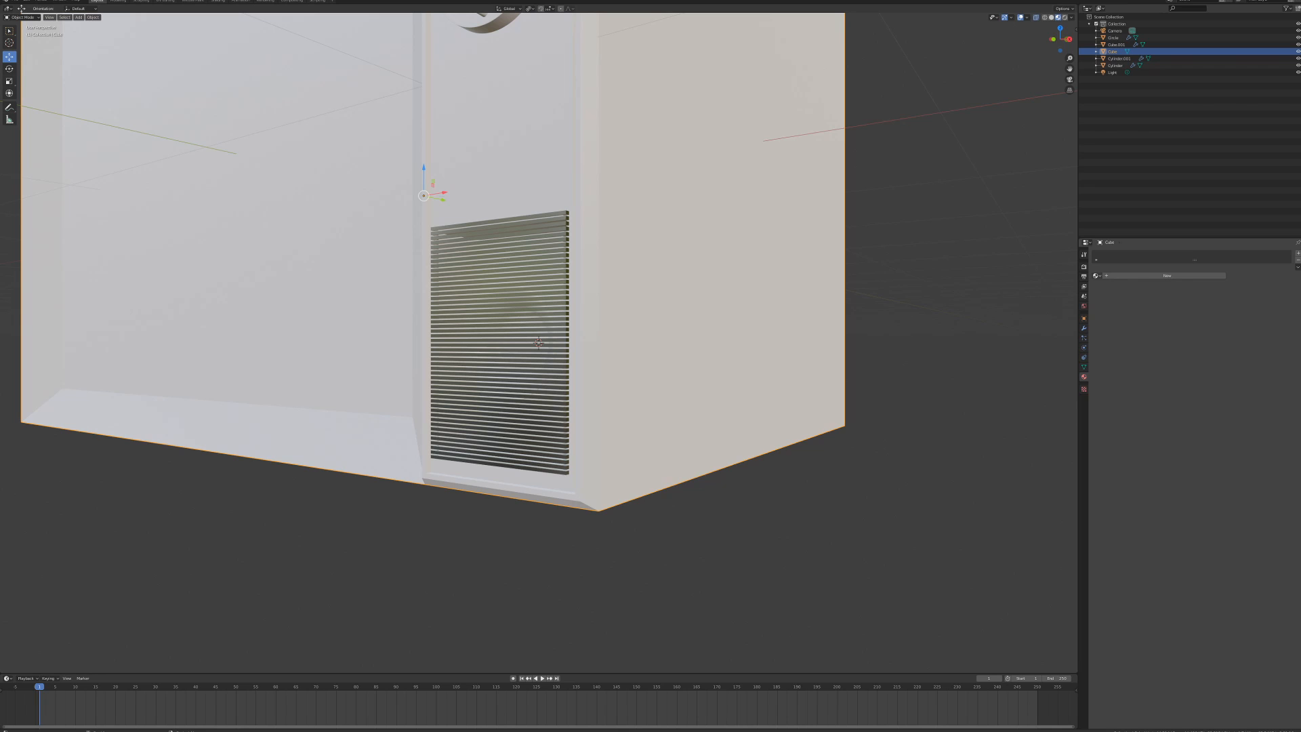
left_click(1165, 275)
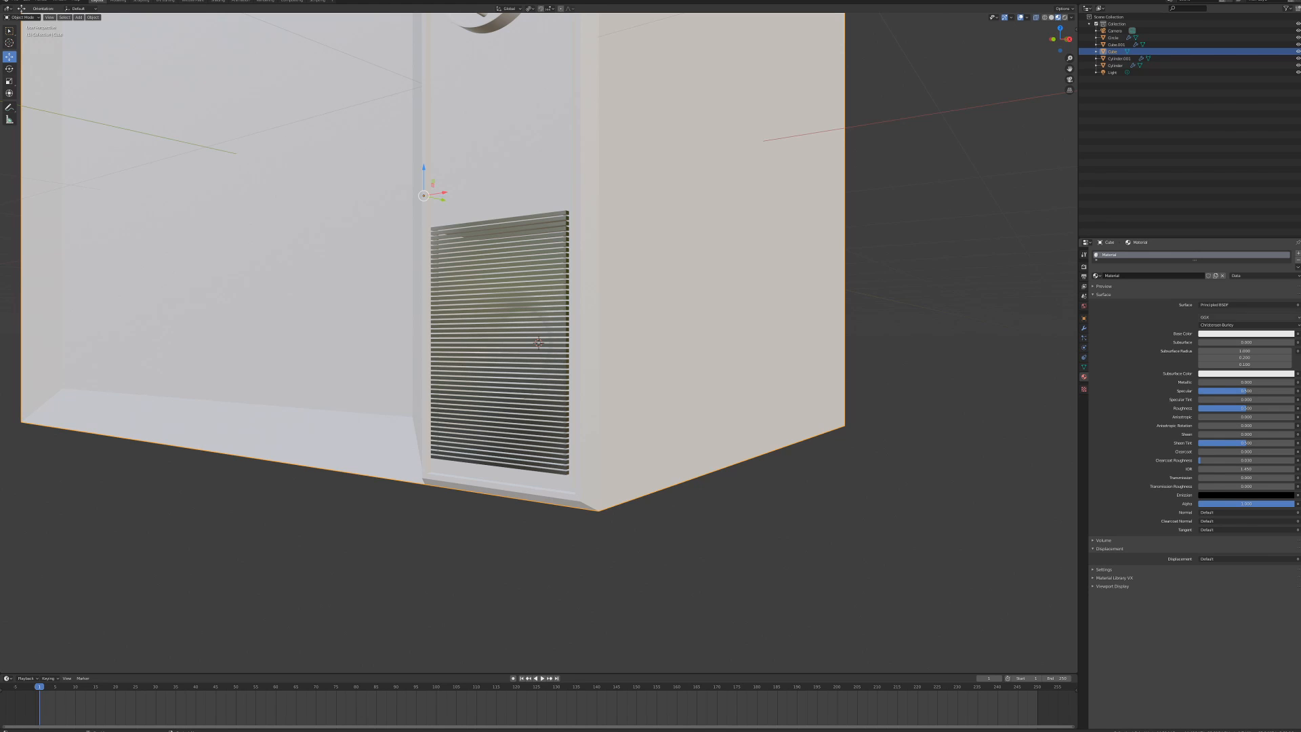
- Darken the Base Color of the microwave body's new material to near black
left_click(1245, 334)
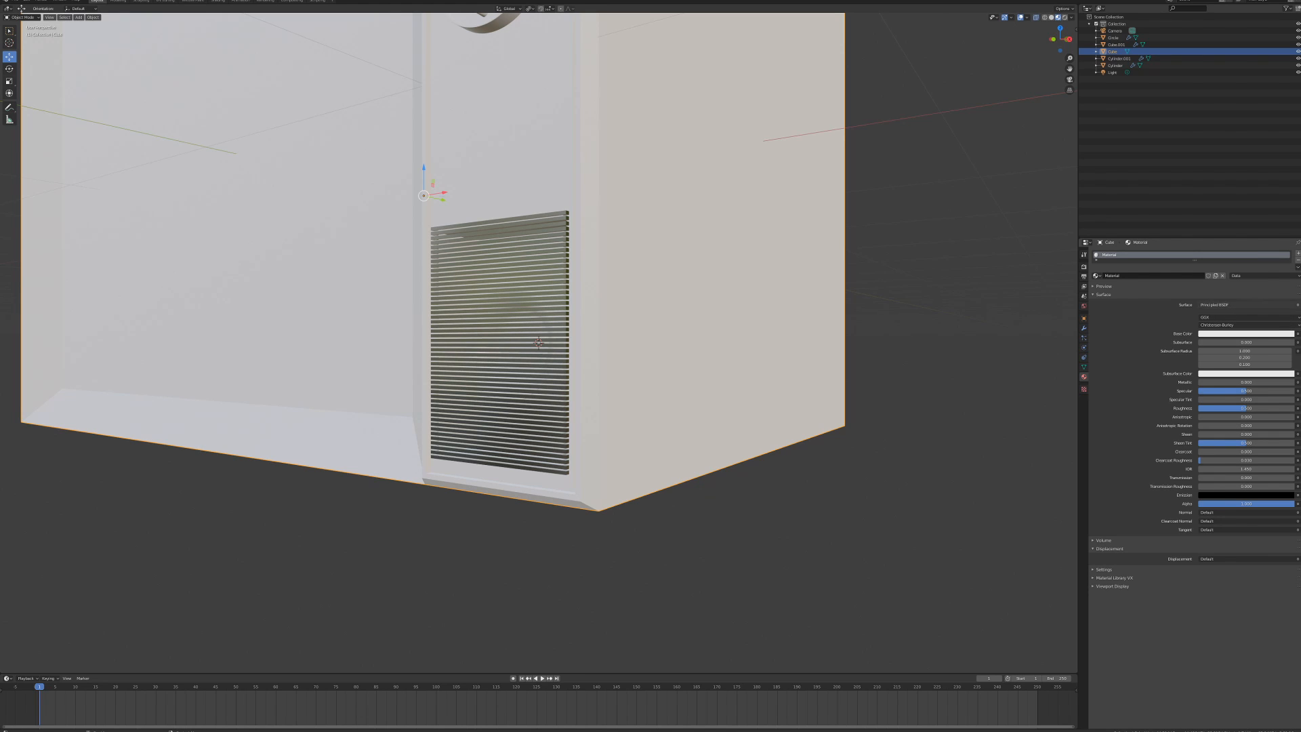
left_click(1245, 334)
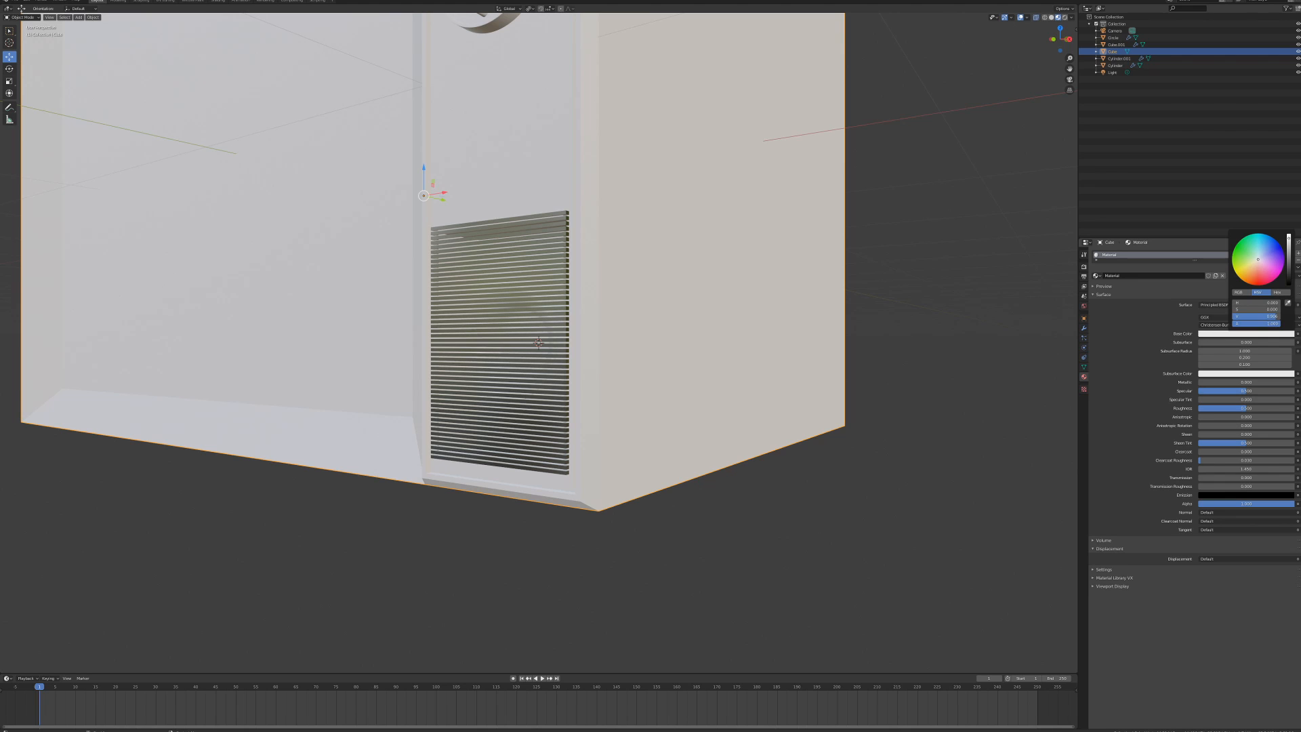
left_click_drag(1288, 239, 1289, 282)
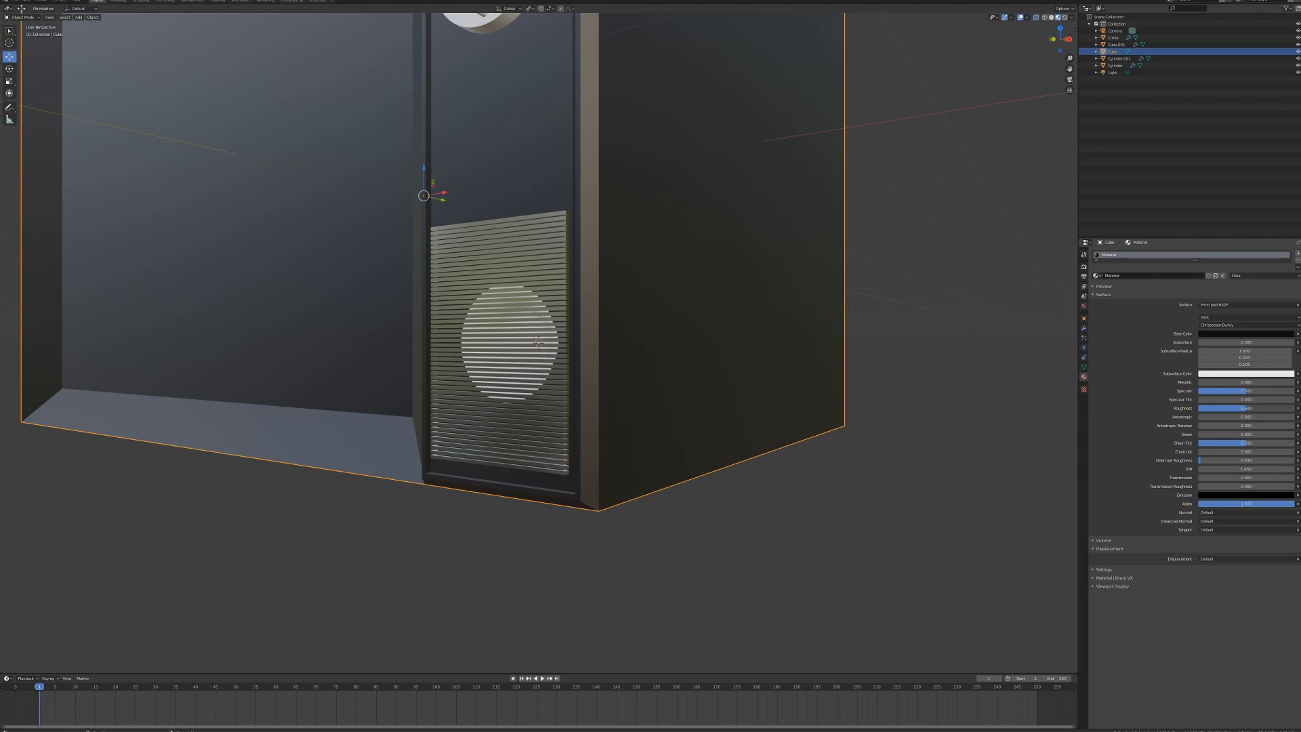
left_click(1245, 408)
key("Tab")
key("Return")
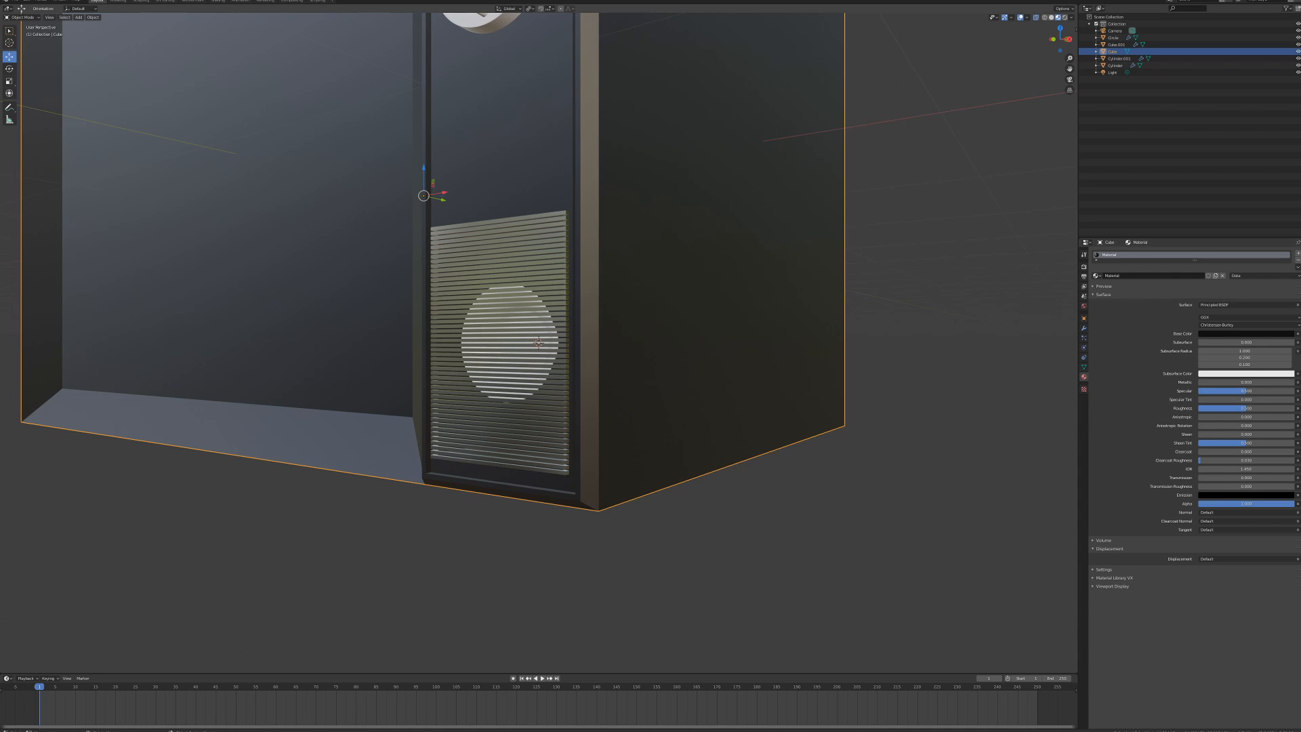
- Select the vent slats and raise the Anisotropic value of their Metal Grill material to 1.000
mouse_move(539, 342)
middle_mouse_down()
mouse_move(574, 340)
mouse_move(618, 310)
mouse_move(607, 269)
mouse_move(537, 342)
middle_mouse_up()
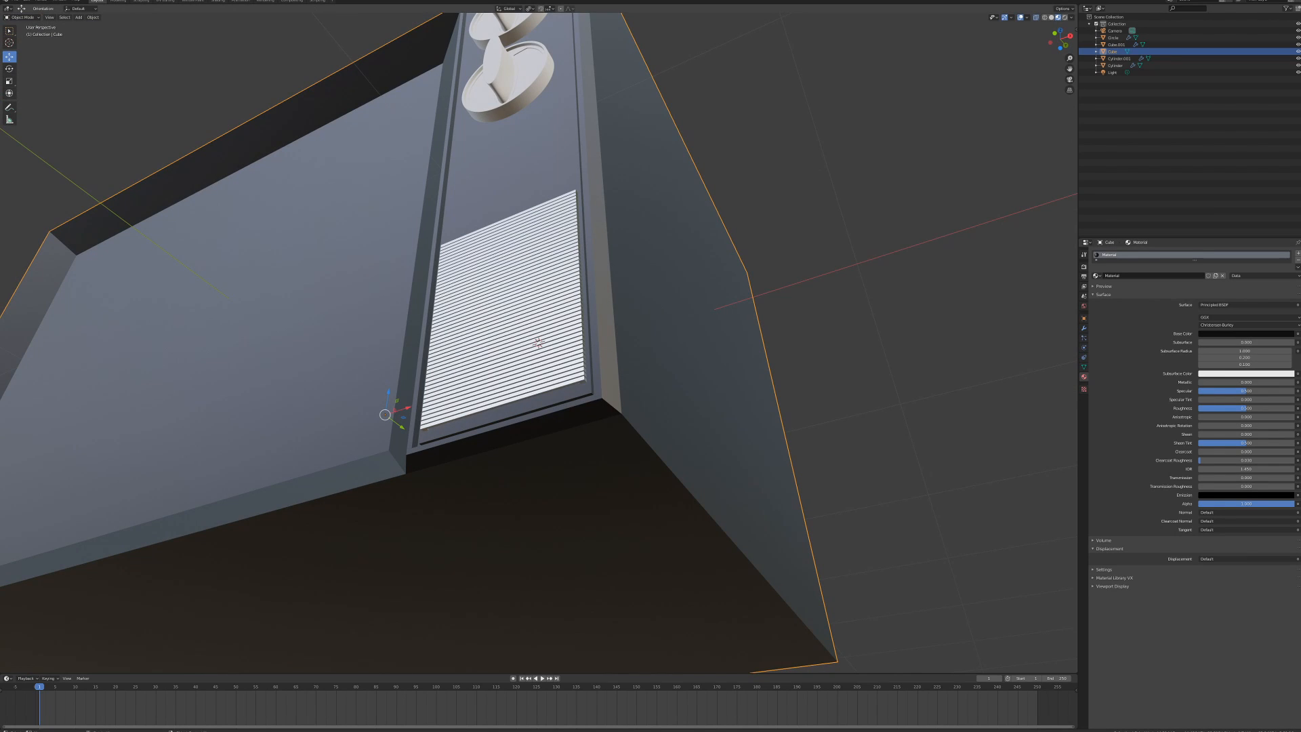
middle_click_drag(538, 342, 539, 343)
left_click(539, 342)
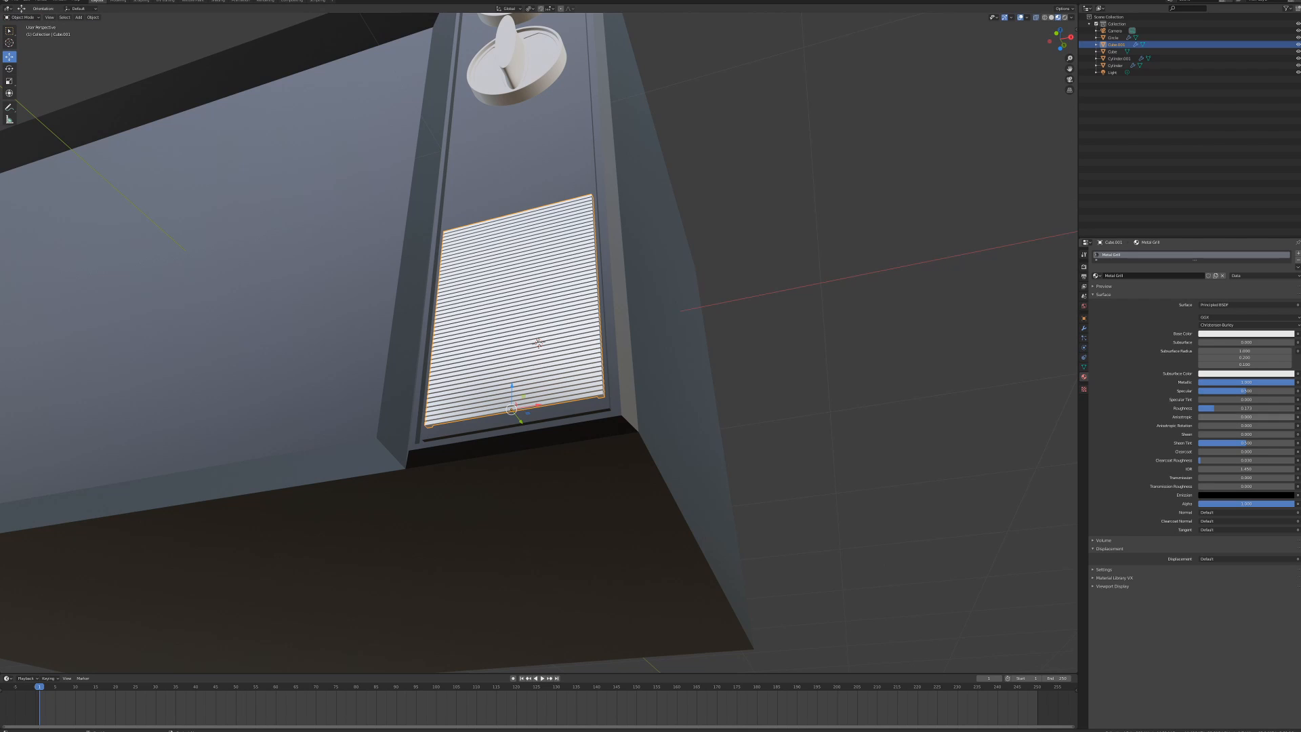
left_click_drag(1244, 417, 1292, 416)
scroll(539, 343, "up", 8)
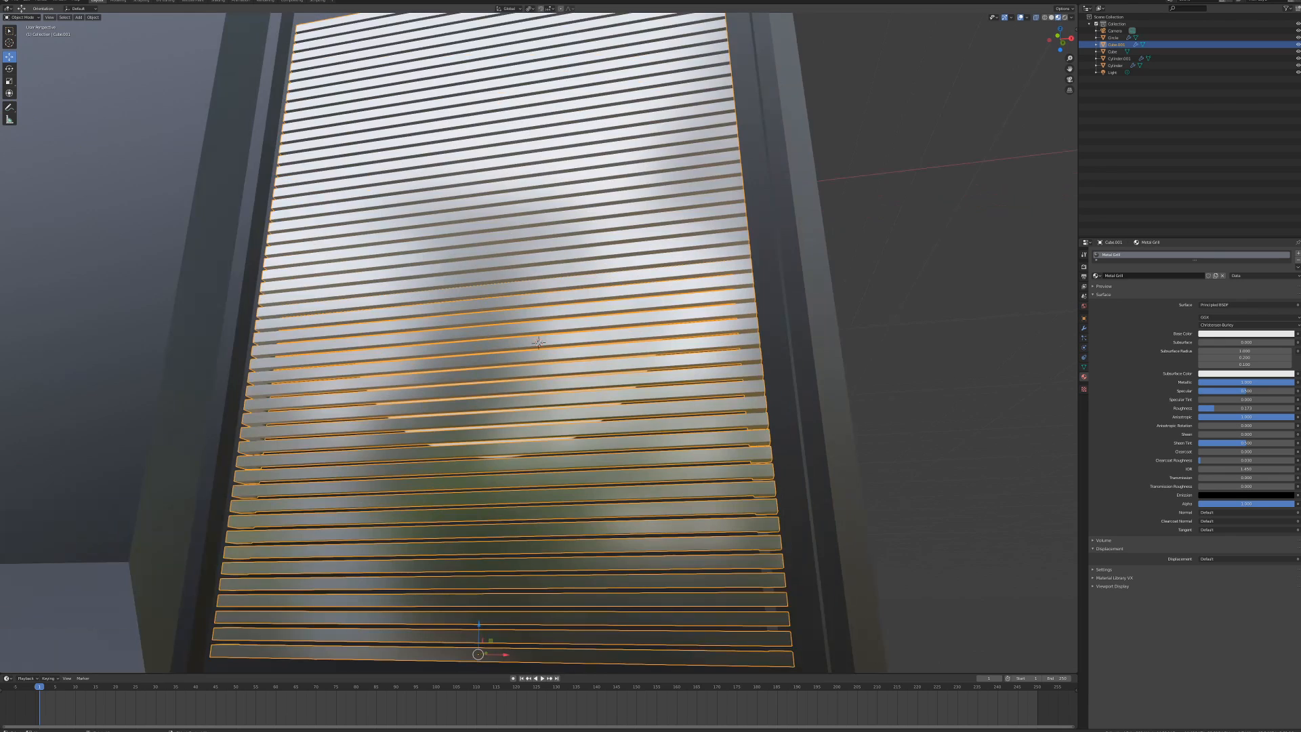
scroll(539, 342, "up", 5)
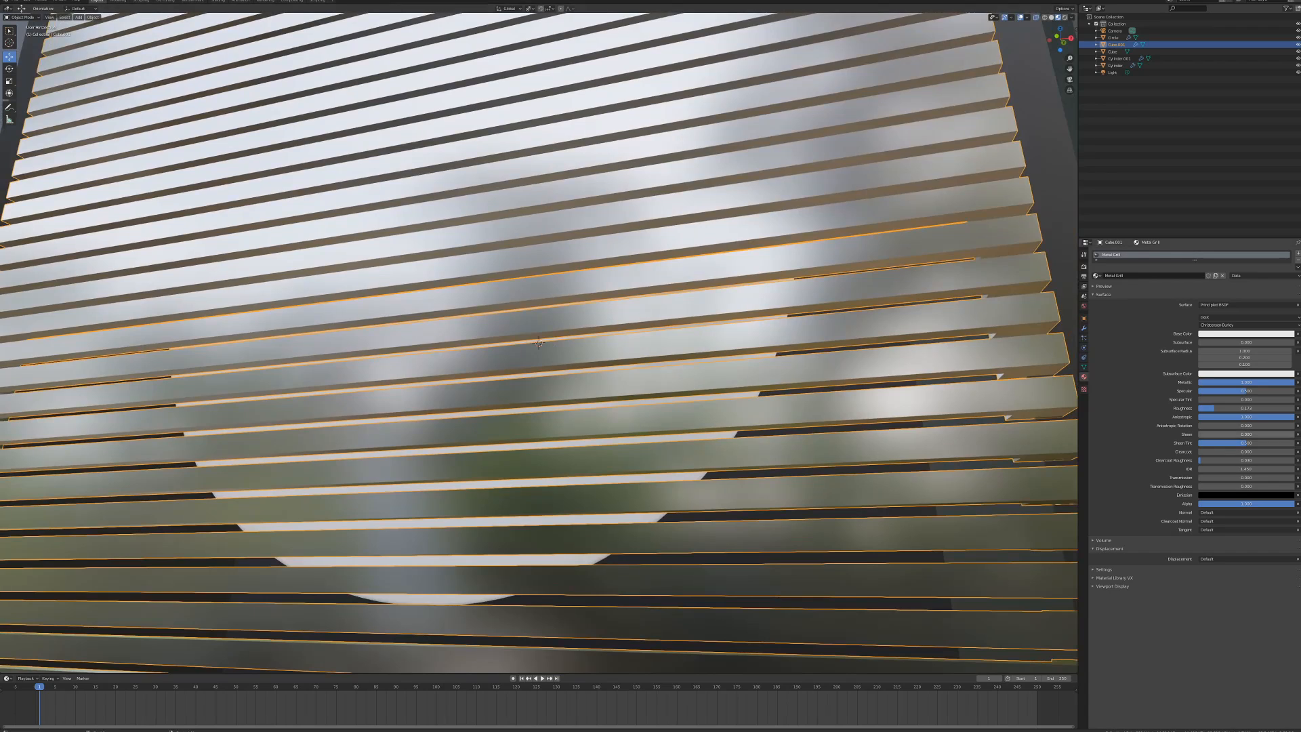
mouse_move(1291, 416)
left_mouse_down()
mouse_move(1198, 417)
mouse_move(1291, 417)
left_mouse_up()
scroll(539, 343, "down", 10)
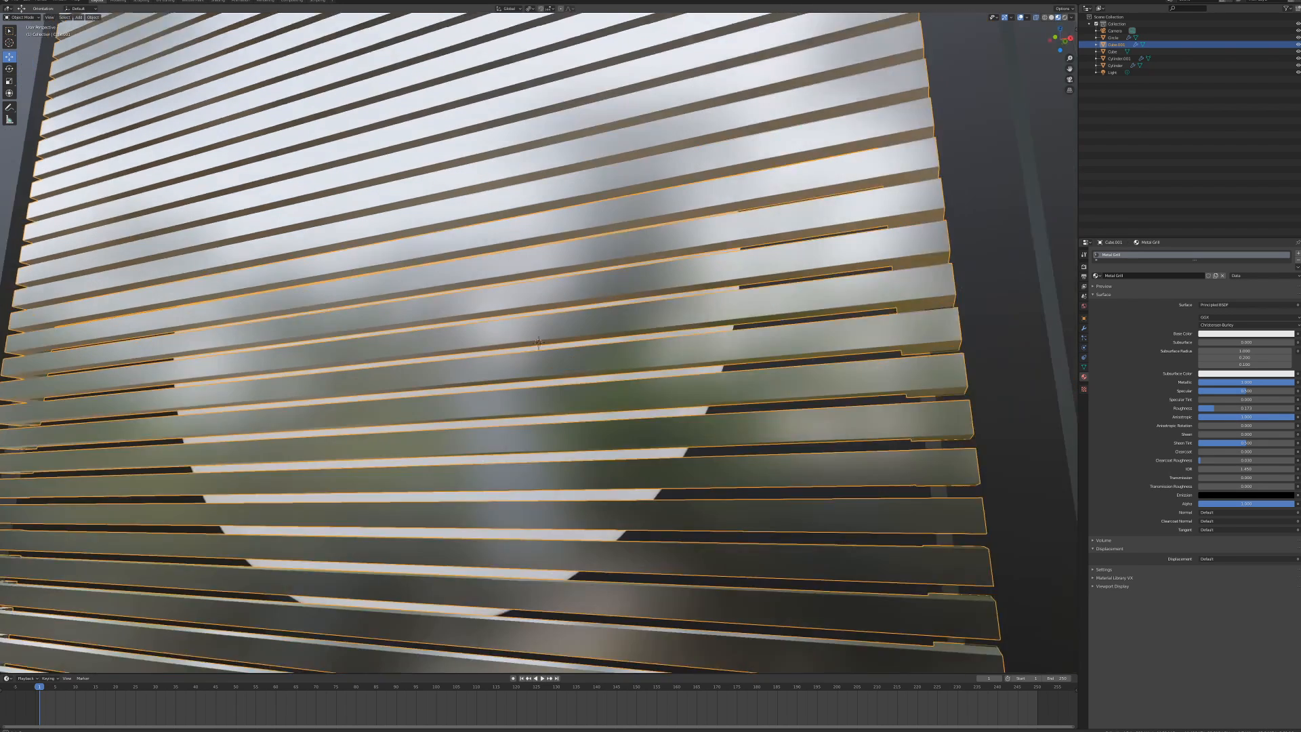
scroll(539, 342, "down", 3)
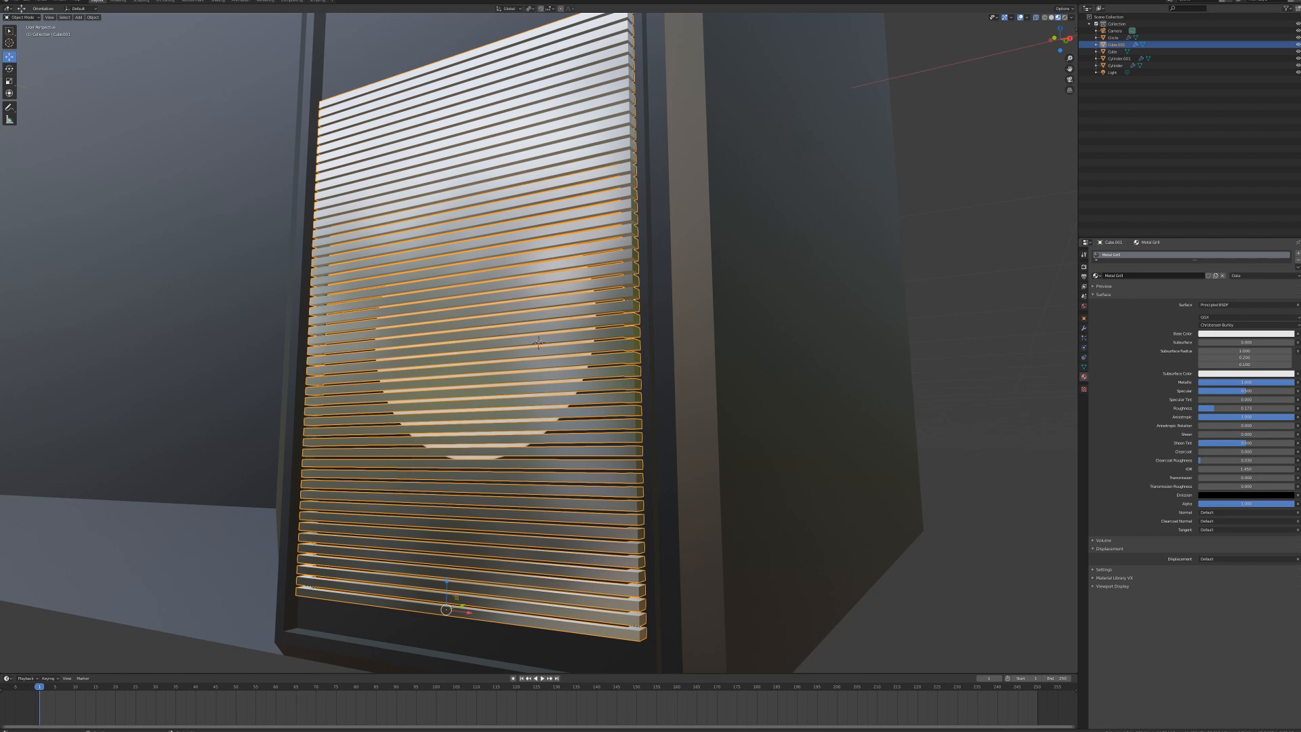
mouse_move(539, 343)
middle_mouse_down()
mouse_move(566, 352)
mouse_move(532, 367)
mouse_move(515, 343)
mouse_move(539, 343)
middle_mouse_up()
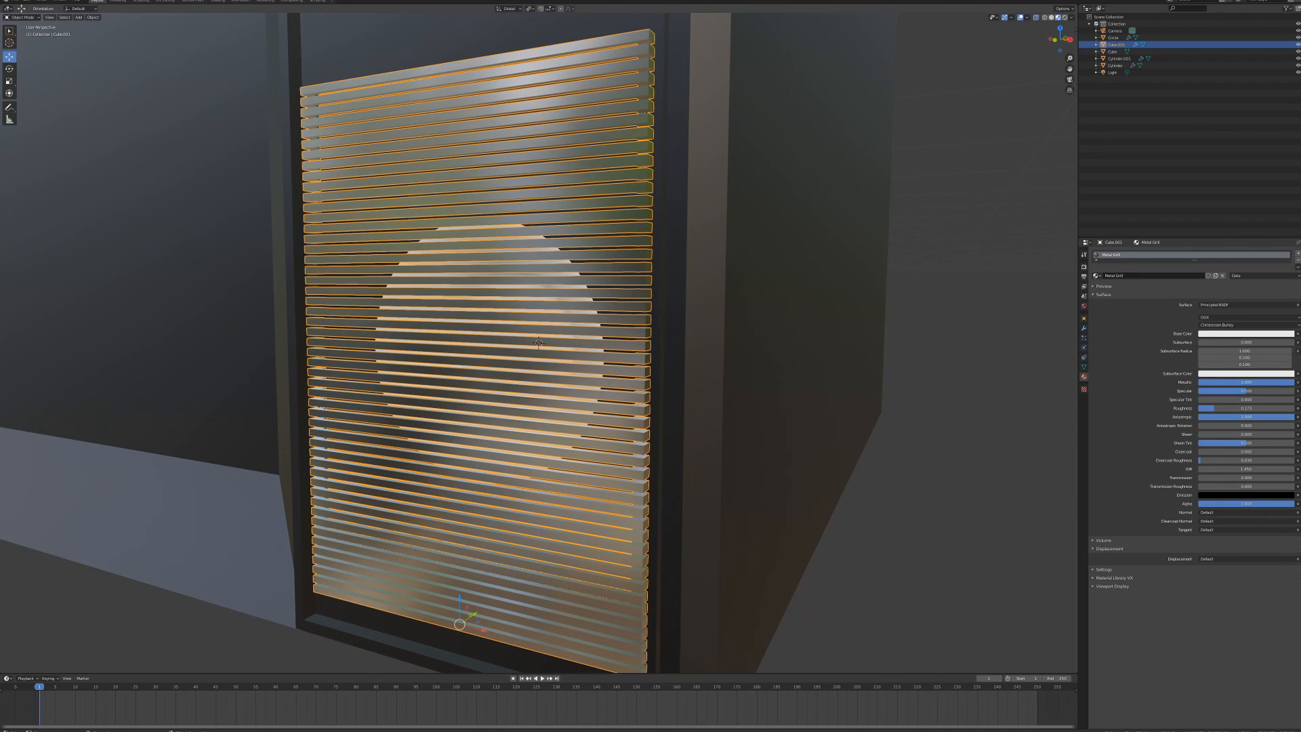
- Select the television body behind the slats and rename its dark material as TV Box
left_click(539, 343)
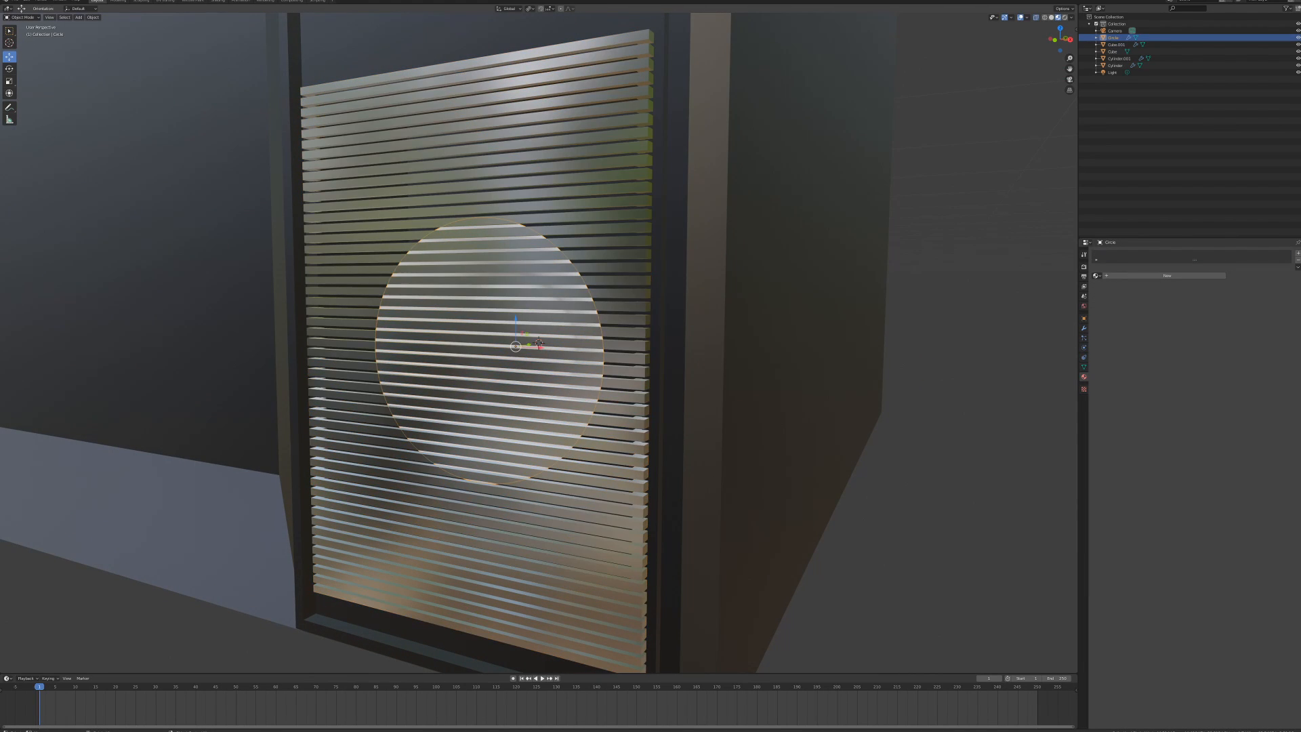
left_click(539, 343)
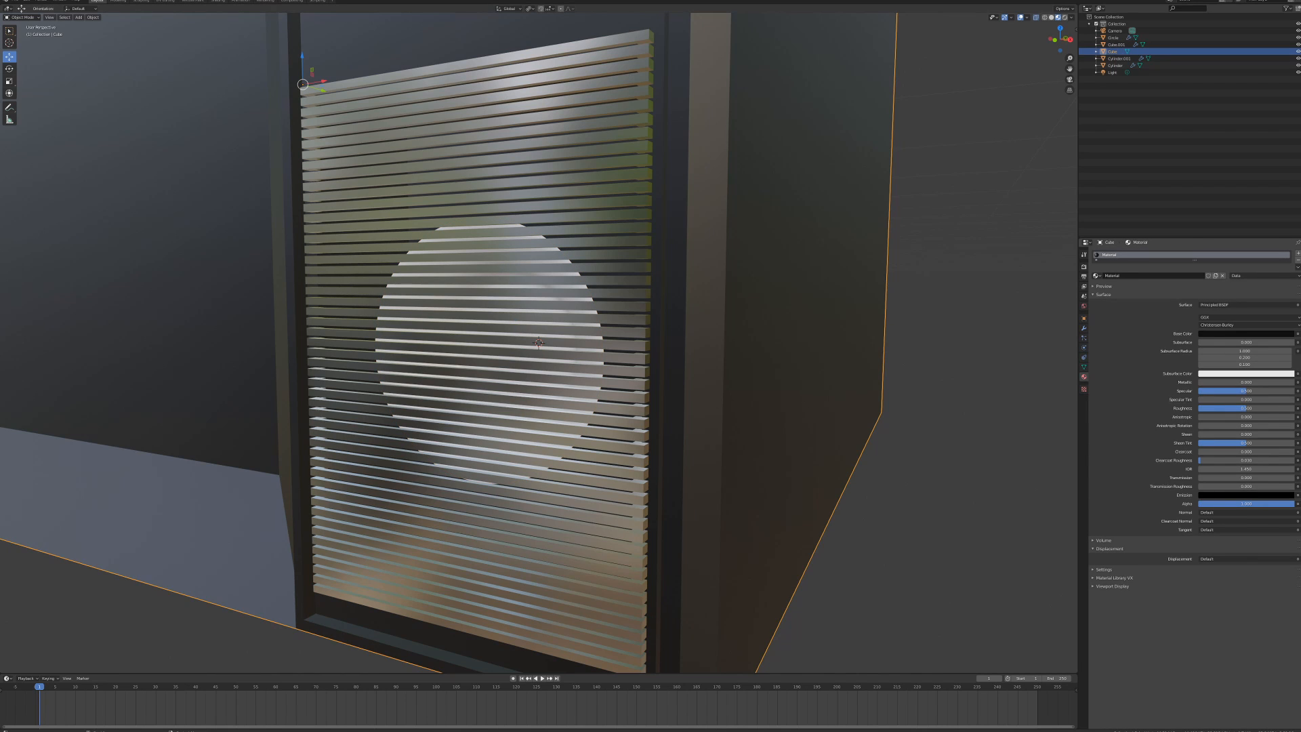
double_click(1109, 255)
type("TV Box")
scroll(538, 342, "down", 1)
middle_click_drag(538, 342, 634, 337)
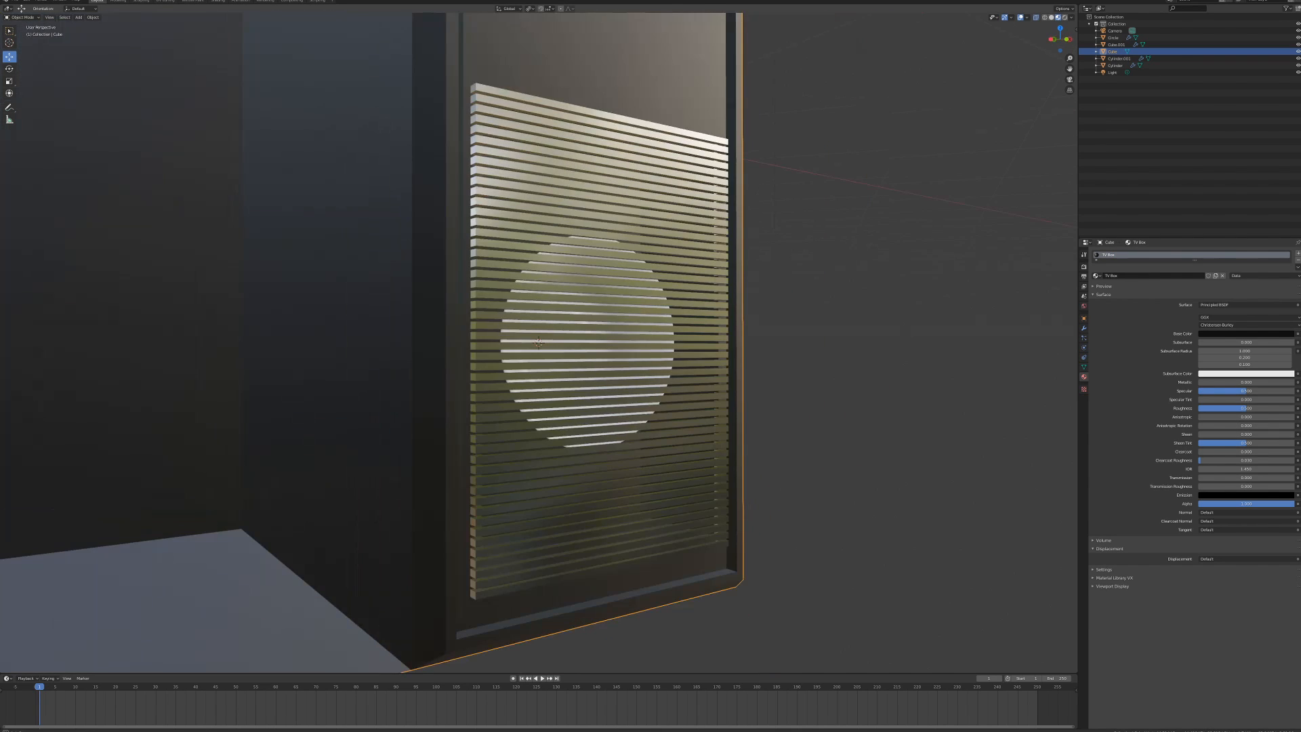
- Switch to the web browser, search for "1970s television set" and open the first collectable-set photo in the image results
key("alt+Tab")
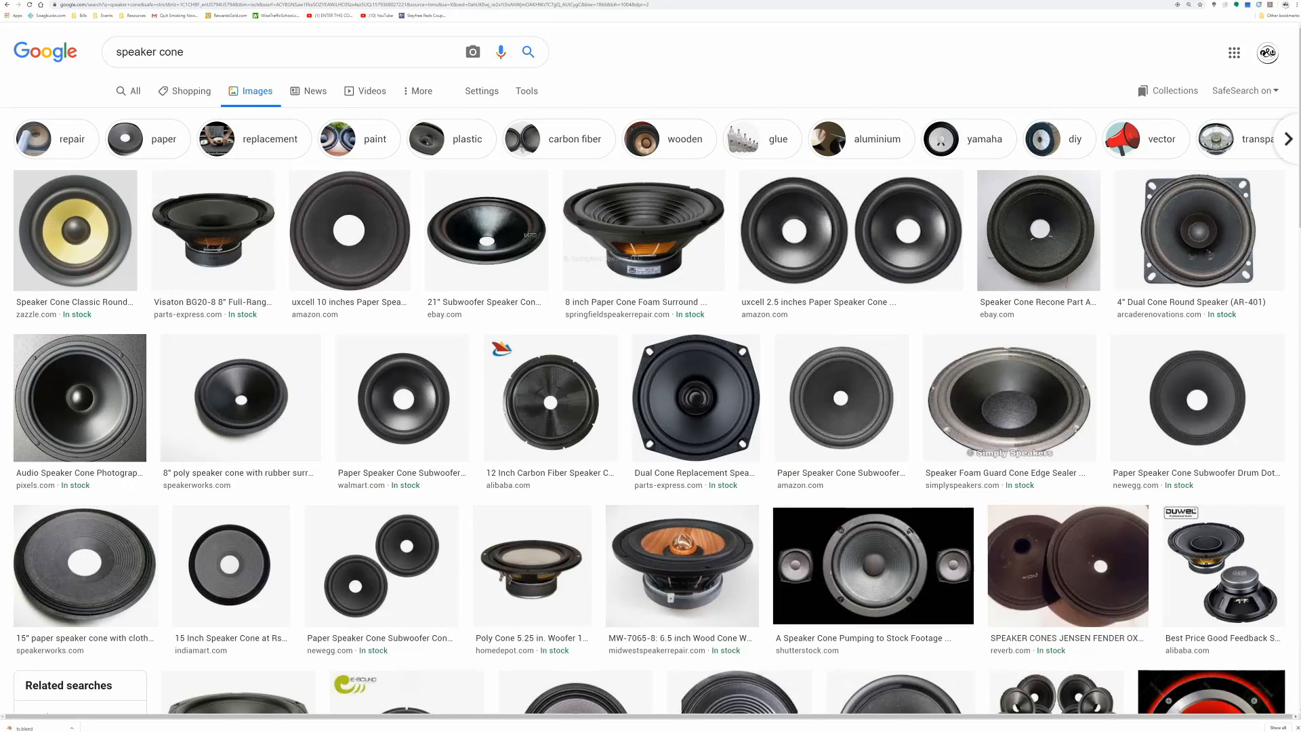
left_click(652, 4)
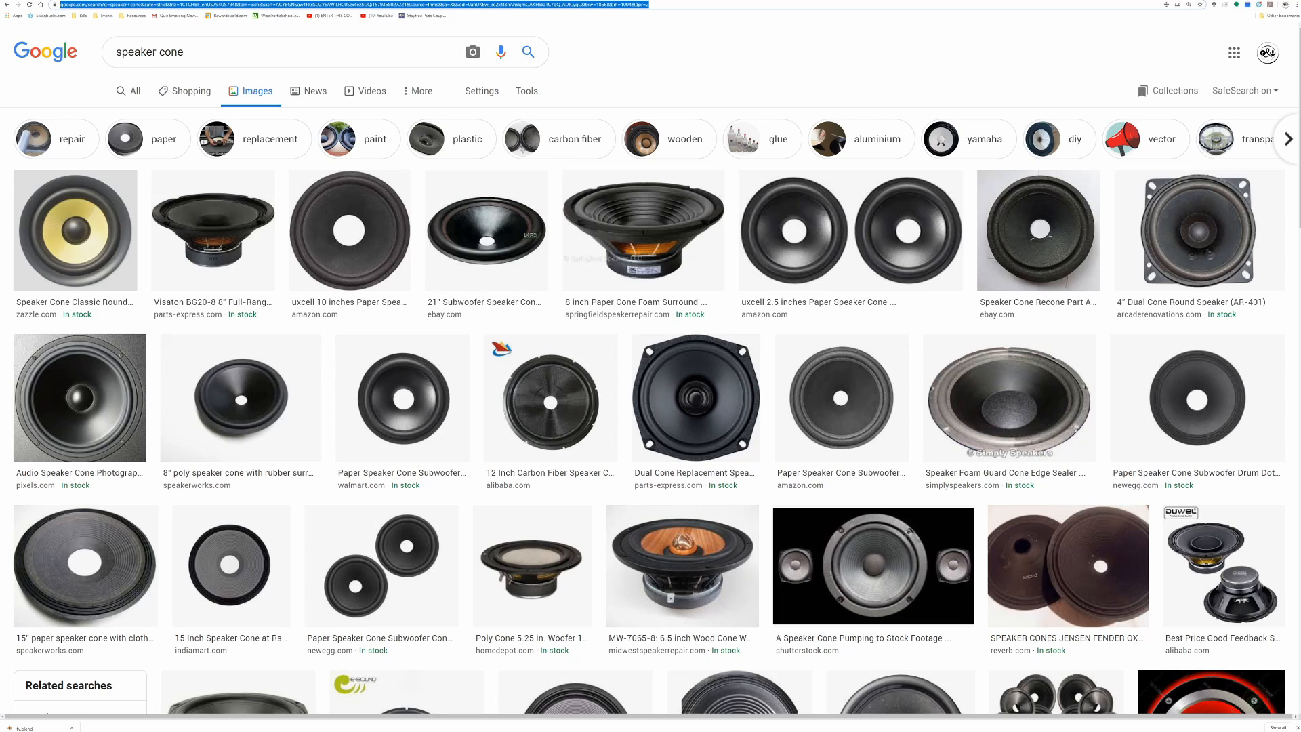
type("19")
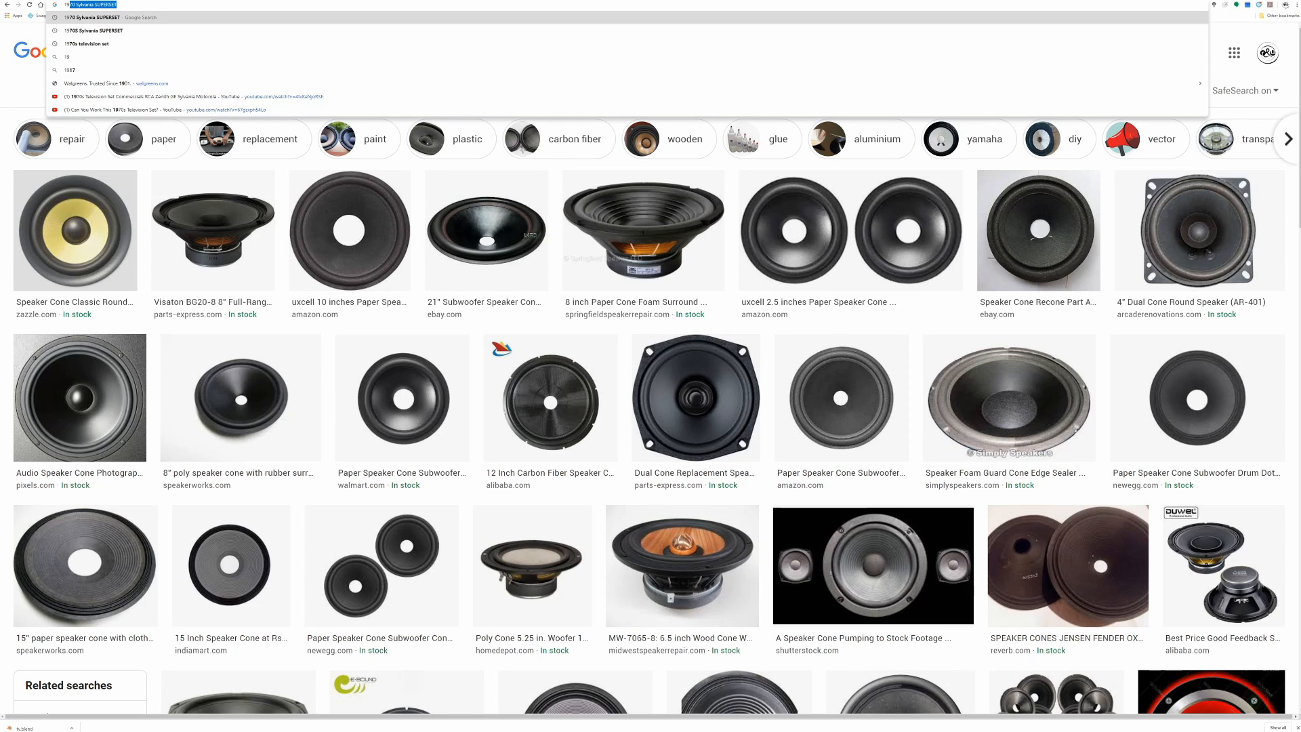
key("Down")
key("Down")
key("Return")
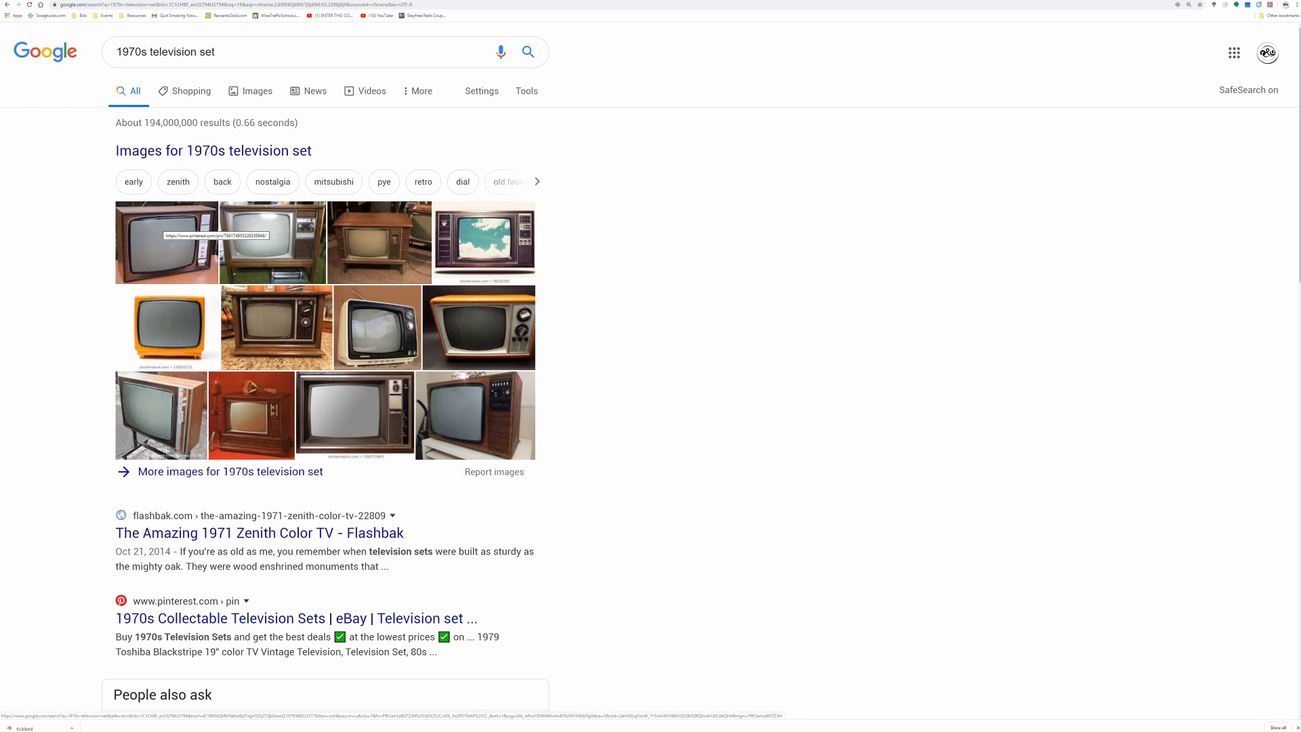
left_click(166, 227)
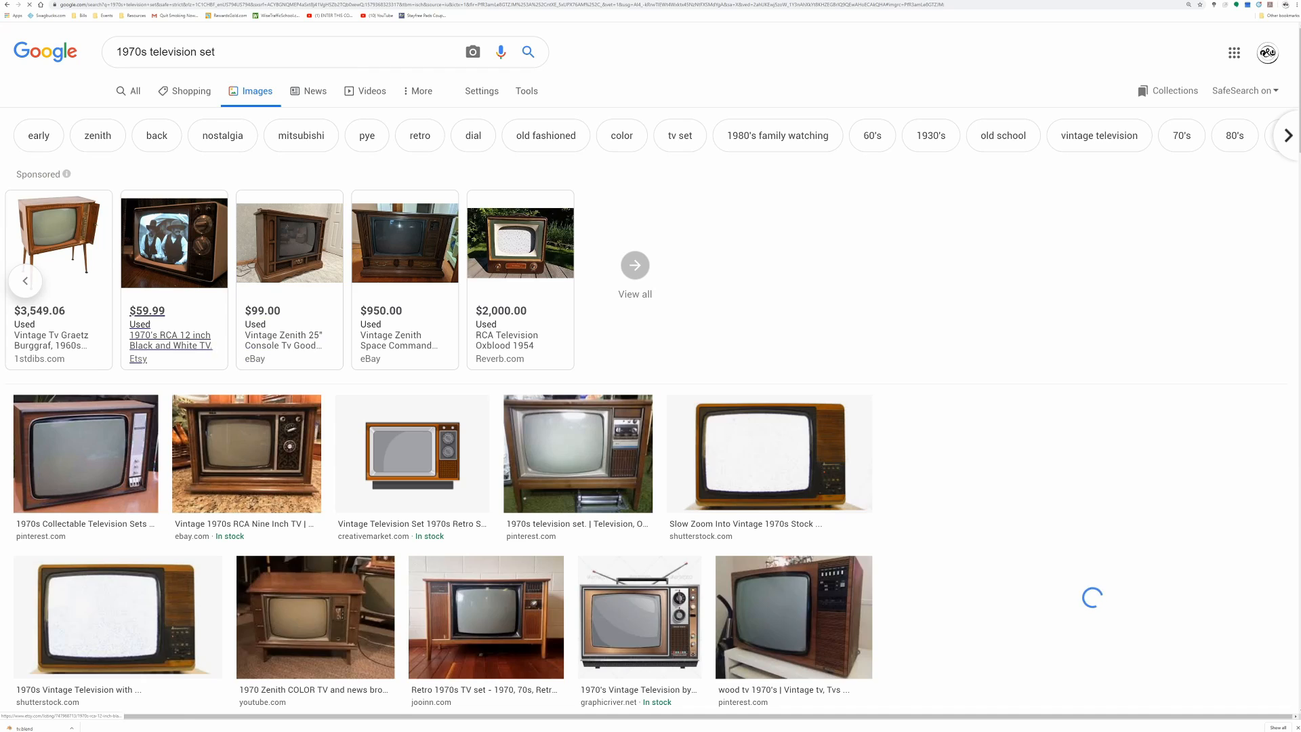
left_click(85, 454)
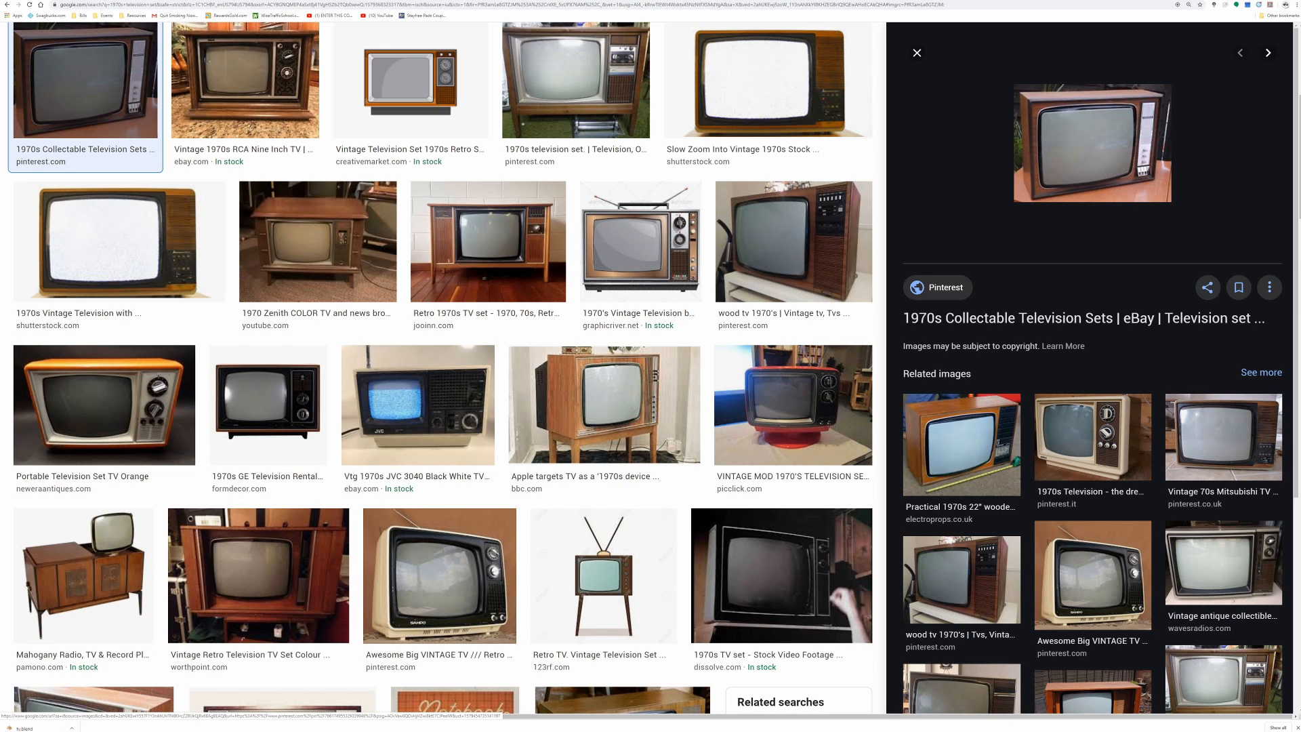
- Switch back to Blender and rename the television body object as TV Box
mouse_move(0, 363)
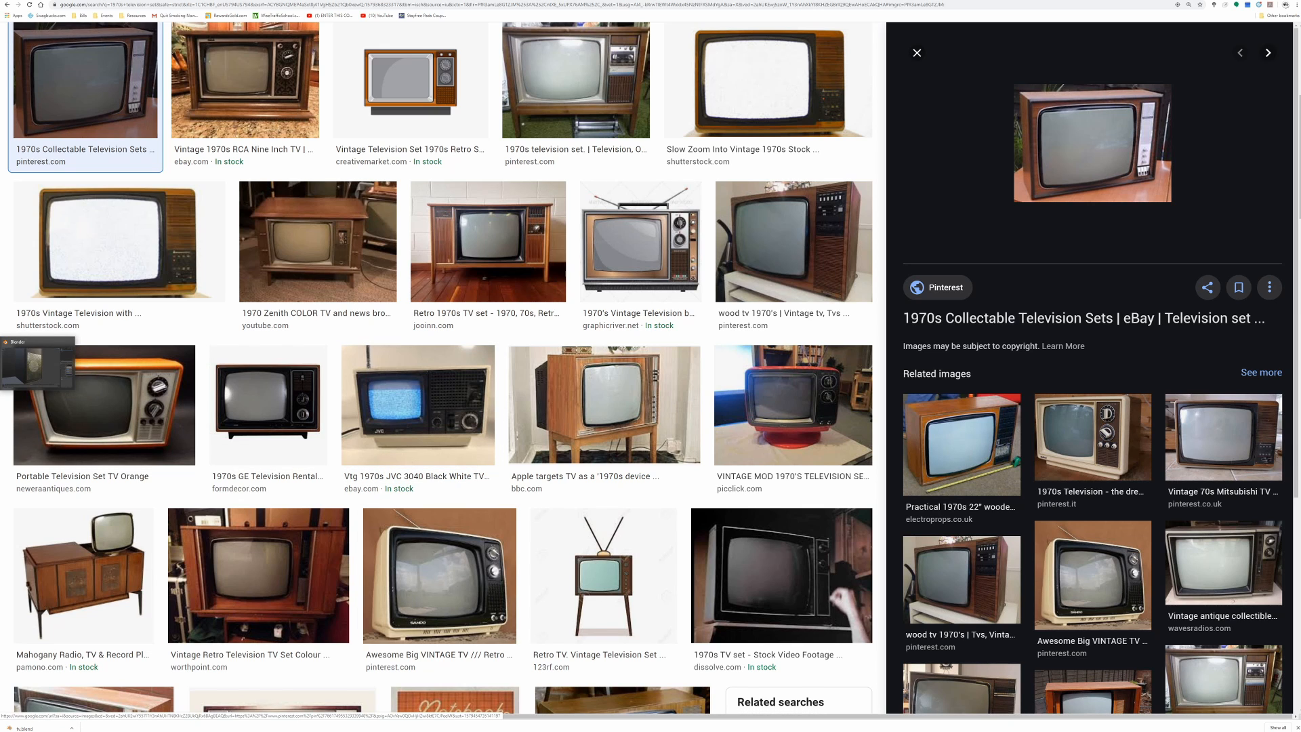
left_click(34, 366)
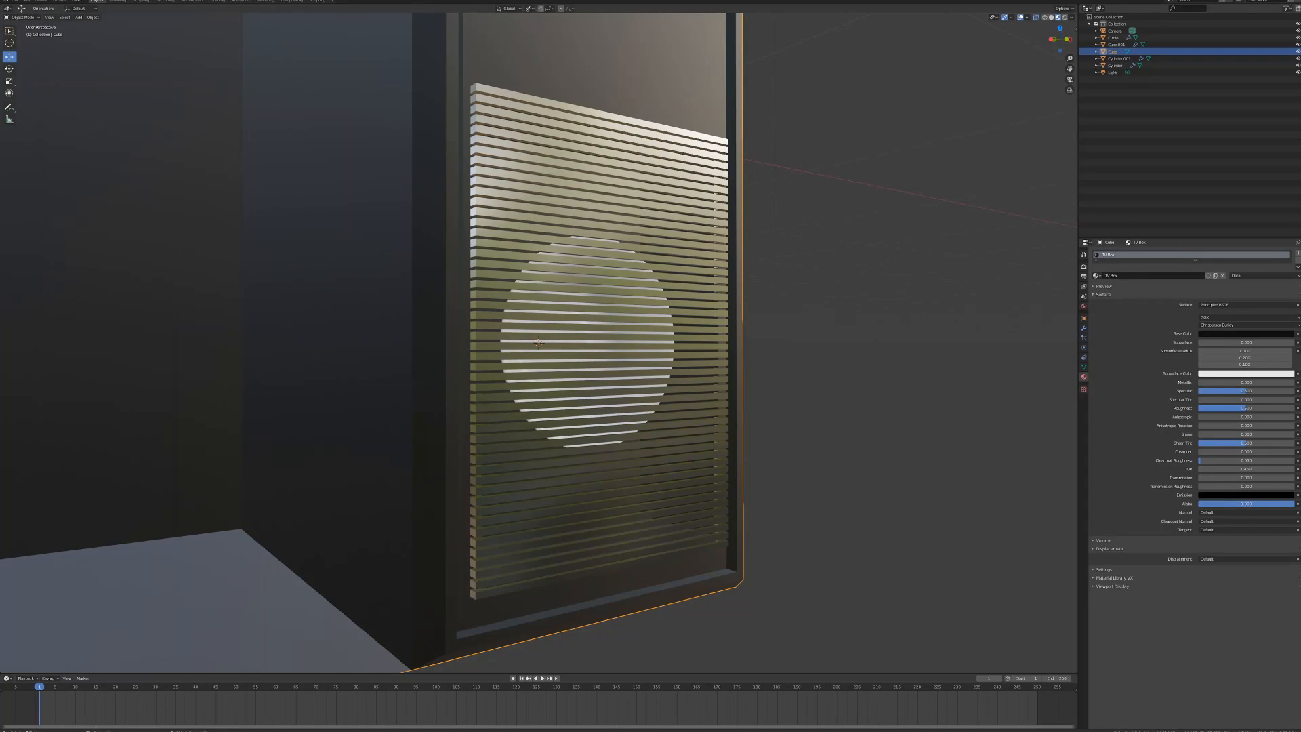
scroll(609, 352, "down", 1)
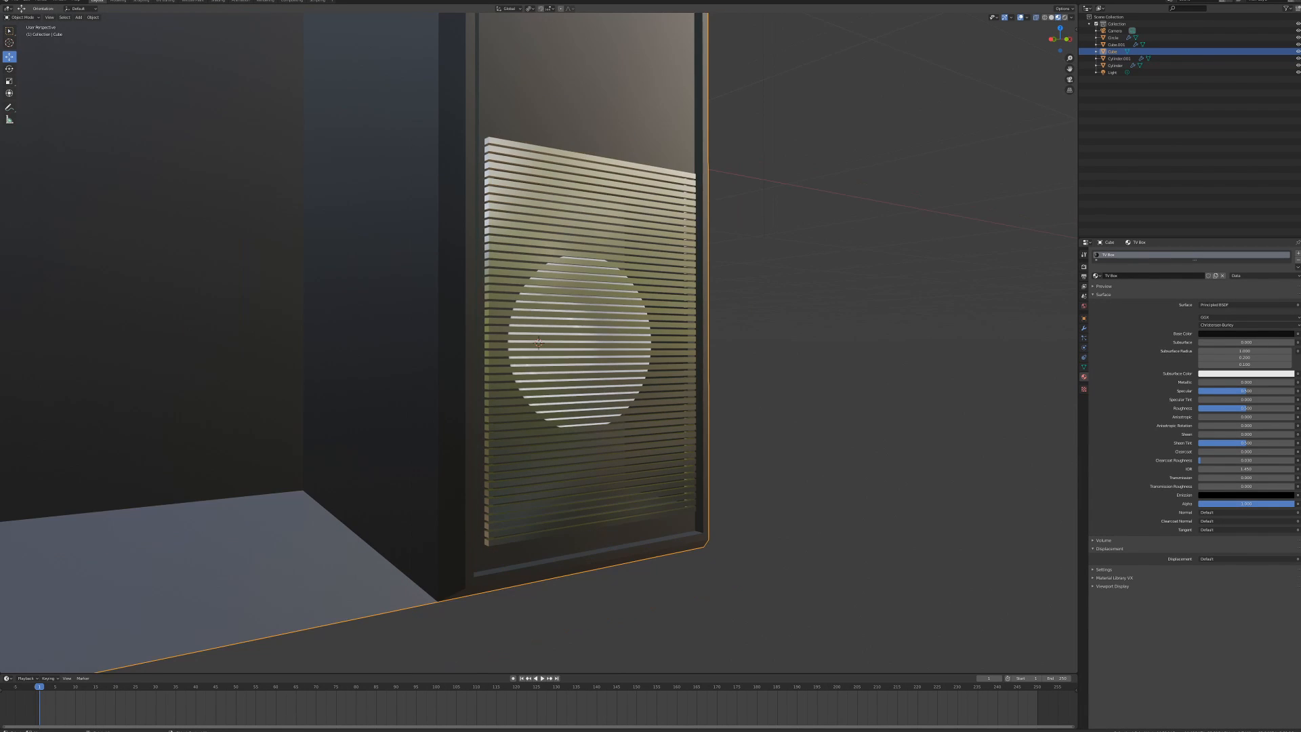
middle_click_drag(610, 352, 494, 406)
middle_click_drag(538, 343, 538, 342)
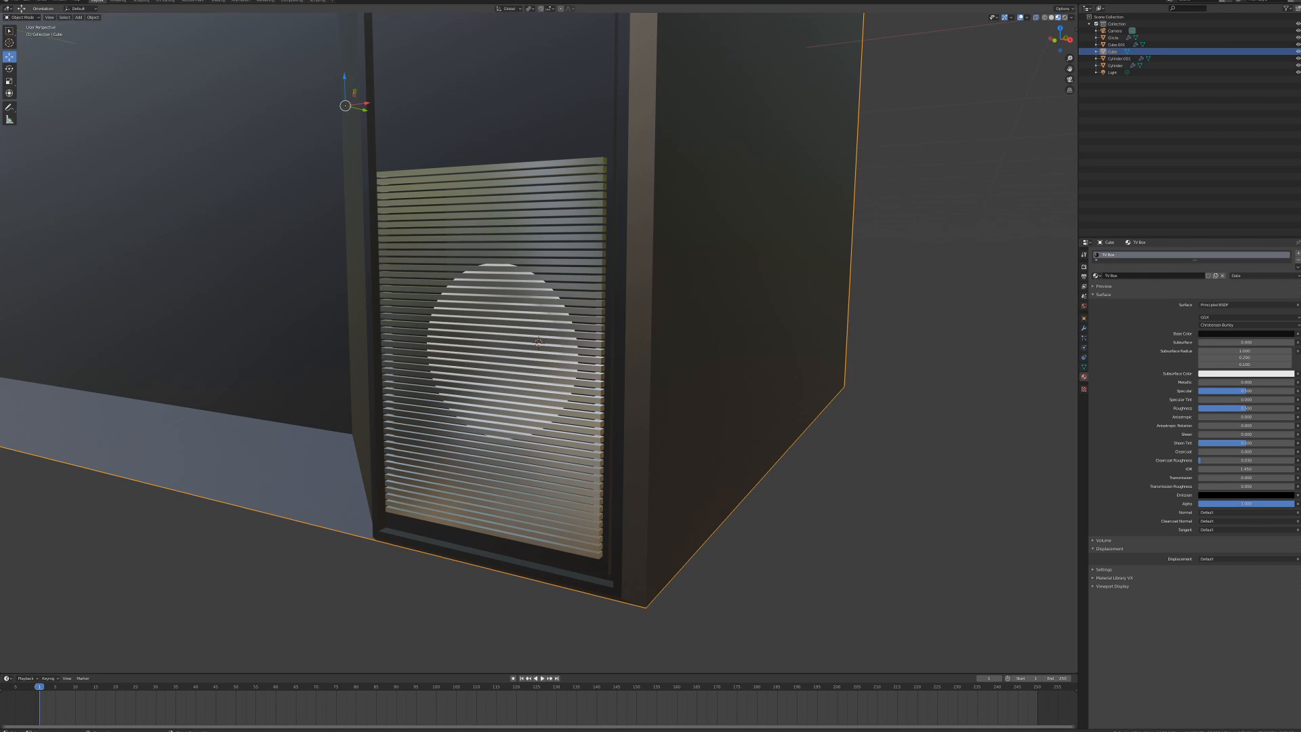
double_click(1112, 51)
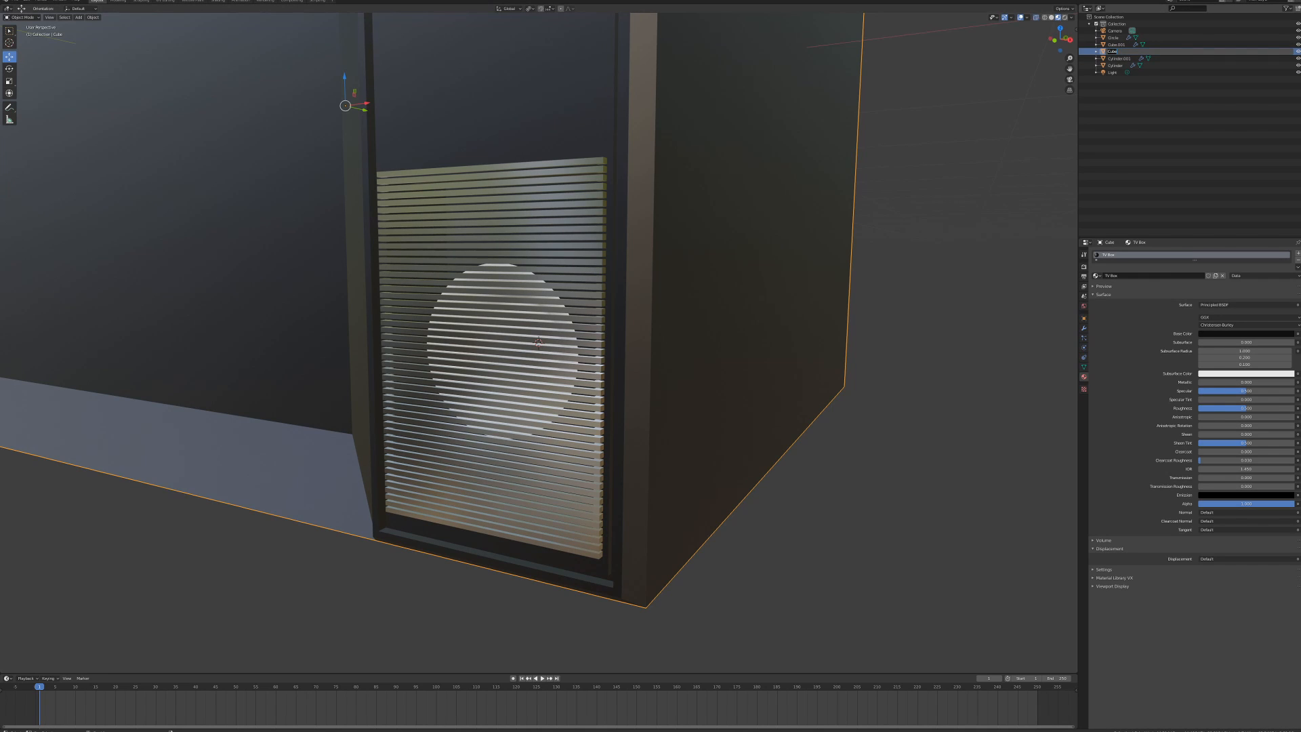
type("TV Box")
key("Return")
- Select the lower knob object and rename it as TV knob
left_click(1115, 58)
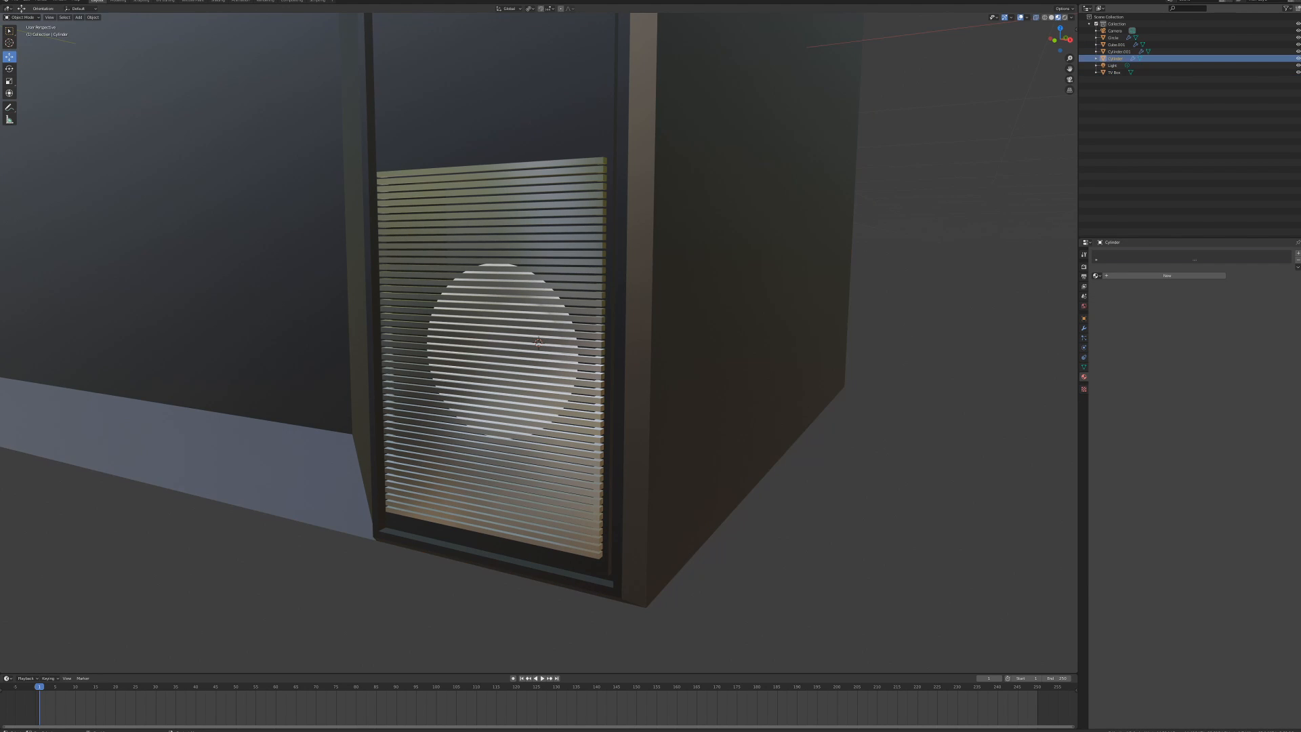
scroll(537, 342, "down", 6)
scroll(538, 342, "up", 2)
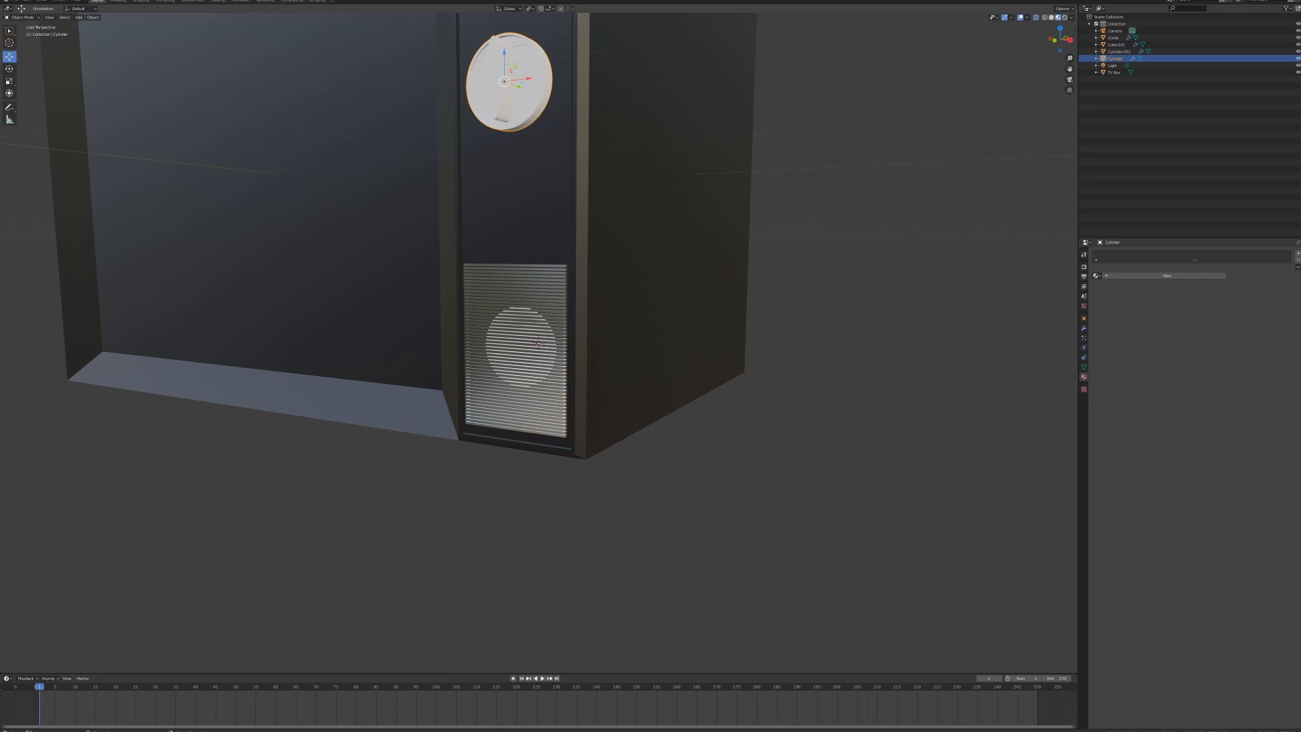
double_click(1115, 58)
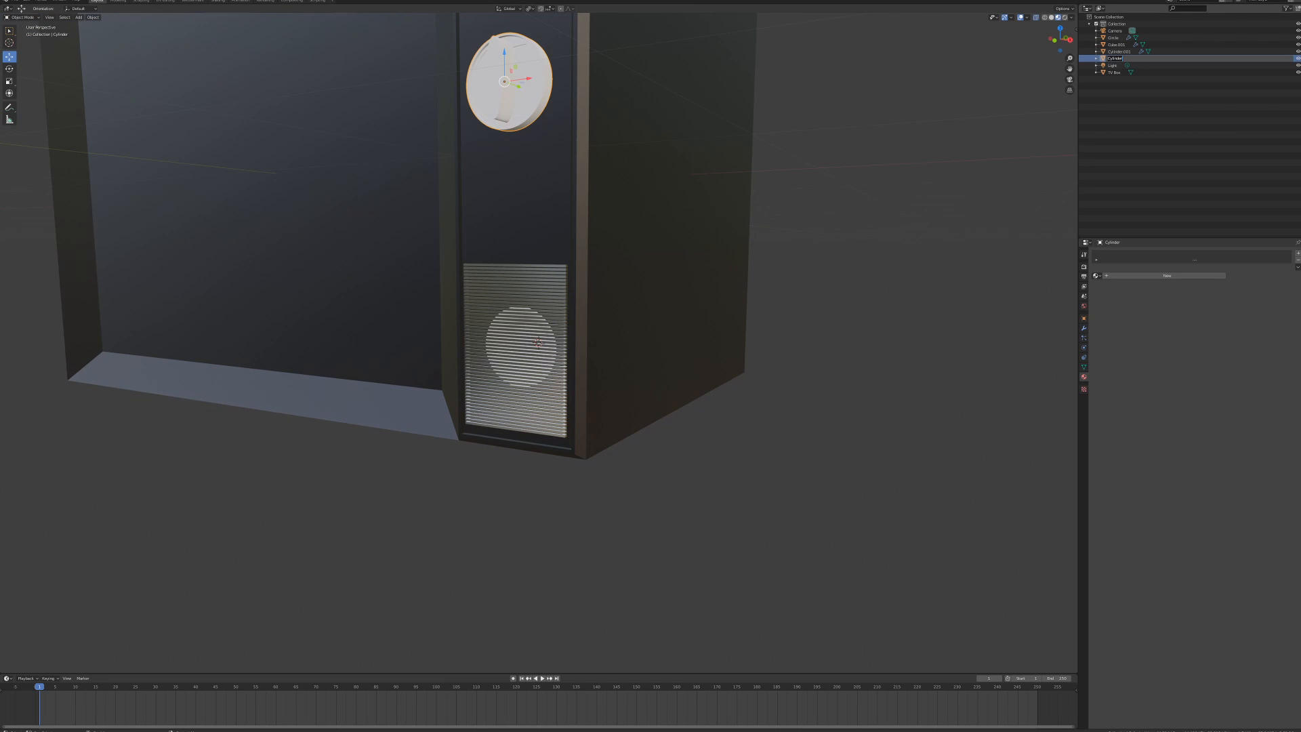
type("TV knob")
key("Return")
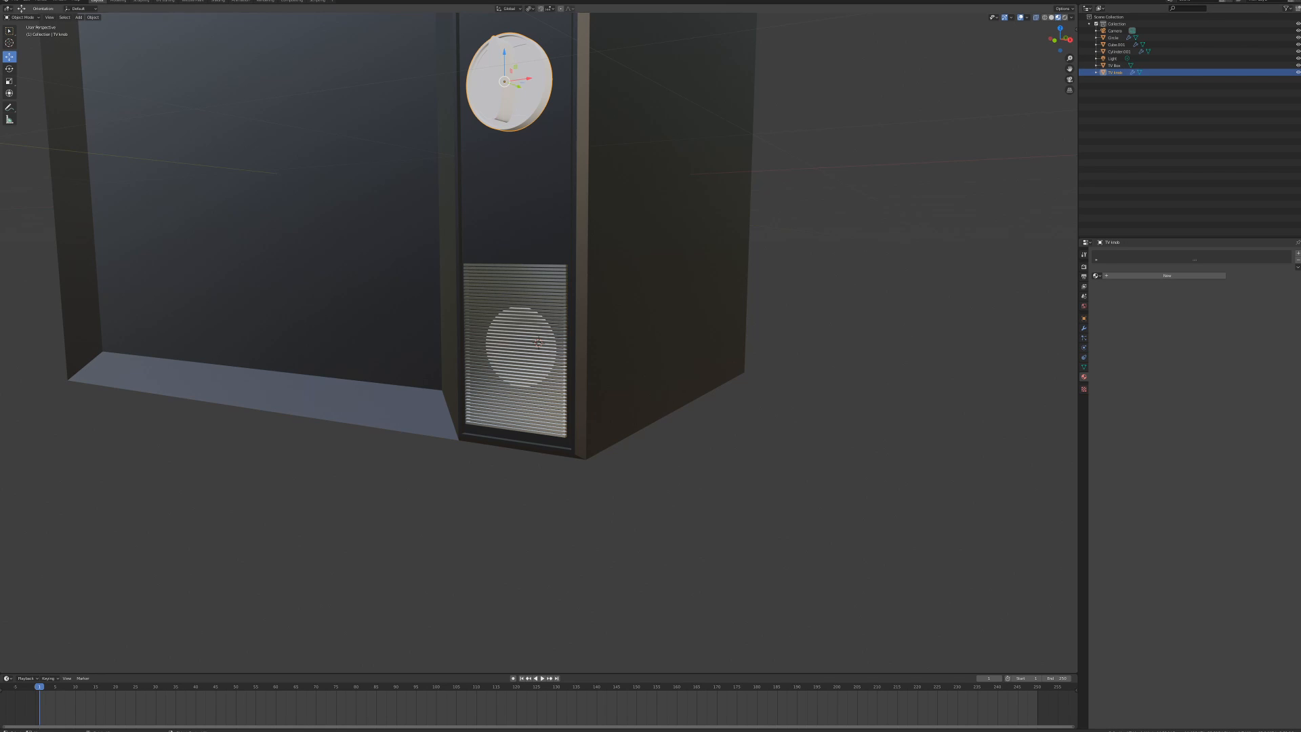
- Select the upper knob object and rename it as TV knob top
middle_click_drag(542, 190, 545, 365, "shift")
left_click(511, 134)
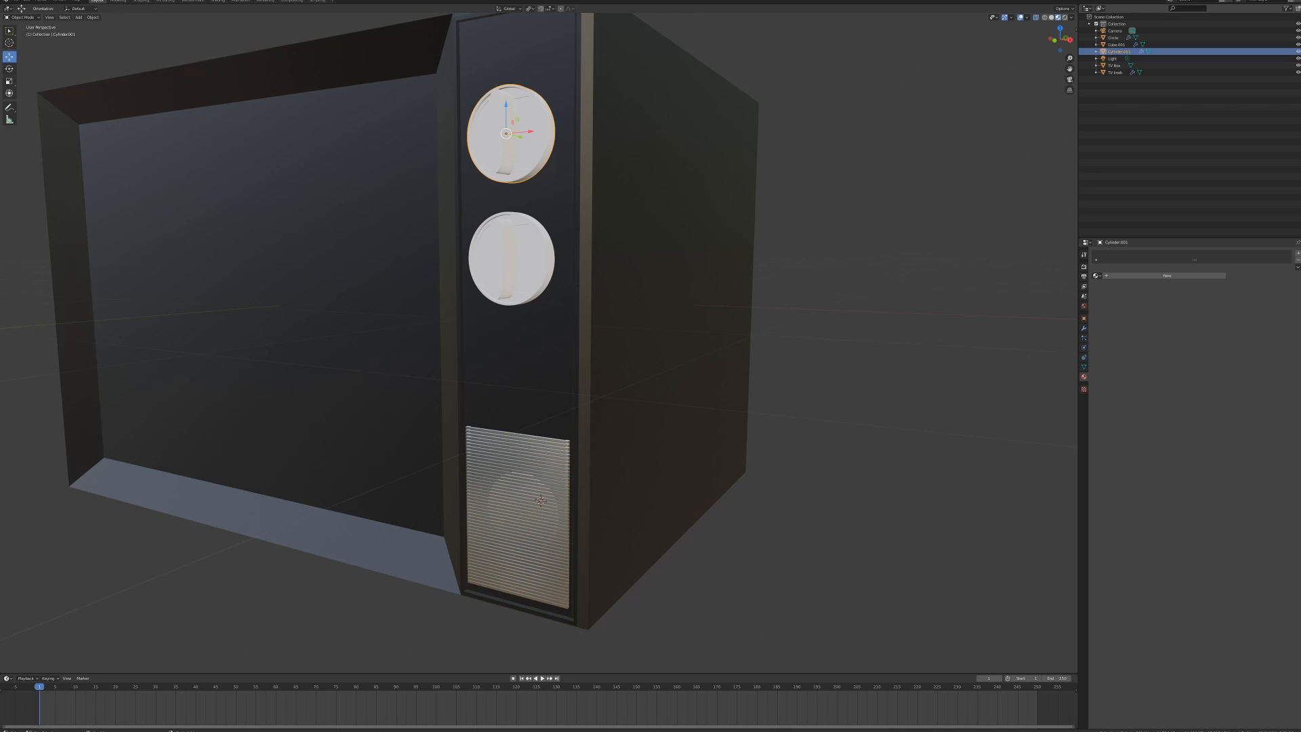
double_click(1119, 51)
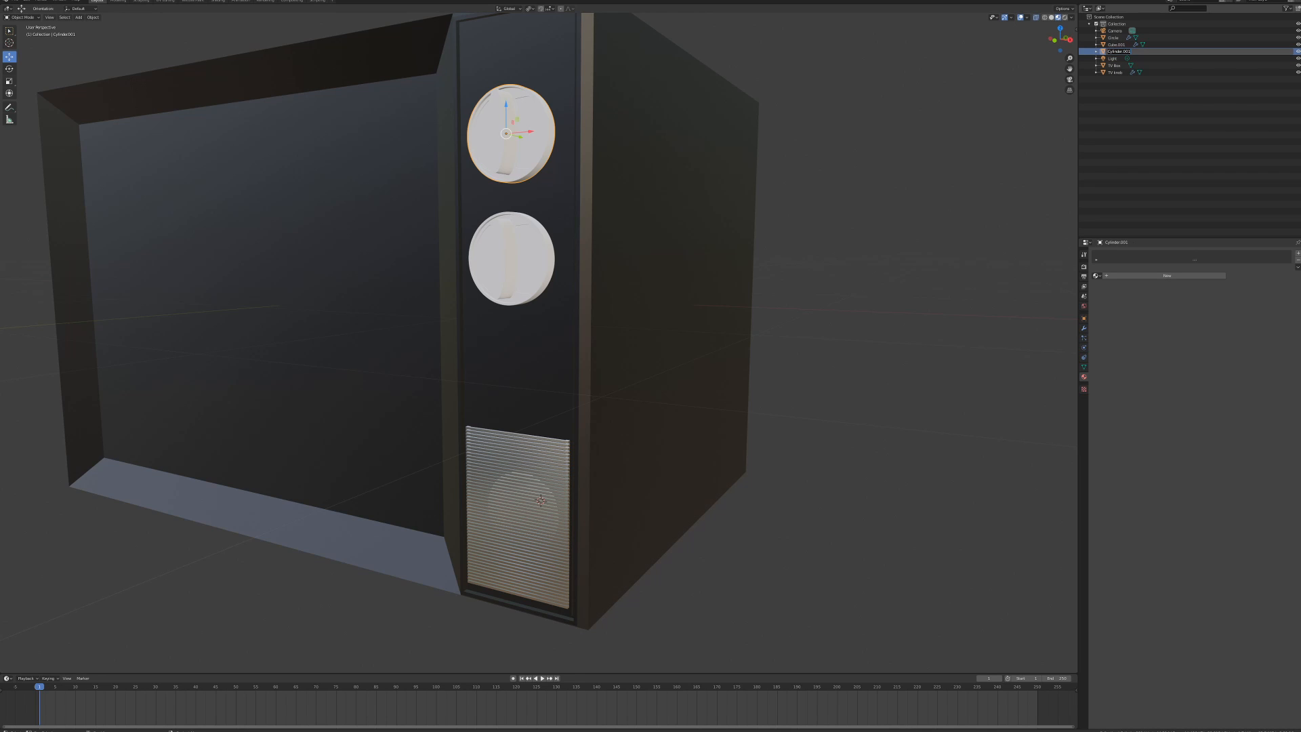
type("TV know top")
key("Return")
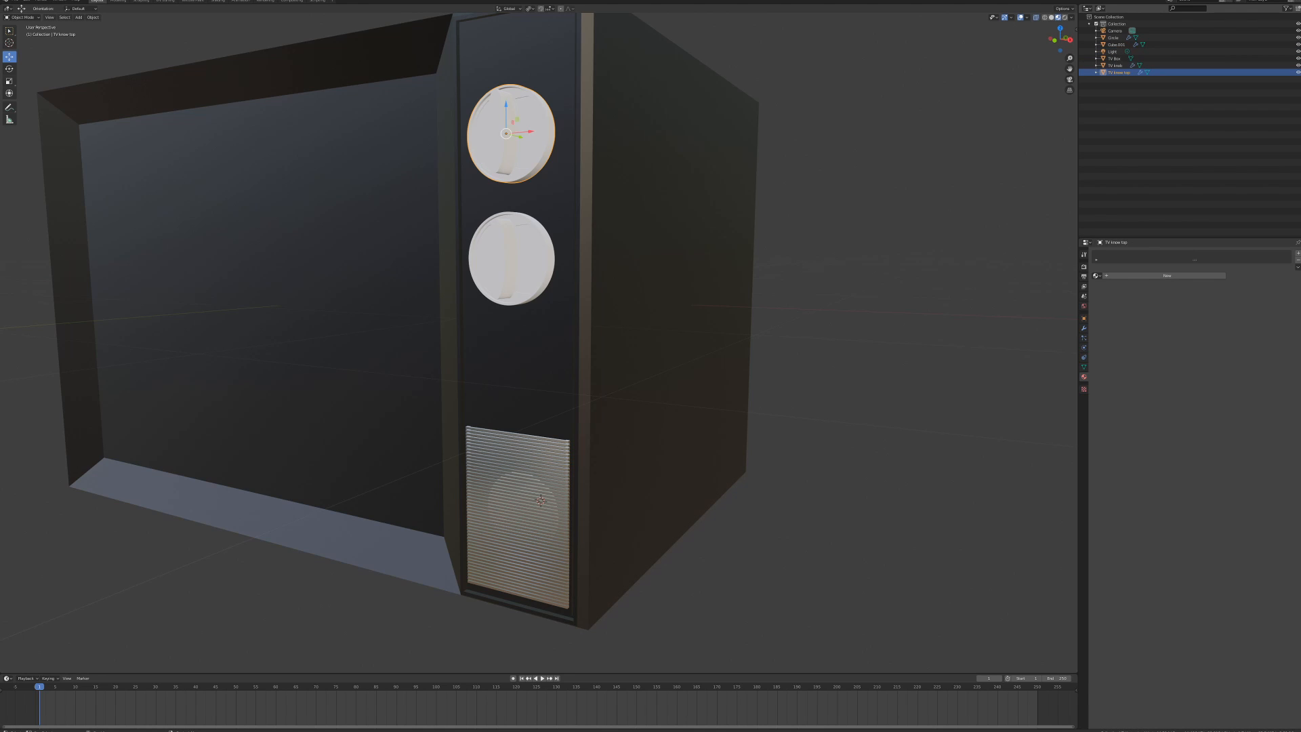
- Identify the vent slats object and rename it as Grill
left_click(657, 284)
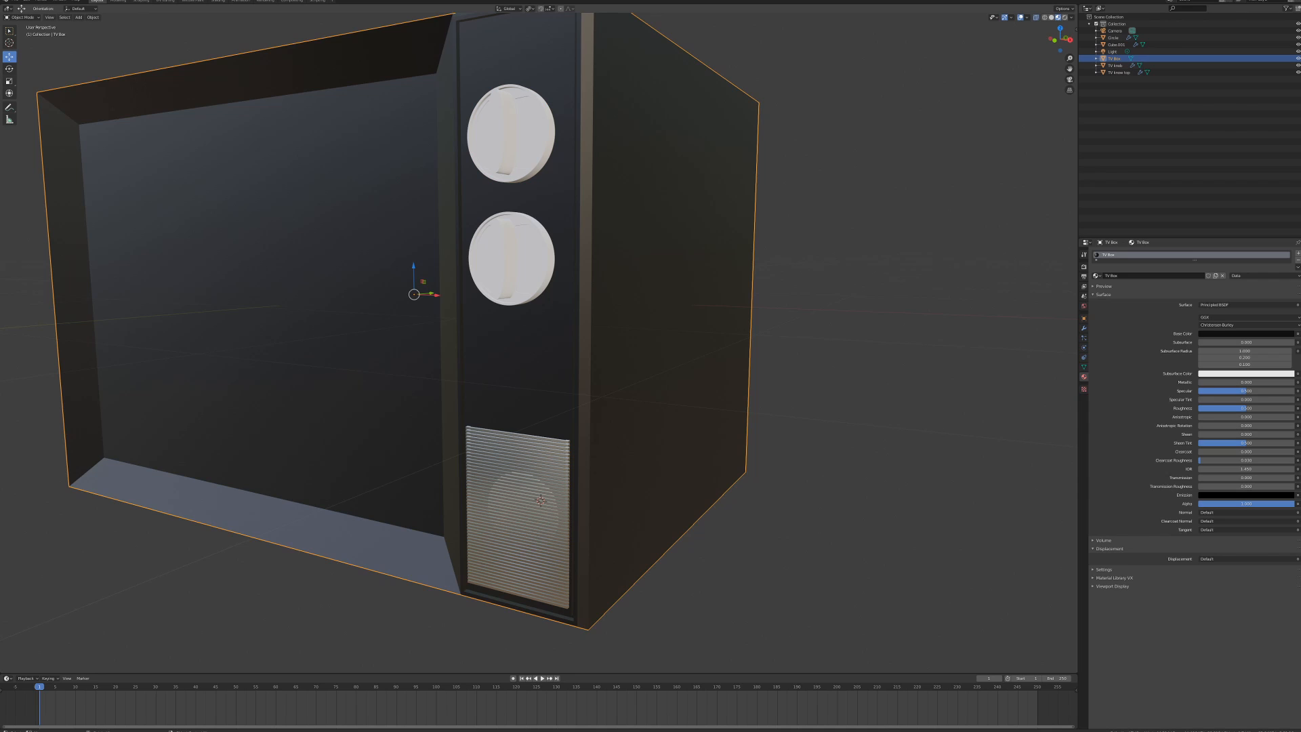
left_click(518, 519)
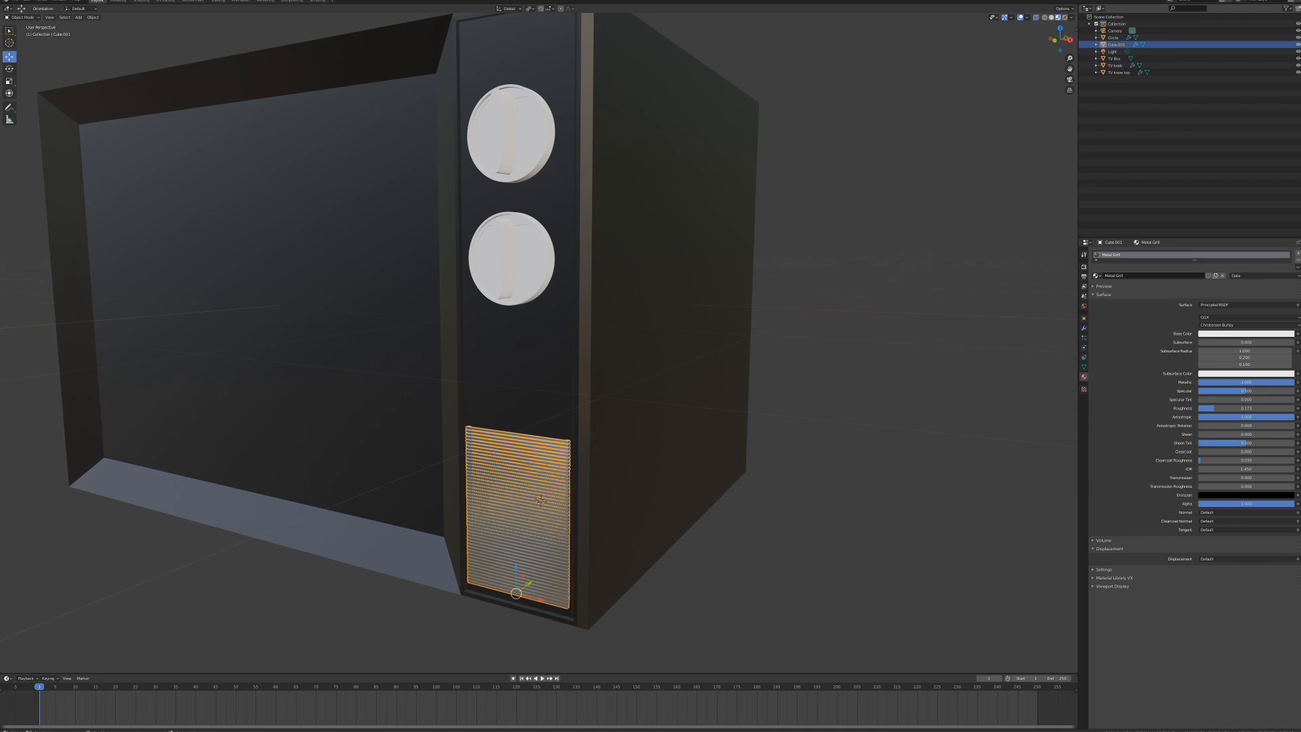
left_click(1114, 38)
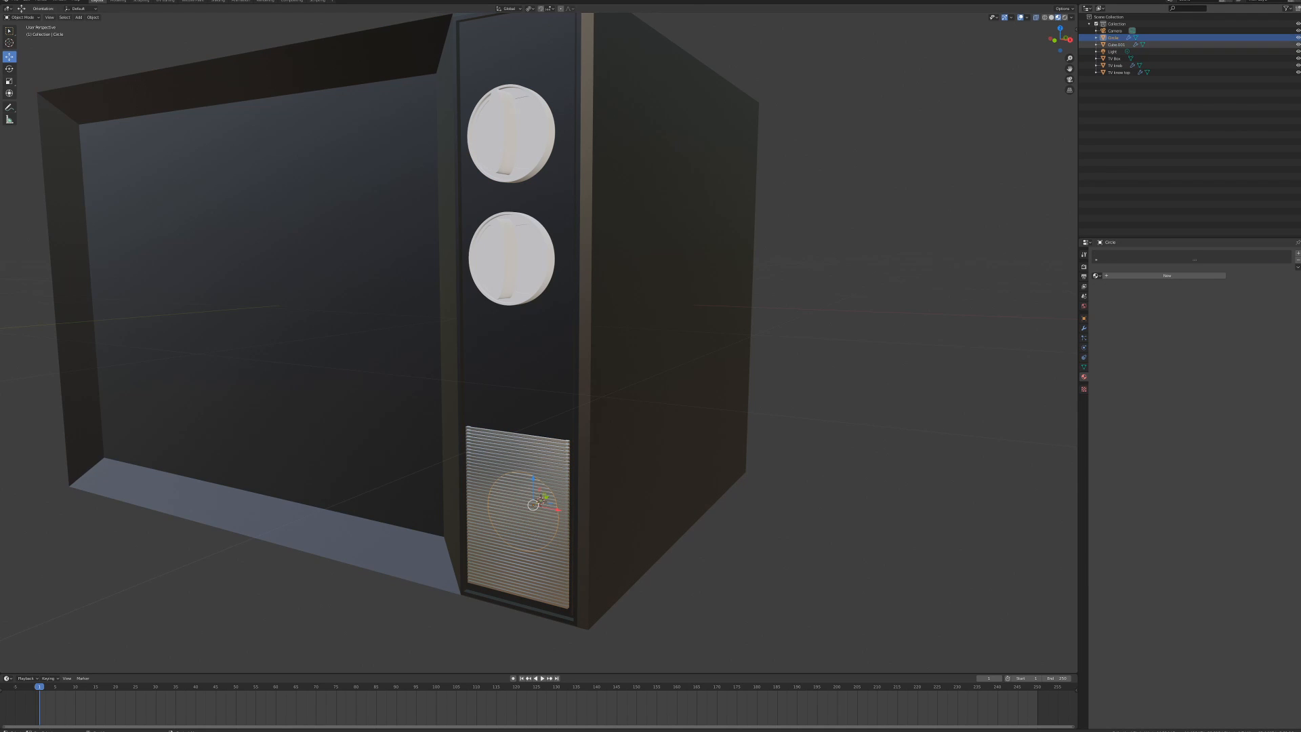
double_click(1116, 45)
type("Grill")
key("Return")
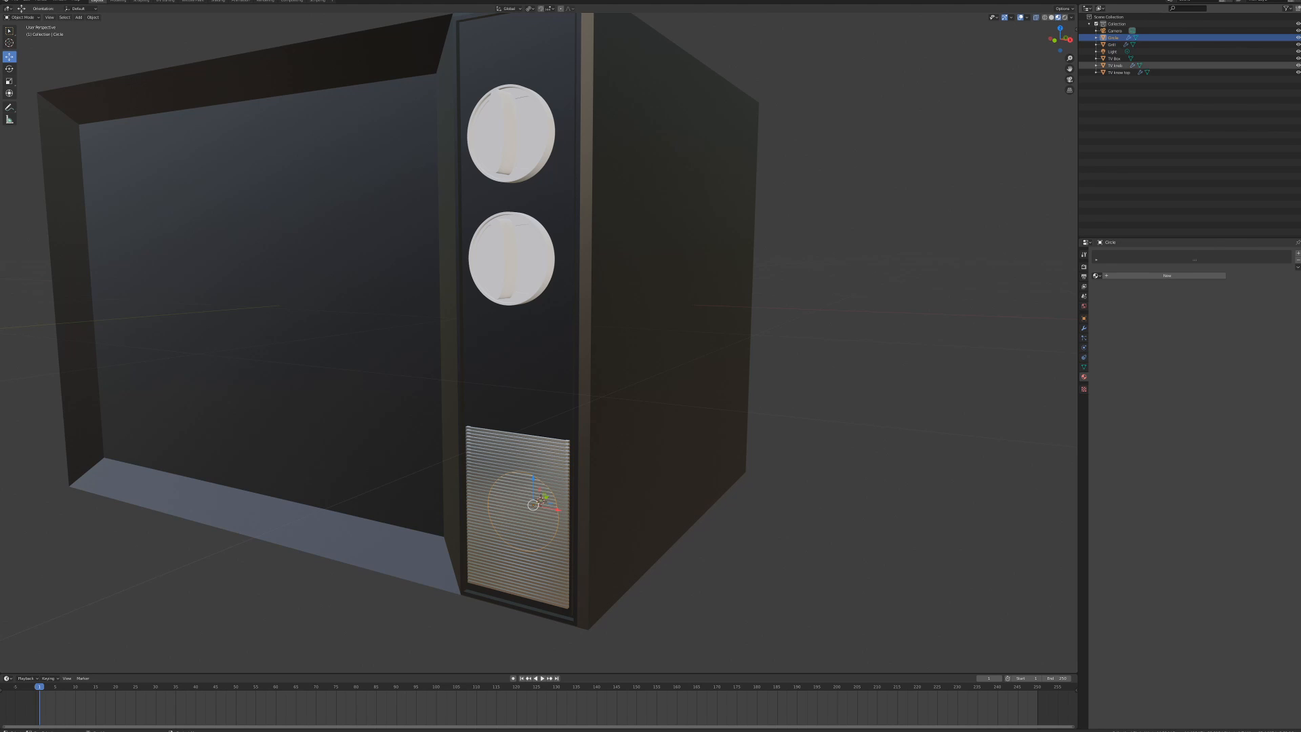
- Select the circular cone object behind the slats and rename it as Speaker
left_click(540, 500)
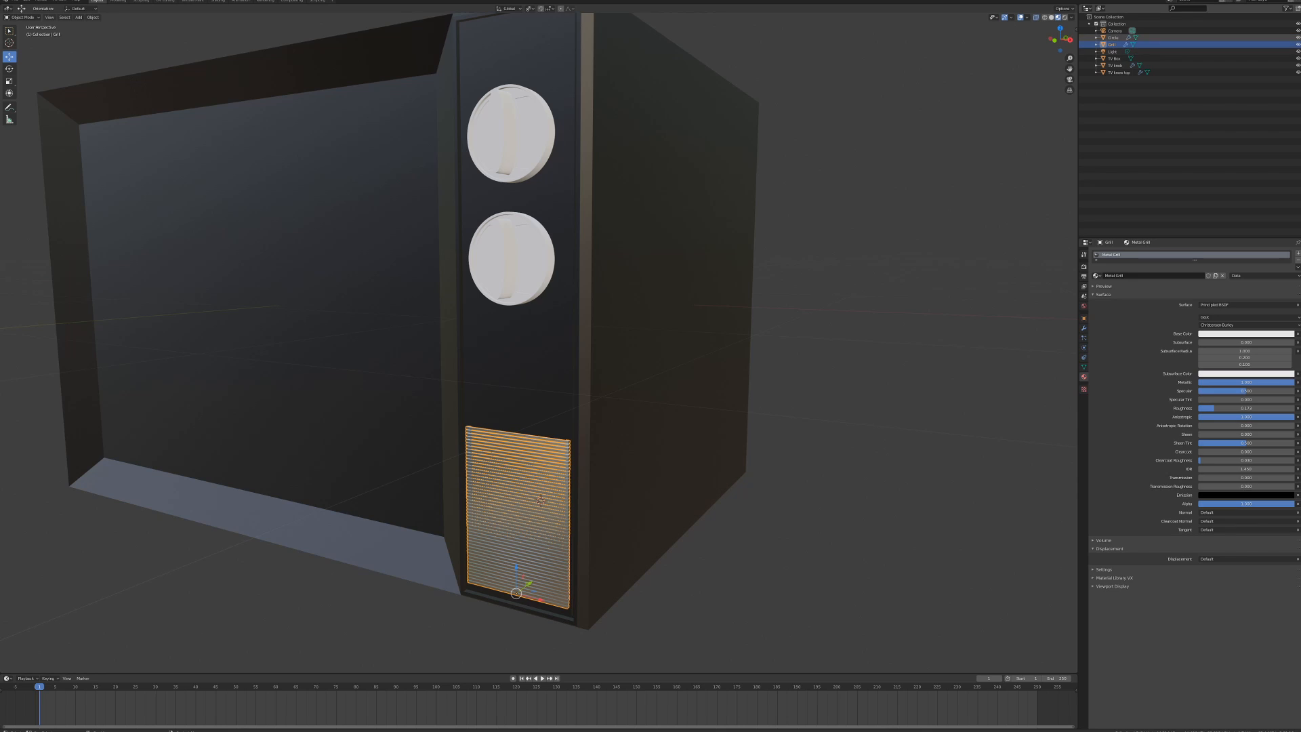
left_click(540, 500)
double_click(1113, 38)
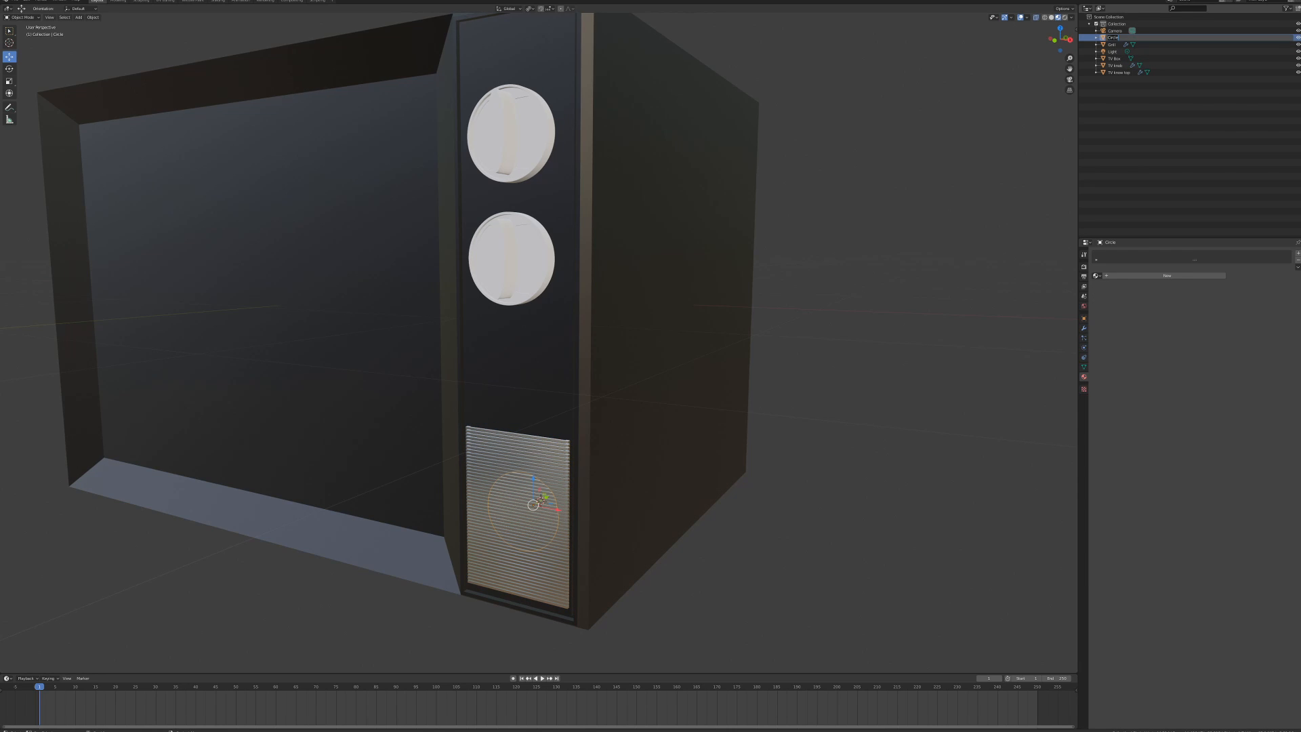
type("Spi")
key("Return")
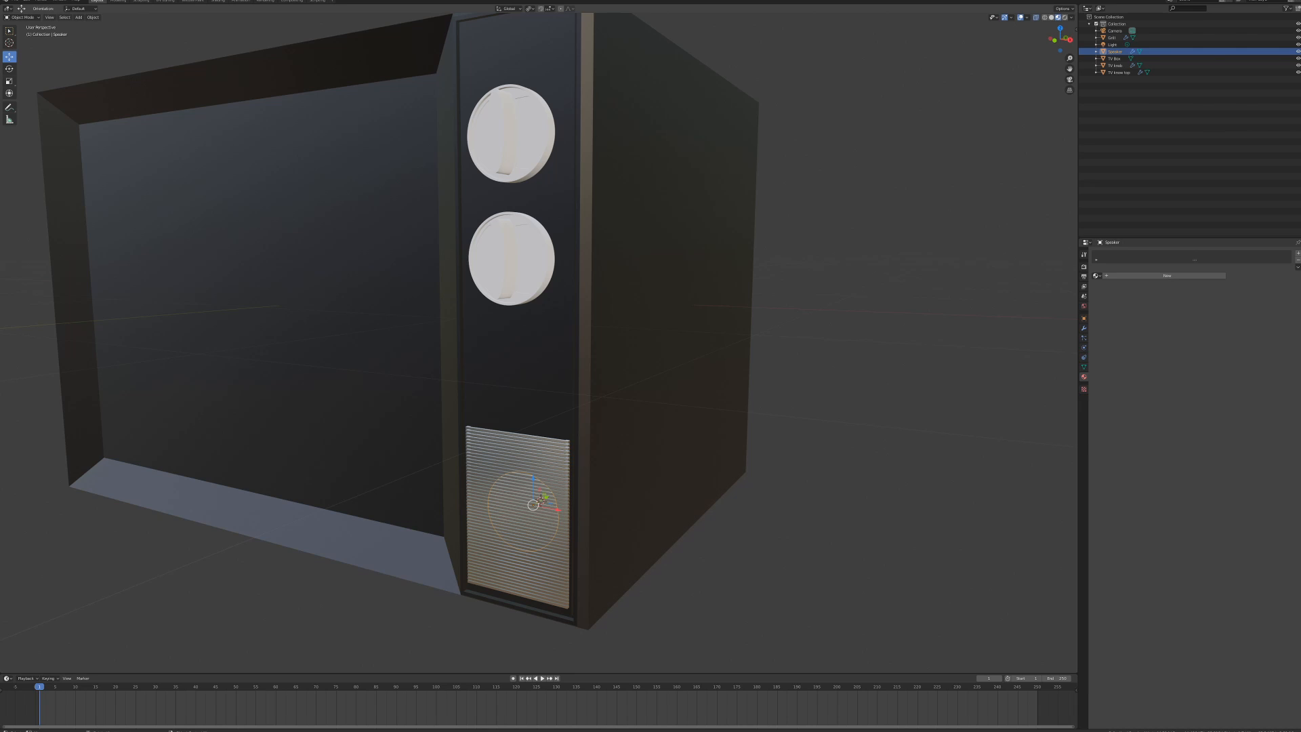
- Select the lower TV knob and give it the existing Metal Grill.001 material
left_click(515, 136)
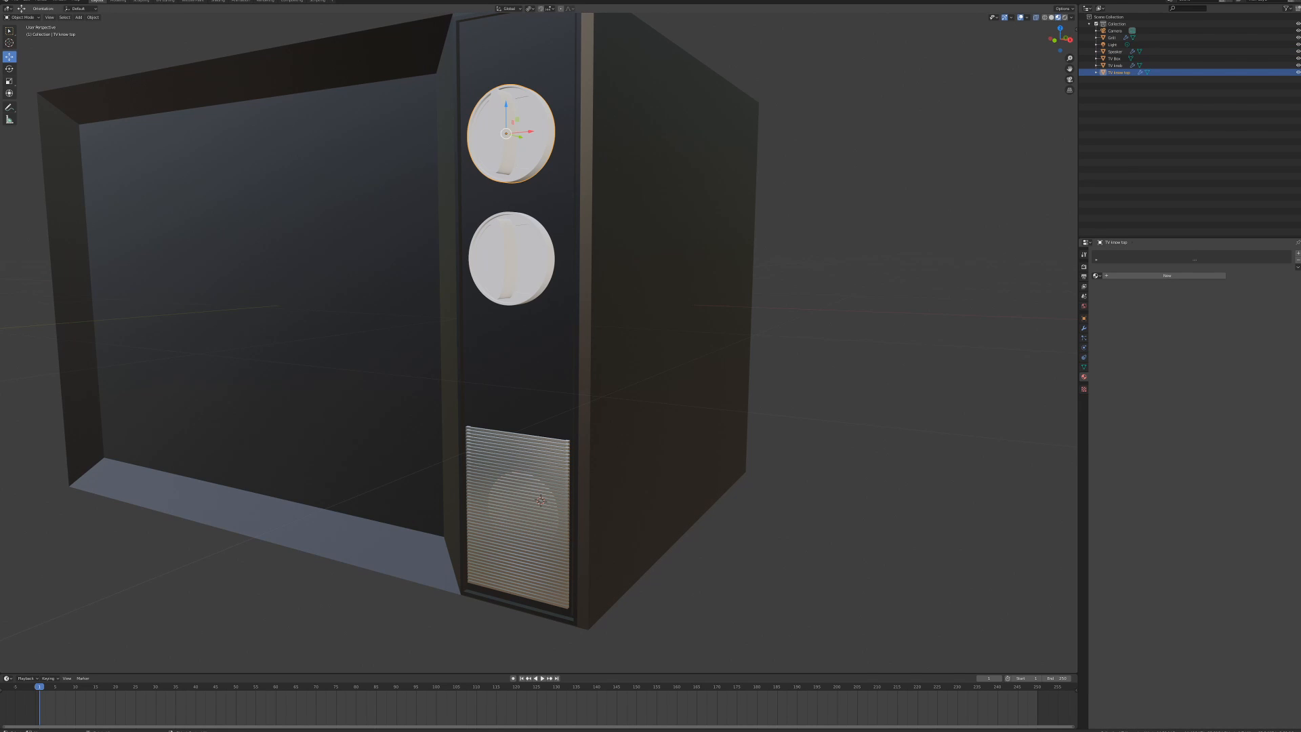
left_click(512, 261)
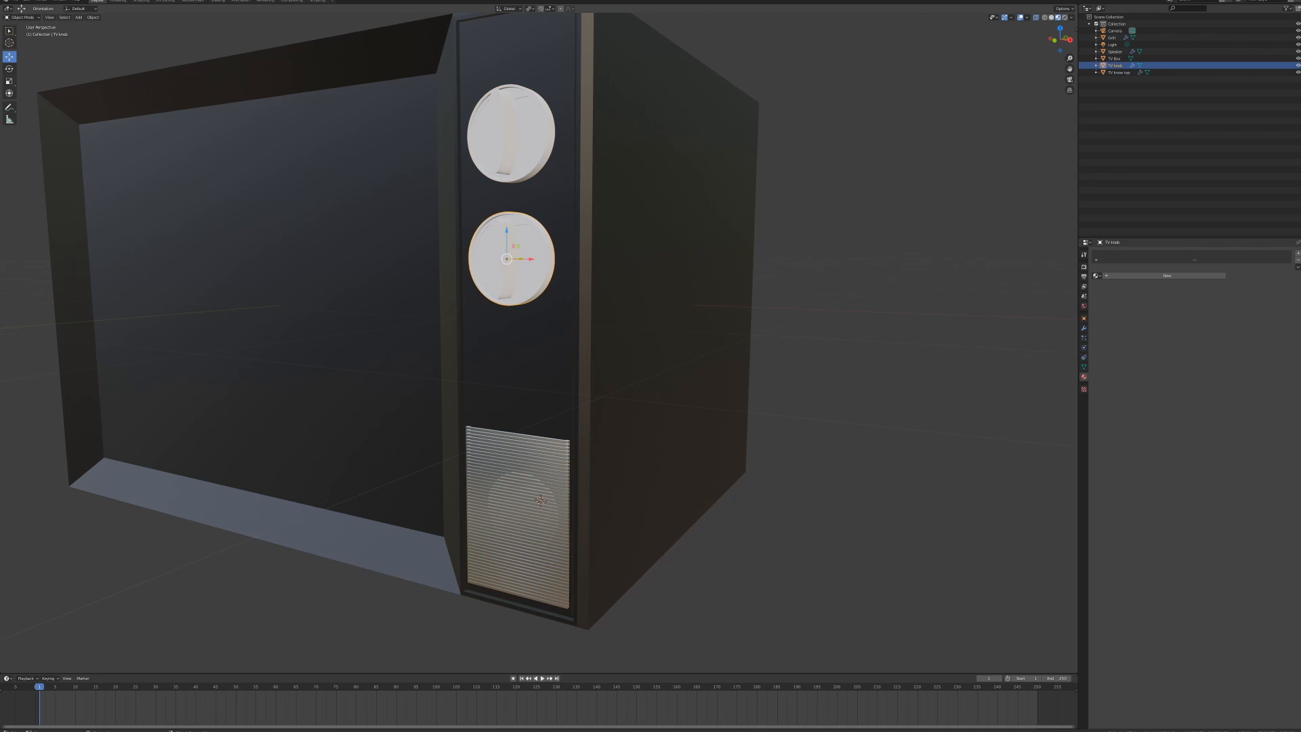
scroll(513, 262, "up", 2)
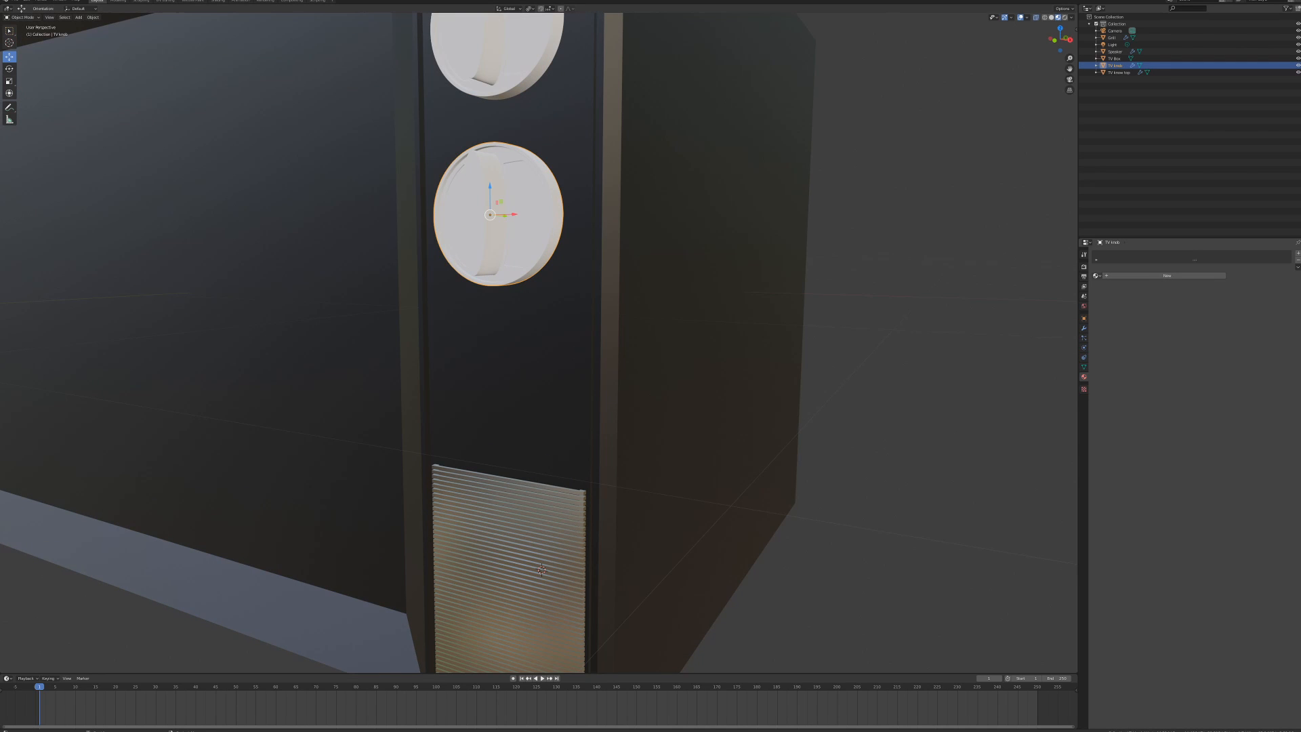
left_click(1095, 275)
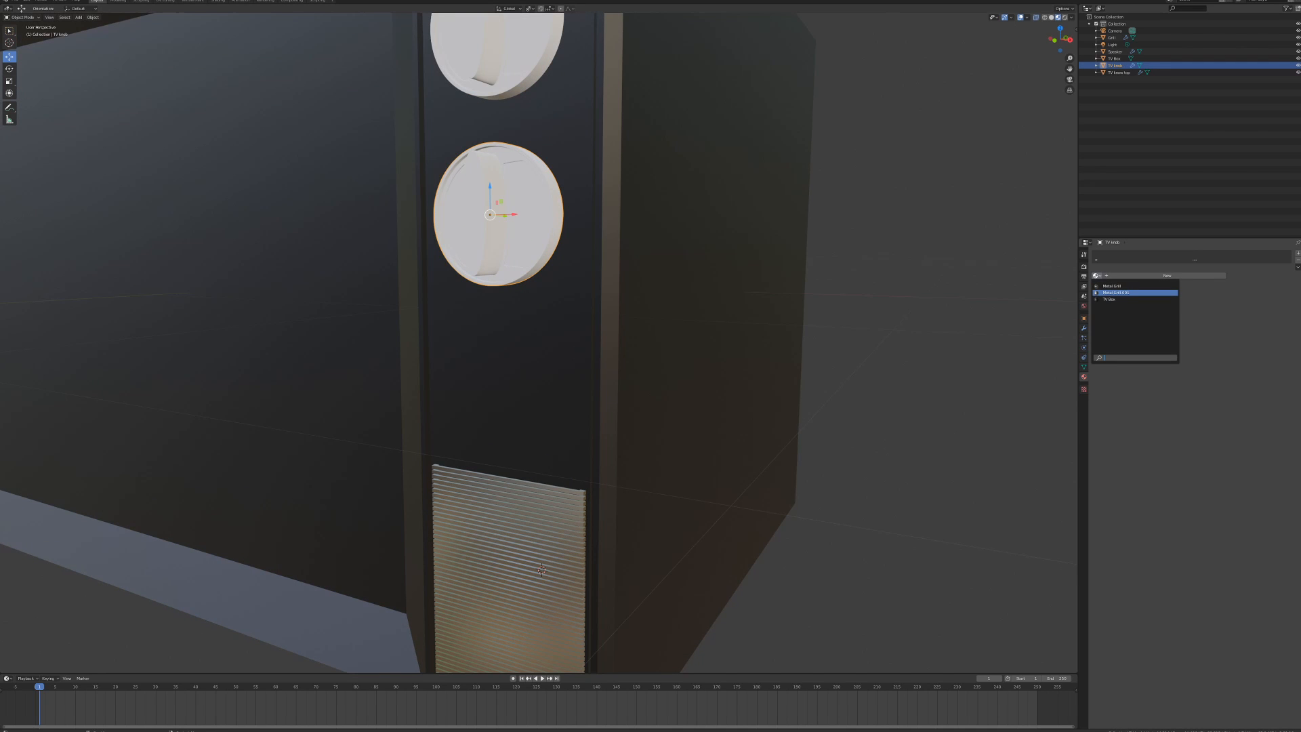
left_click(1117, 293)
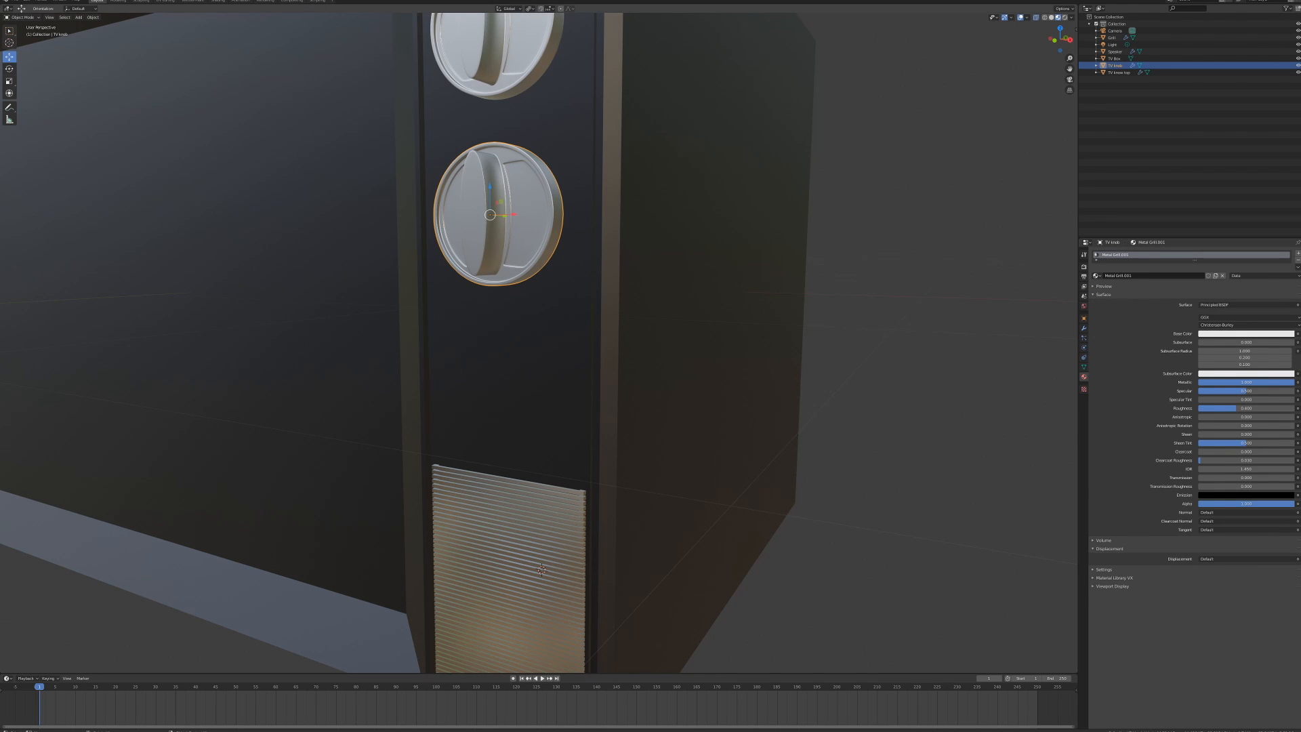
- Select all the recessed faces on both sides of the lower knob's central grip
key("Tab")
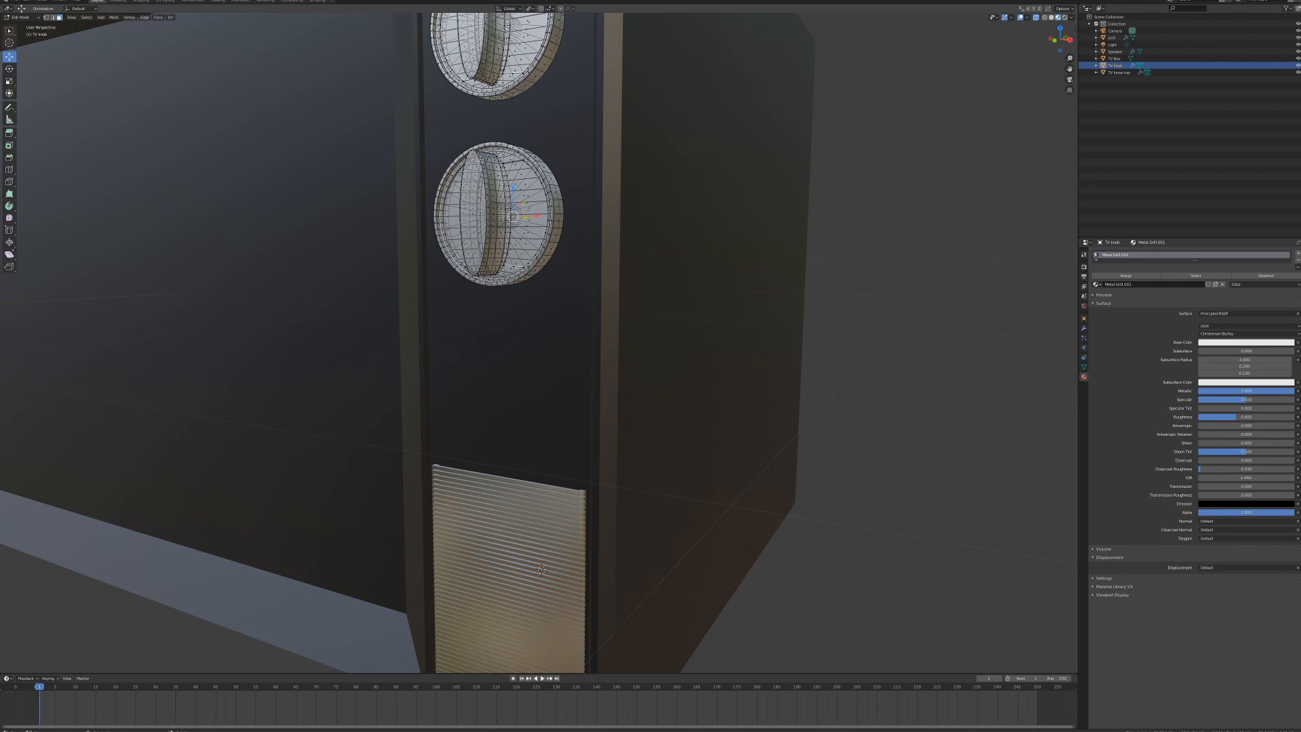
left_click(521, 174)
scroll(539, 343, "up", 2)
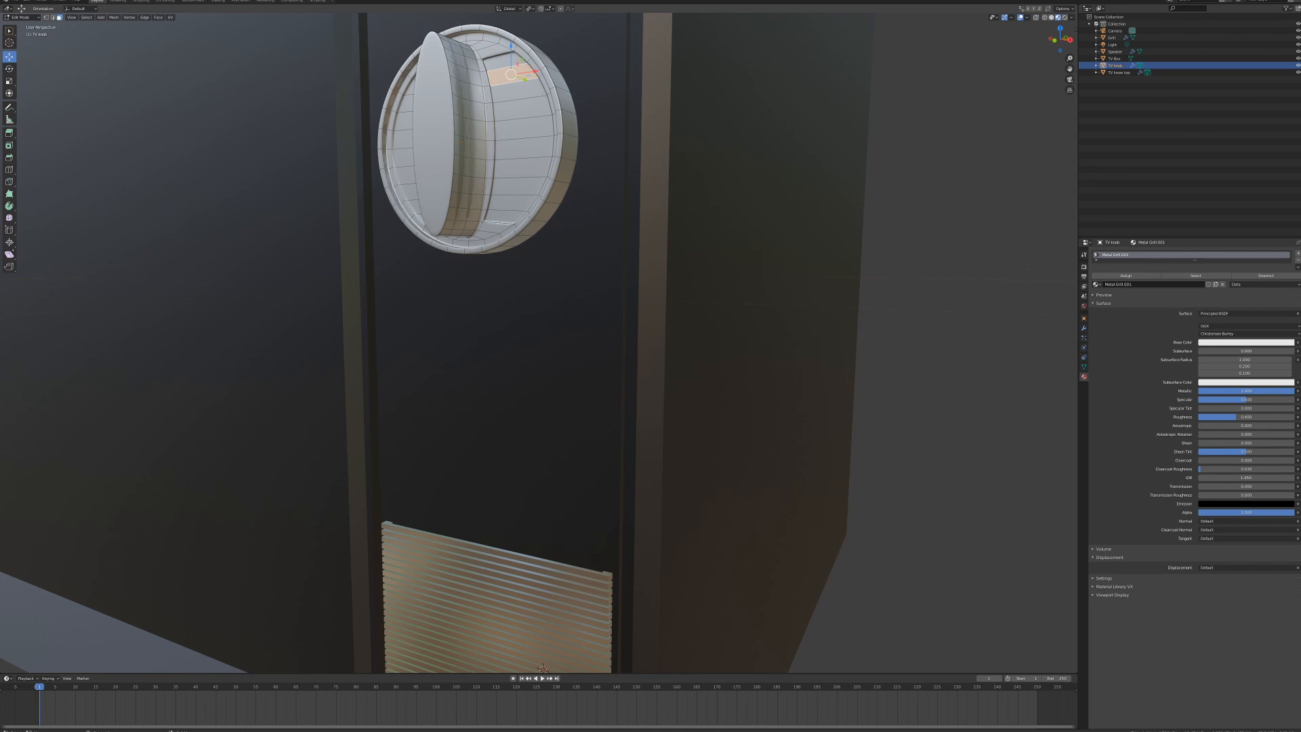
left_click(504, 61)
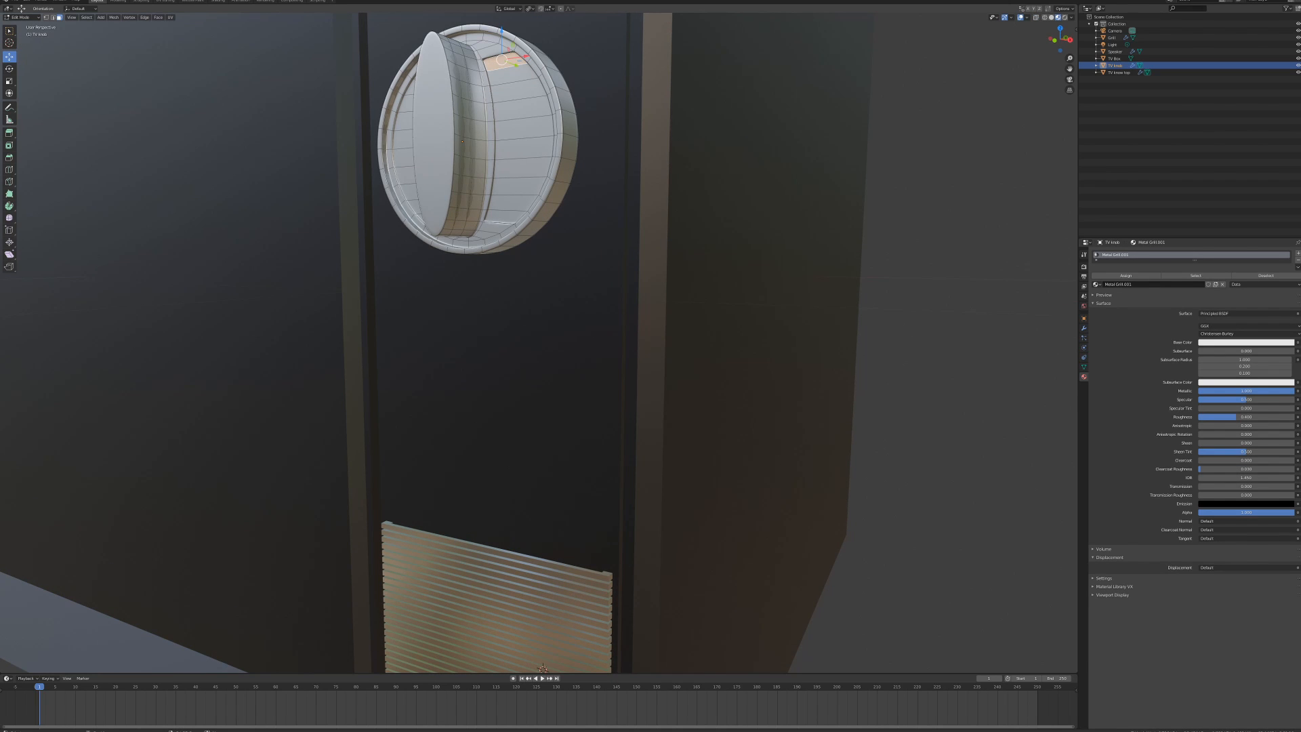
double_click(514, 202)
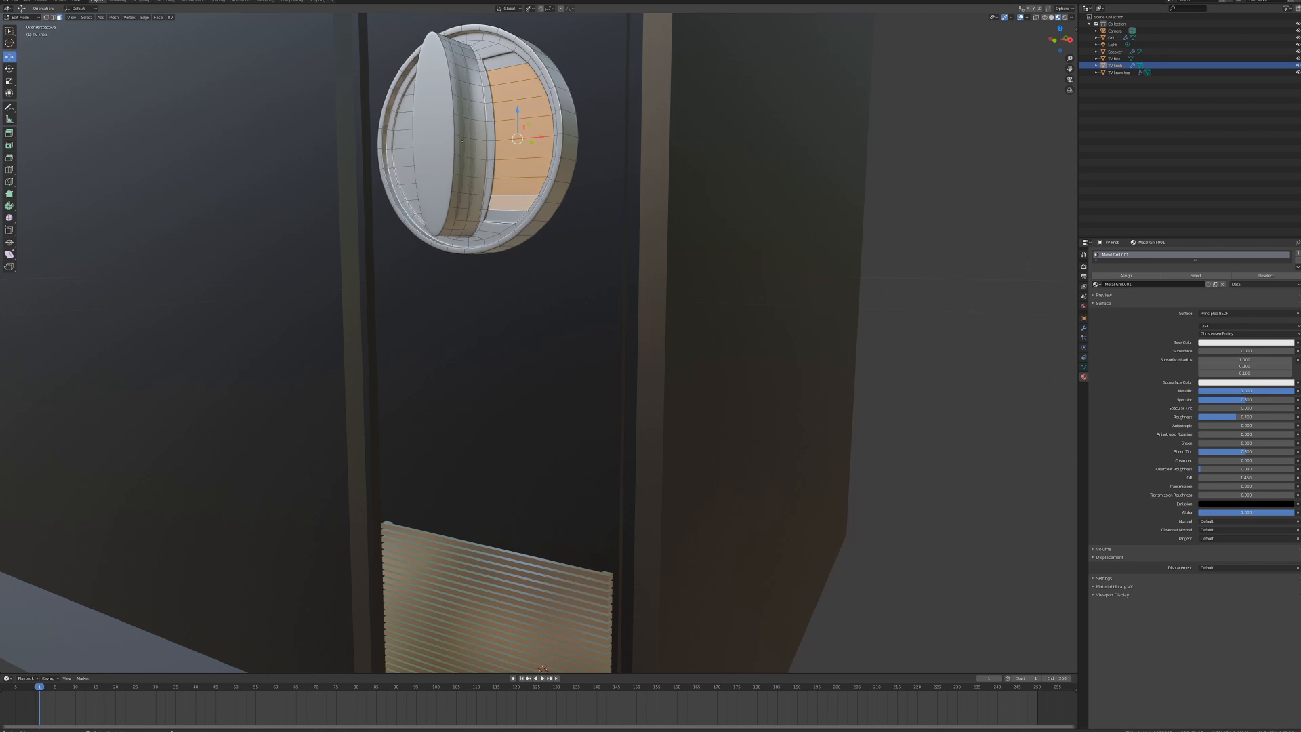
left_click(505, 217, "shift")
middle_click_drag(505, 217, 532, 215)
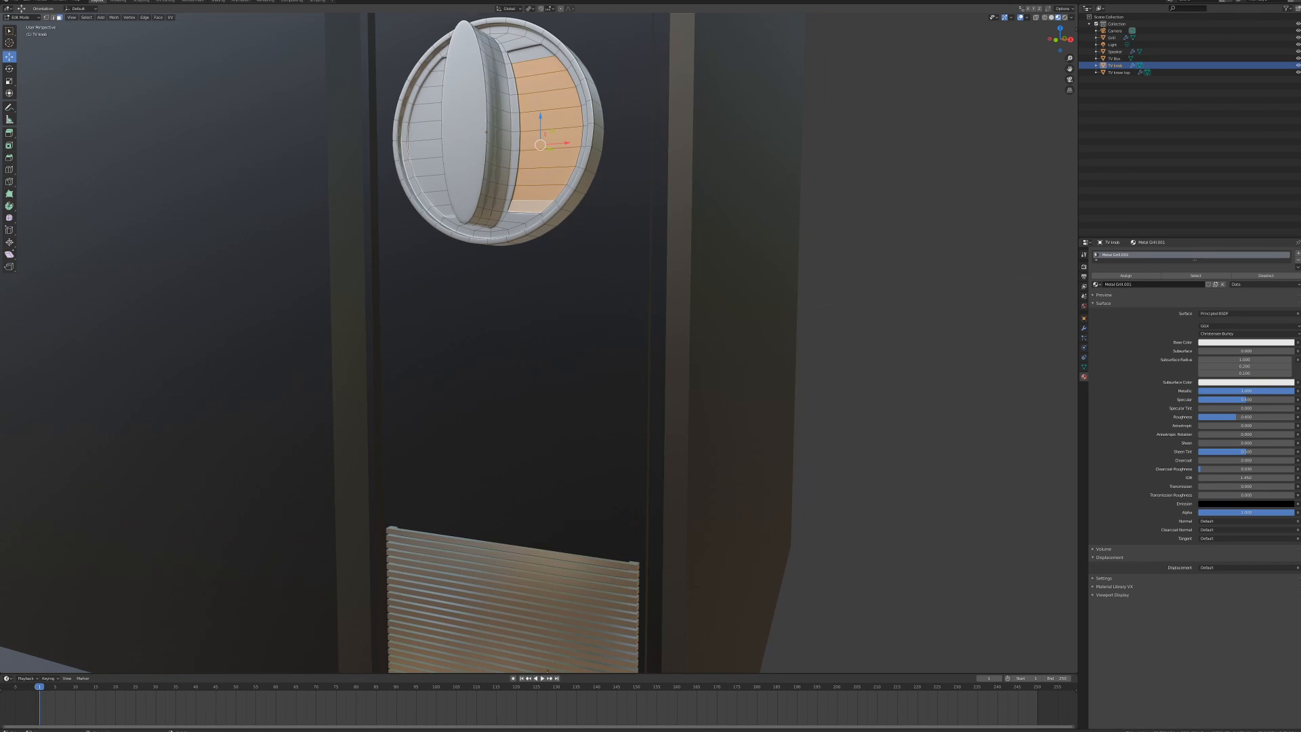
left_click(531, 56, "shift")
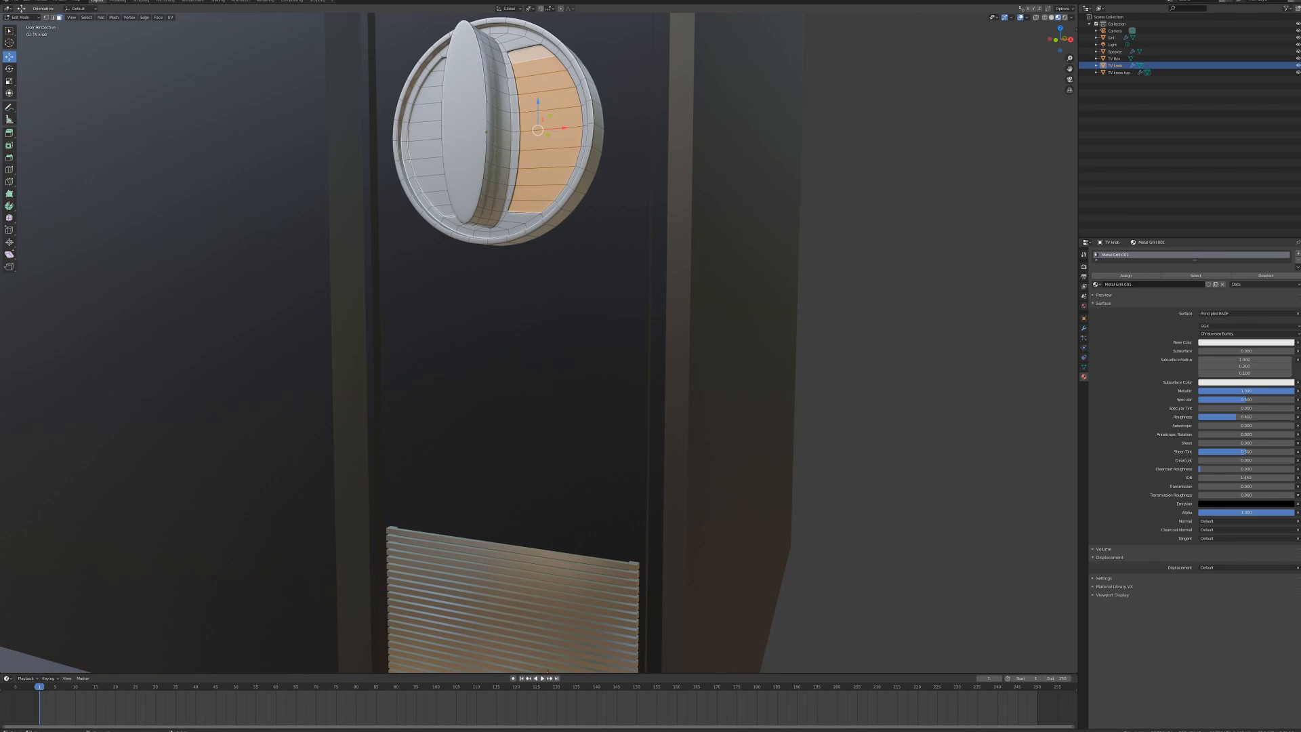
middle_click_drag(547, 671, 564, 661)
left_click(541, 67, "shift")
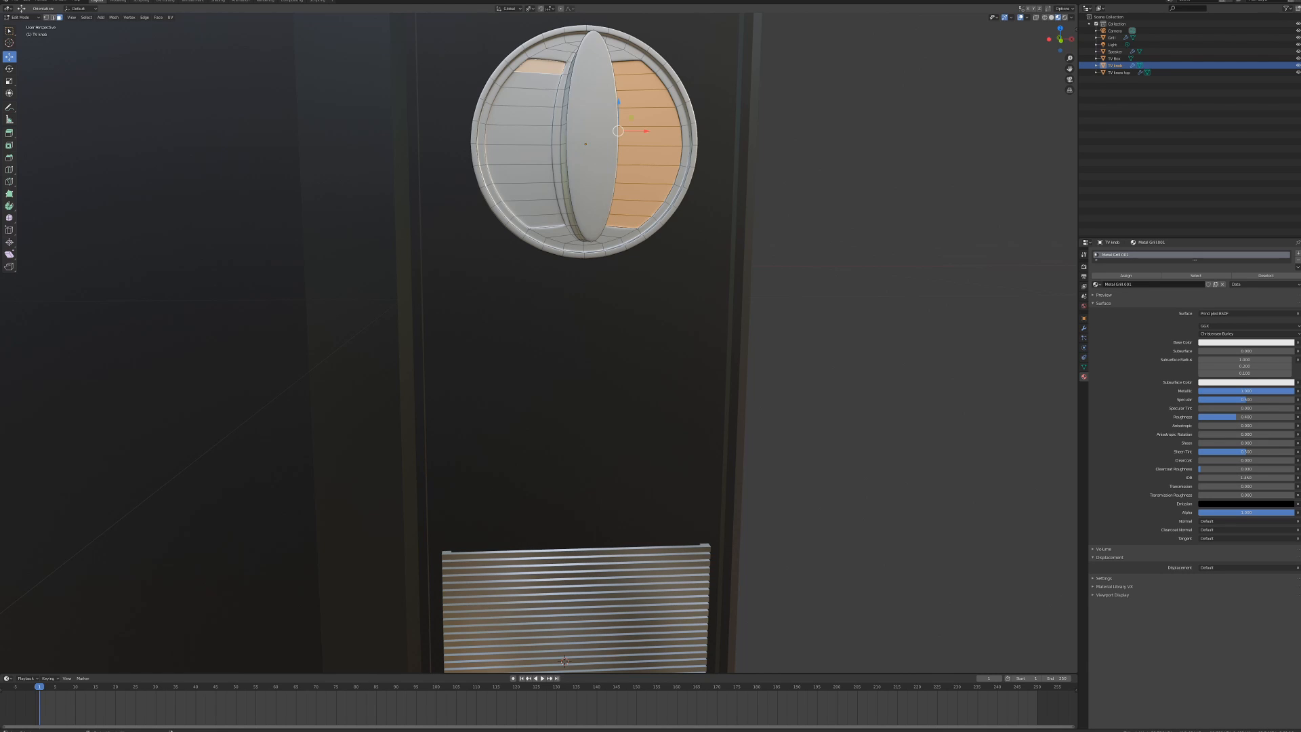
left_click(532, 208, "ctrl")
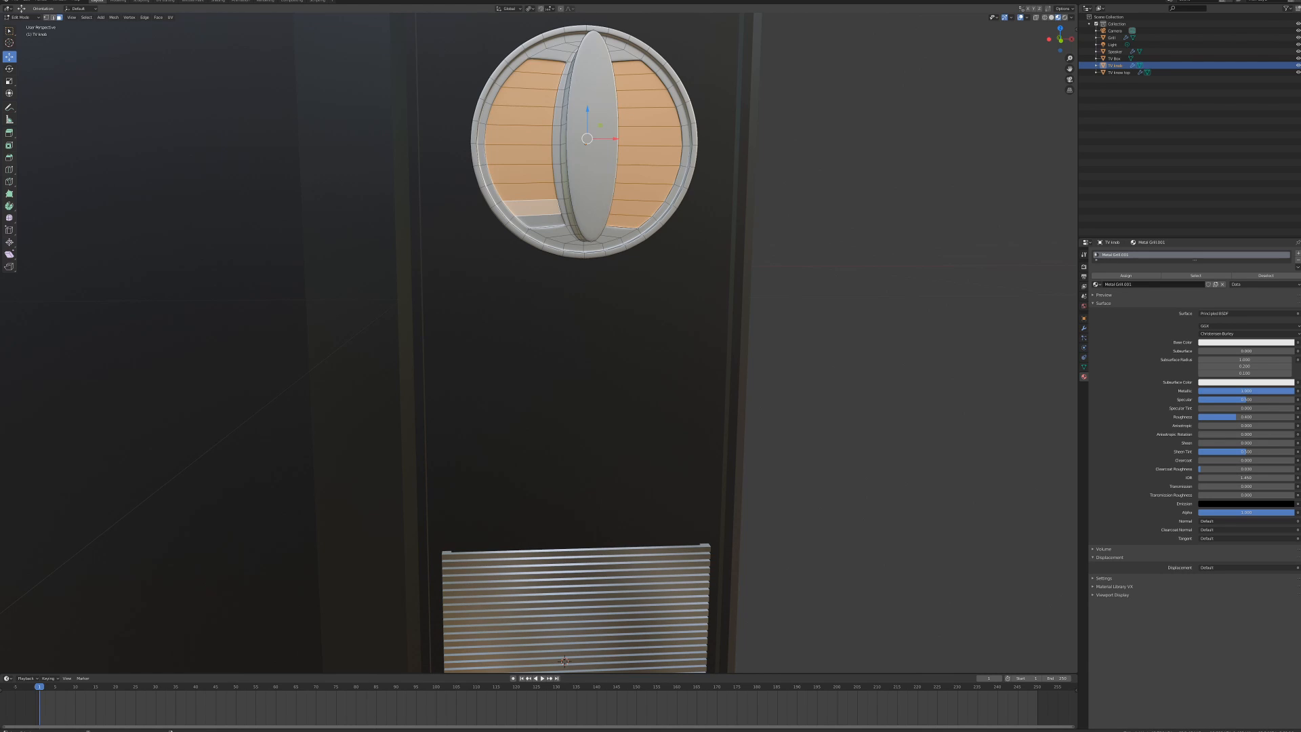
middle_click_drag(564, 661, 557, 652)
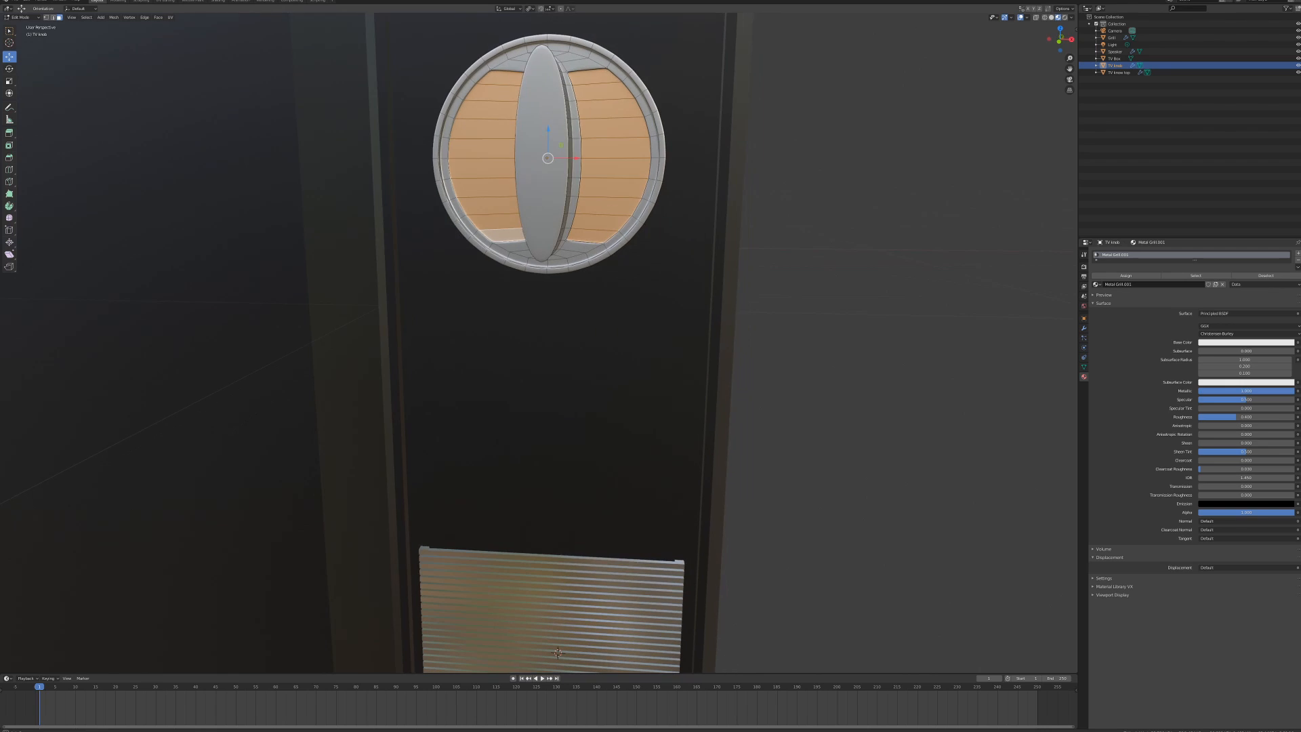
- Add a second material slot to the knob with the TV Box material and assign it to the selected recessed faces
left_click(1297, 253)
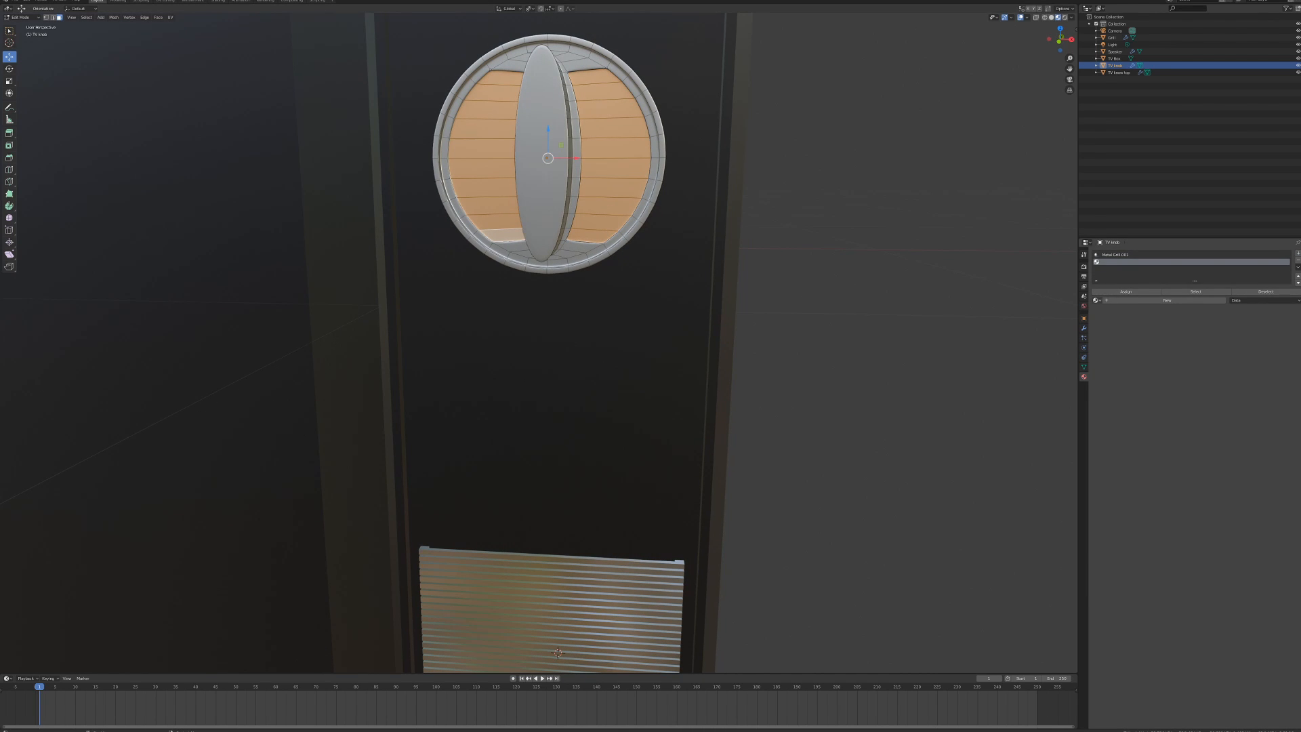
left_click(1096, 299)
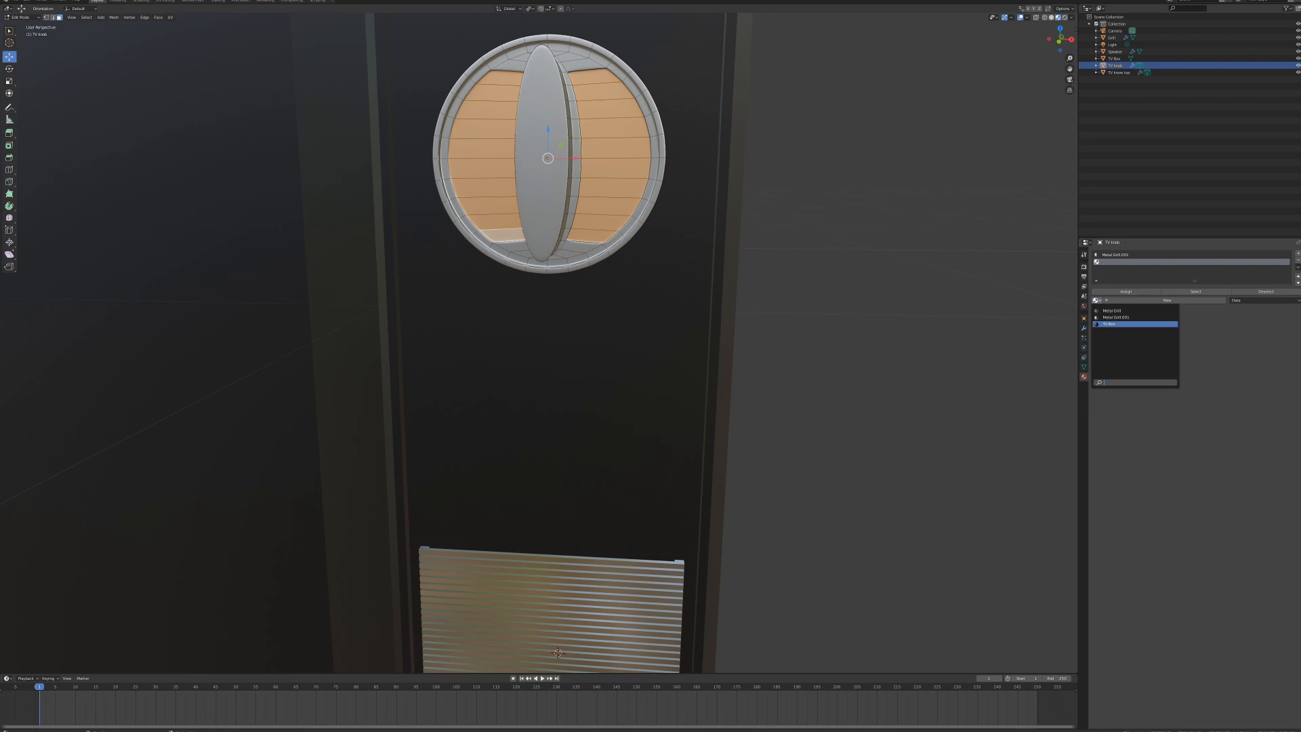
left_click(1109, 324)
left_click(1125, 291)
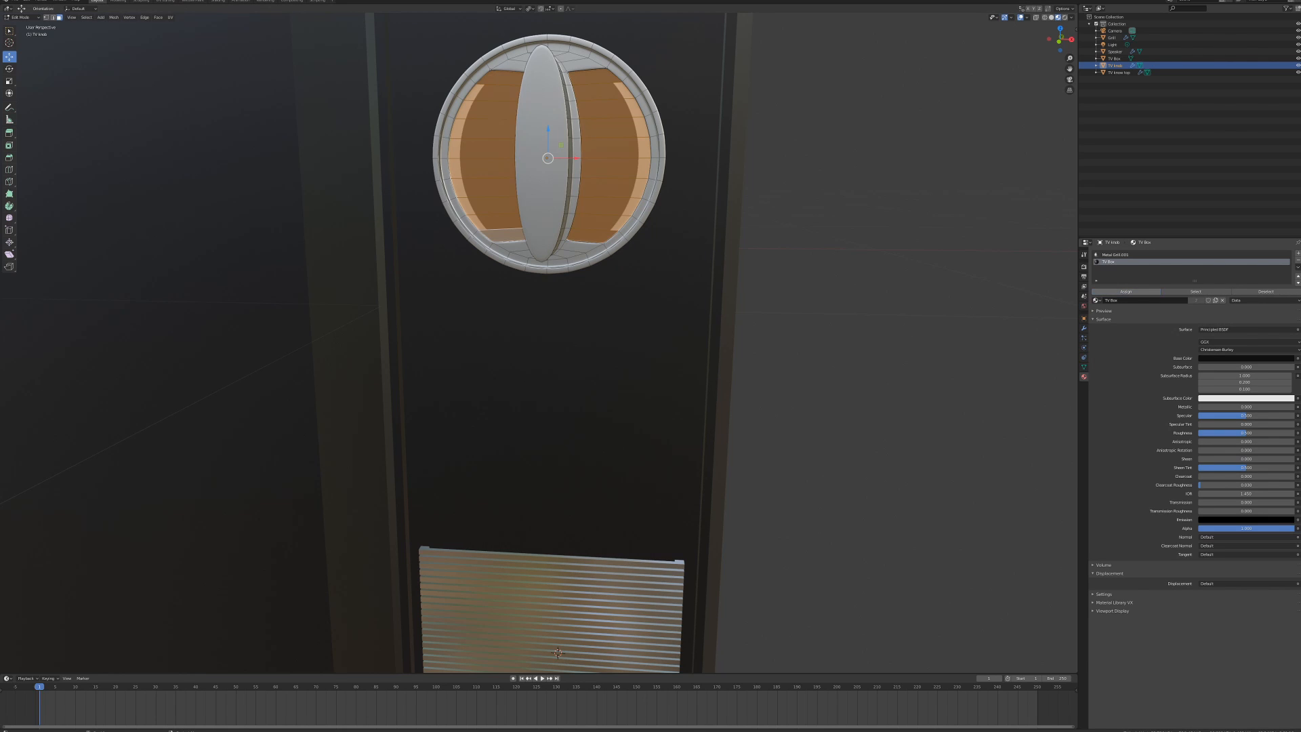
key("Tab")
mouse_move(610, 270)
middle_mouse_down()
mouse_move(615, 284)
mouse_move(642, 284)
mouse_move(591, 308)
mouse_move(634, 274)
mouse_move(626, 254)
mouse_move(596, 242)
mouse_move(621, 262)
middle_mouse_up()
scroll(624, 285, "up", 3)
scroll(642, 283, "down", 4)
scroll(608, 298, "down", 3)
scroll(620, 261, "up", 1)
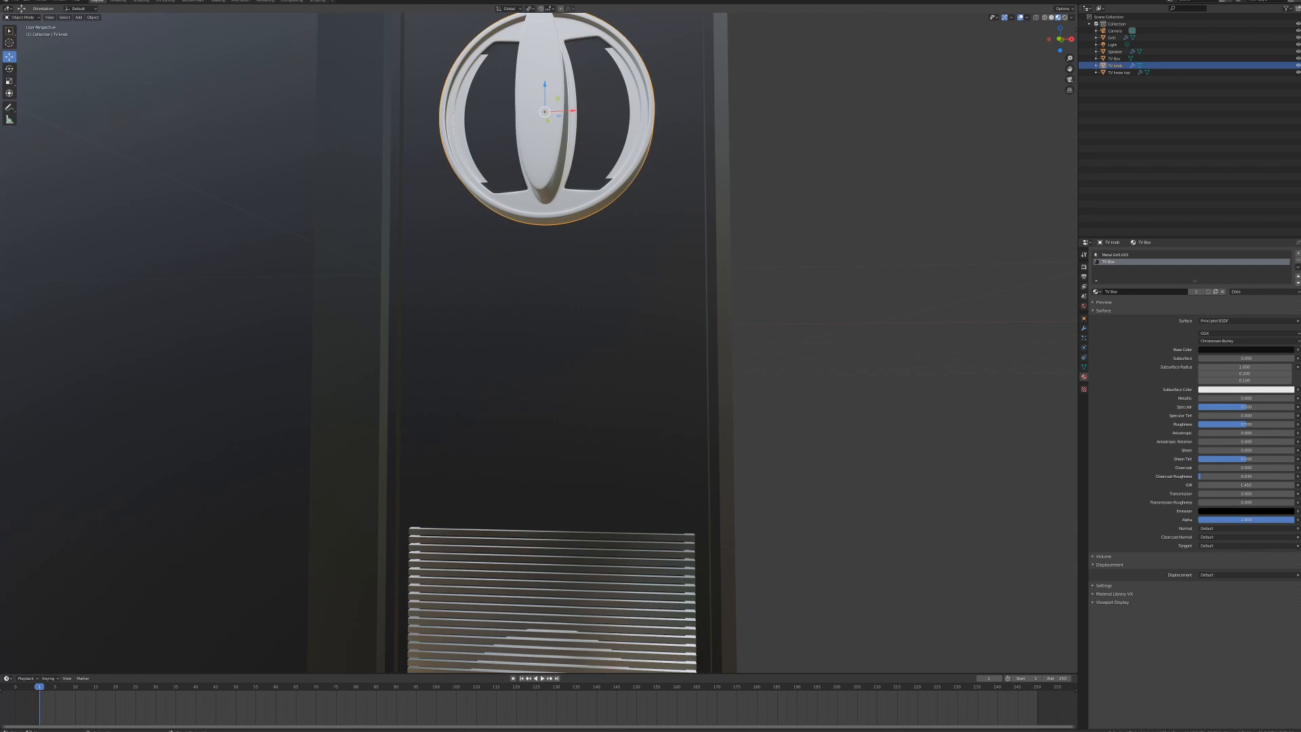
middle_click_drag(544, 271, 552, 390, "shift")
key("Tab")
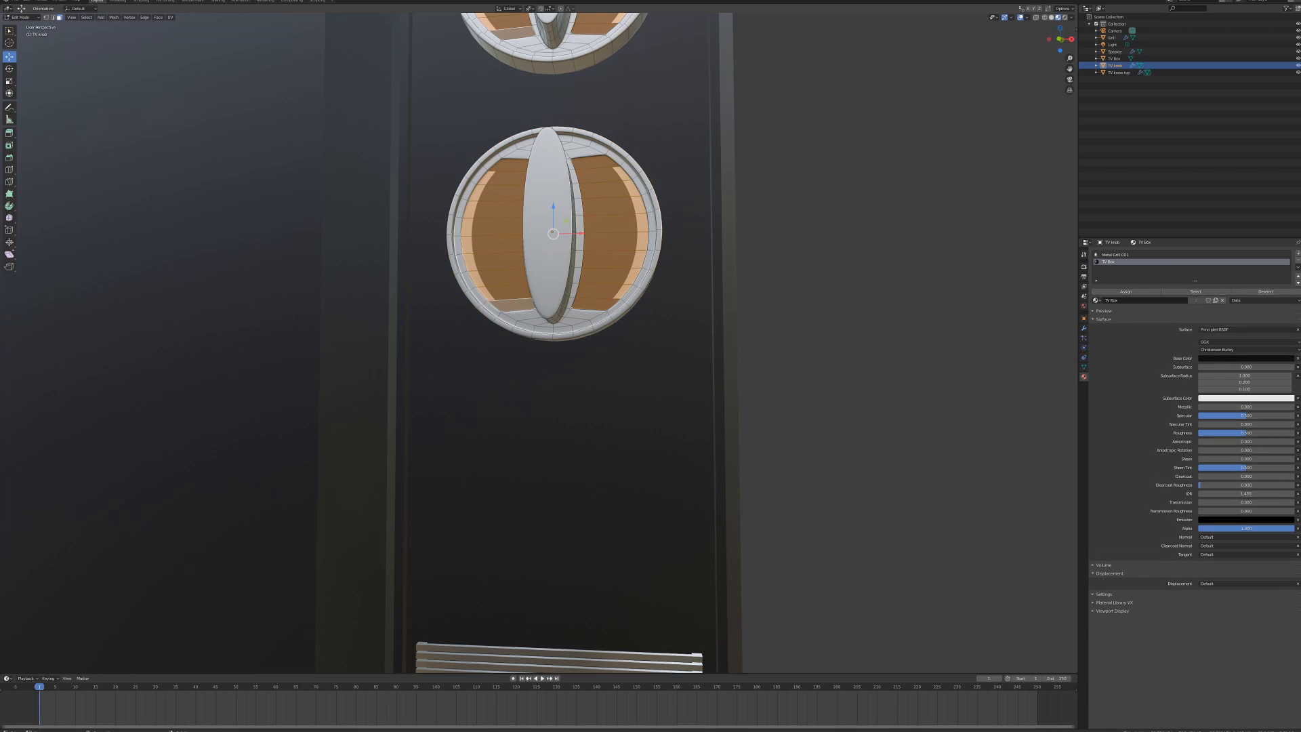
key("i")
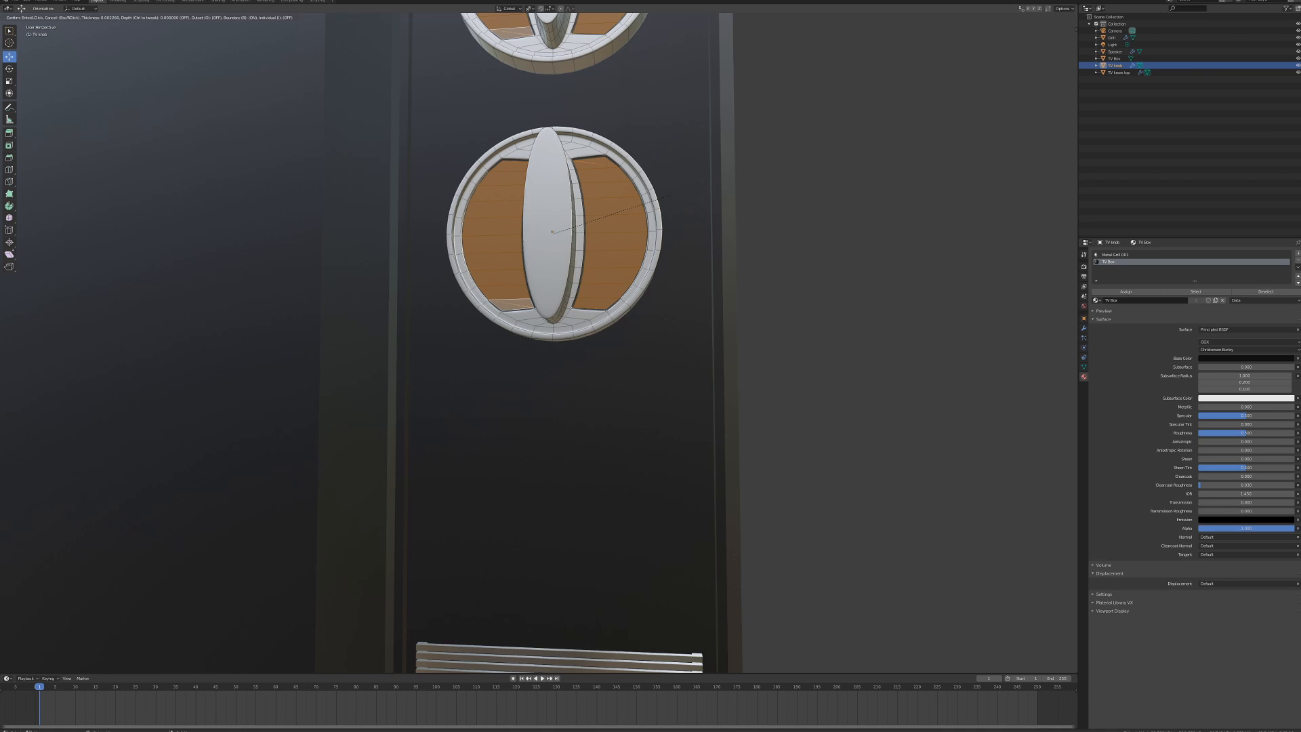
left_click(671, 195)
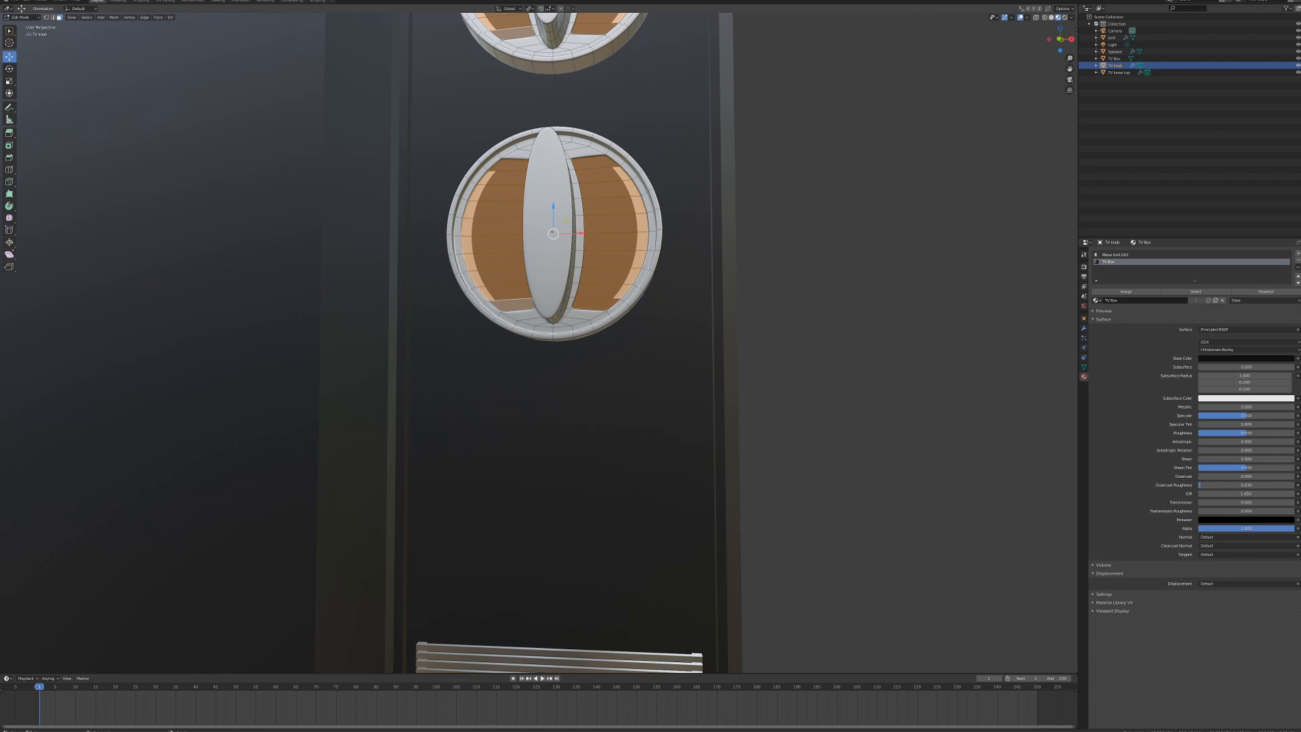
- Inset the selected dark recessed faces slightly so the material has a crisp border along the lower knob's rim and grip
scroll(539, 342, "up", 5)
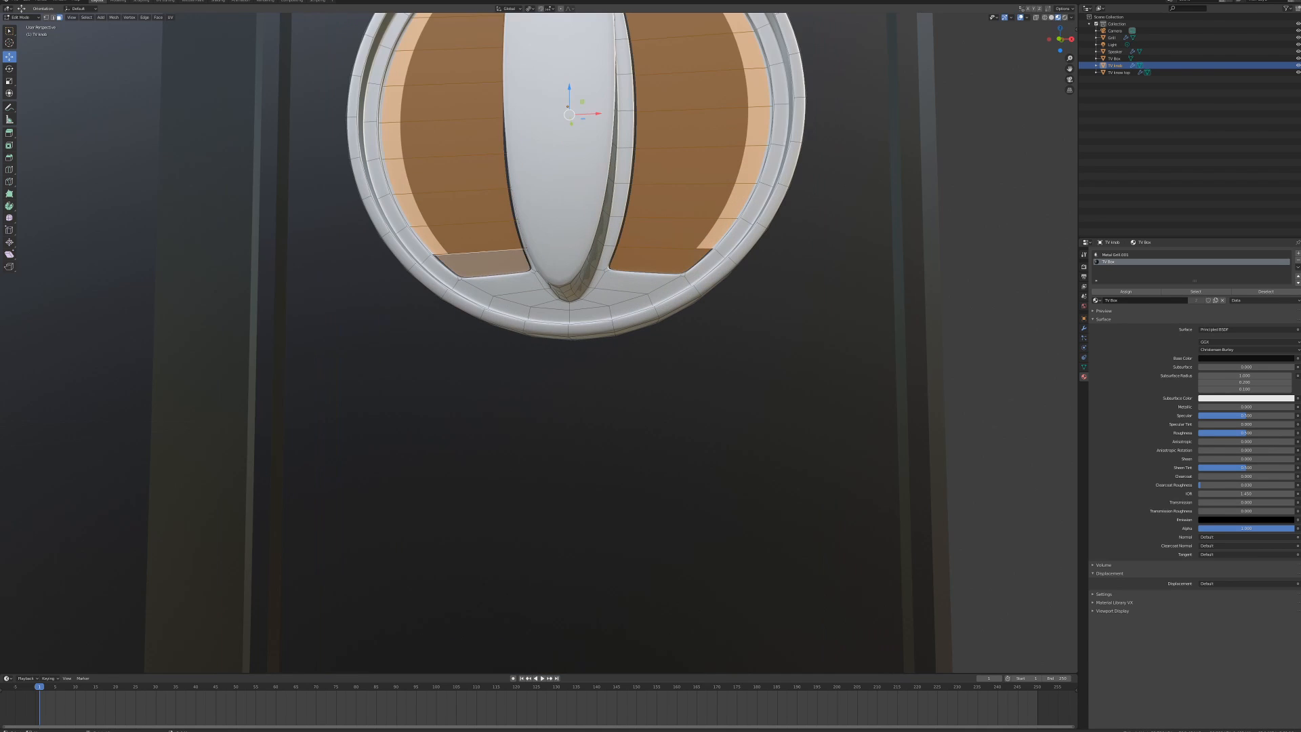
middle_click_drag(538, 342, 569, 332)
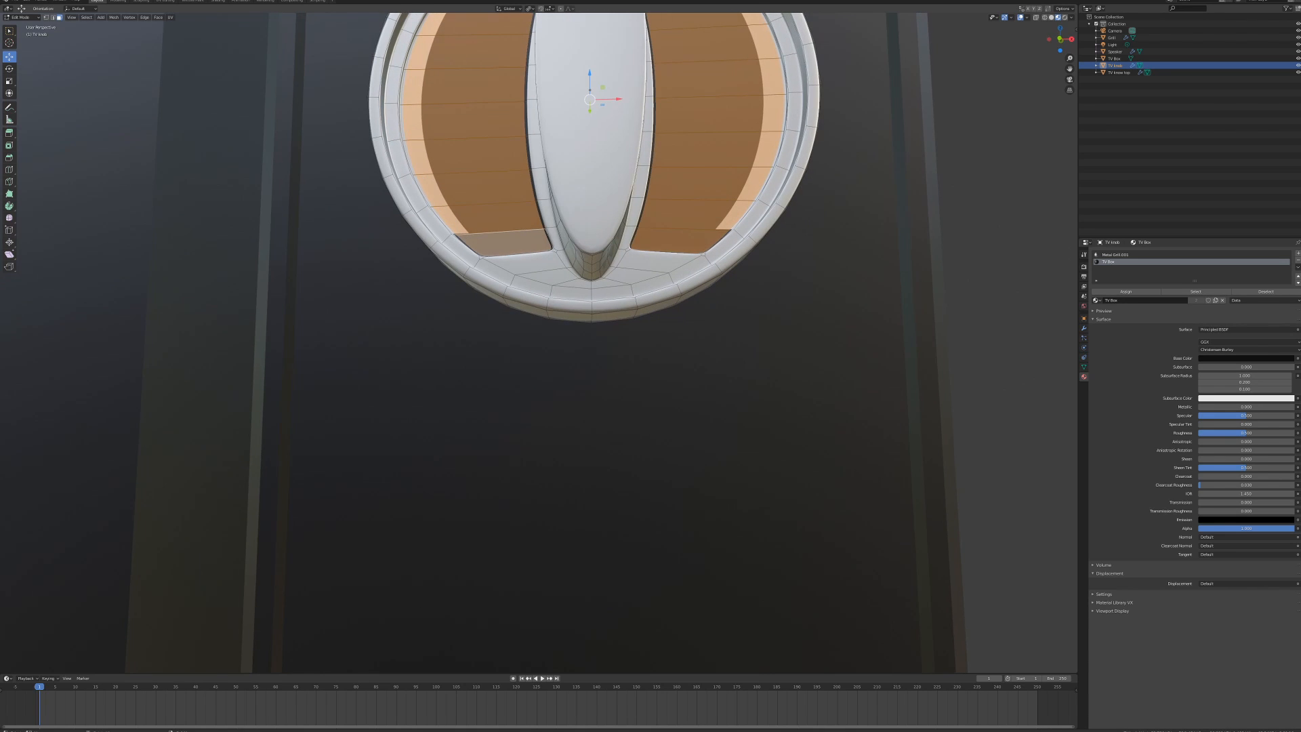
key("Tab")
key("Tab")
middle_click_drag(569, 333, 521, 338)
scroll(539, 342, "up", 3)
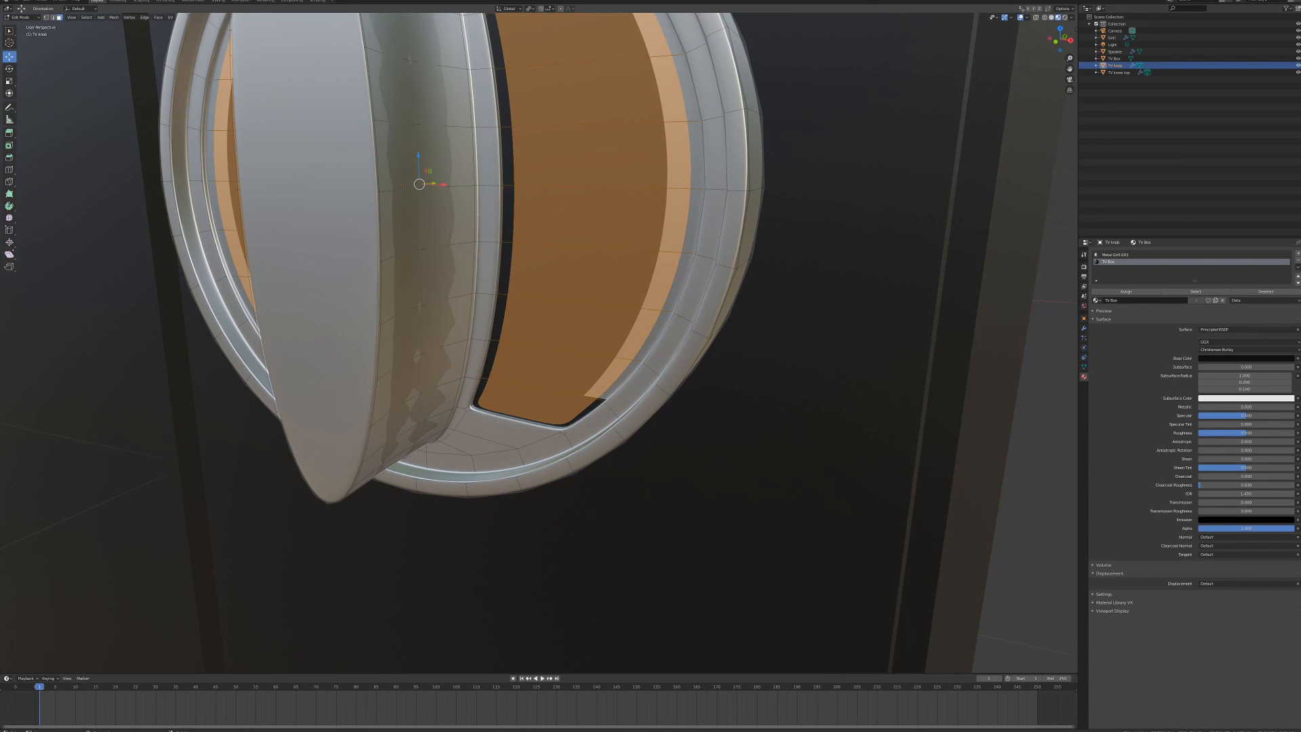
key("i")
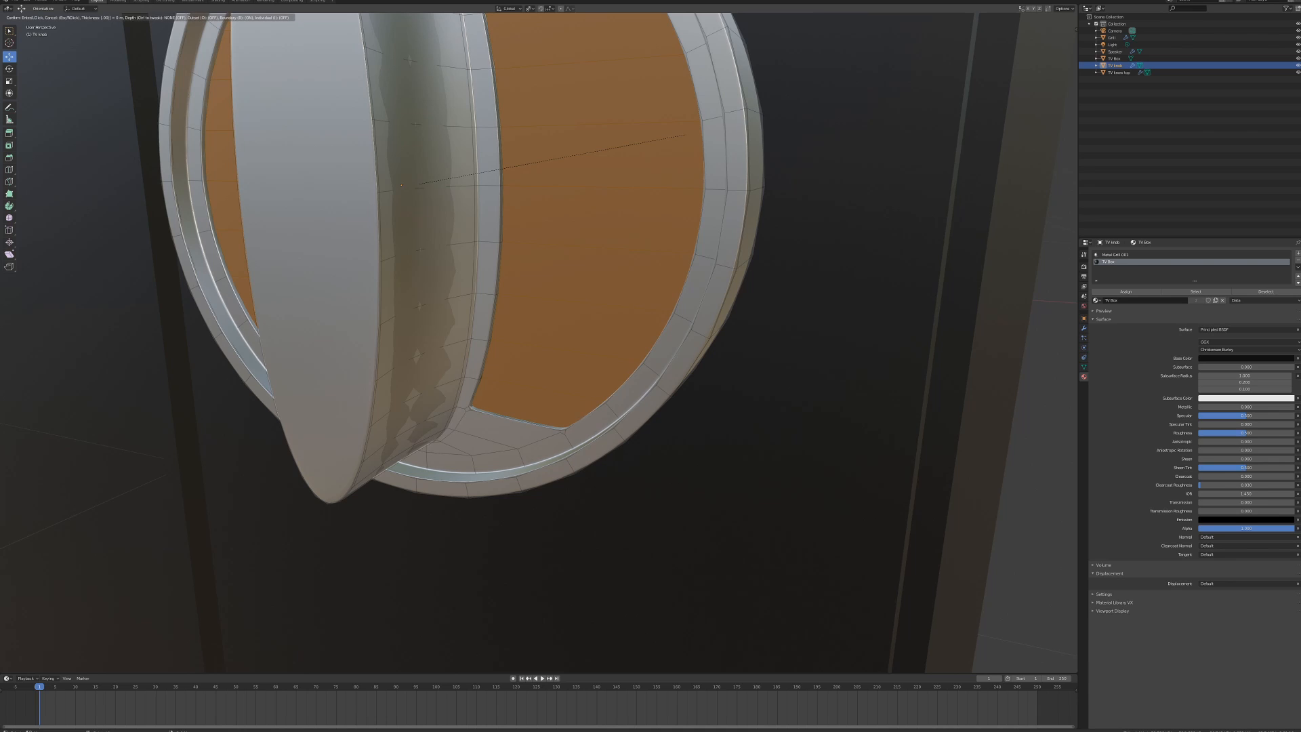
key("Return")
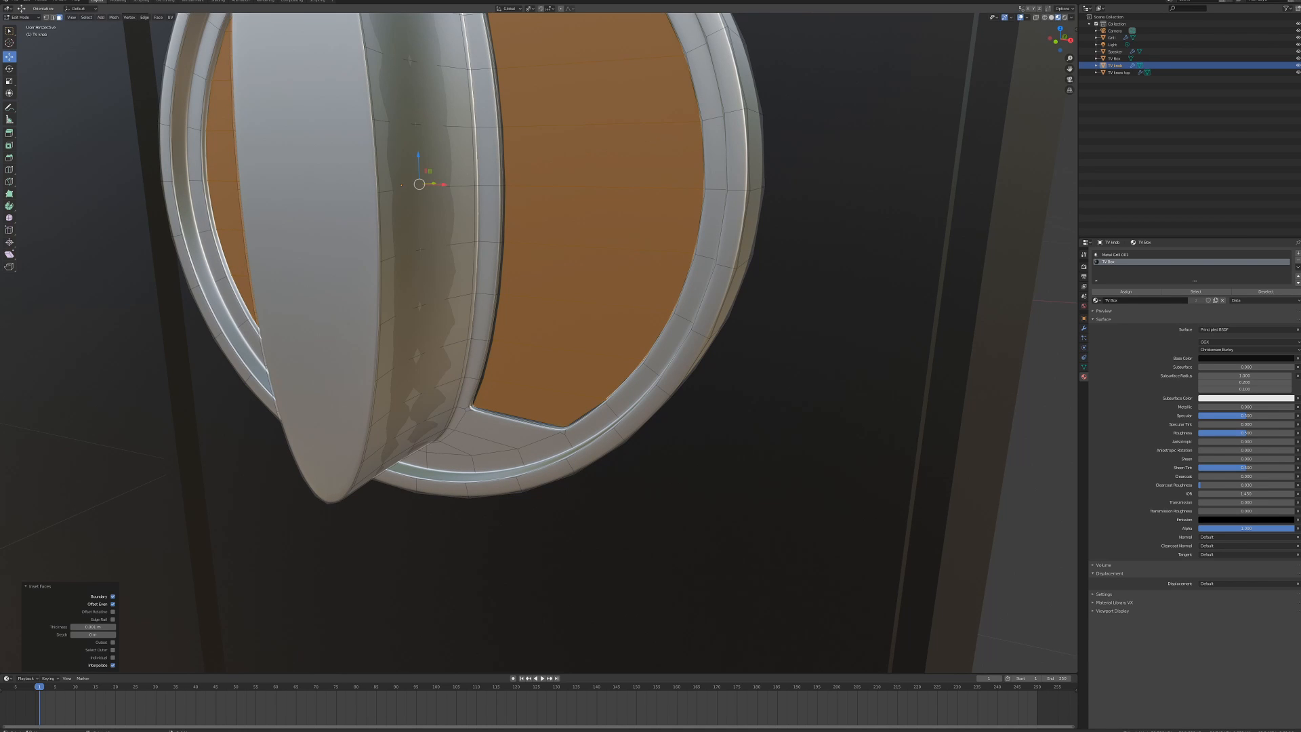
key("Tab")
scroll(685, 135, "down", 4)
middle_click_drag(685, 176, 715, 143)
scroll(741, 125, "up", 3)
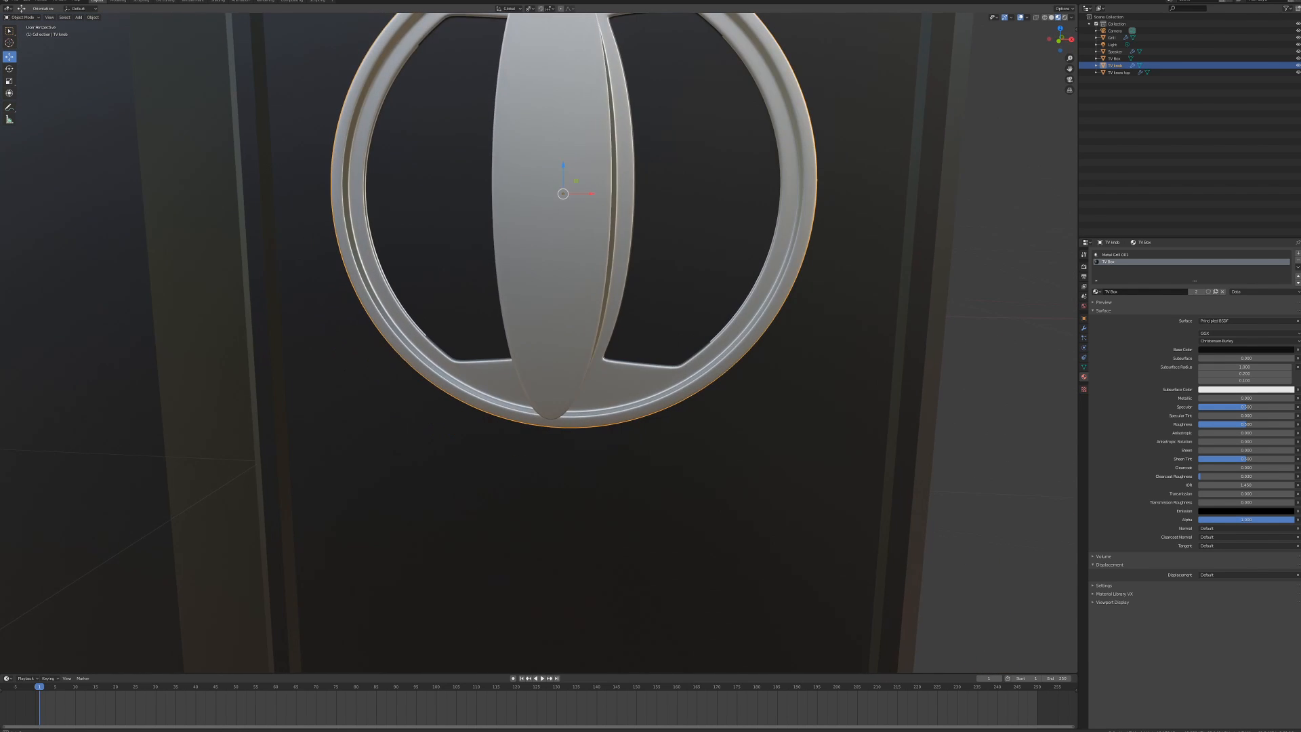
scroll(716, 144, "down", 5)
scroll(715, 144, "up", 1)
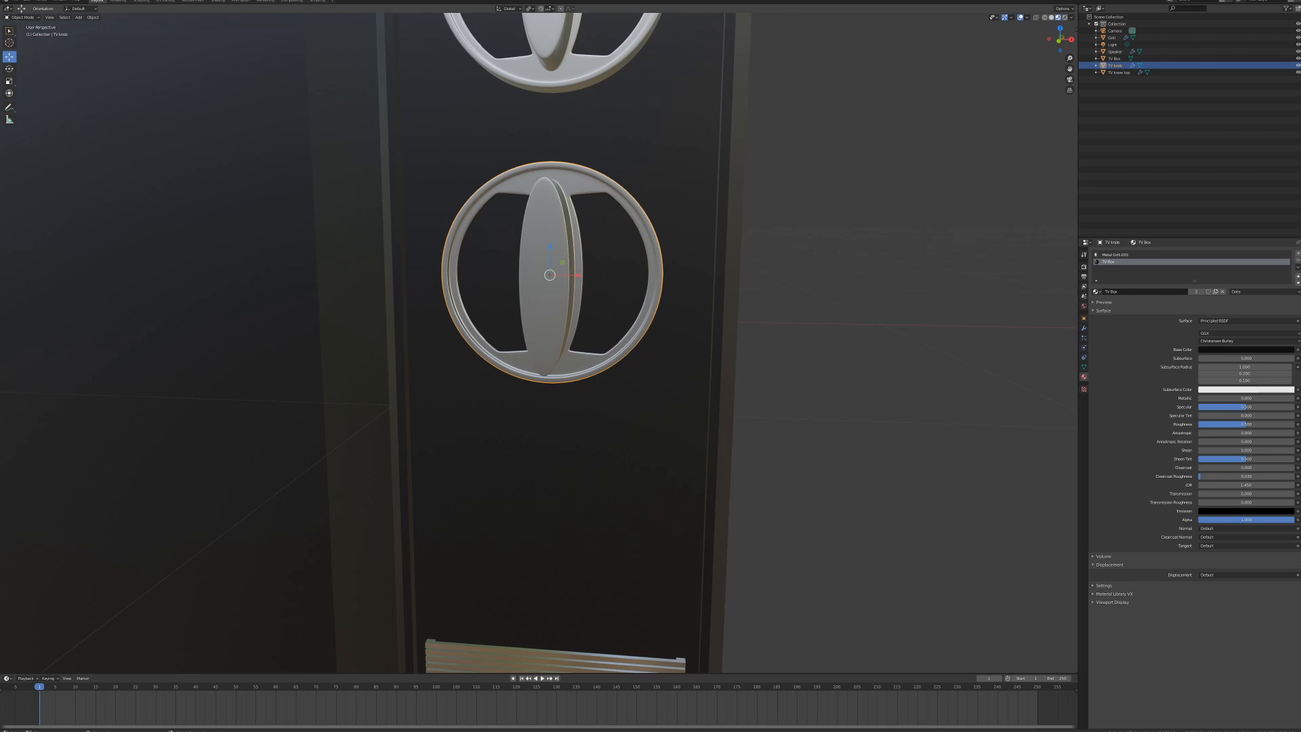
- Open the lower TV knob's mesh for editing and switch to edge selection
key("Tab")
scroll(542, 339, "up", 1)
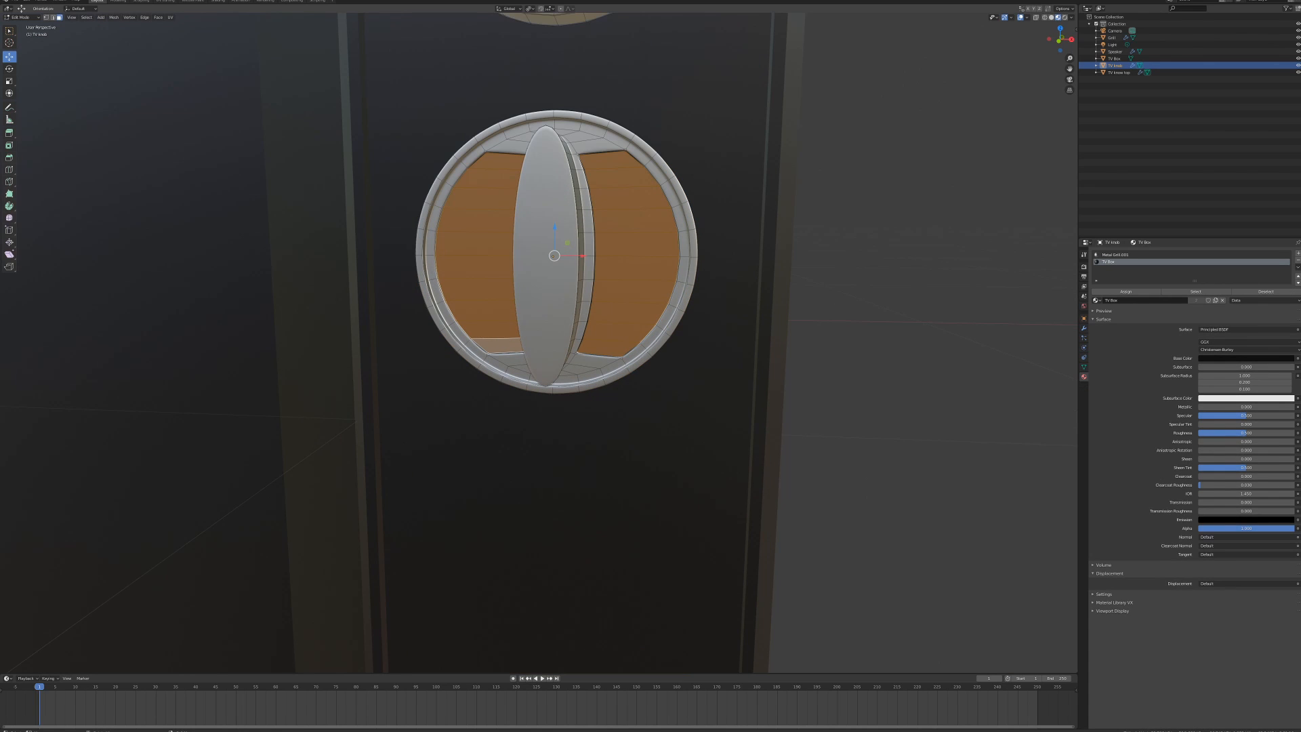
middle_click_drag(555, 271, 551, 362, "shift")
scroll(550, 362, "up", 2)
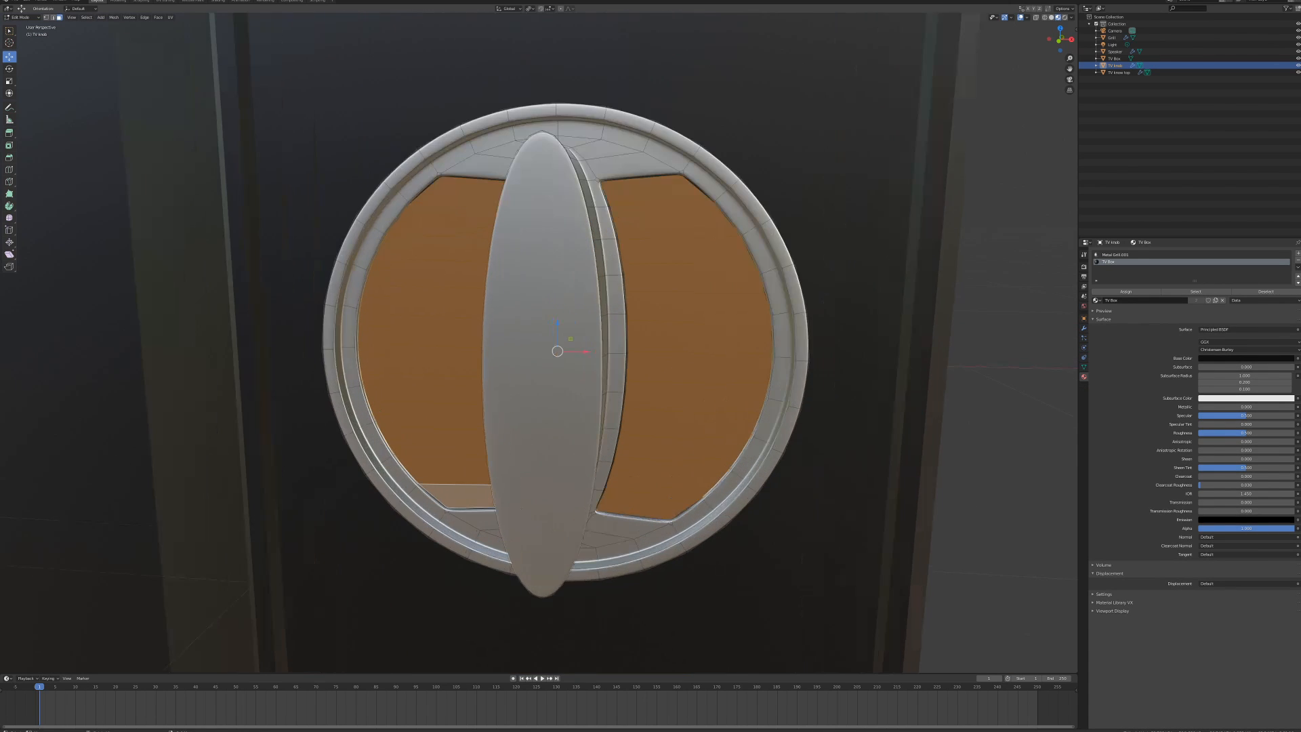
left_click(581, 110)
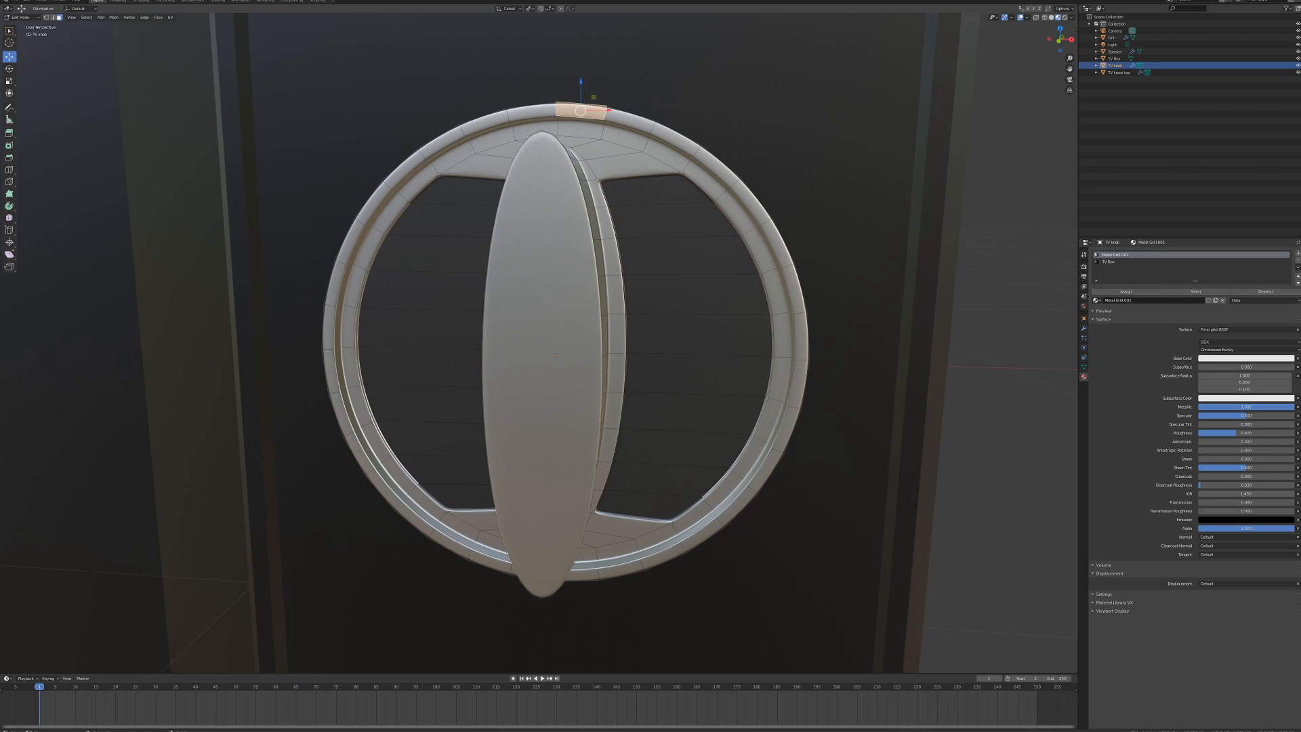
key("2")
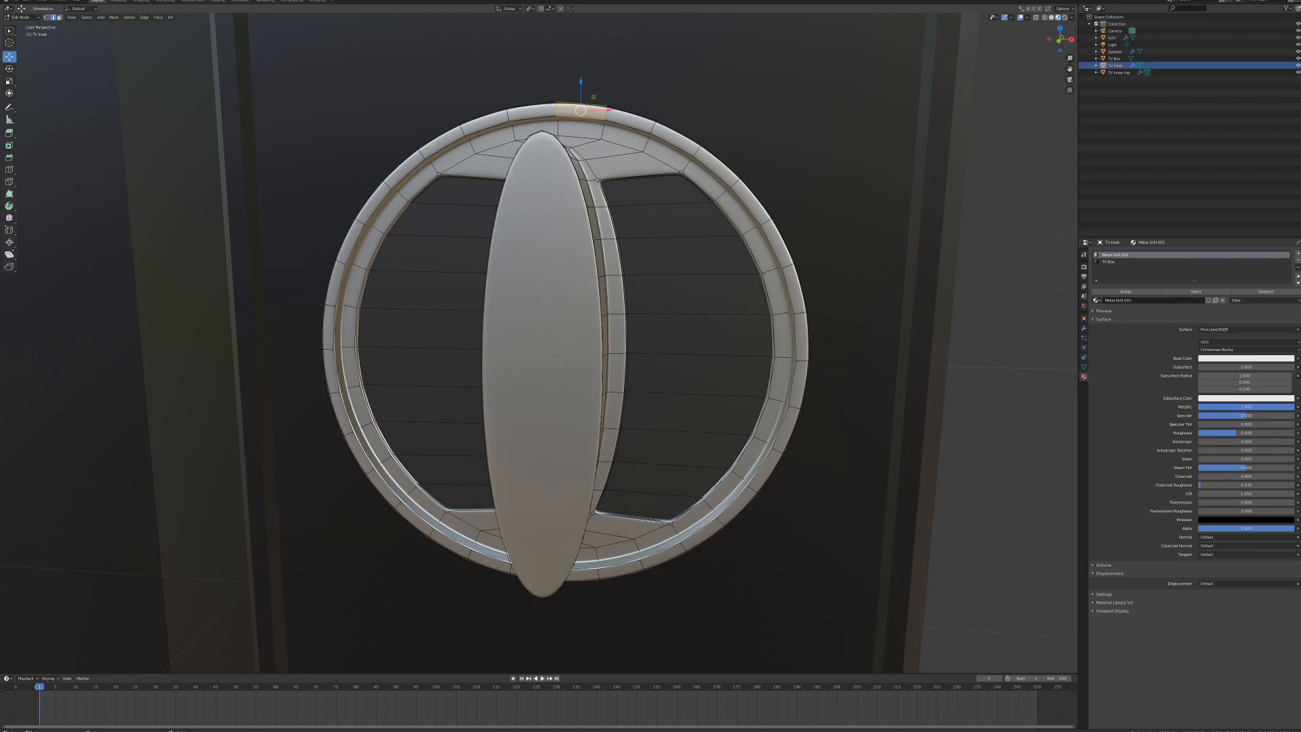
key("3")
key("2")
- Bevel the edge loop running over the top of the lower knob's rim and central grip into a narrow strip
scroll(539, 342, "up", 2)
middle_click_drag(539, 343, 523, 378)
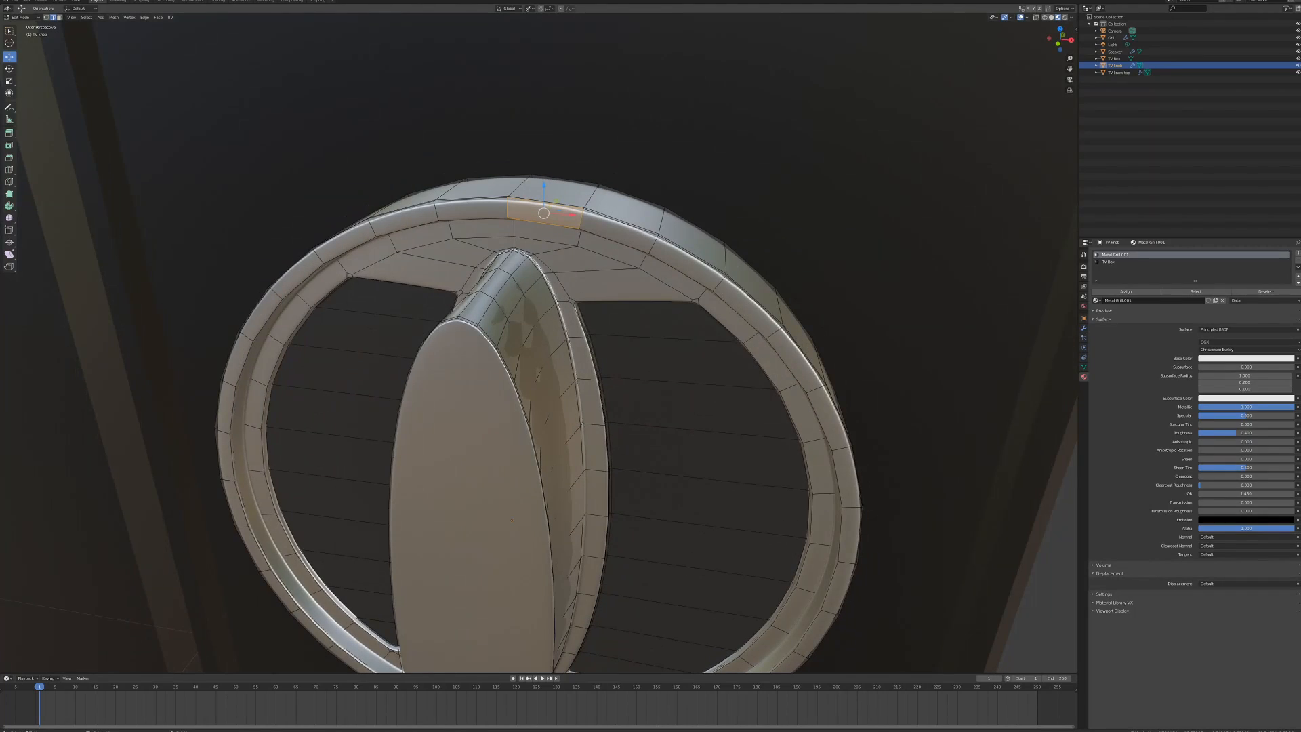
left_click(520, 185)
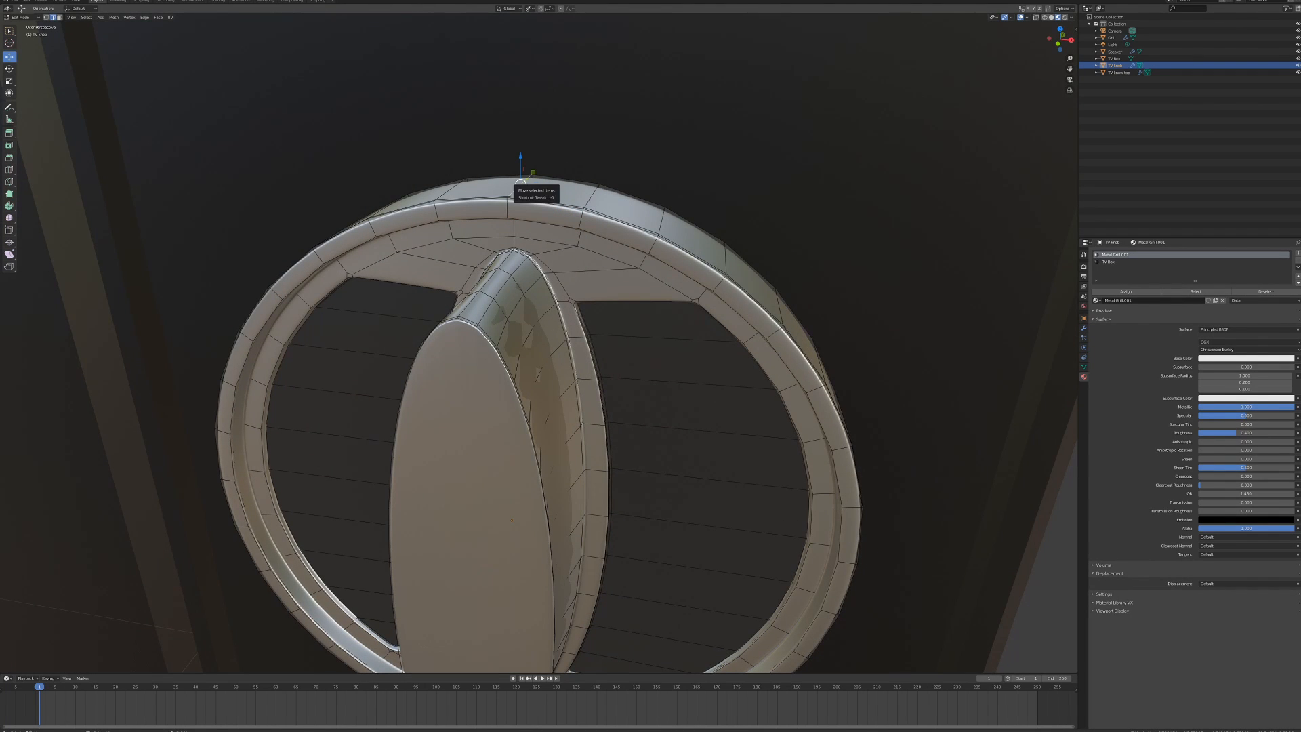
scroll(525, 182, "up", 2)
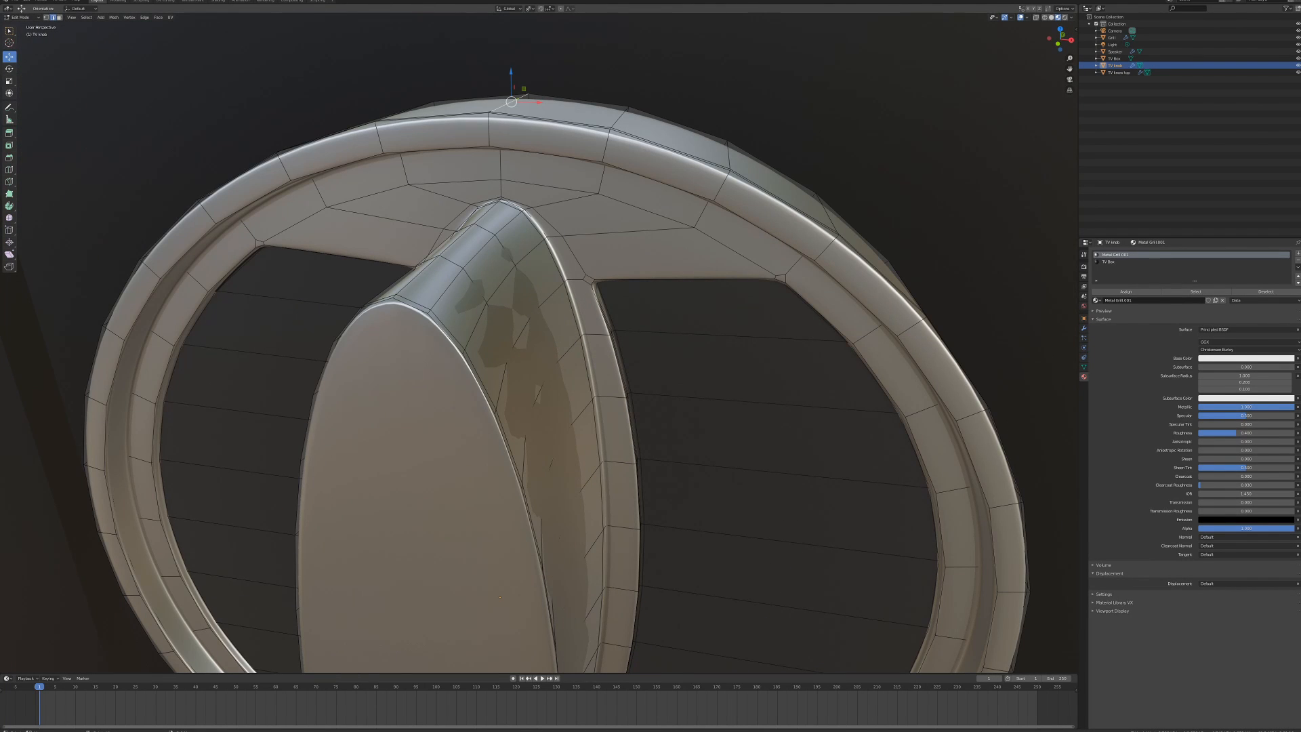
left_click(500, 166, "alt")
scroll(501, 170, "down", 4)
middle_click_drag(501, 171, 490, 205)
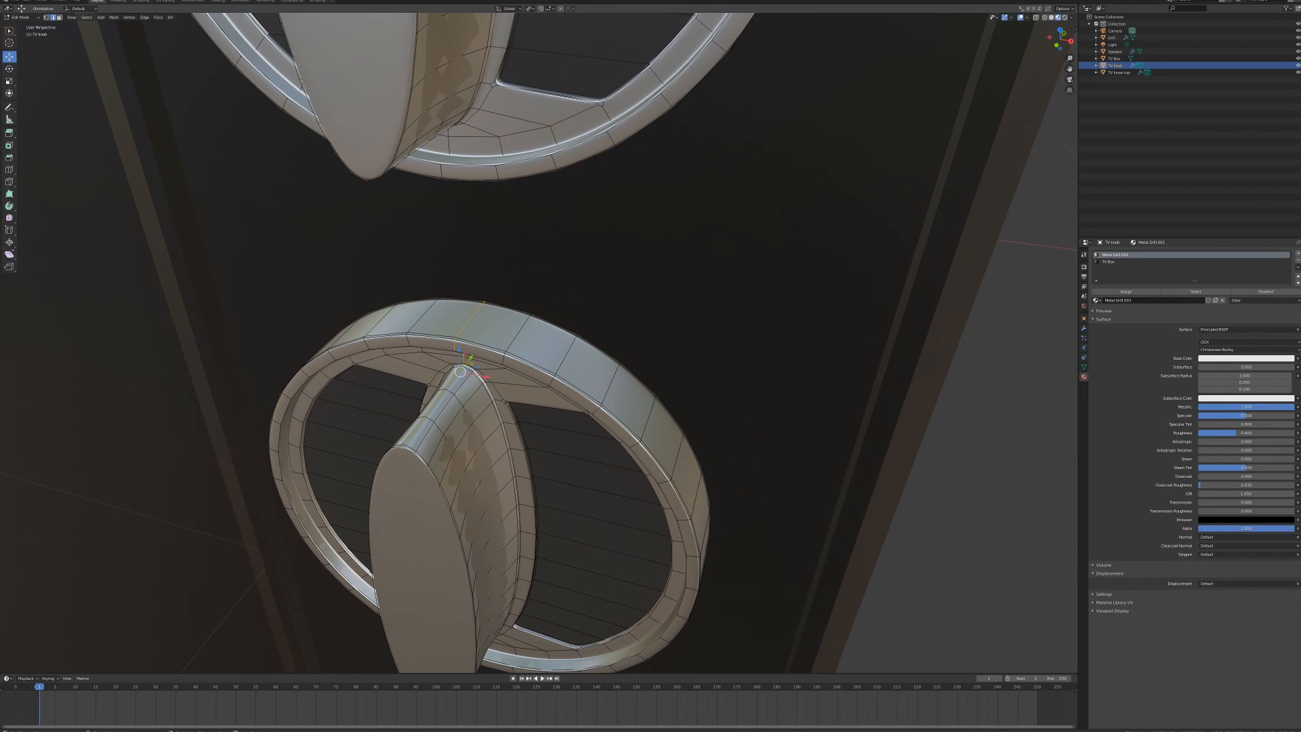
key("g")
left_click(537, 212)
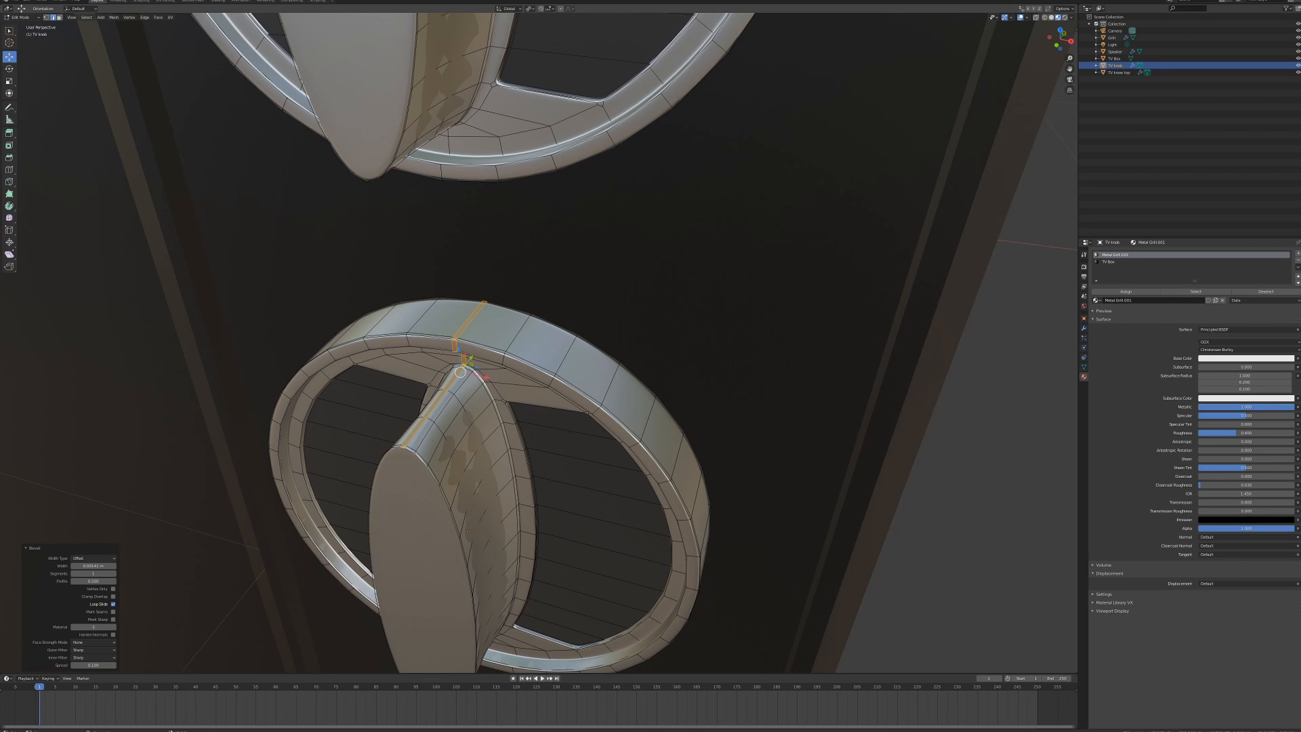
- Try to extrude the whole beveled strip 0.01 m along its normals
left_click(158, 17)
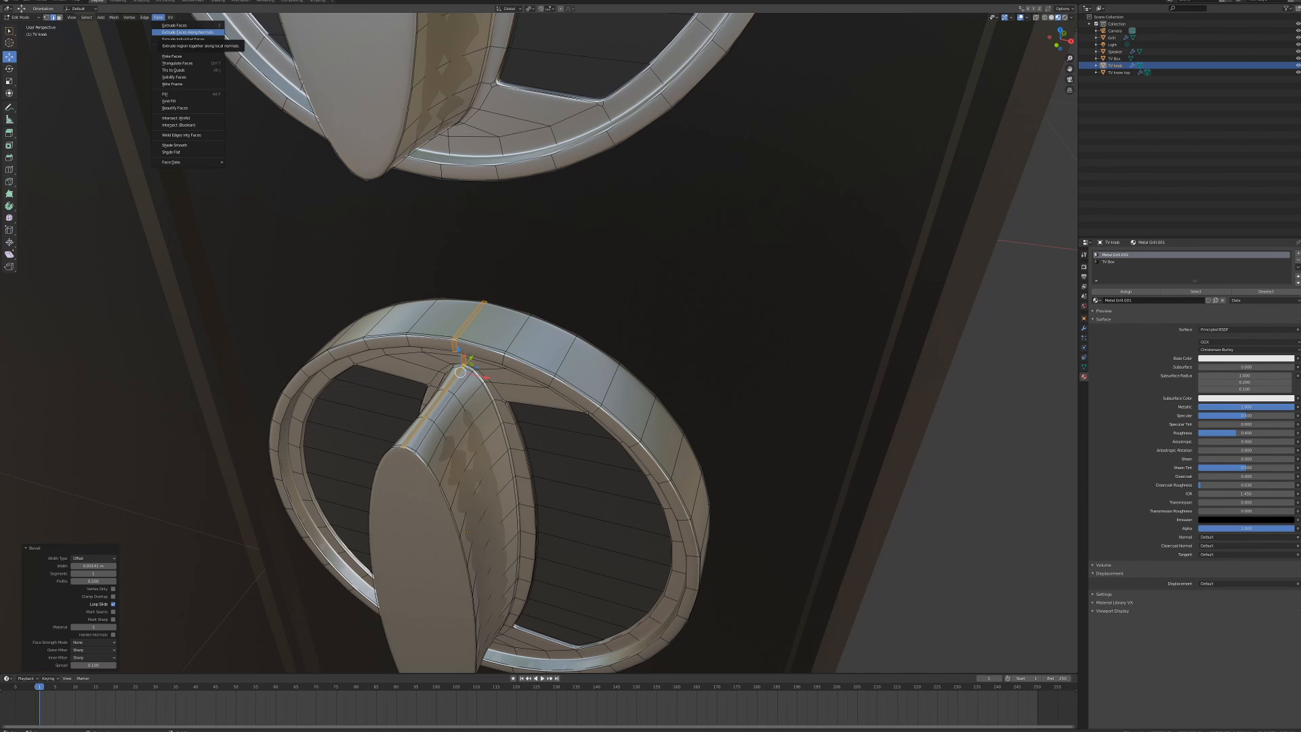
left_click(188, 32)
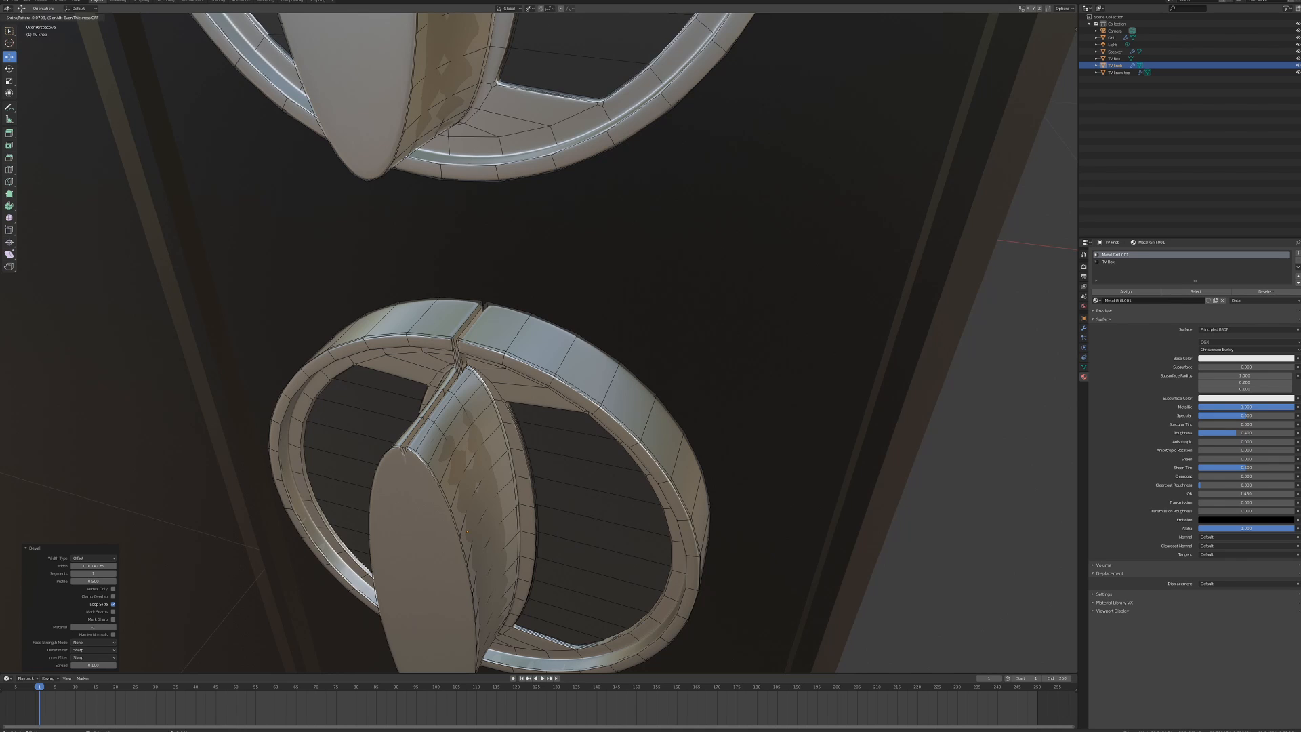
type(".")
type("01")
key("Return")
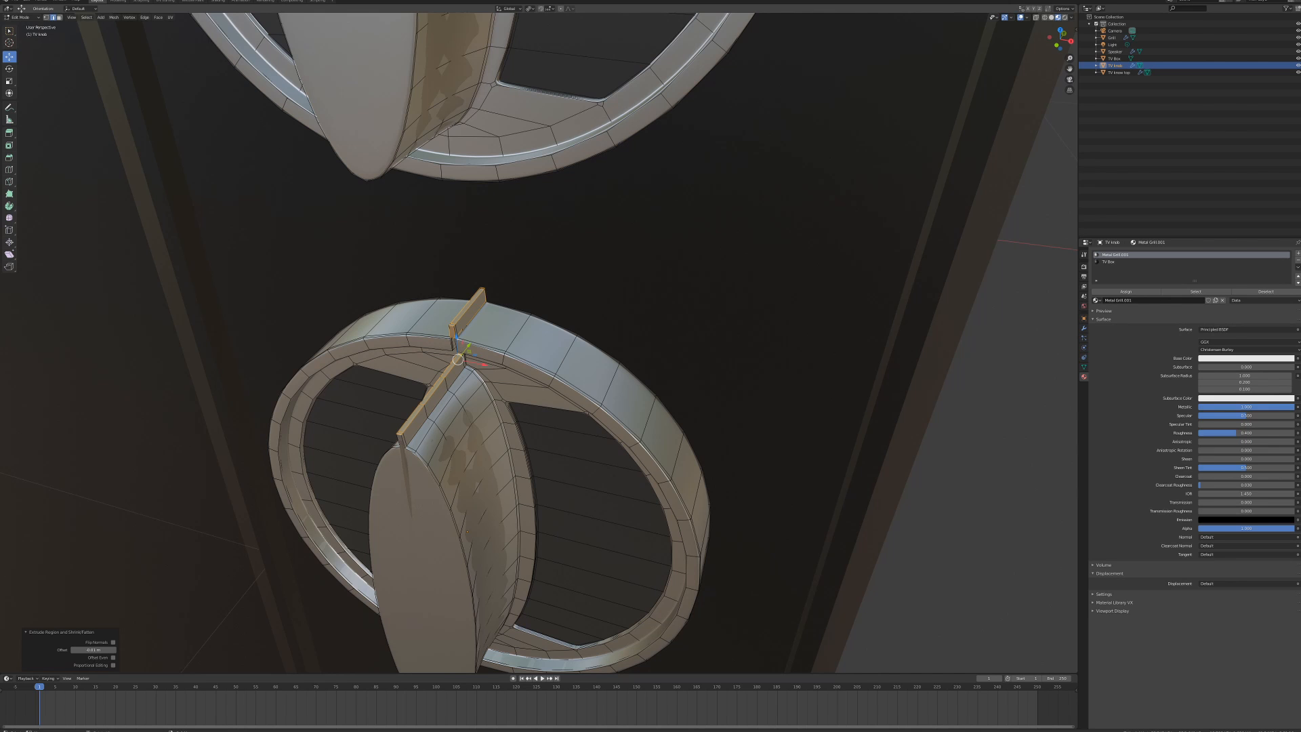
scroll(539, 342, "down", 15)
scroll(539, 342, "up", 17)
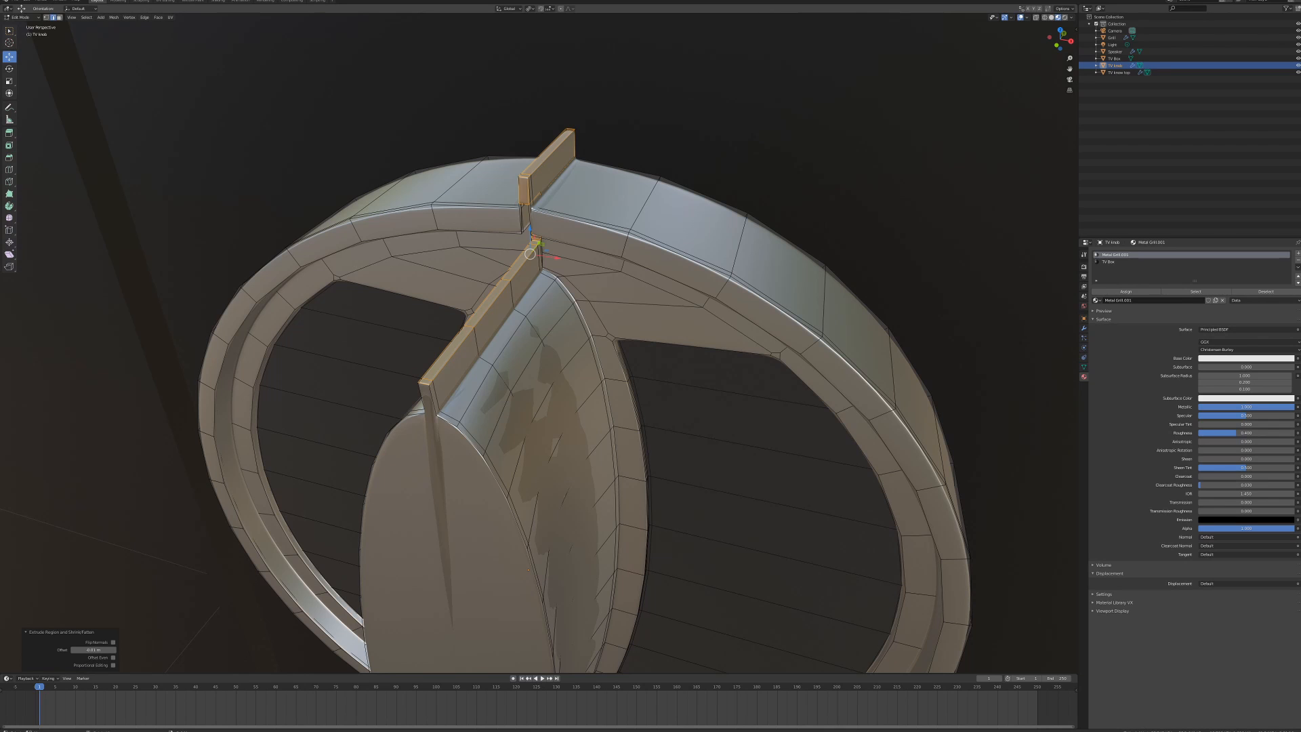
key("ctrl+z")
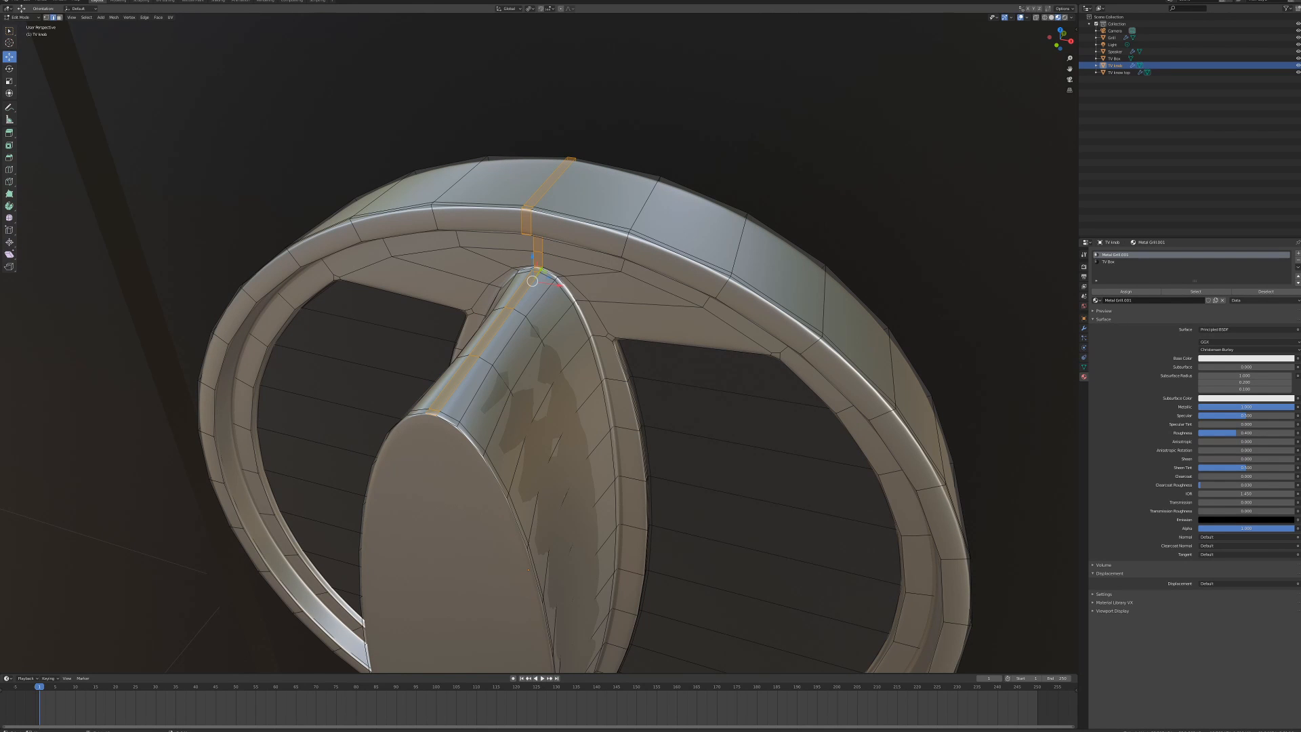
- Clear the selection and select only the narrow strip face on the outer top of the lower knob's rim
mouse_move(539, 342)
middle_mouse_down()
mouse_move(580, 332)
mouse_move(540, 340)
middle_mouse_up()
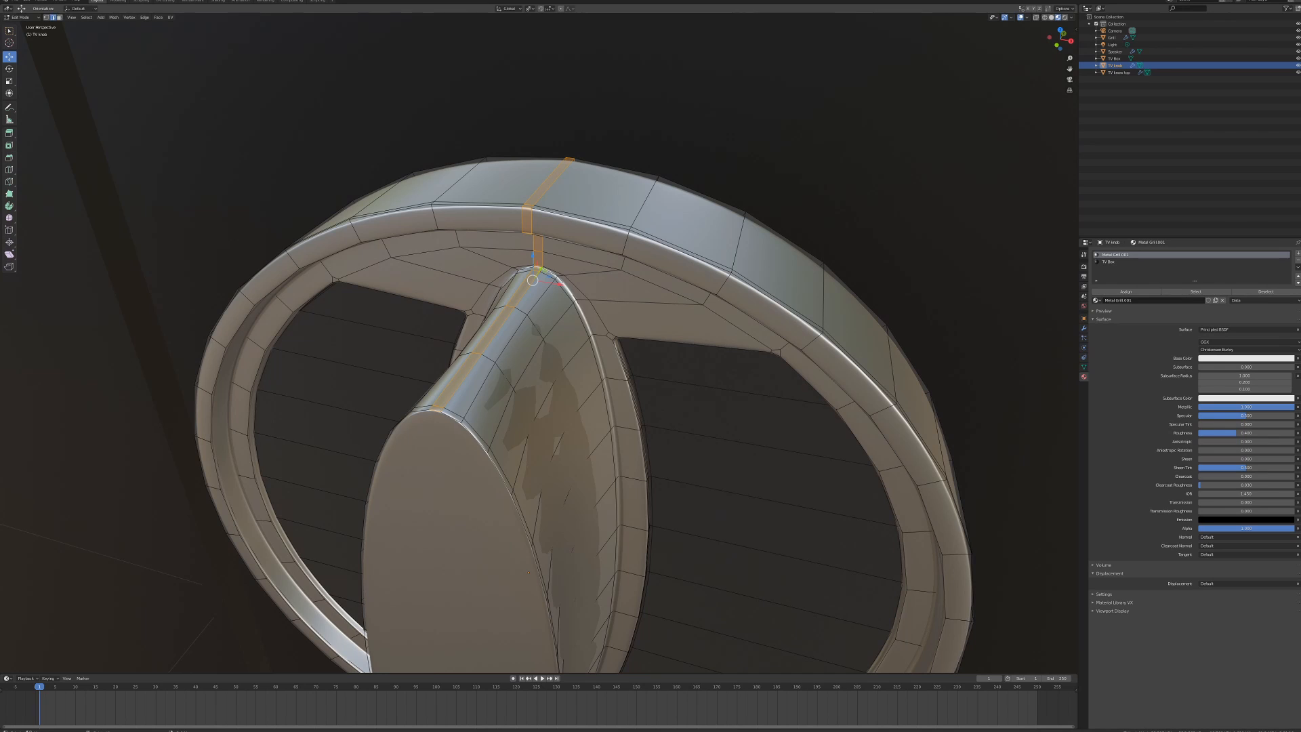
left_click(545, 181)
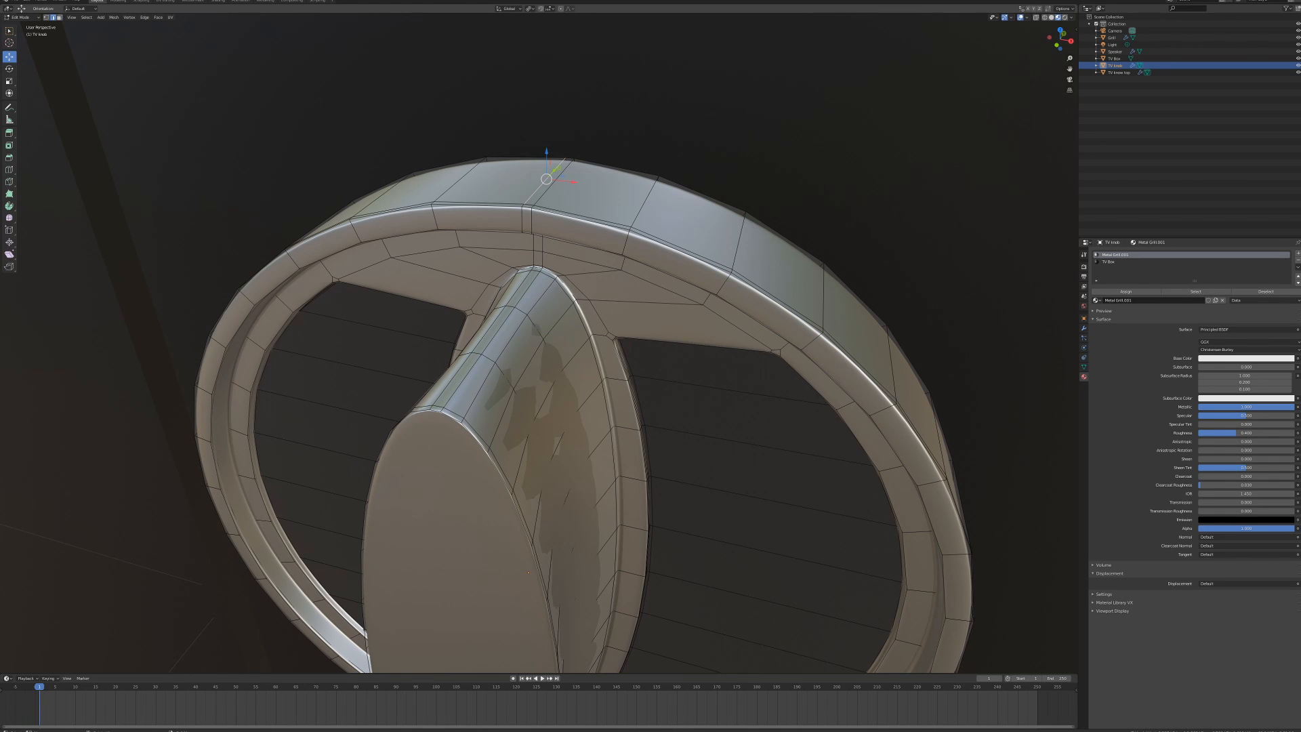
key("alt+a")
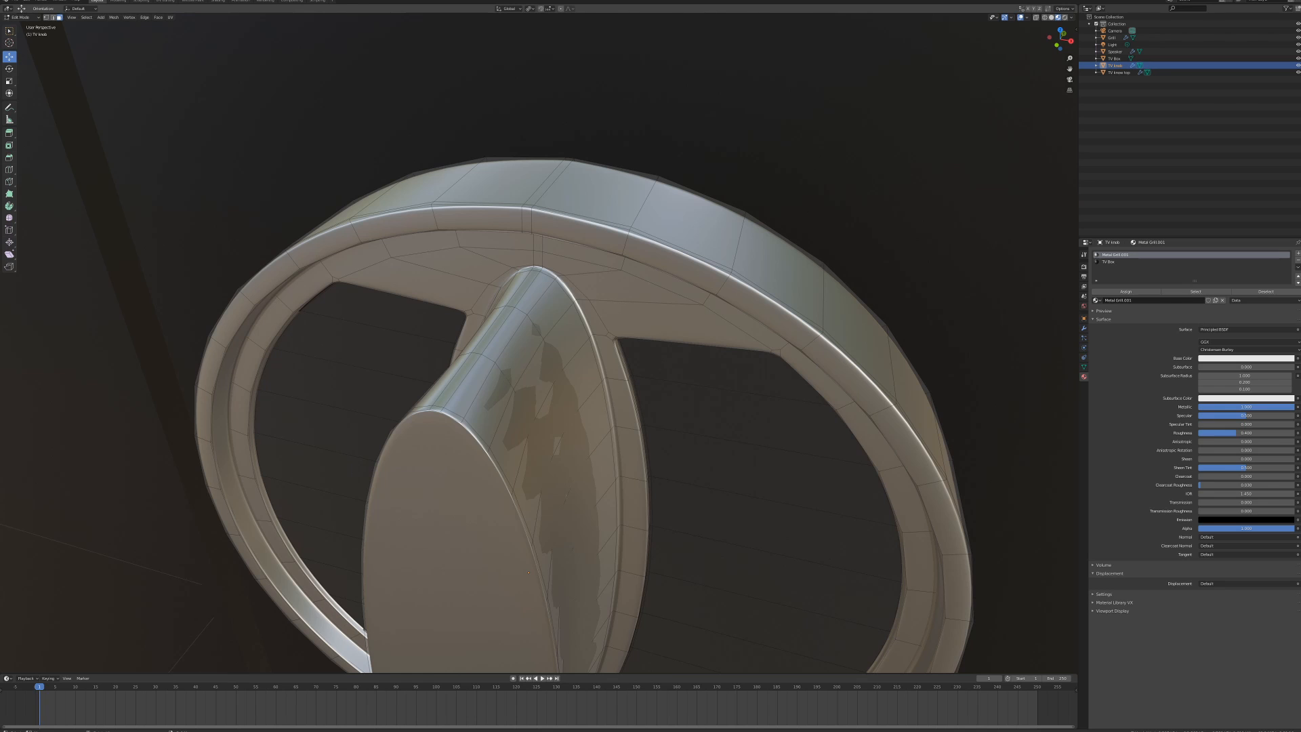
left_click(547, 182)
middle_click_drag(547, 181, 570, 172)
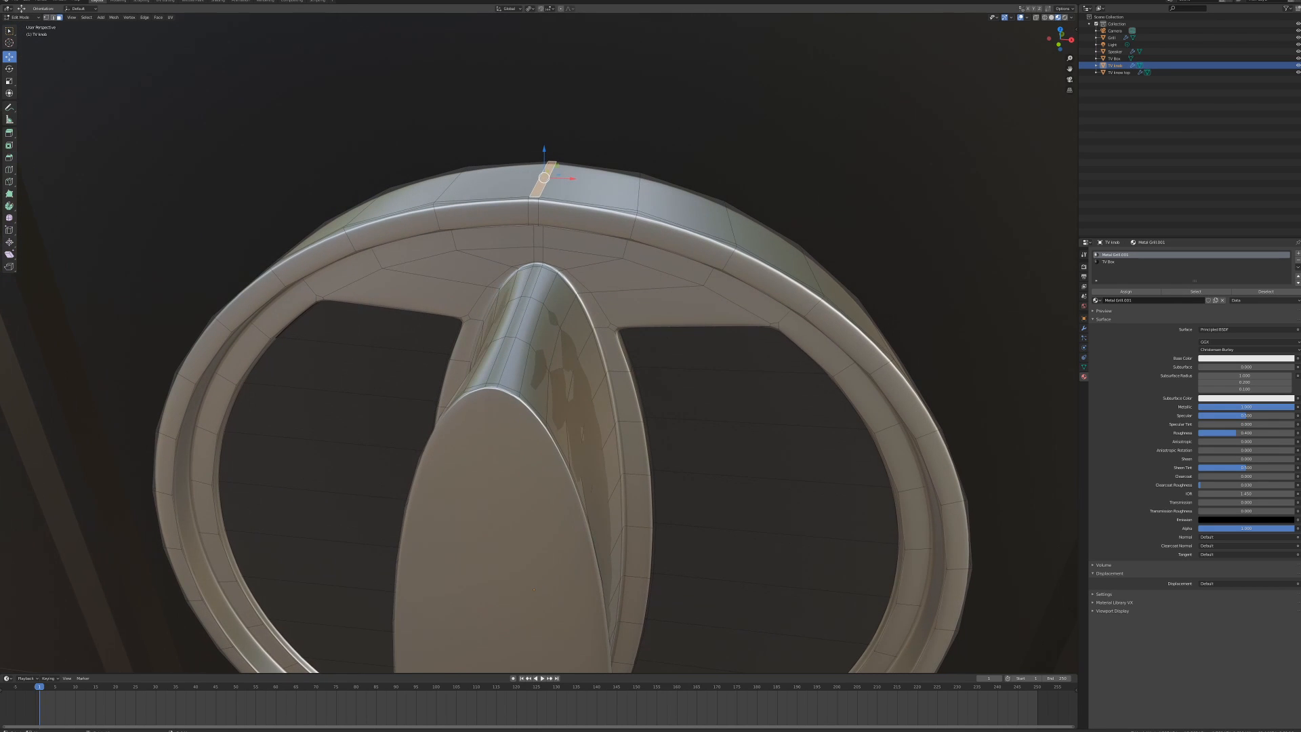
- Try to extrude the rim's narrow outer strip together with its adjoining front faces 0.001 m along the normals
key("e")
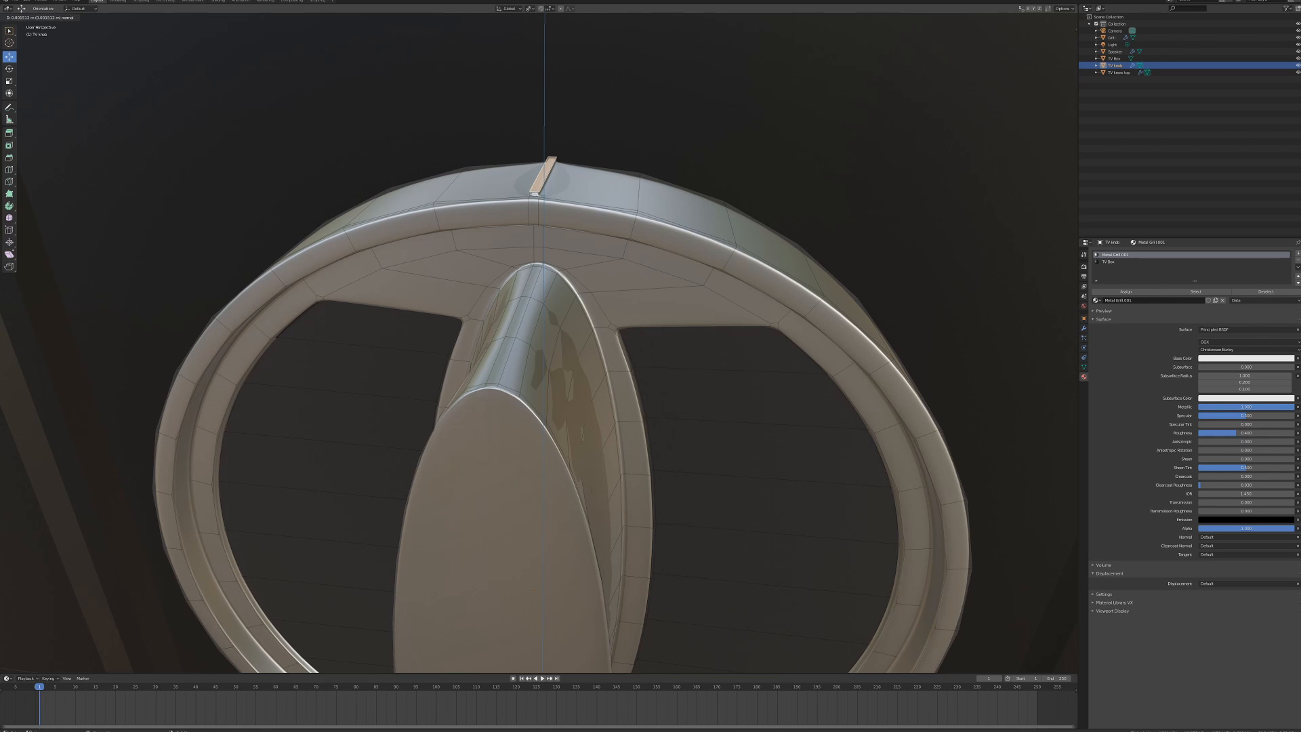
key("Escape")
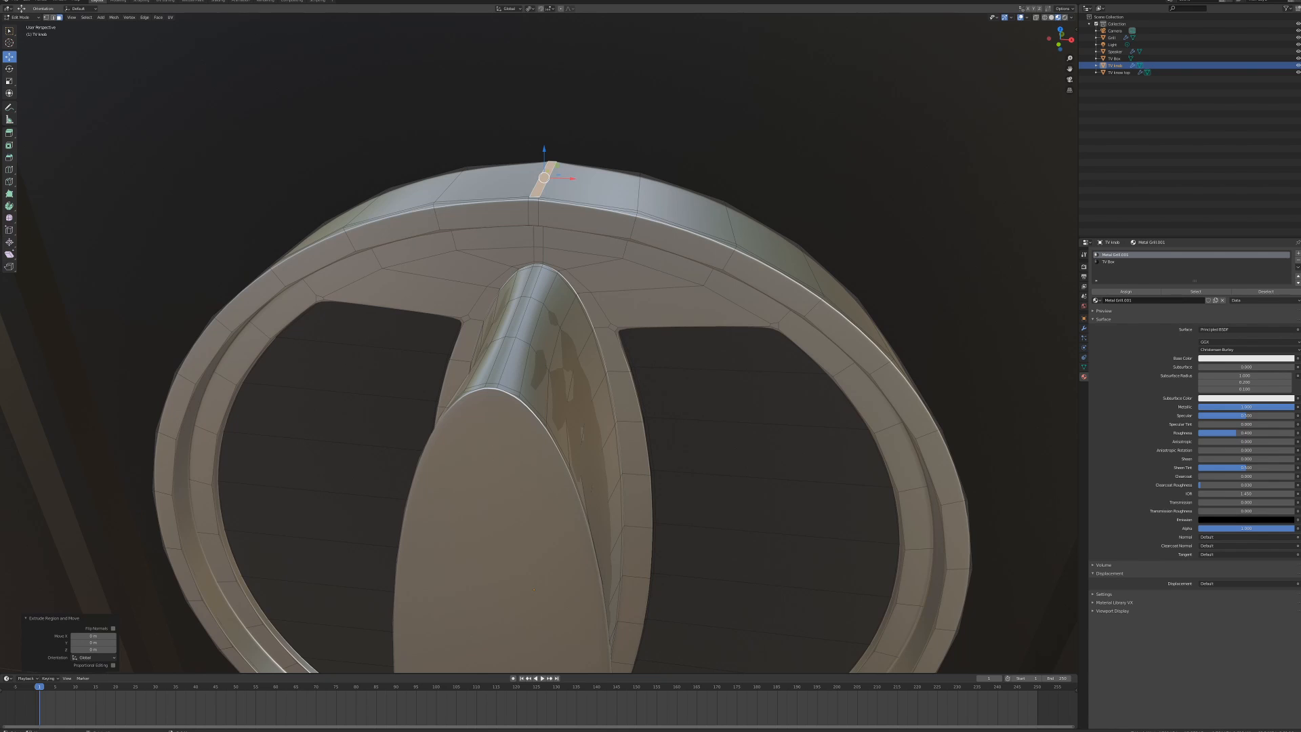
left_click(534, 199, "shift")
left_click(533, 213, "shift")
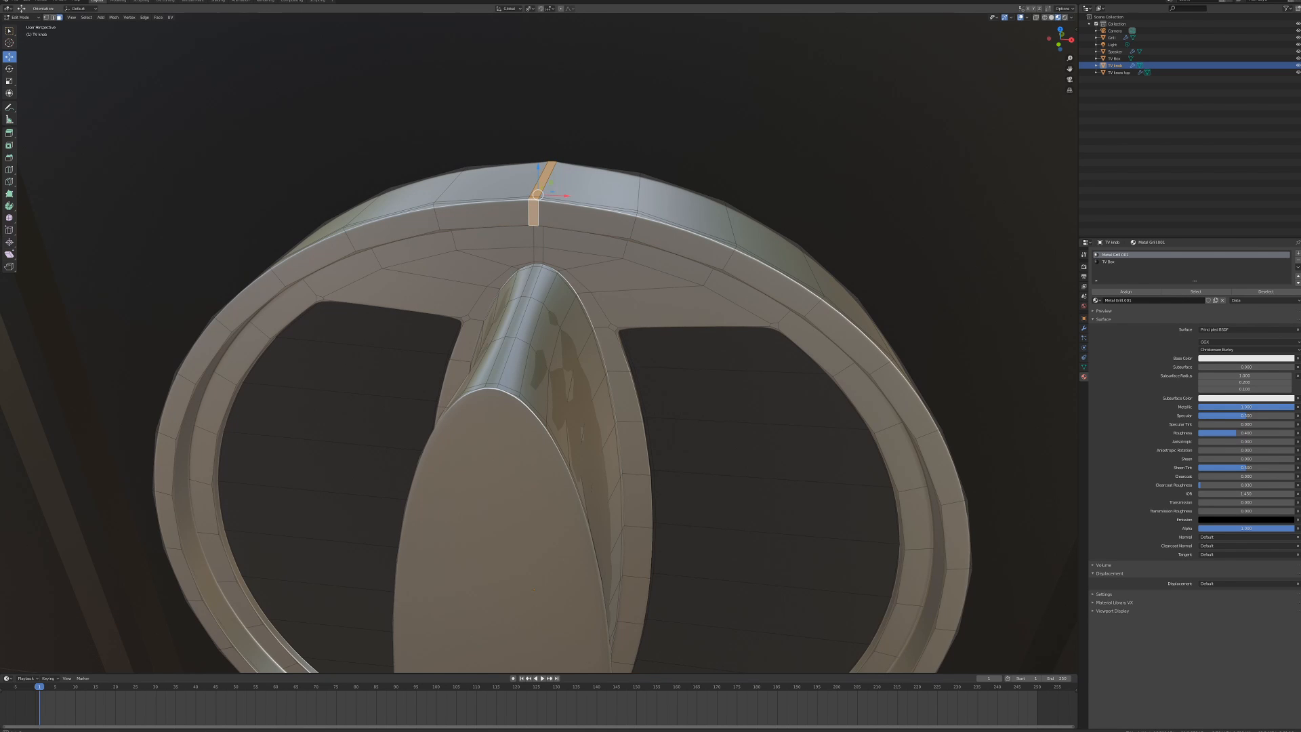
middle_click_drag(533, 590, 525, 579)
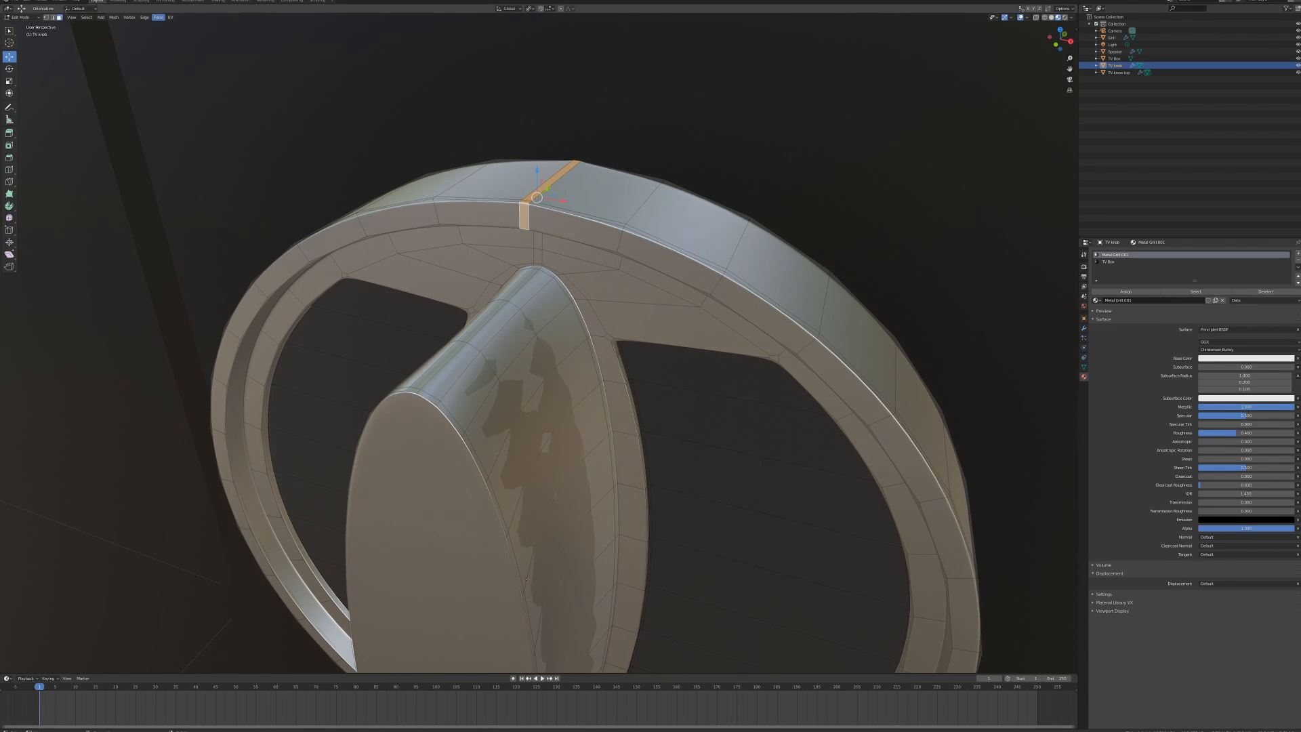
left_click(158, 17)
left_click(180, 31)
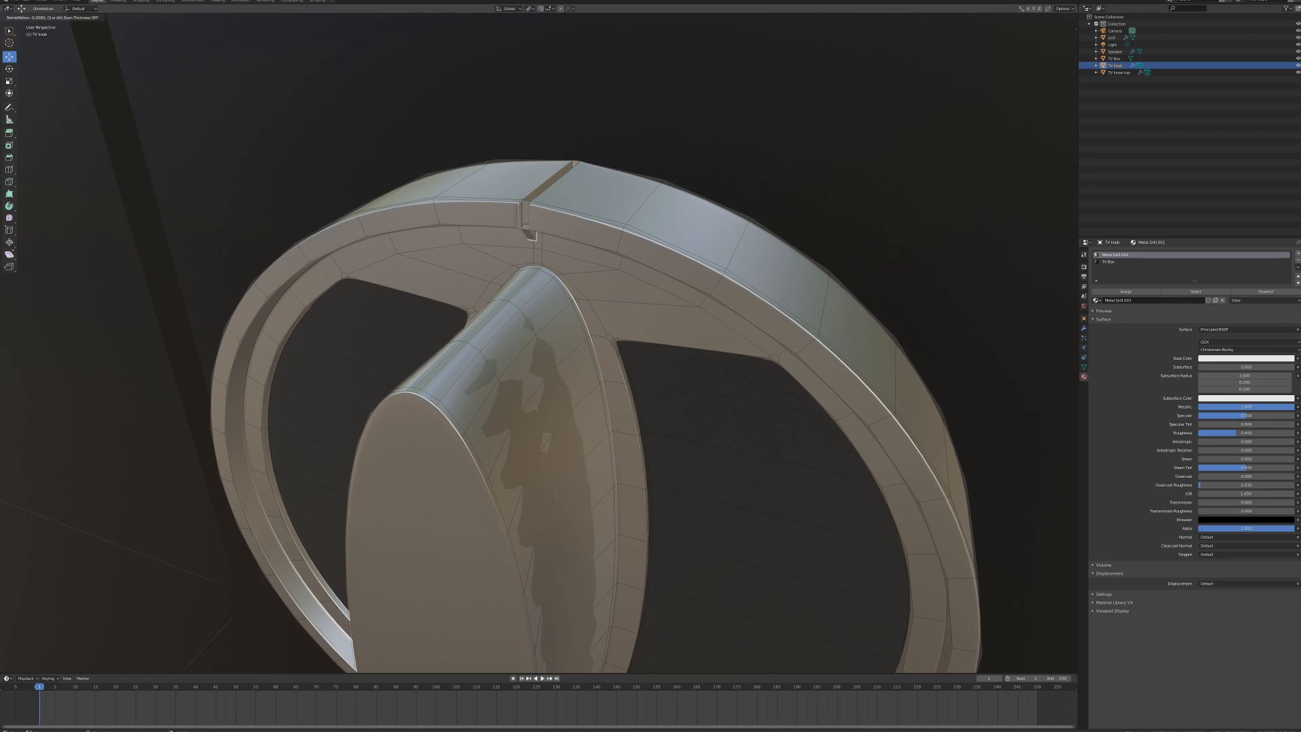
type(".01")
key("BackSpace")
type("01")
key("Return")
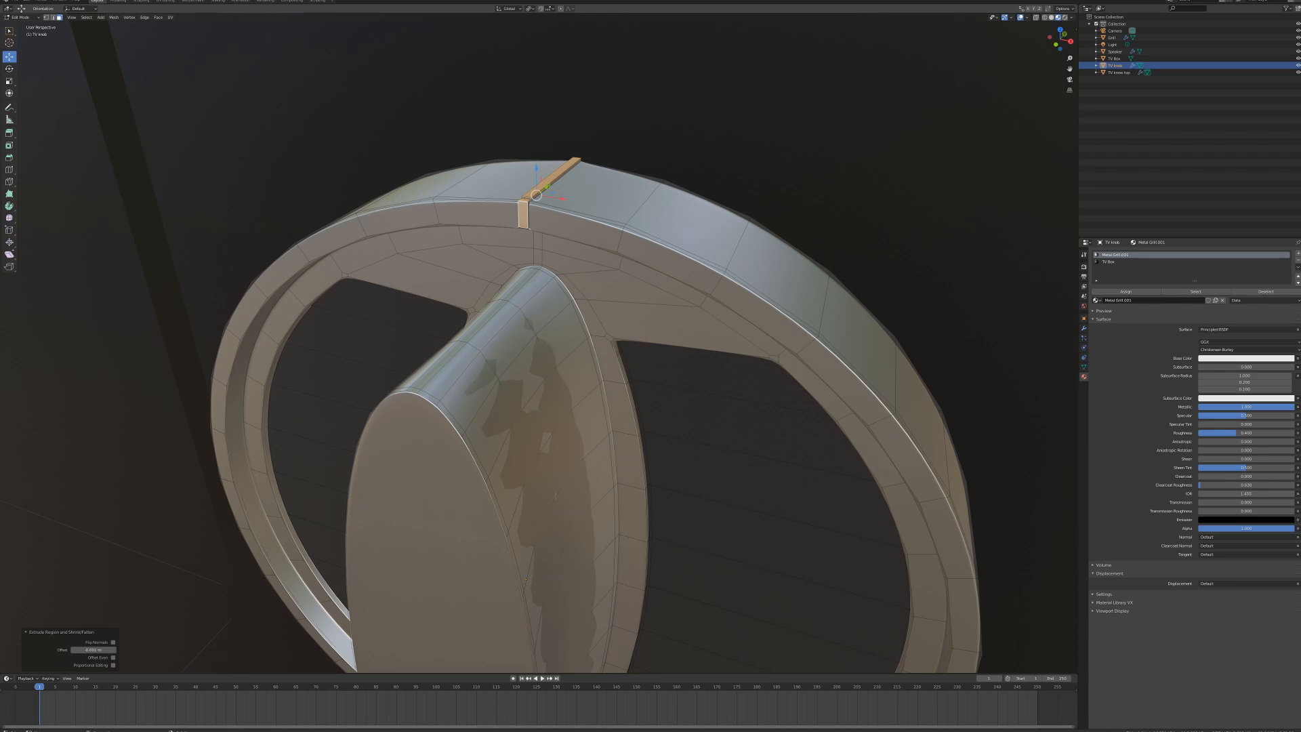
- Undo the rim strip's extrusion and the added front faces, back to the single outer strip face
middle_click_drag(526, 579, 512, 455)
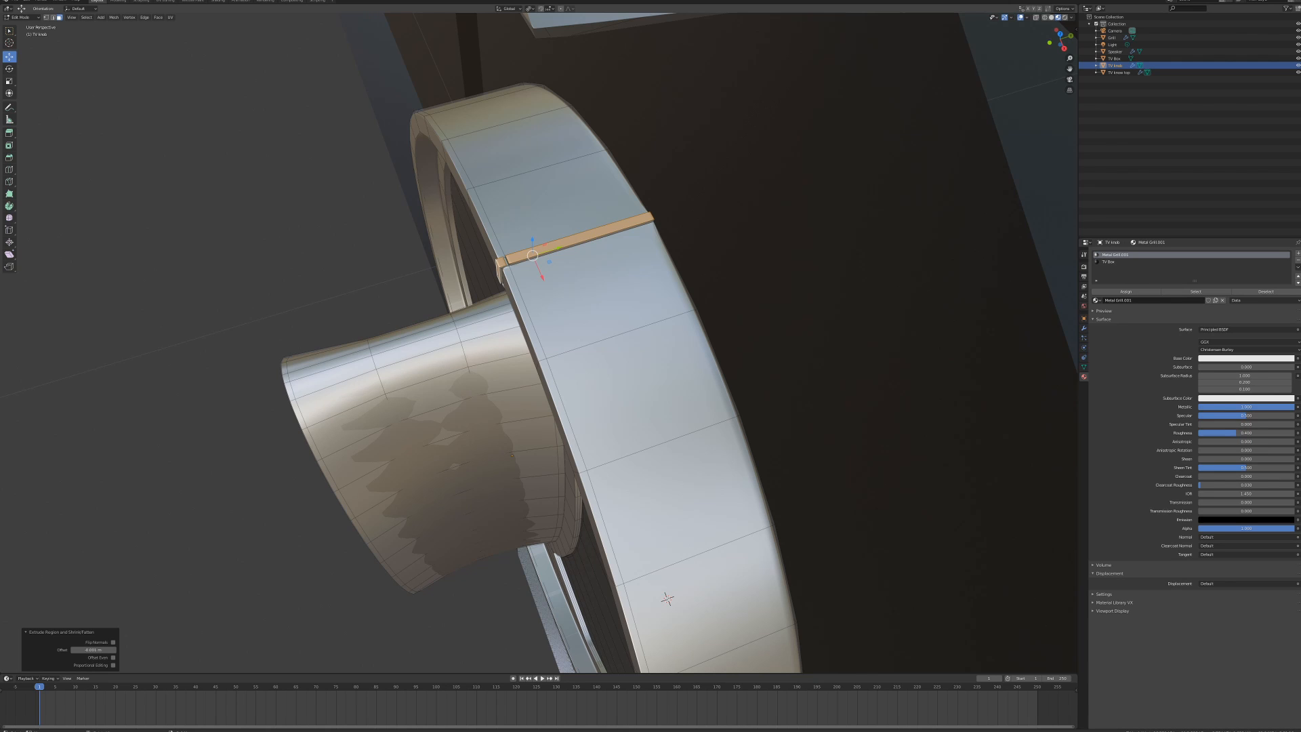
middle_click_drag(667, 598, 622, 659)
key("ctrl+z")
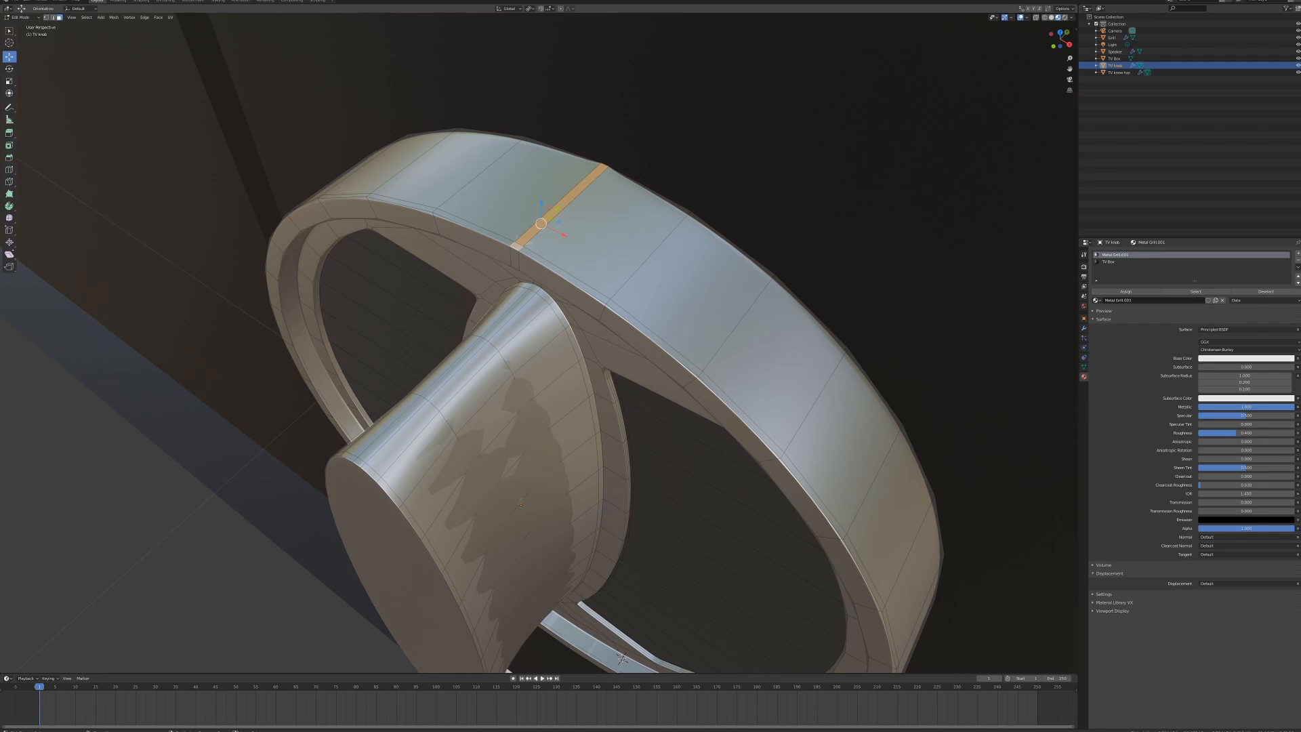
key("ctrl+z")
key("ctrl+z")
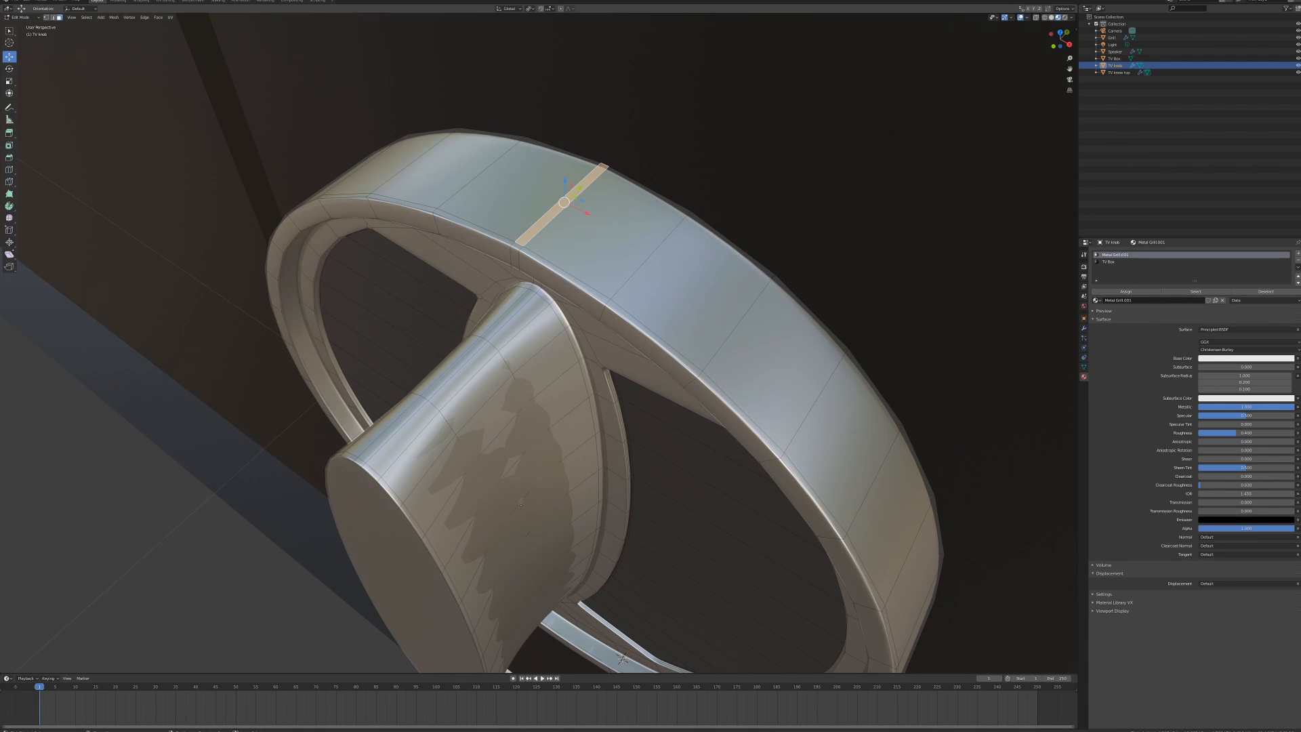
- Add the small bevel face at the rim's front edge to the selection and extrude the strip slightly outward
middle_click_drag(569, 298, 593, 276)
middle_click_drag(527, 551, 617, 655)
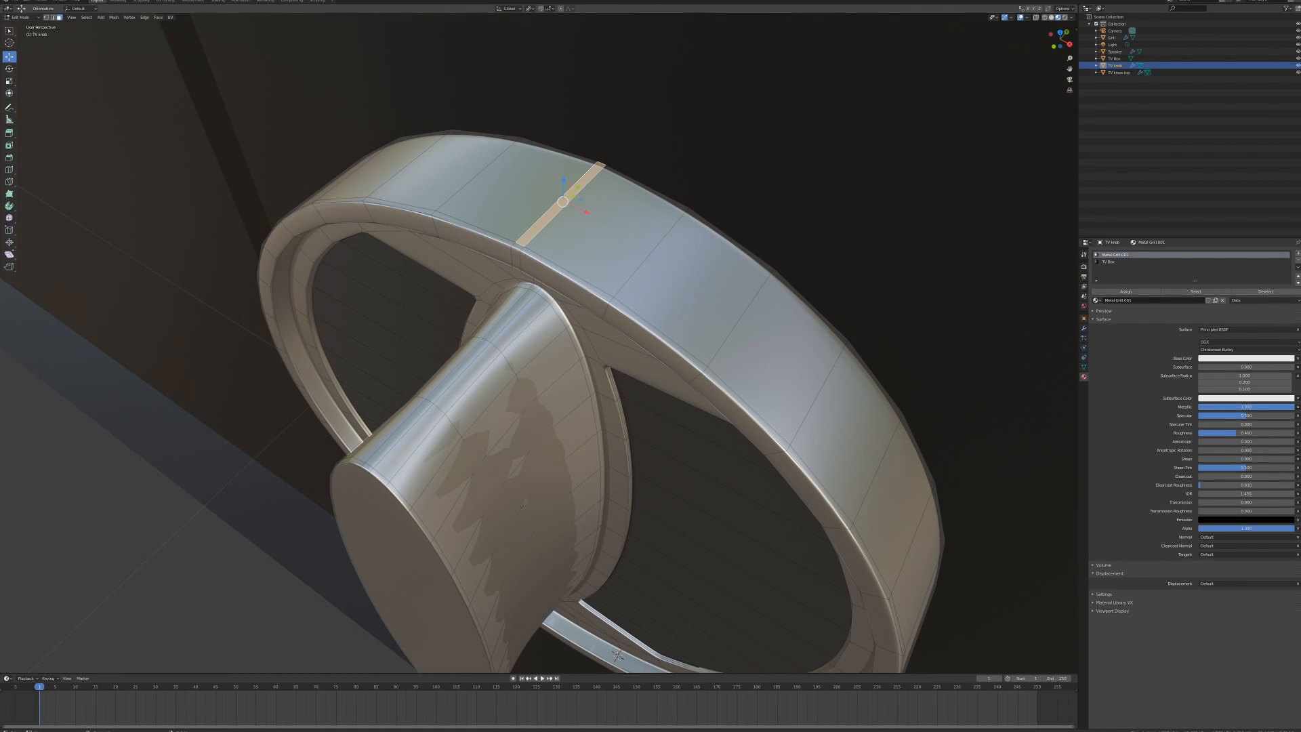
left_click(519, 248, "shift")
key("e")
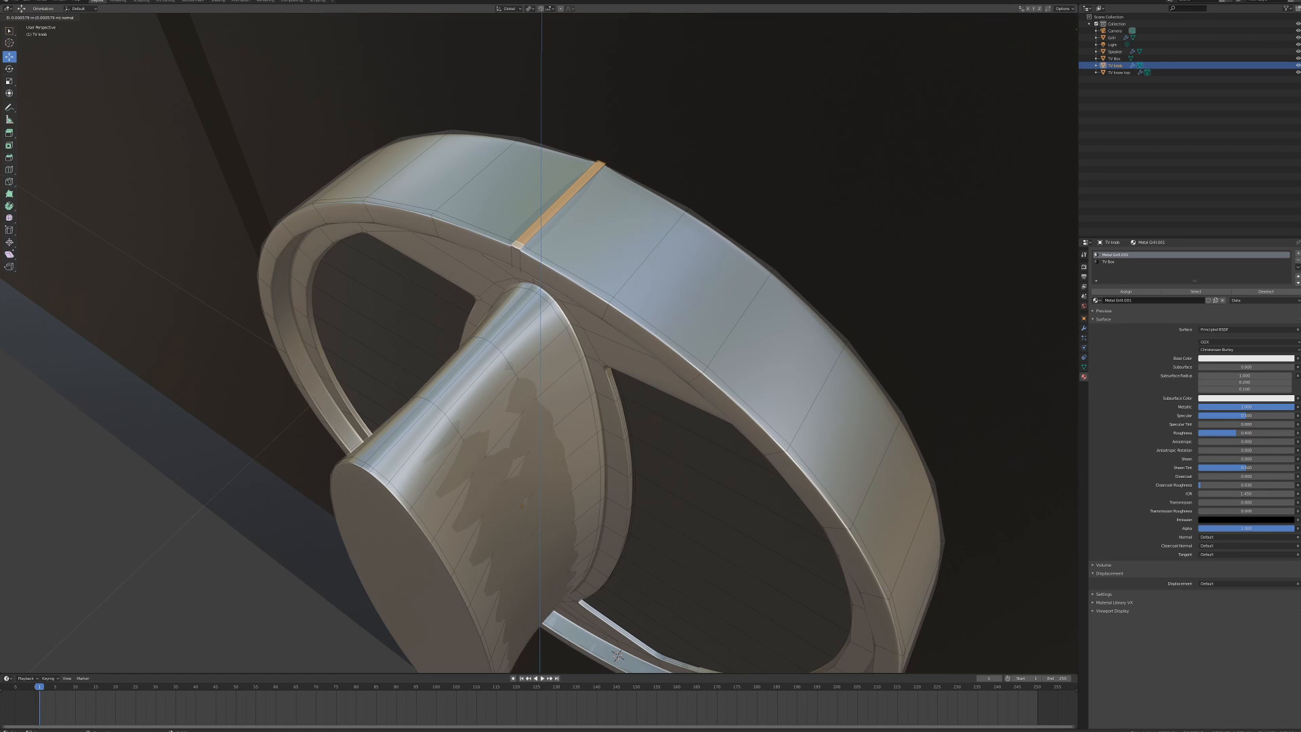
type(".01")
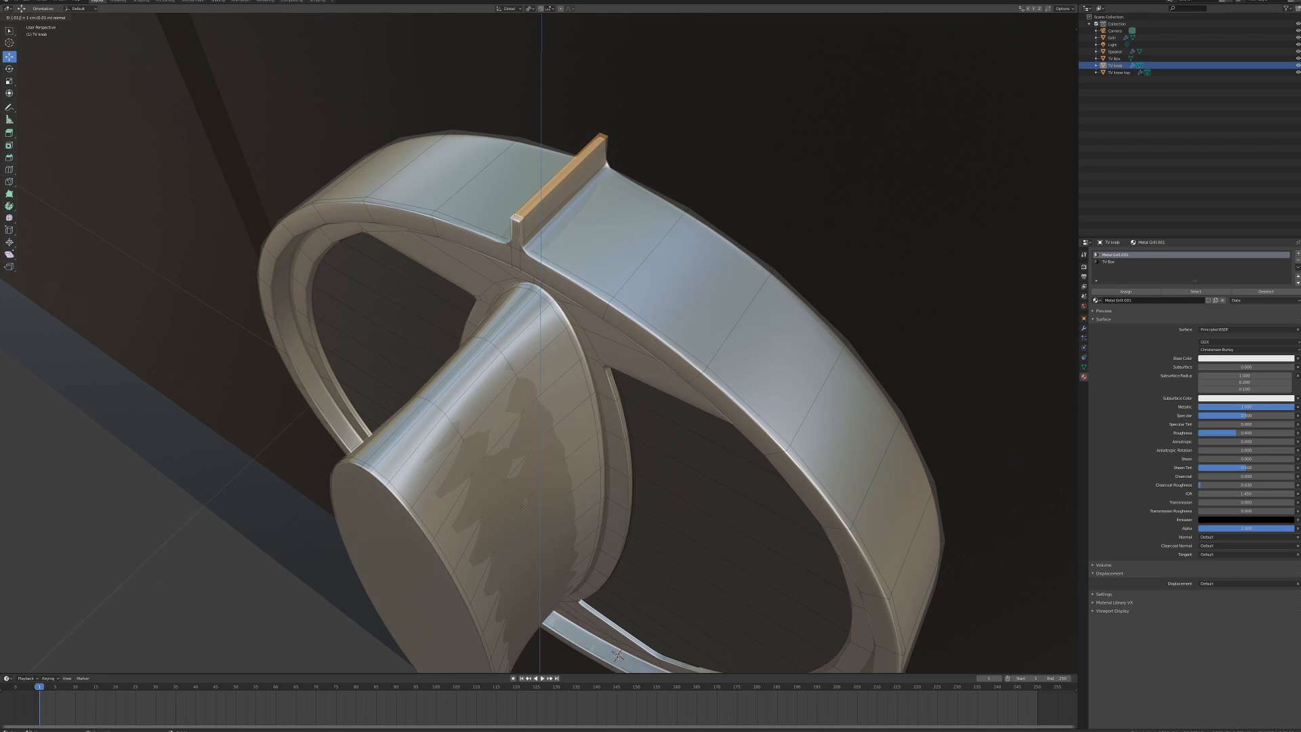
key("BackSpace")
type("01")
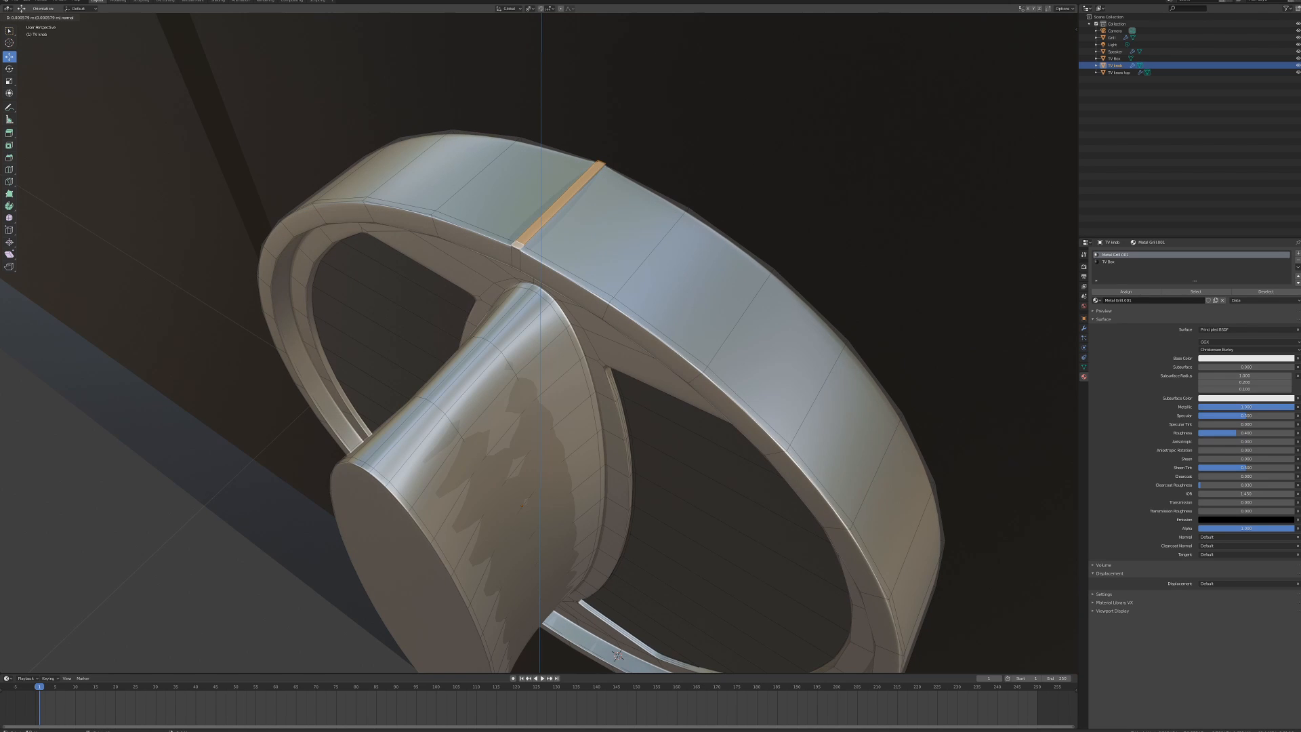
key("BackSpace")
type("1")
key("Return")
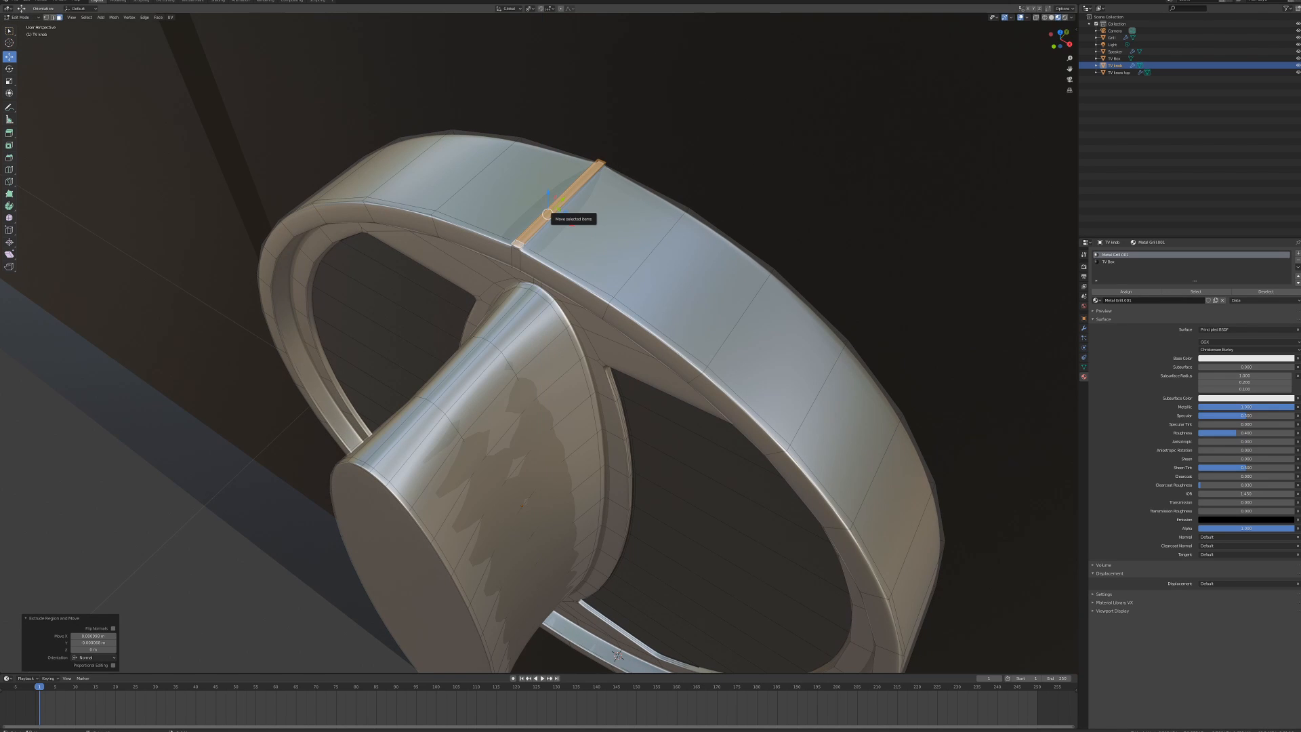
- Replace the strip's slight extrusion on the lower knob's rim with a 0.0012 m outward one, then return to Object Mode
middle_click_drag(547, 214, 542, 193)
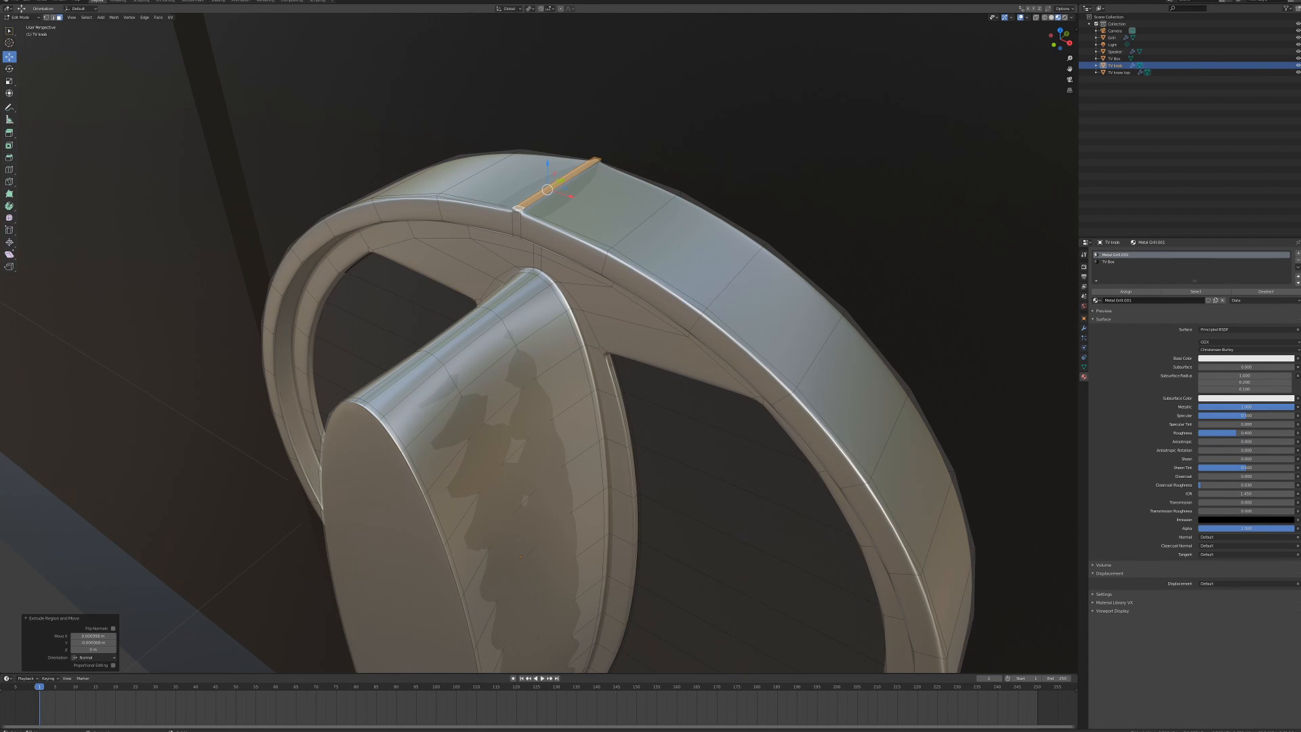
left_click_drag(546, 189, 547, 192)
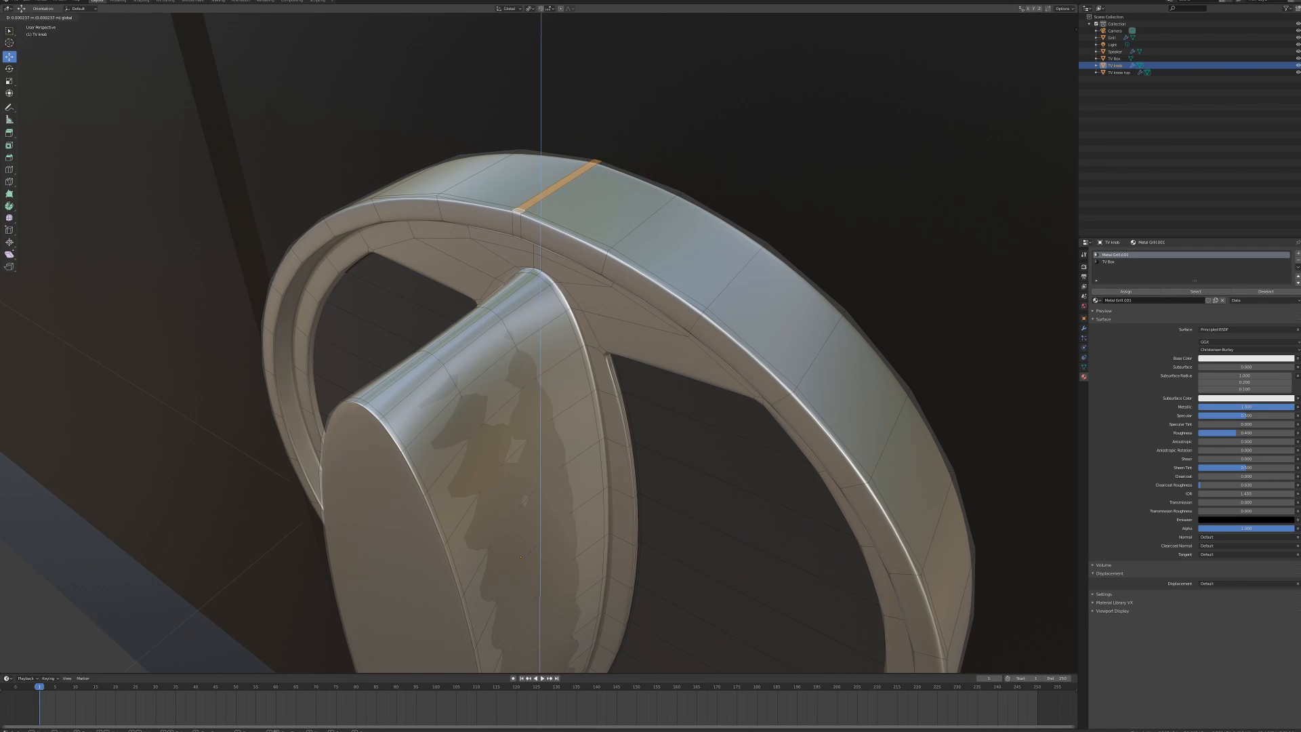
left_click_drag(546, 193, 546, 193)
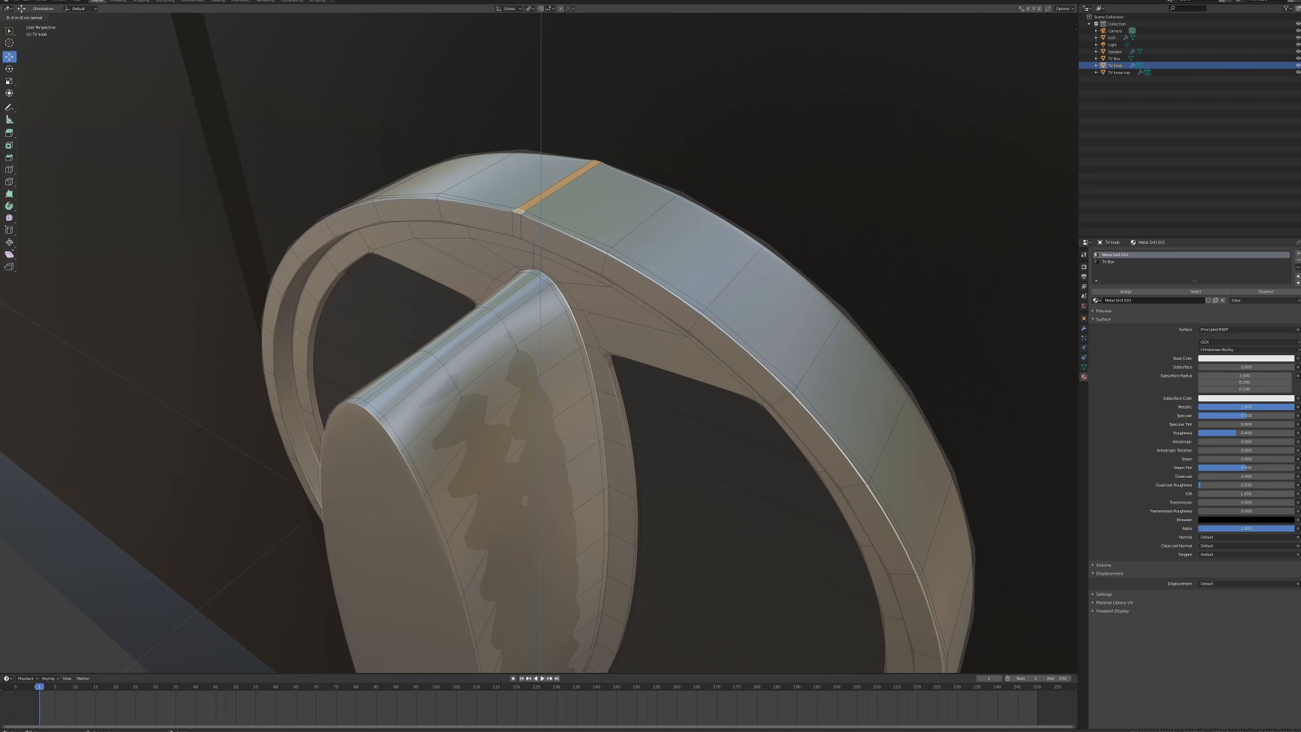
type(".001")
type("2")
key("Return")
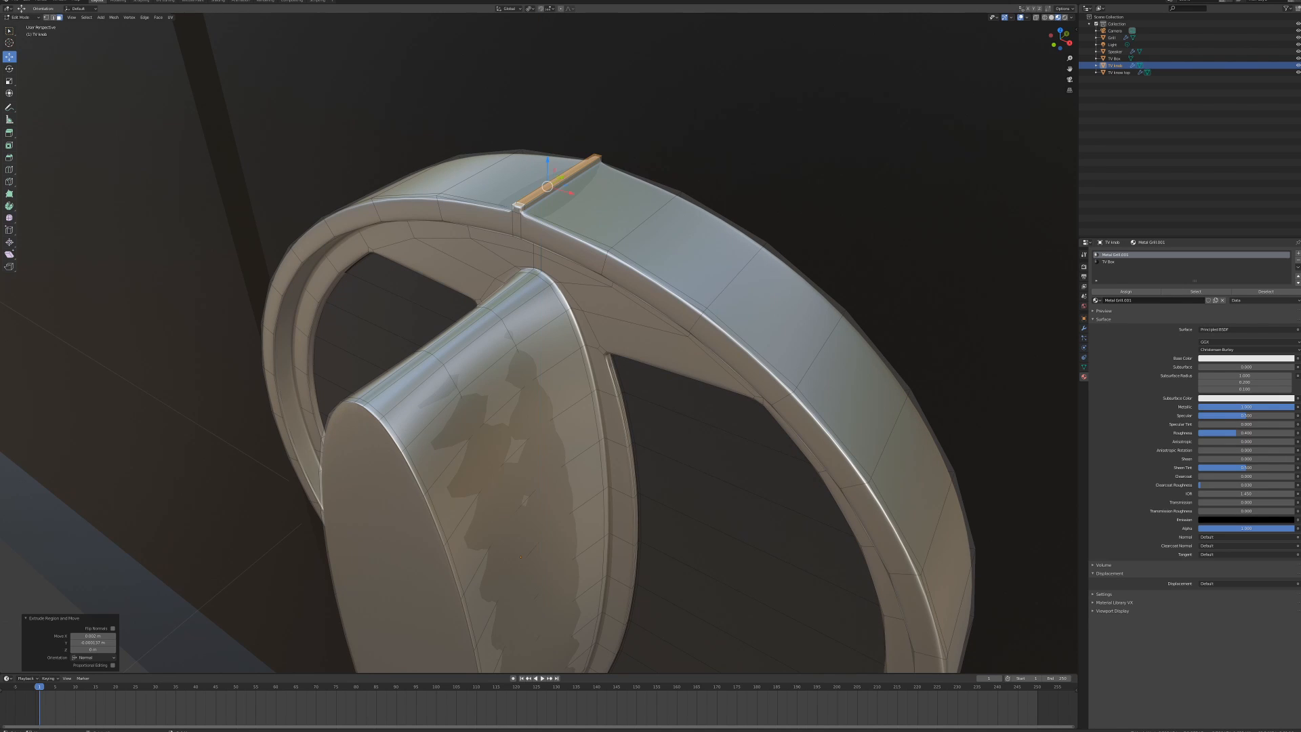
key("Tab")
- Examine the lower knob's raised indicator mark and compare both knobs on the control panel from several angles
middle_click_drag(542, 352, 547, 254)
scroll(554, 253, "down", 3)
scroll(533, 277, "down", 1)
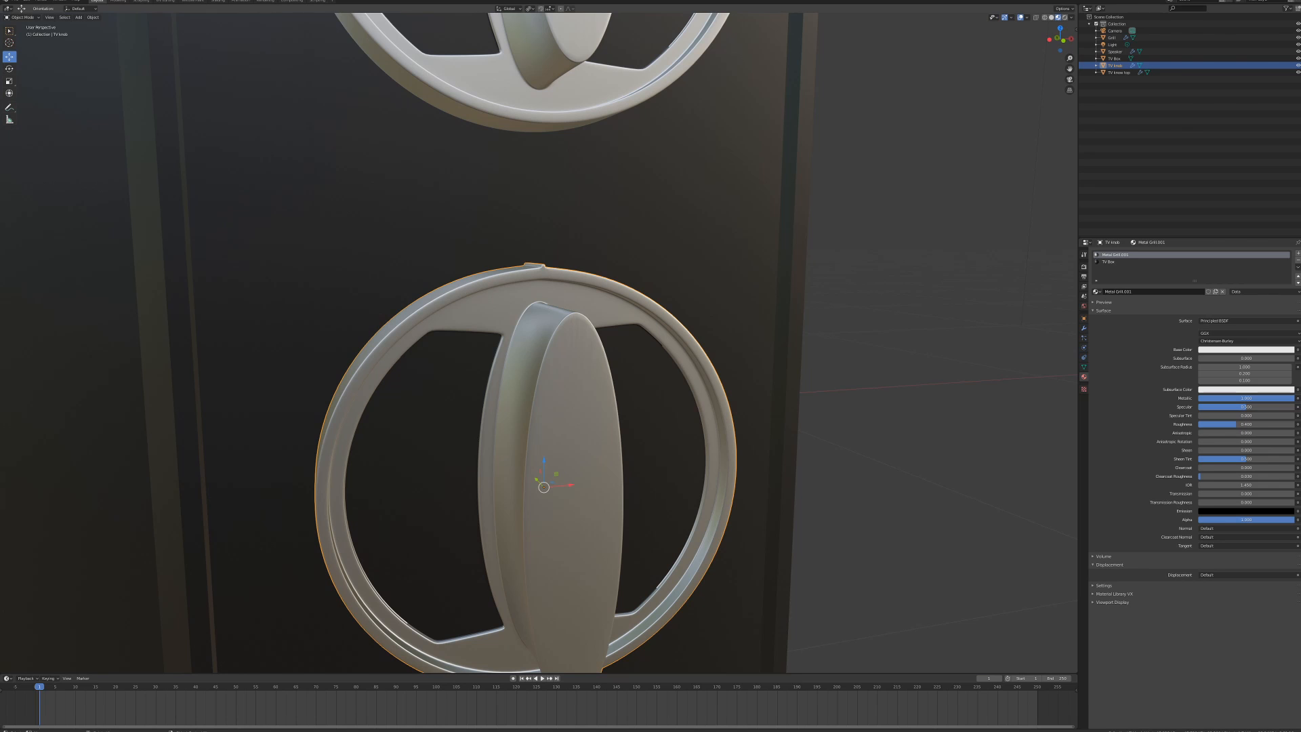
scroll(540, 342, "down", 3)
middle_click_drag(548, 342, 540, 359)
scroll(540, 342, "down", 2)
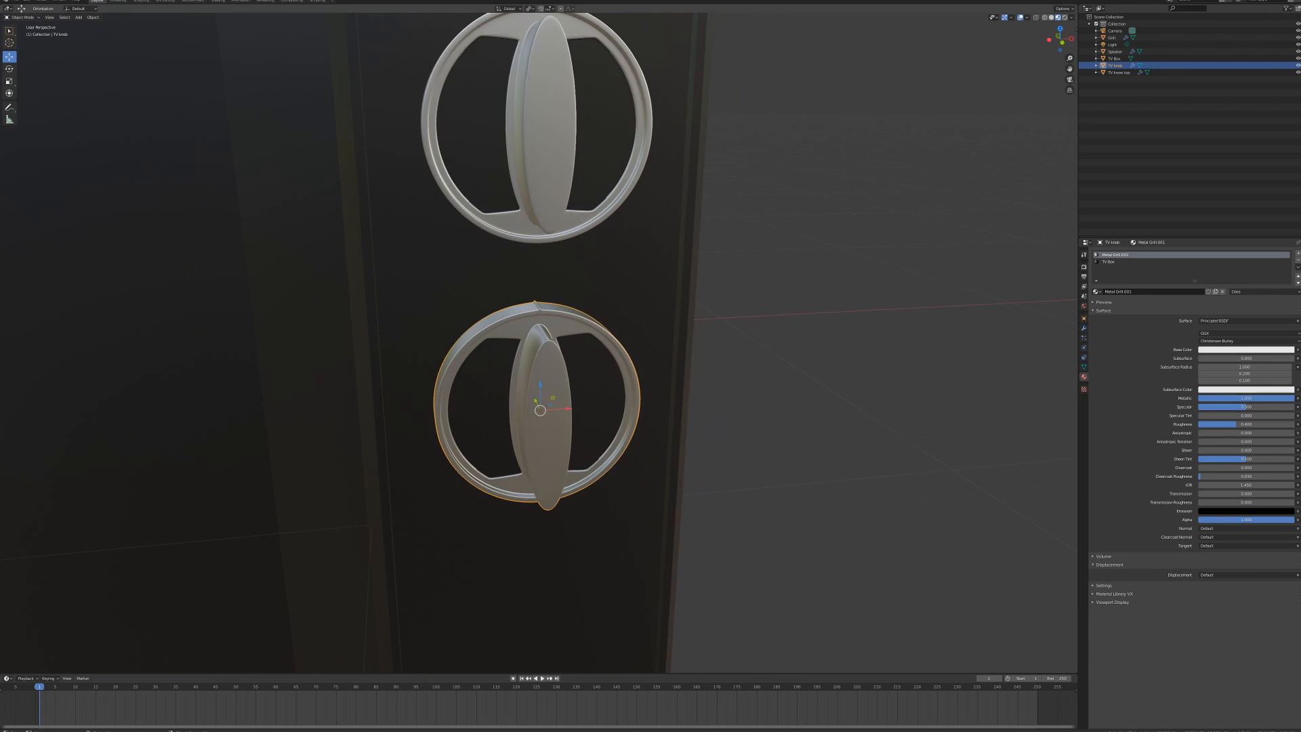
scroll(525, 661, "down", 2)
middle_click_drag(525, 661, 586, 657)
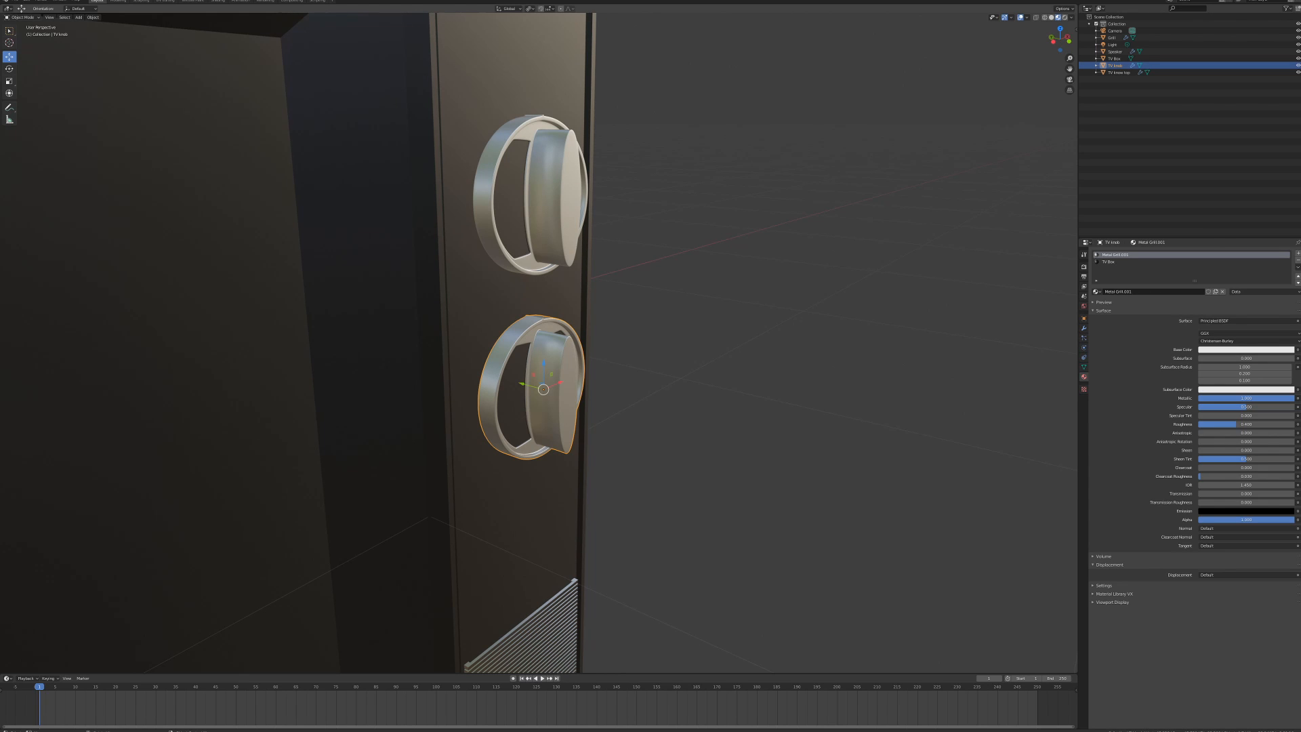
middle_click_drag(528, 659, 488, 659)
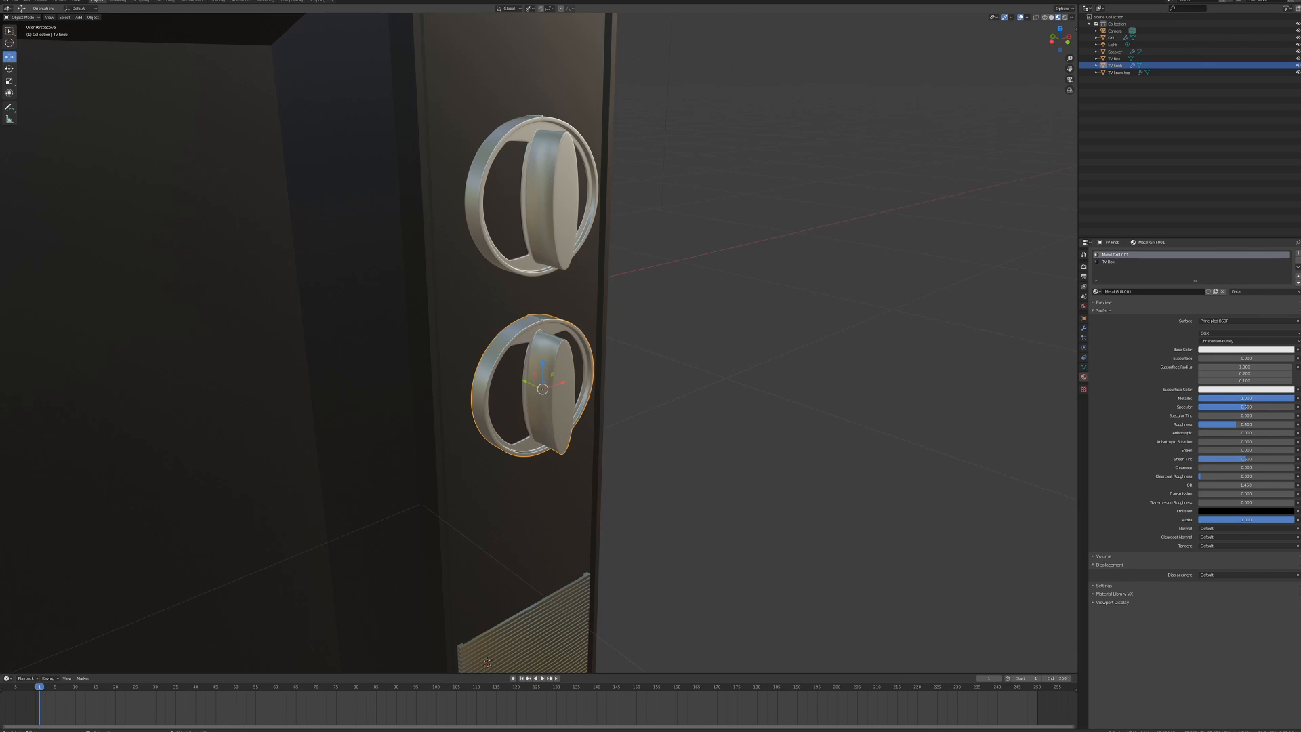
- Switch to the browser and enlarge the orange Quasar 1970's portable television photo on the New Era Antiques page
key("alt+Tab")
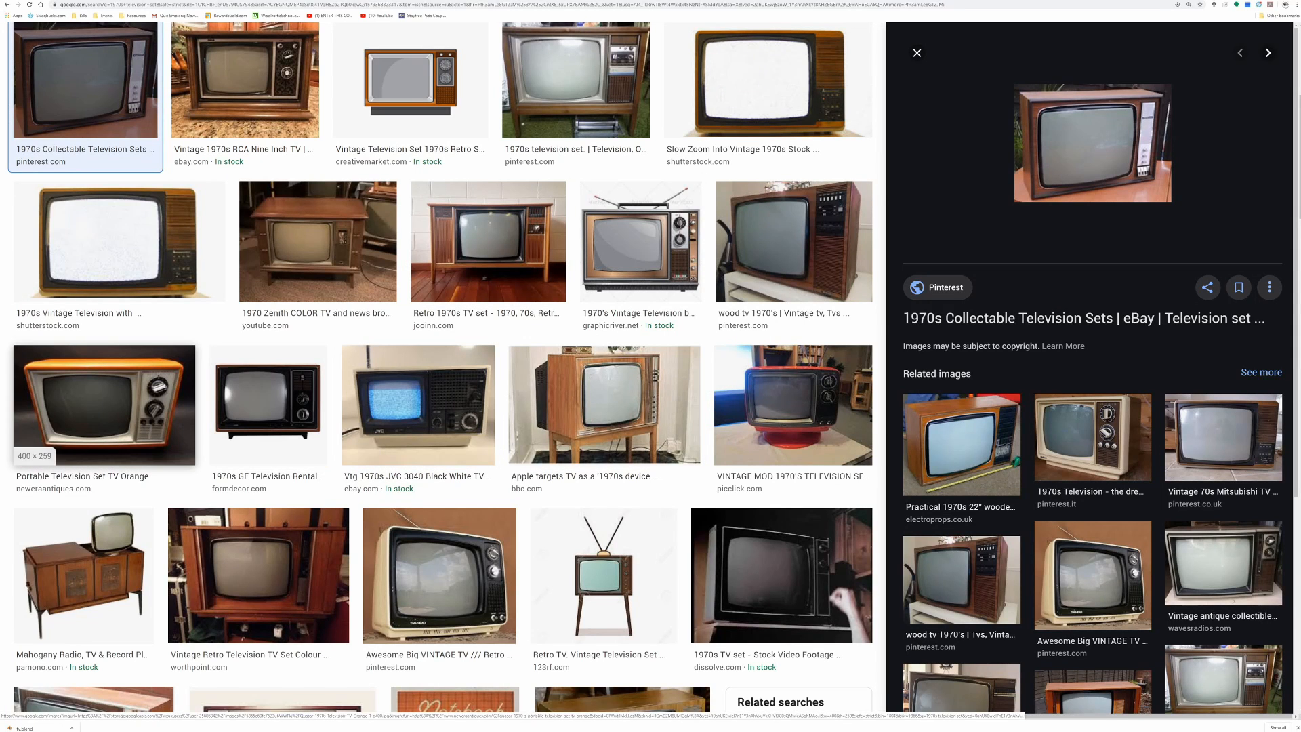
left_click(103, 405)
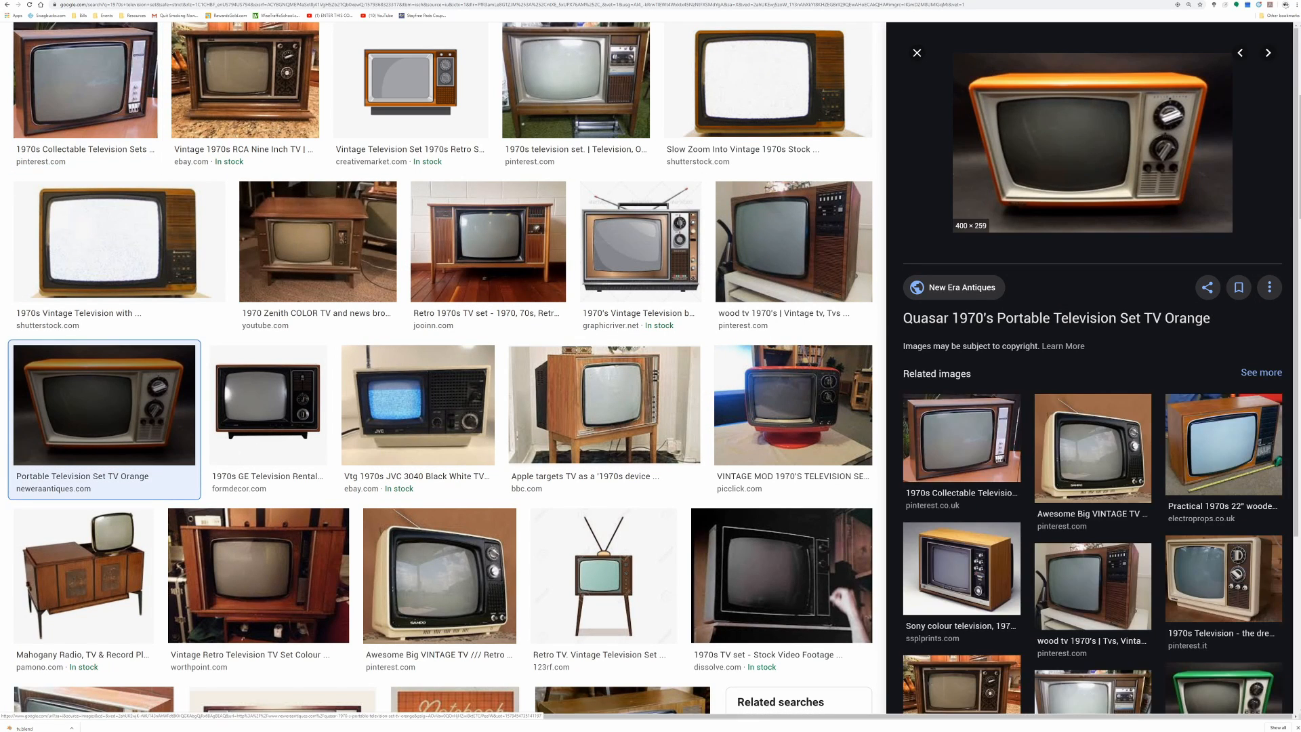
left_click(1092, 143)
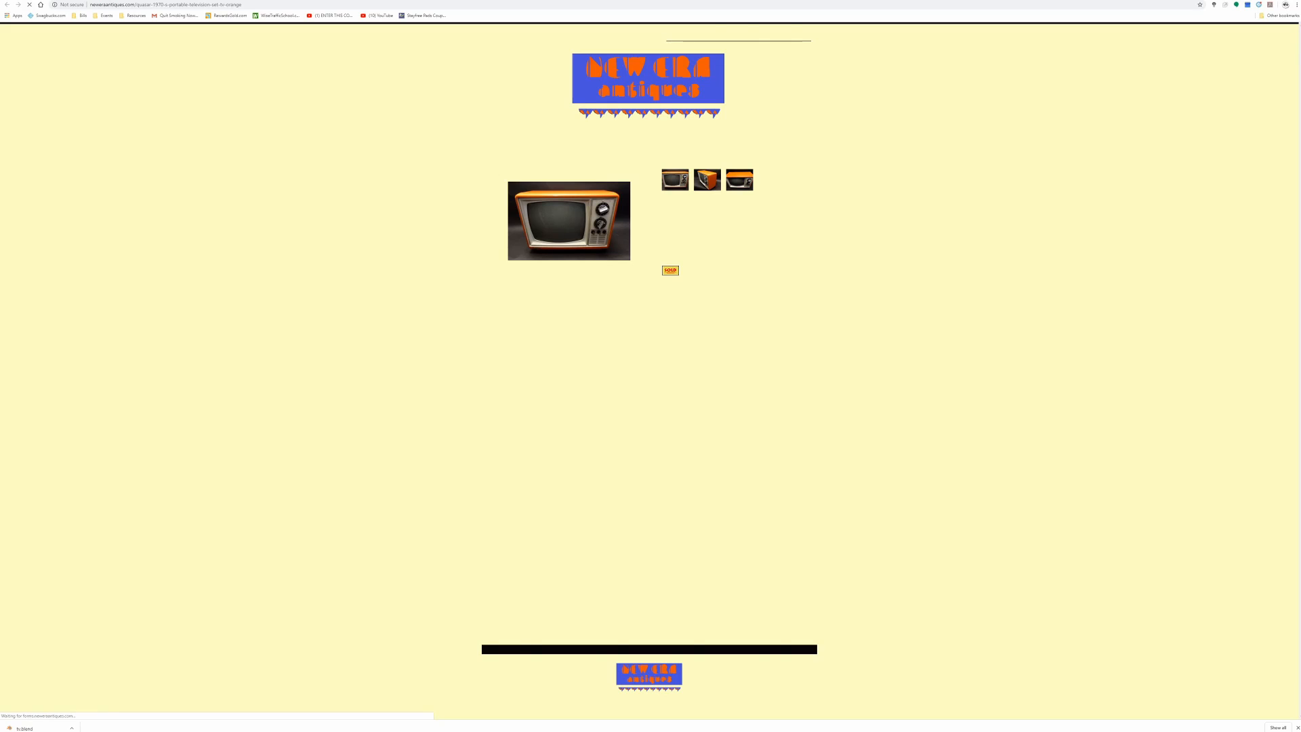
left_click(569, 221)
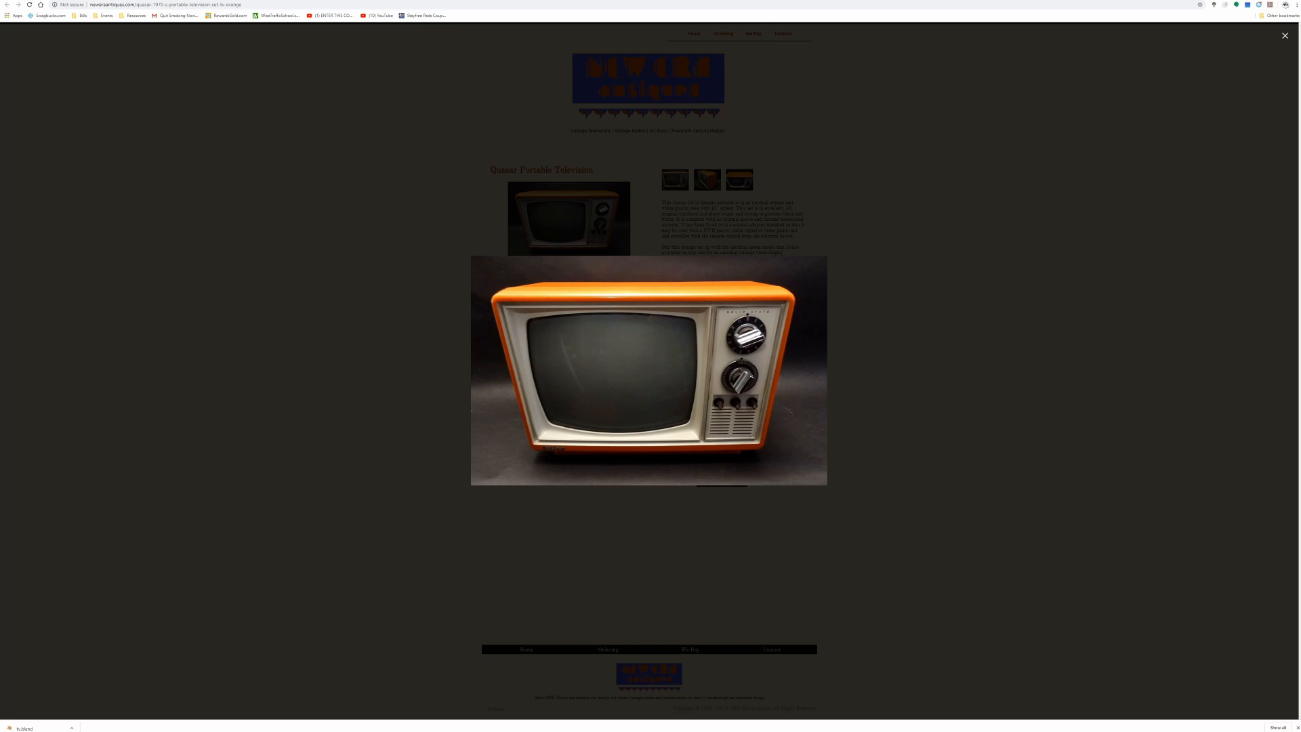
- Switch back to Blender and view the whole television model from the front for comparison with the reference
key("alt+Tab")
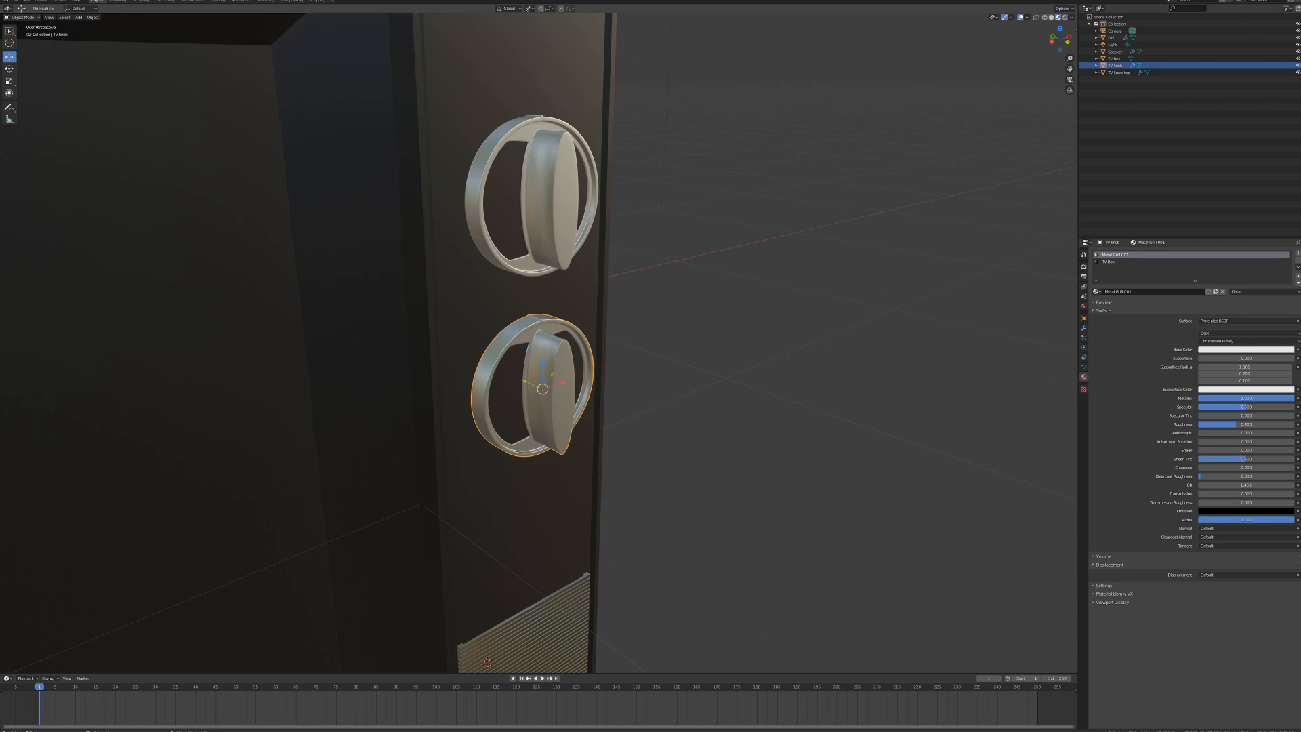
middle_click_drag(610, 406, 522, 376)
scroll(519, 372, "down", 3)
scroll(518, 373, "down", 1)
scroll(543, 373, "down", 3)
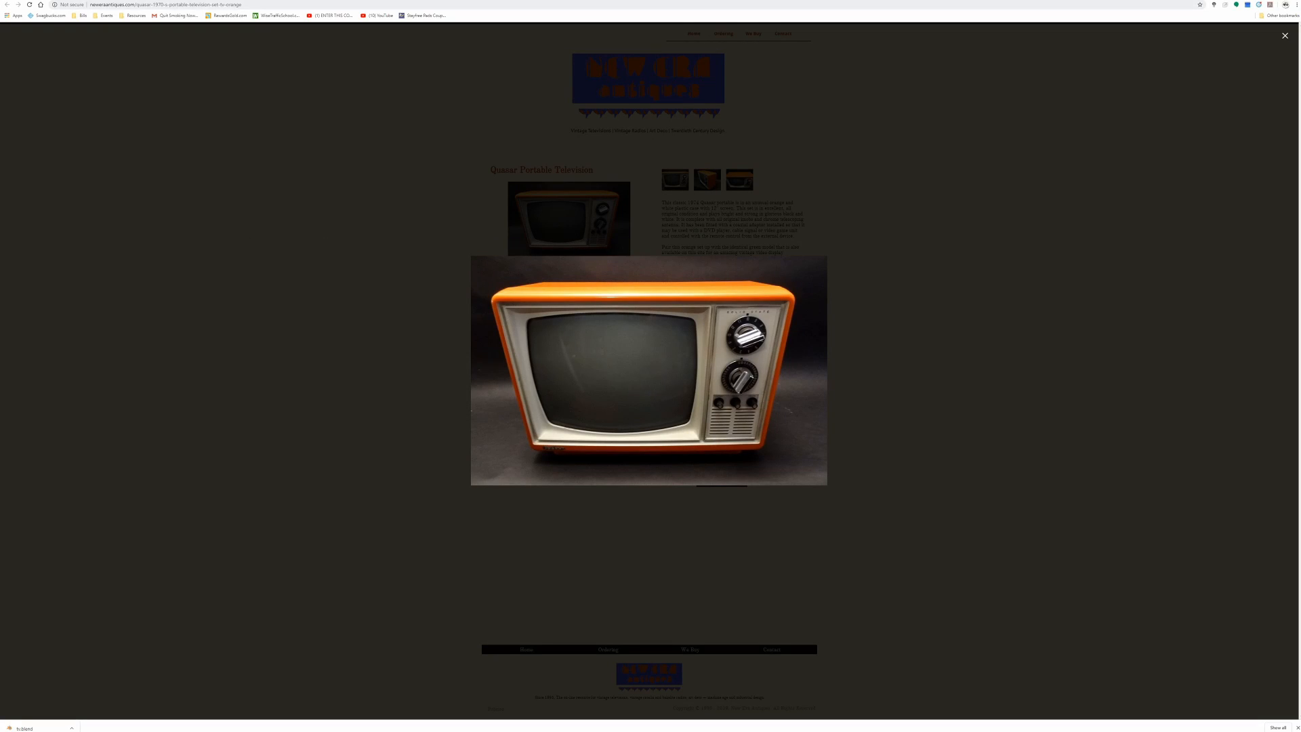
- In the browser, search Google Images for "the man who fell to earth televisions scene"
left_click(166, 5)
type("the")
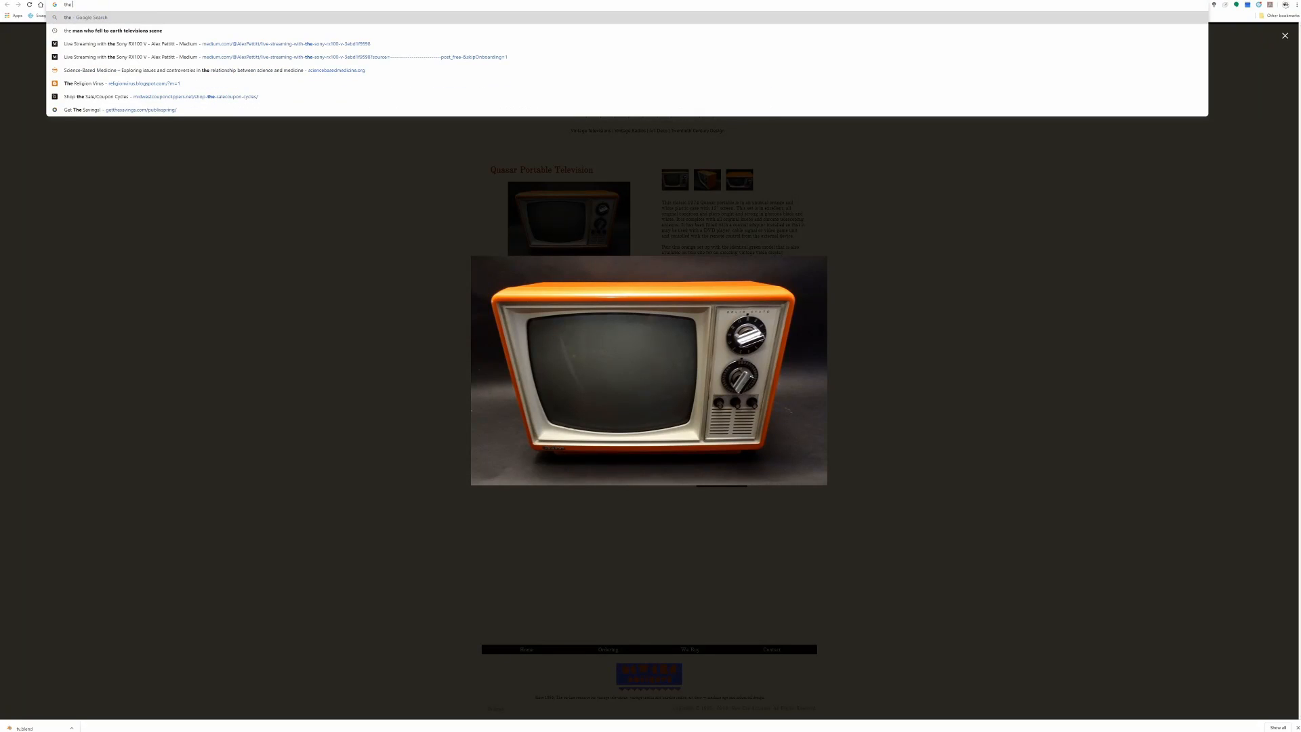
key("Down")
key("Return")
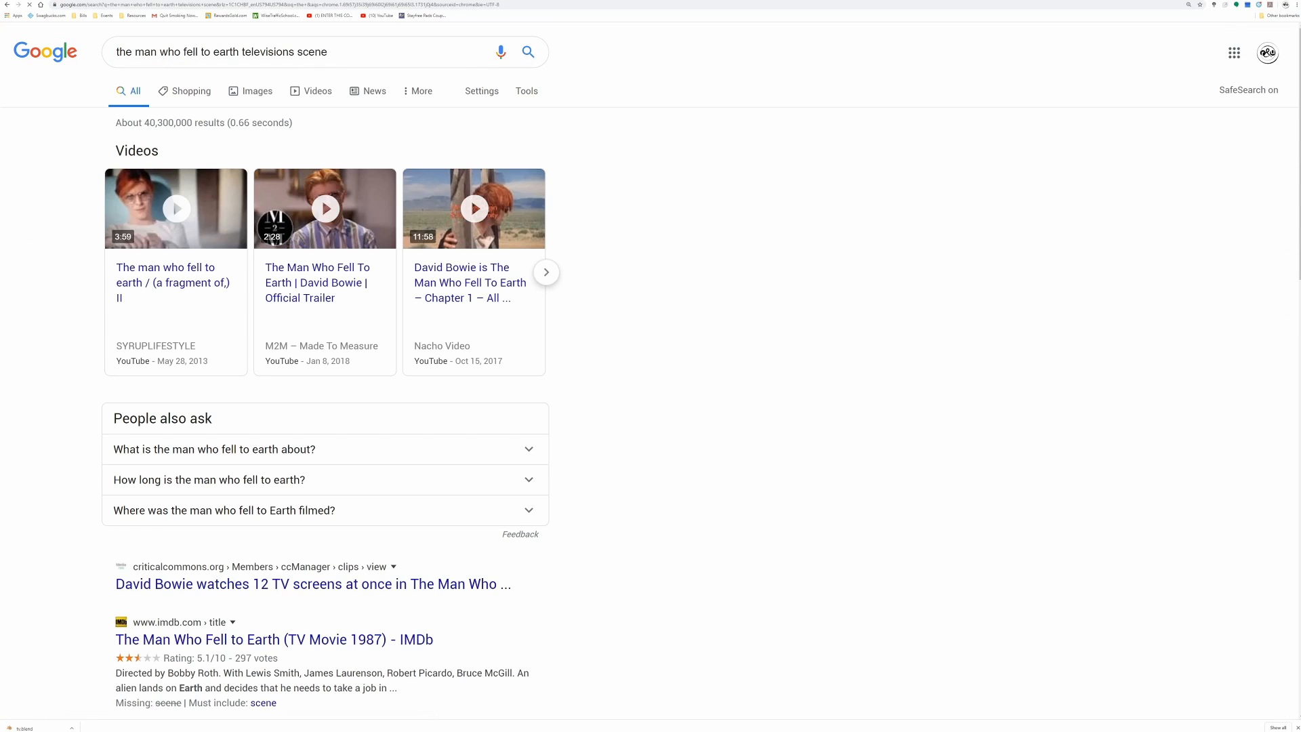
left_click(251, 91)
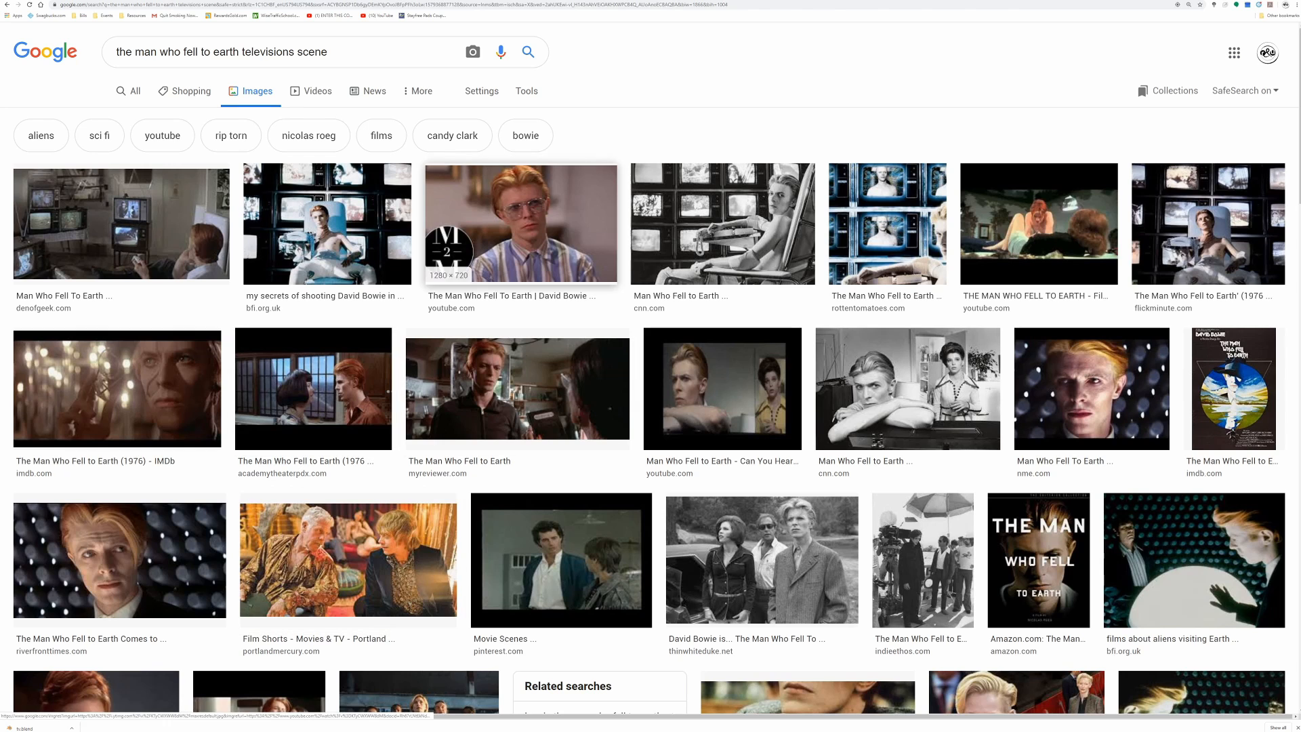
- Open the Den of Geek still of the room with stacked televisions in its own tab and enlarge it for inspection
left_click(121, 224)
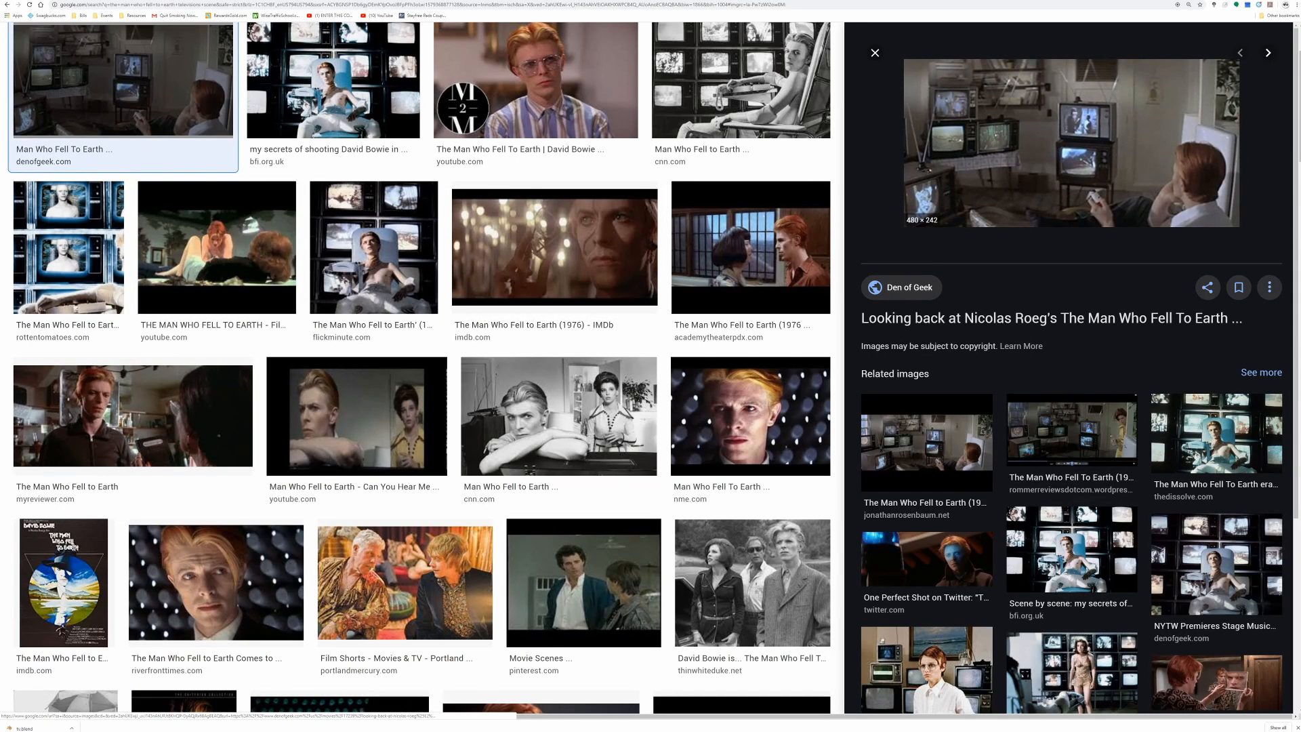
left_click(1071, 143)
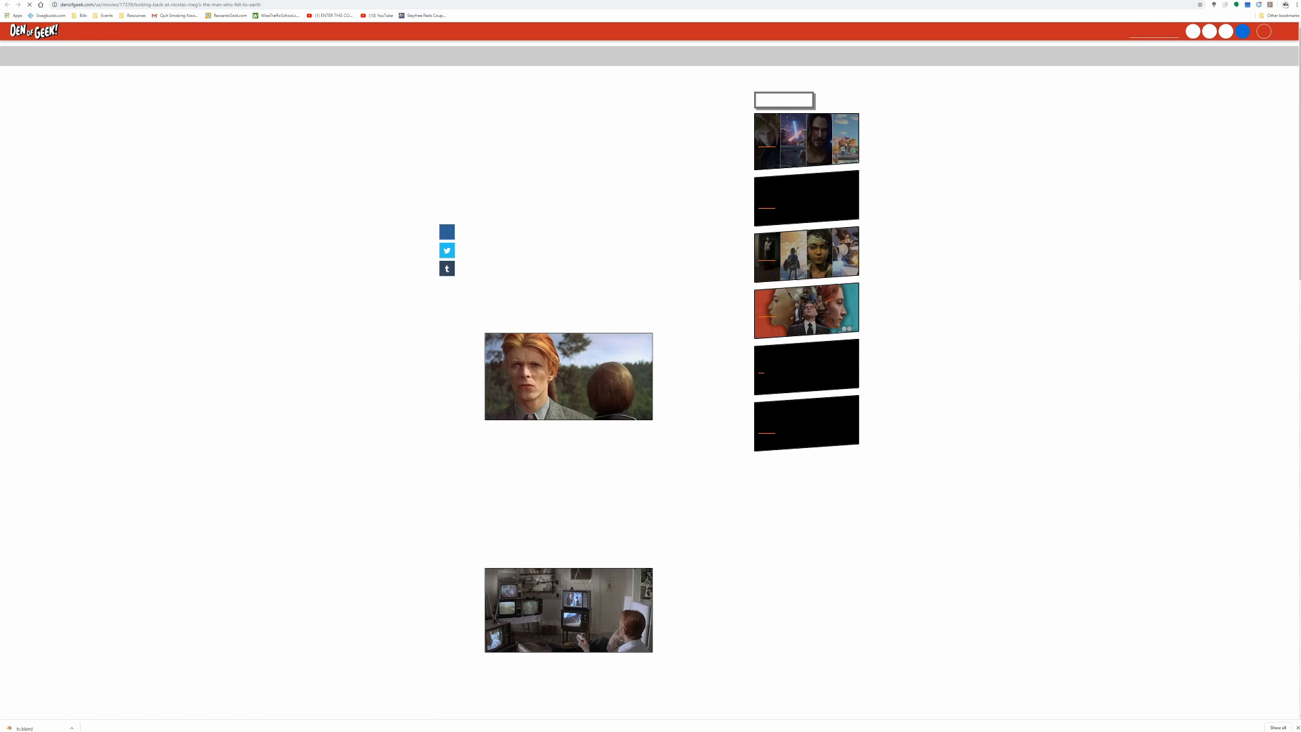
scroll(651, 366, "down", 3)
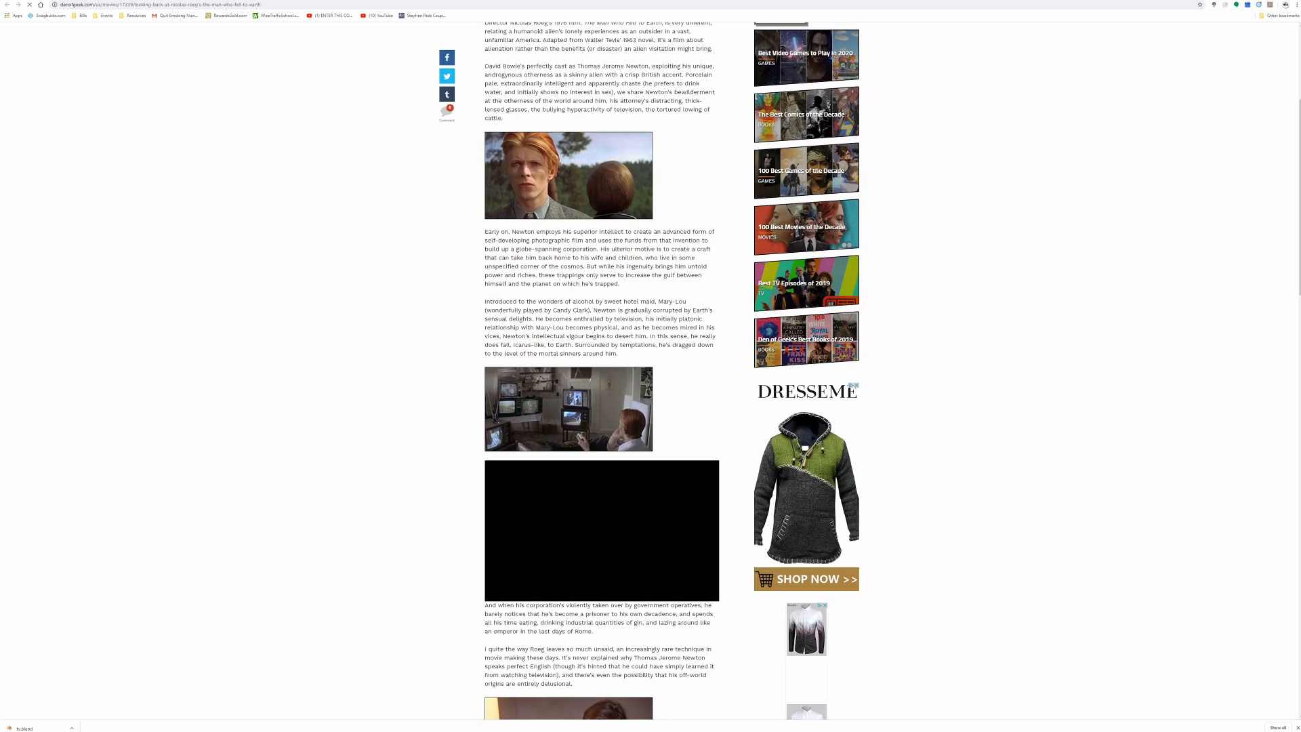
right_click(589, 402)
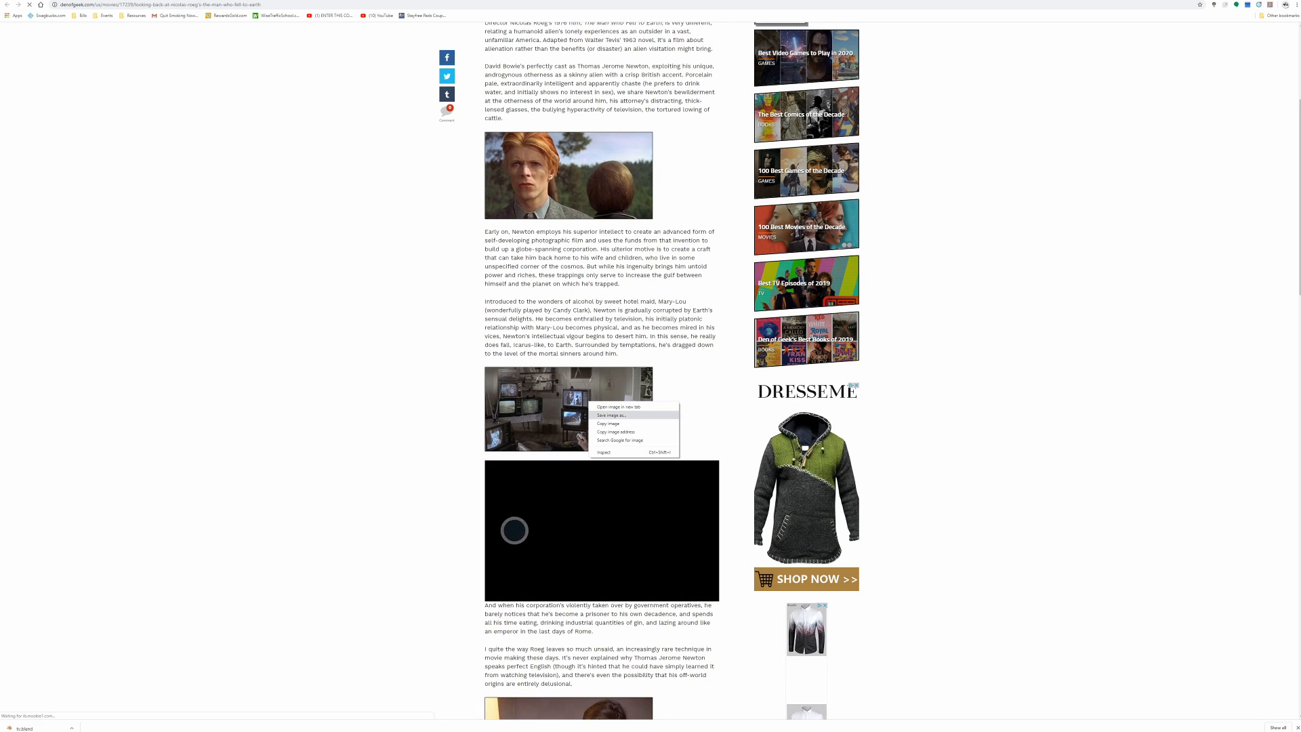
key("Escape")
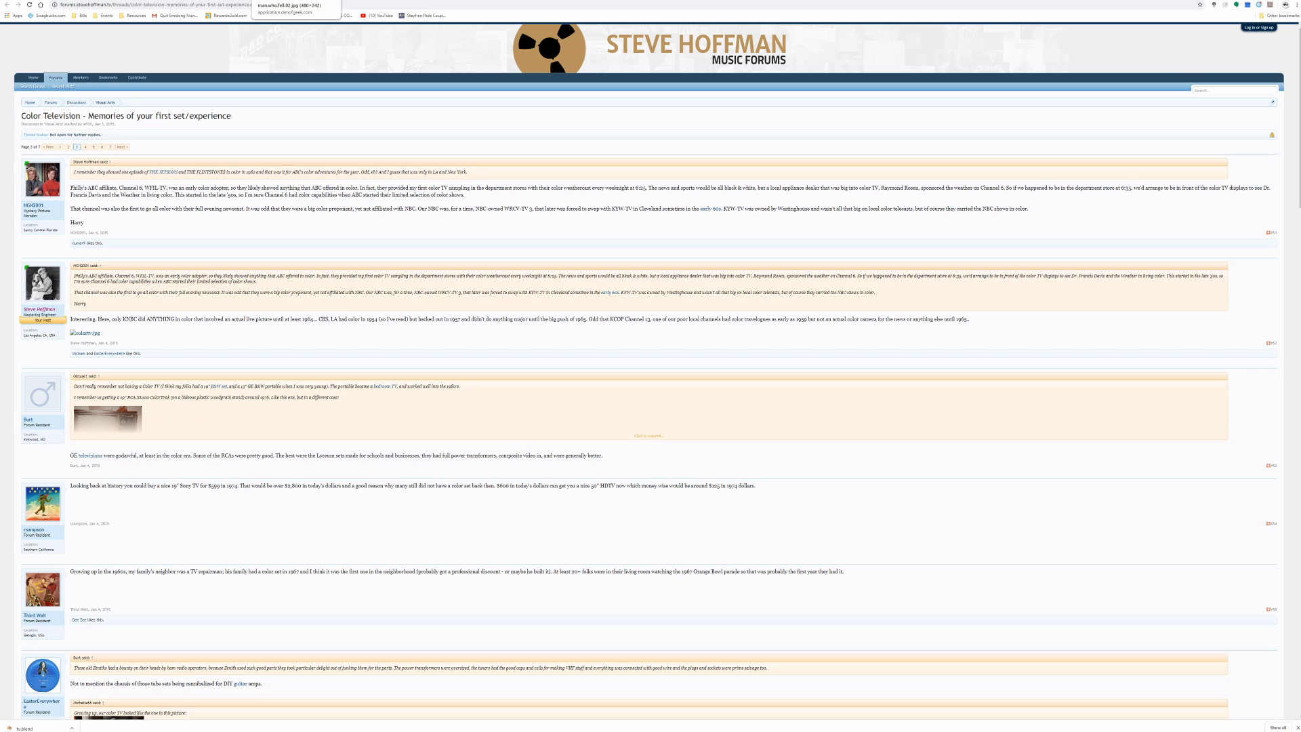
left_click(290, 0)
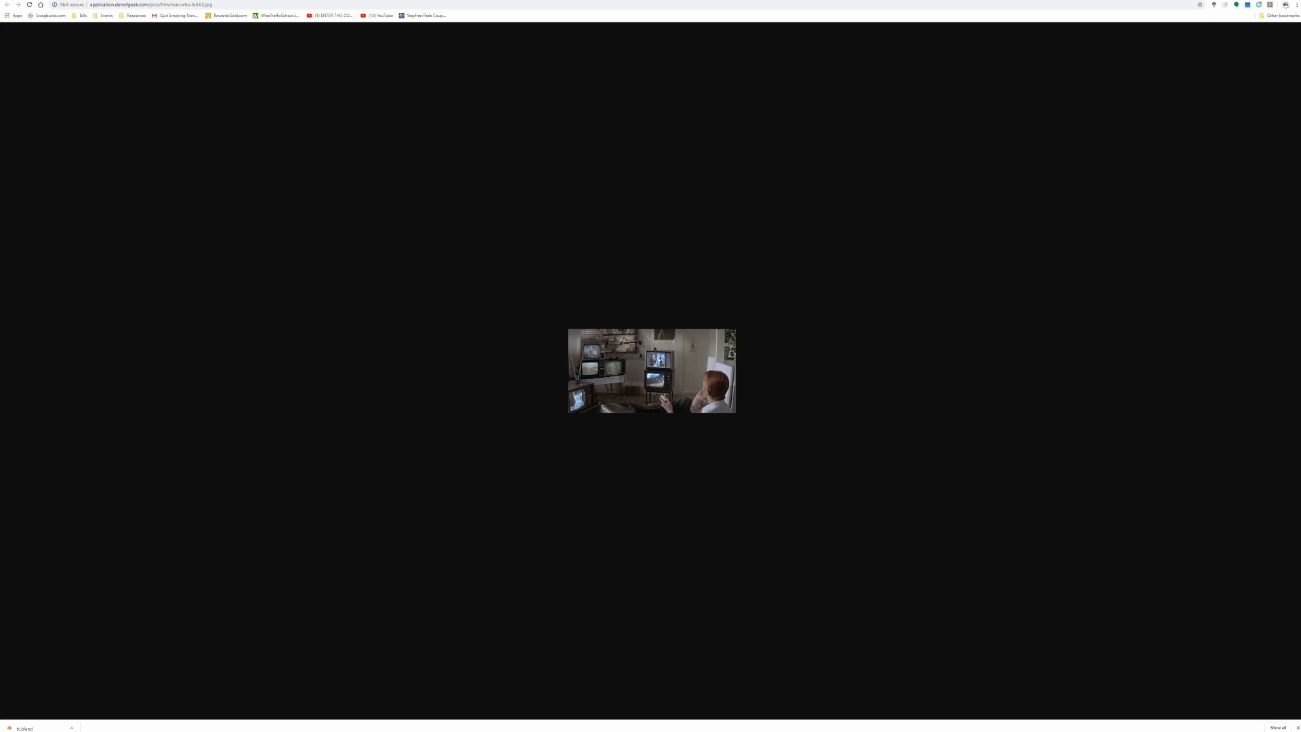
scroll(650, 371, "up", 9, "ctrl")
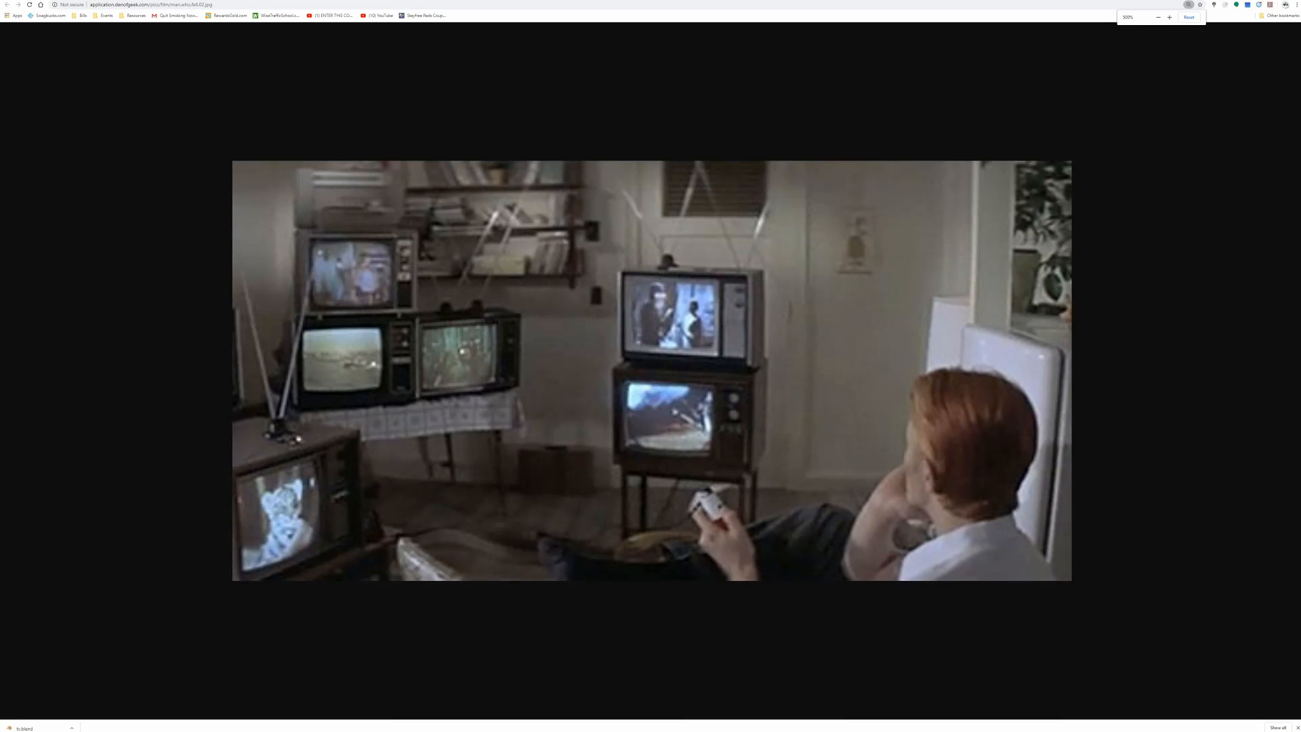
scroll(651, 371, "down", 1, "ctrl")
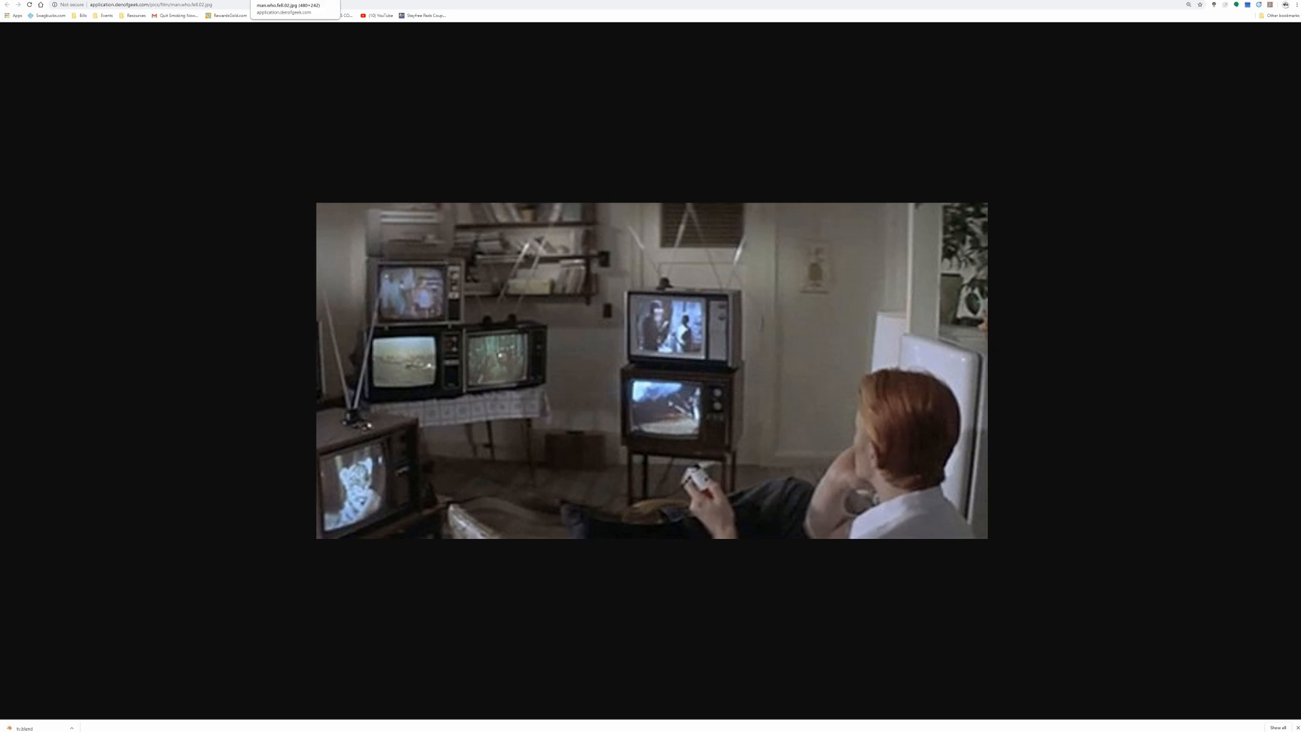
- Return to the film's image results and preview the related BFI still of the chair before a wall of televisions
left_click(287, 1)
key("ctrl+Tab")
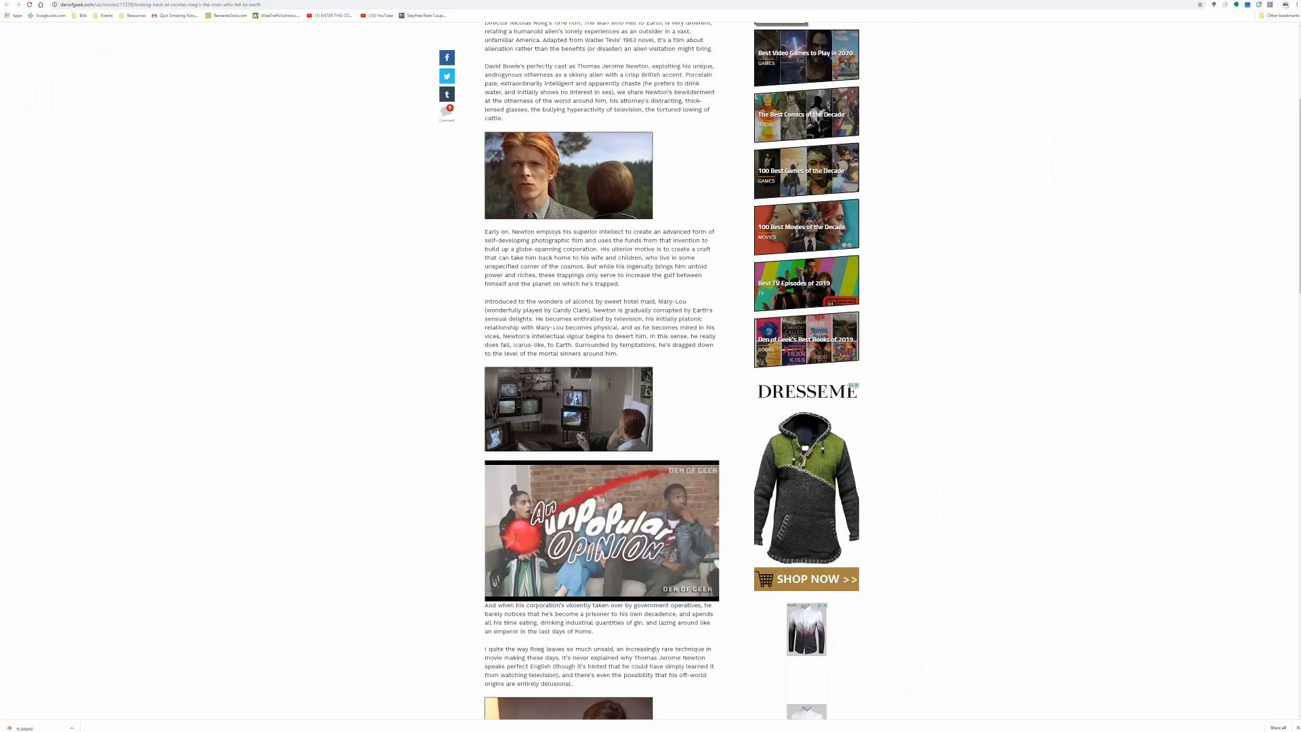
key("ctrl+Tab")
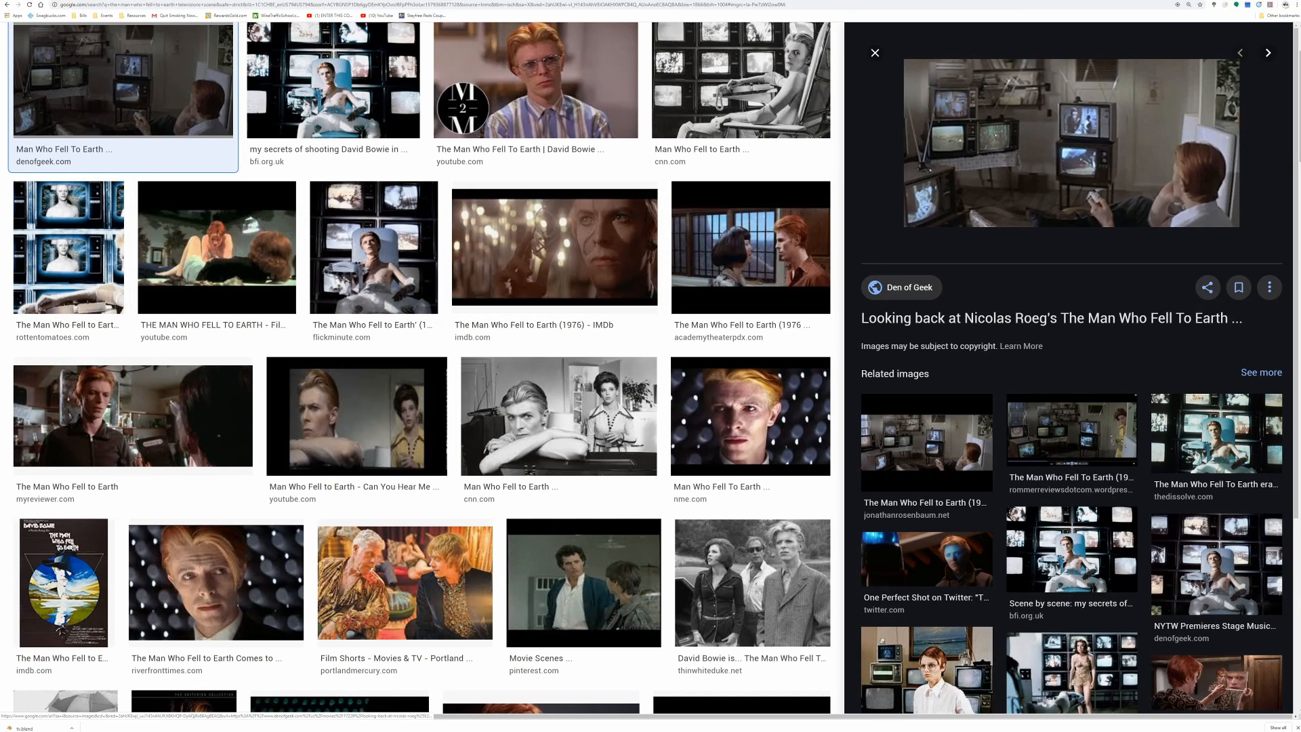
left_click(1066, 549)
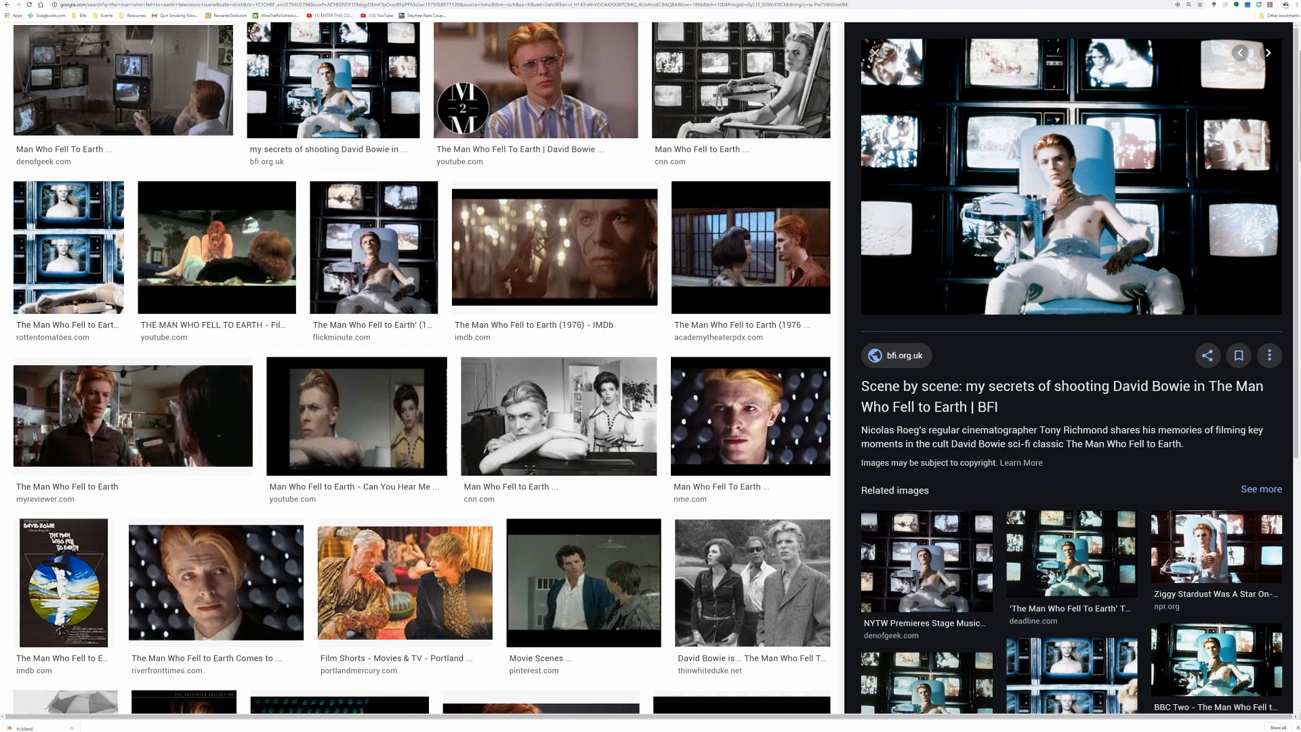
- Switch back to Blender and examine the television's overall shape from below, the front and the side
key("alt+Tab")
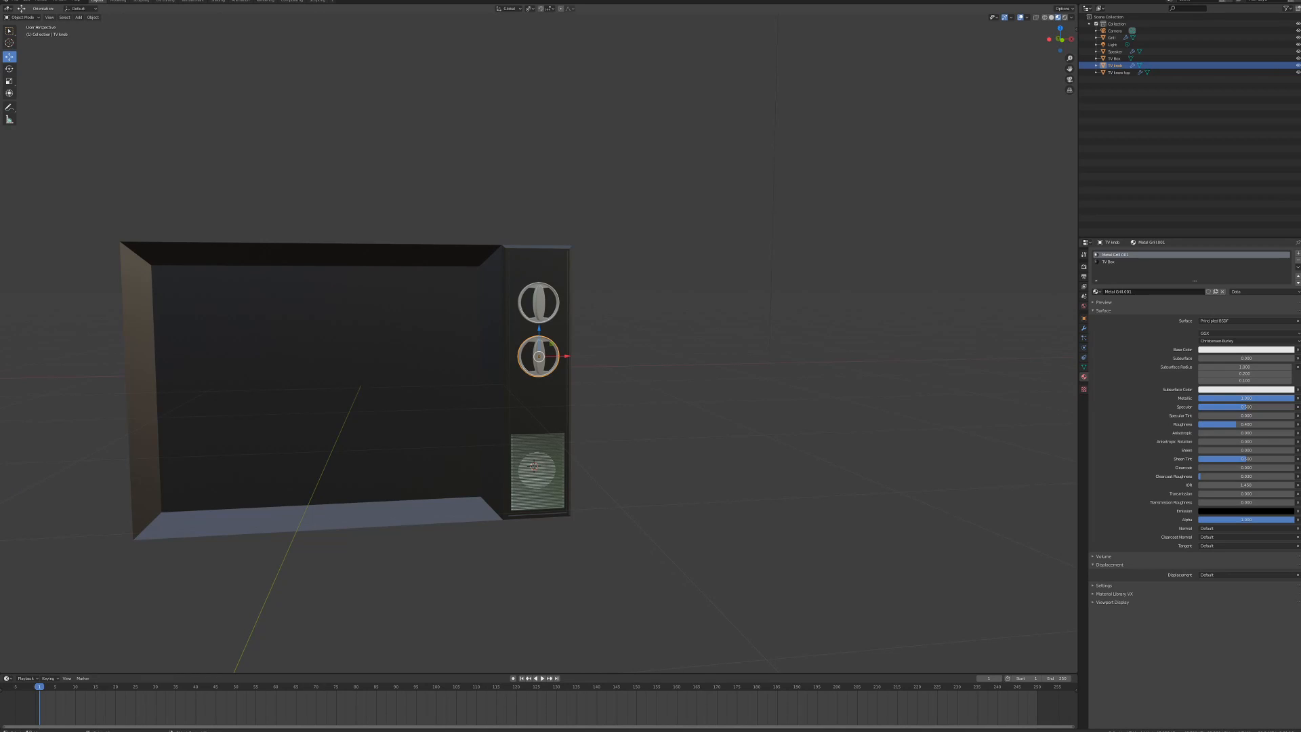
middle_click_drag(542, 366, 577, 61)
scroll(539, 342, "up", 4)
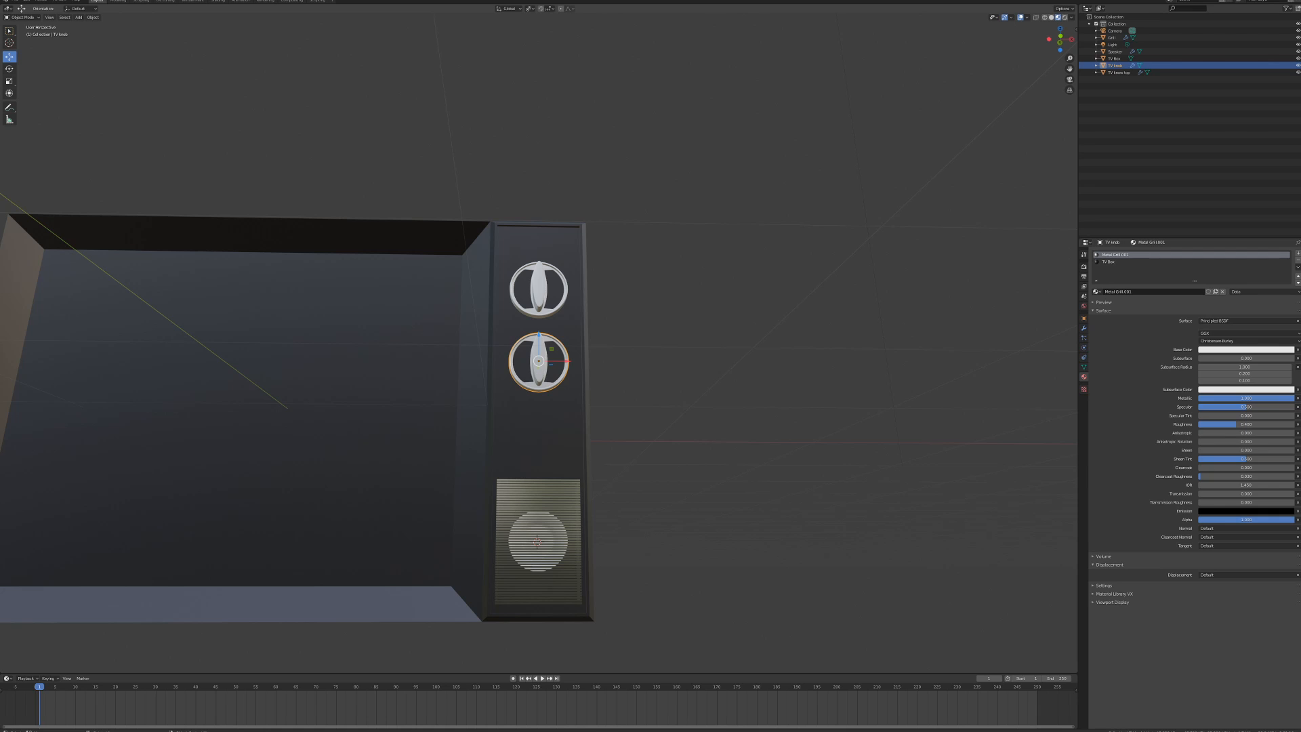
middle_click_drag(537, 540, 579, 628)
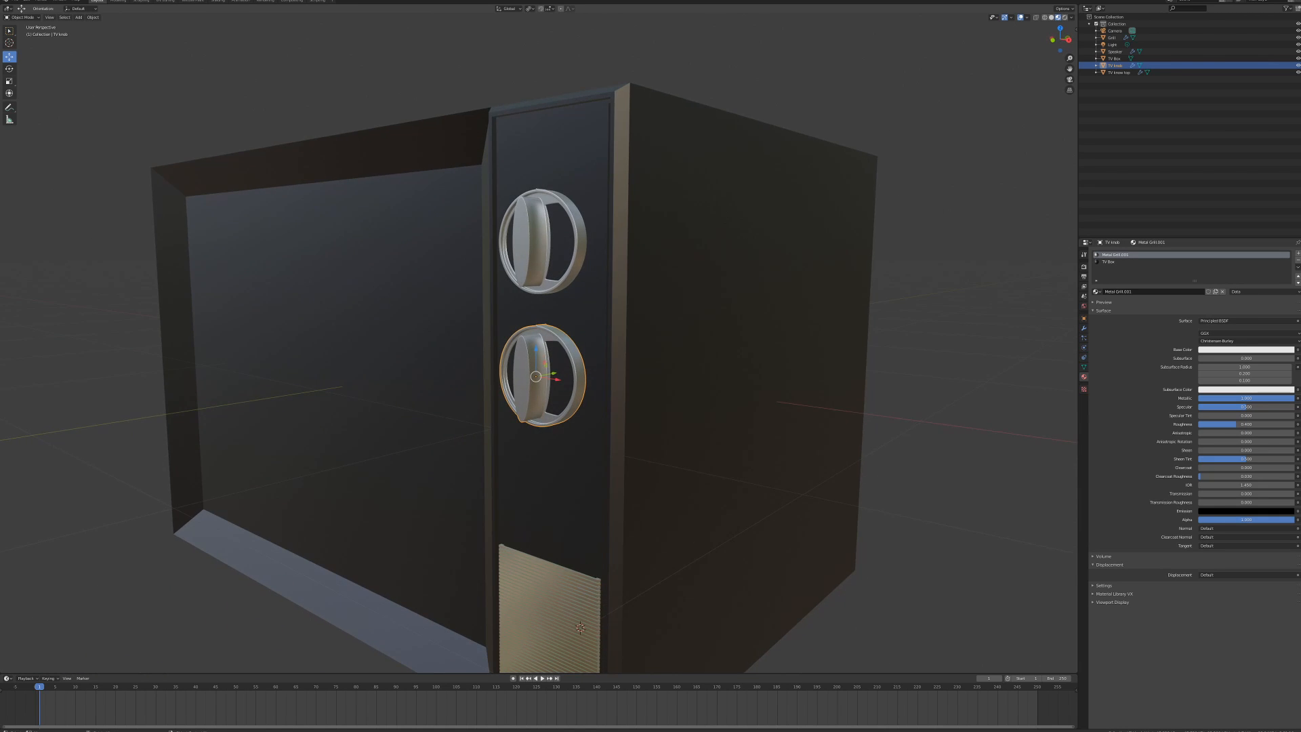
scroll(539, 349, "down", 3)
middle_click_drag(539, 349, 554, 361)
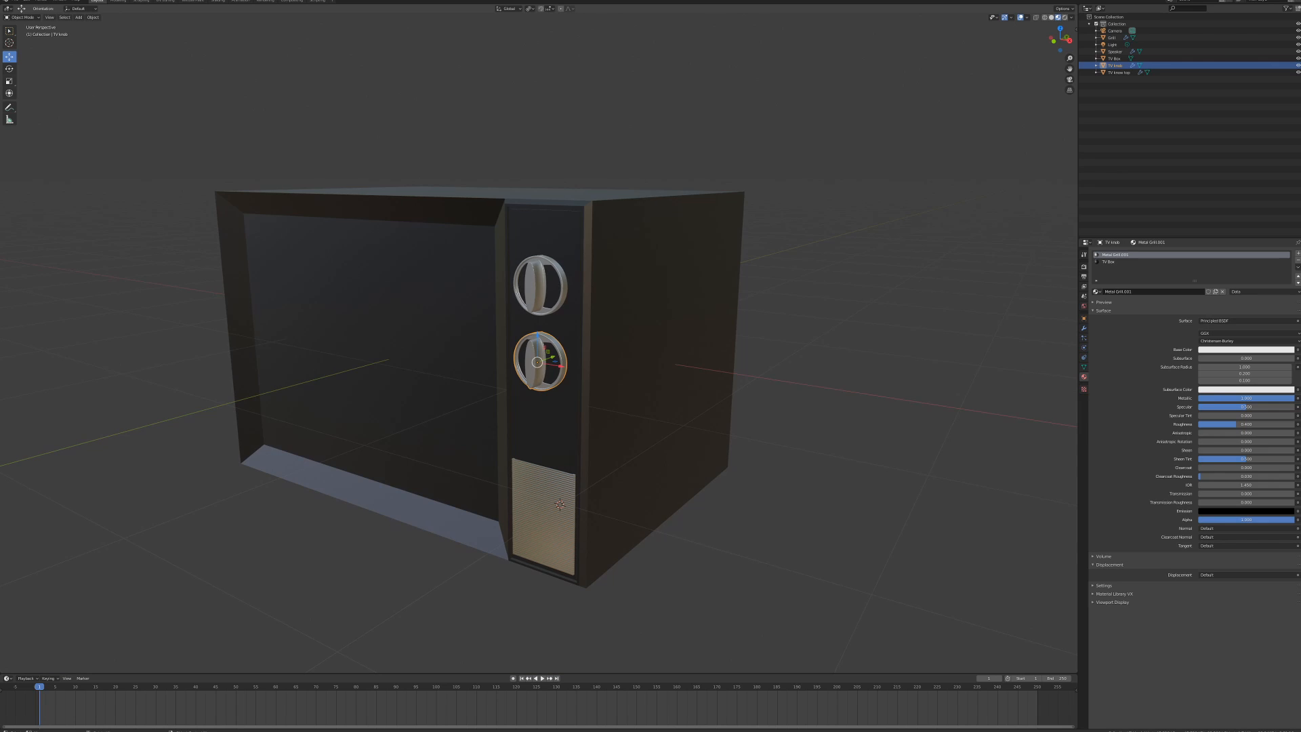
scroll(542, 366, "up", 3)
- Enter mesh editing on the television knobs and examine their rims, grips and indicator marks from the front, side and below
key("Tab")
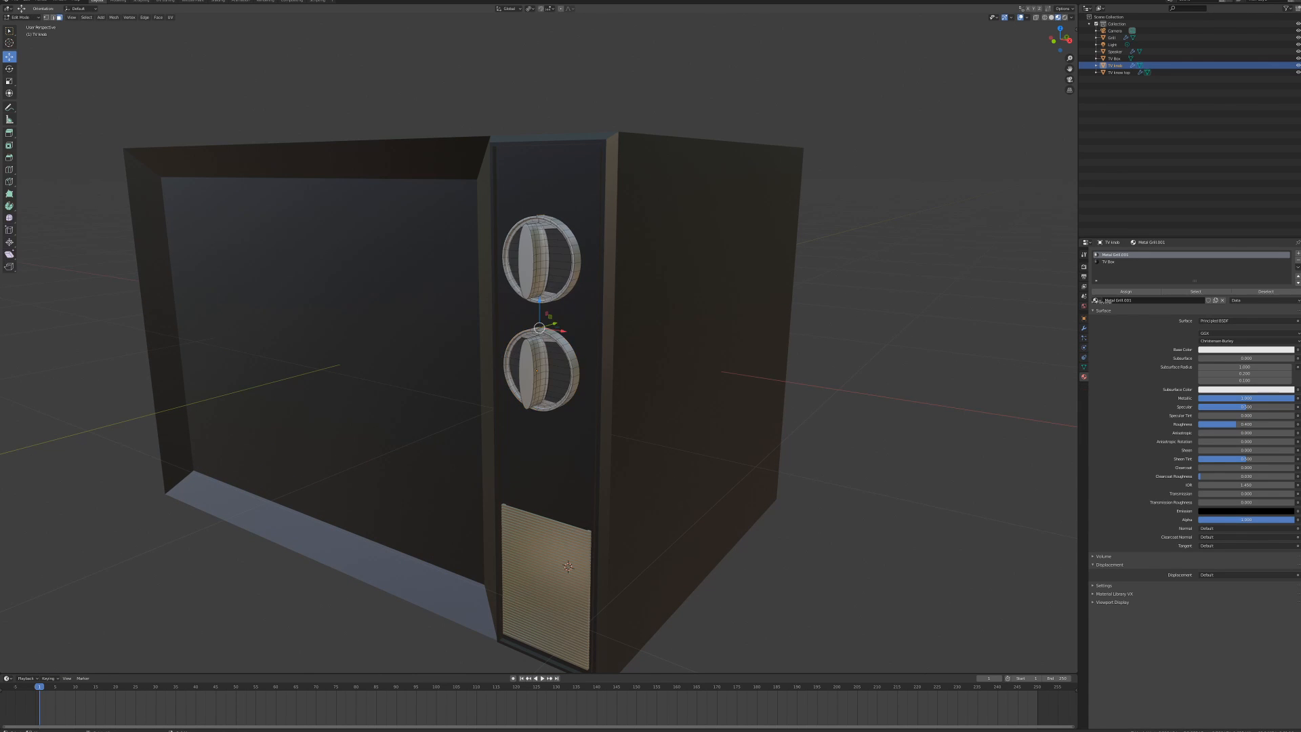
scroll(539, 348, "up", 3)
scroll(538, 348, "up", 2)
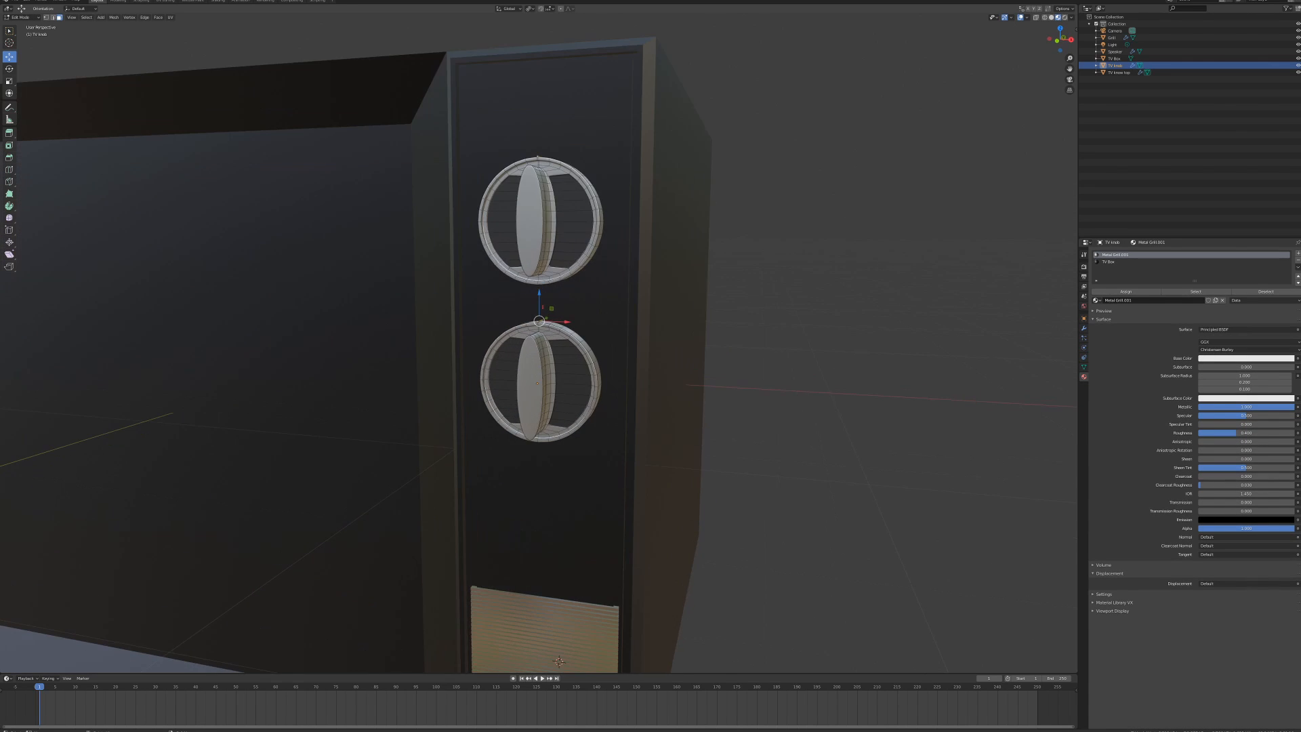
middle_click_drag(539, 349, 479, 361)
scroll(480, 360, "up", 1)
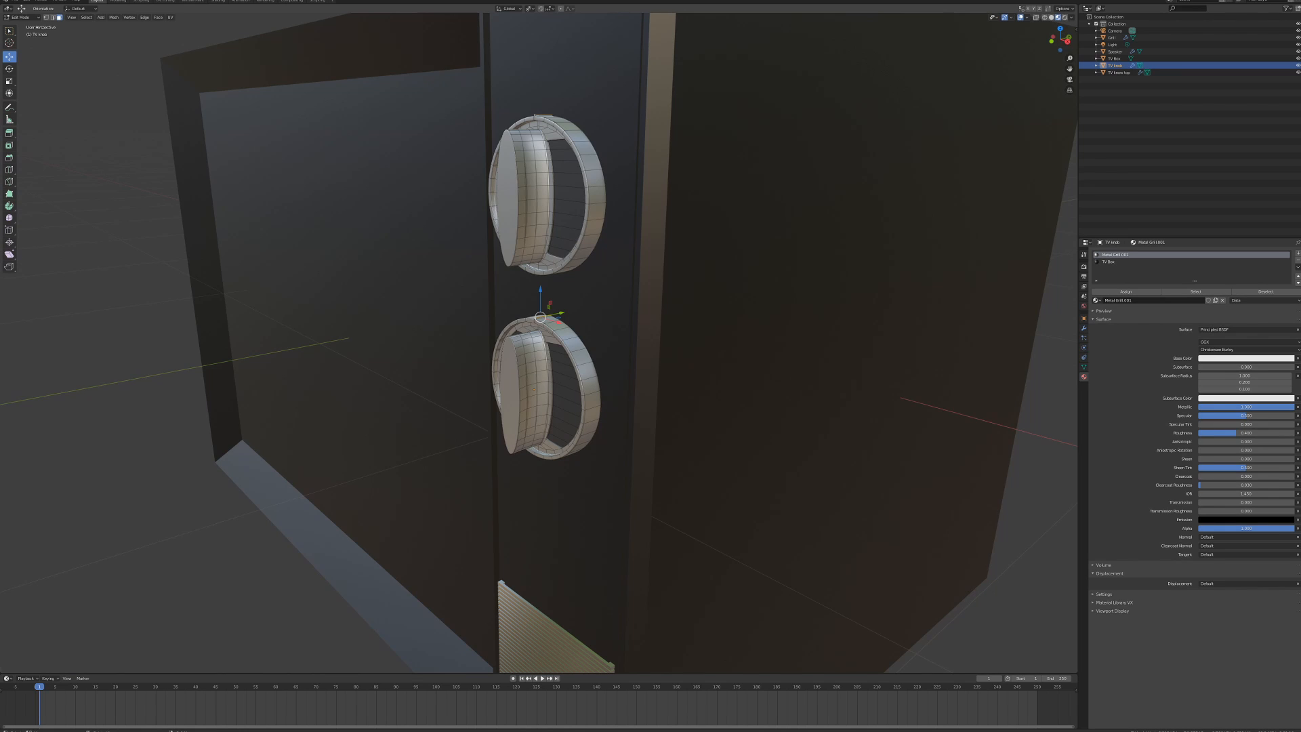
key("alt+a")
middle_click_drag(514, 583, 588, 598)
scroll(538, 342, "up", 1)
scroll(534, 384, "up", 2)
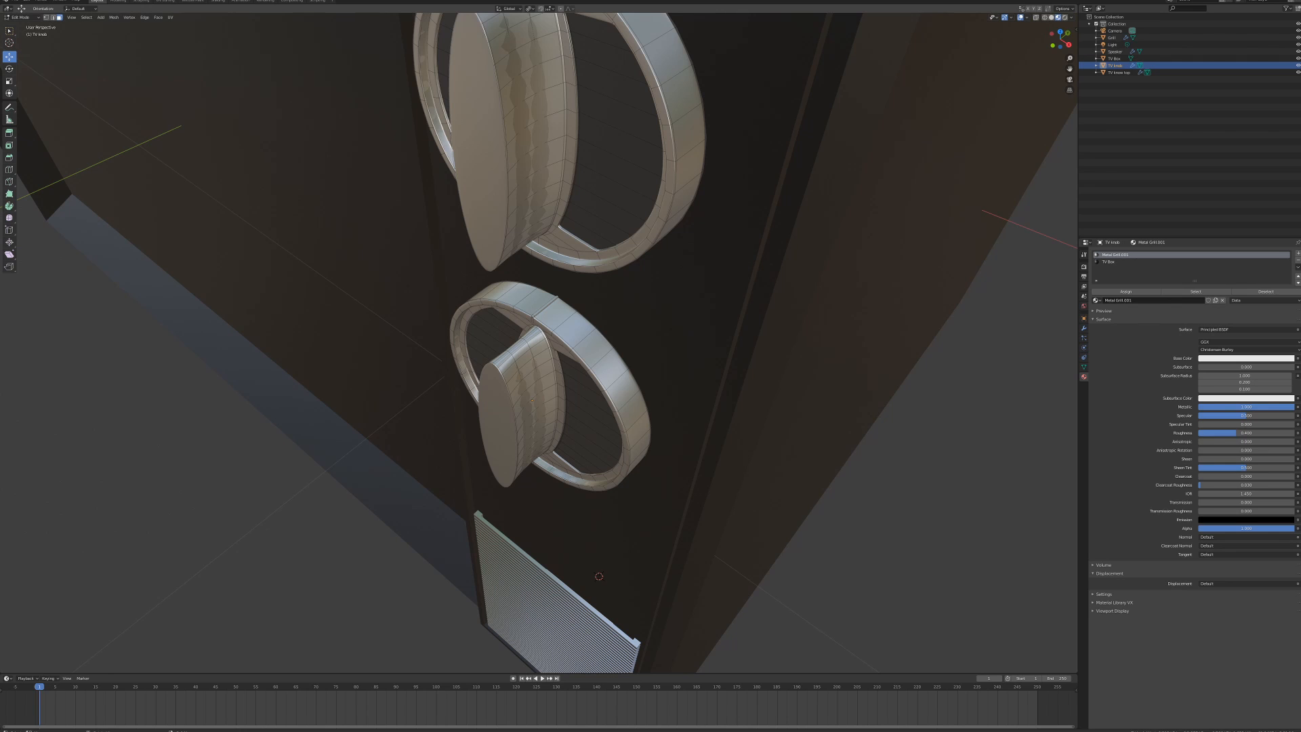
middle_click_drag(532, 399, 534, 426)
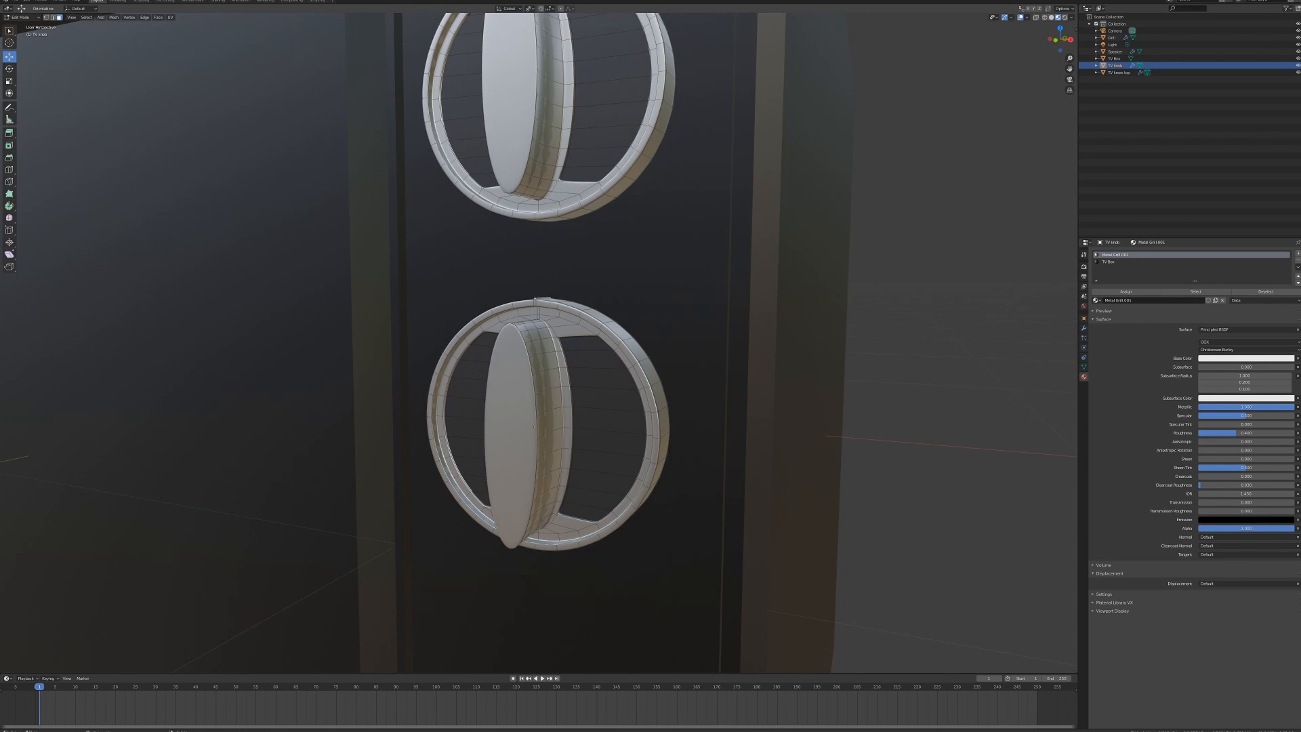
middle_click_drag(534, 425, 535, 413)
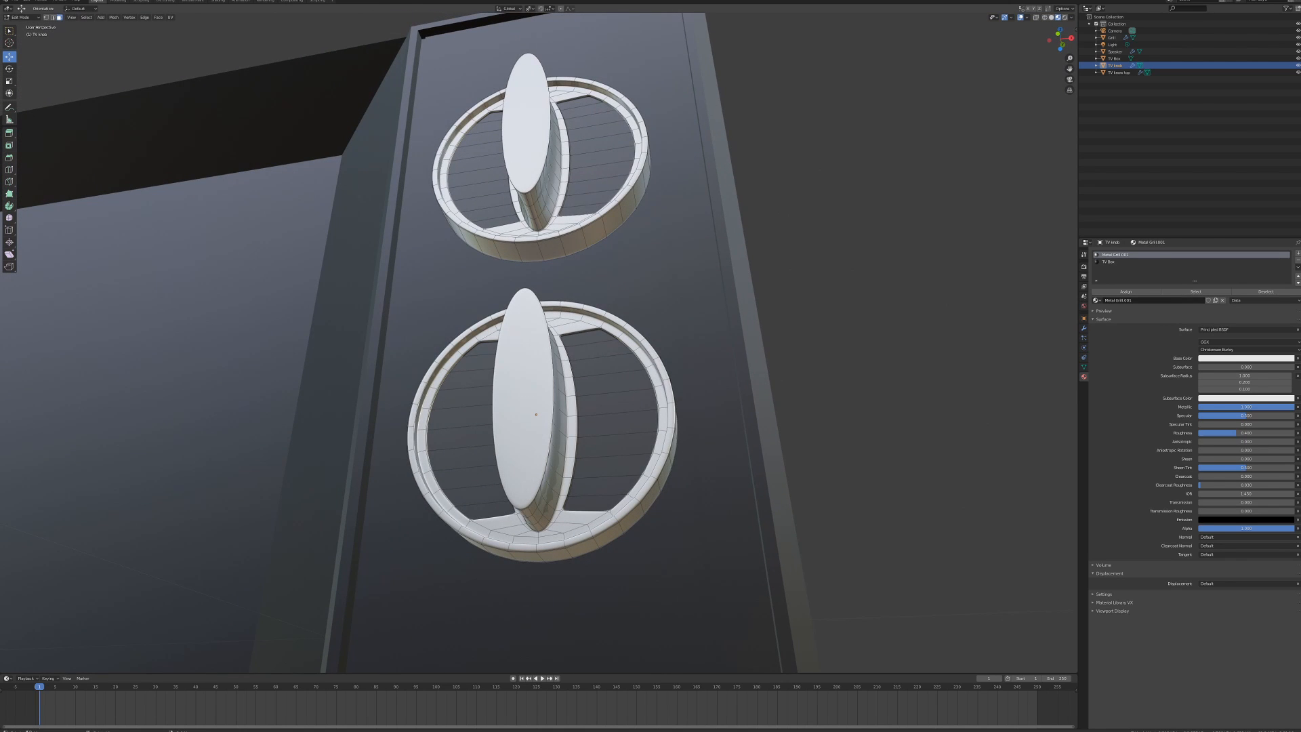
- Render a test image of the television from the scene camera and close the render result
key("KP_0")
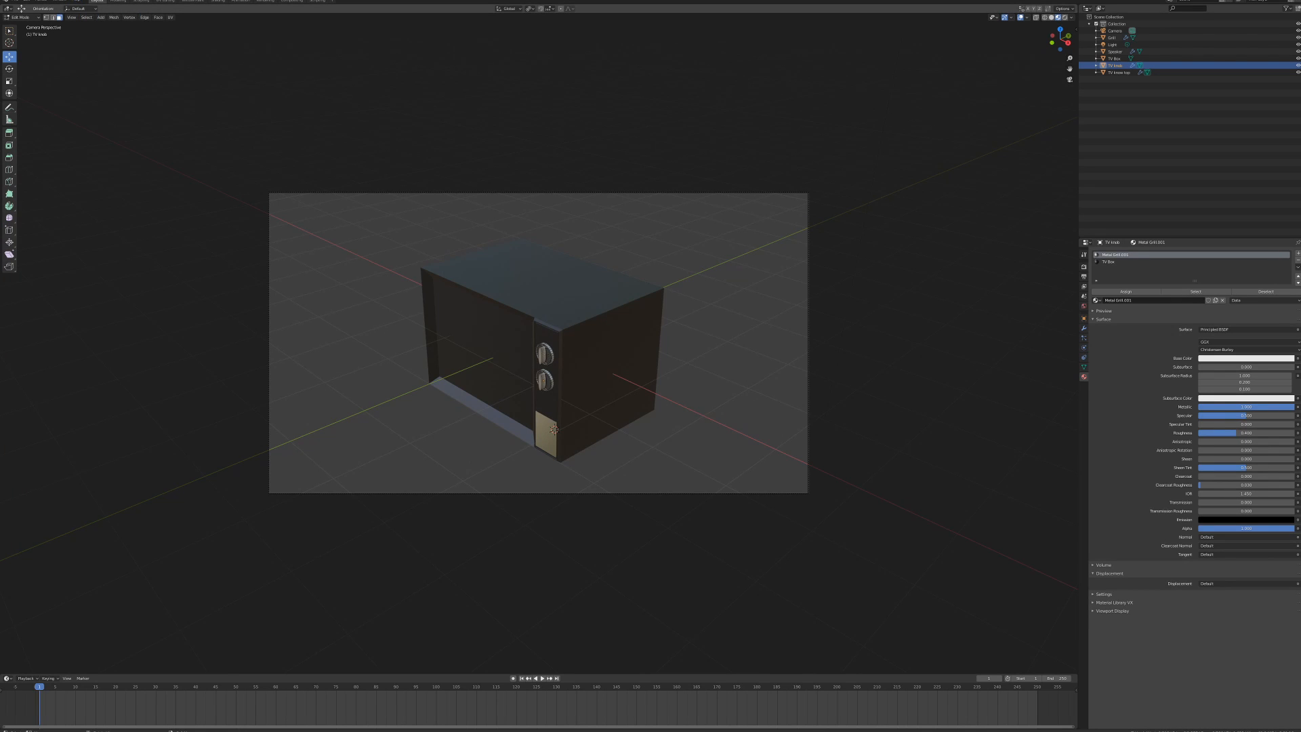
left_click(1083, 267)
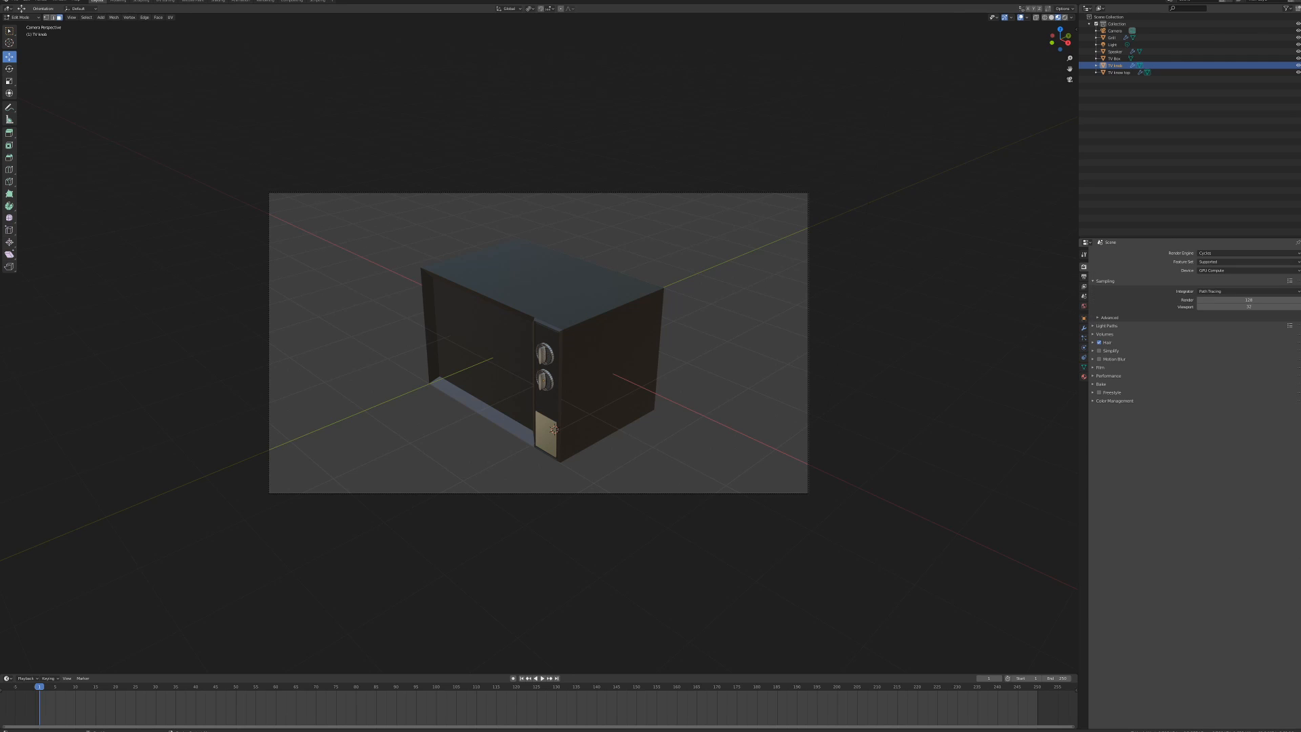
left_click(1083, 276)
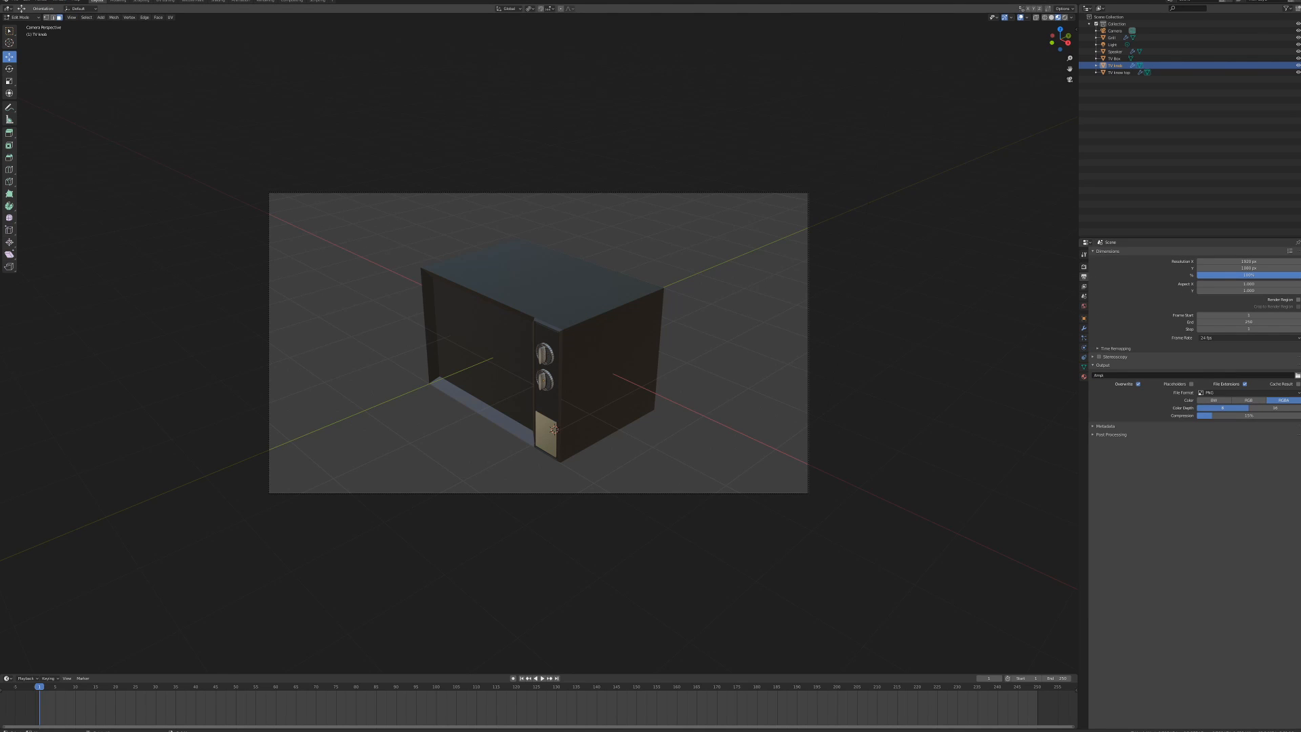
key("F12")
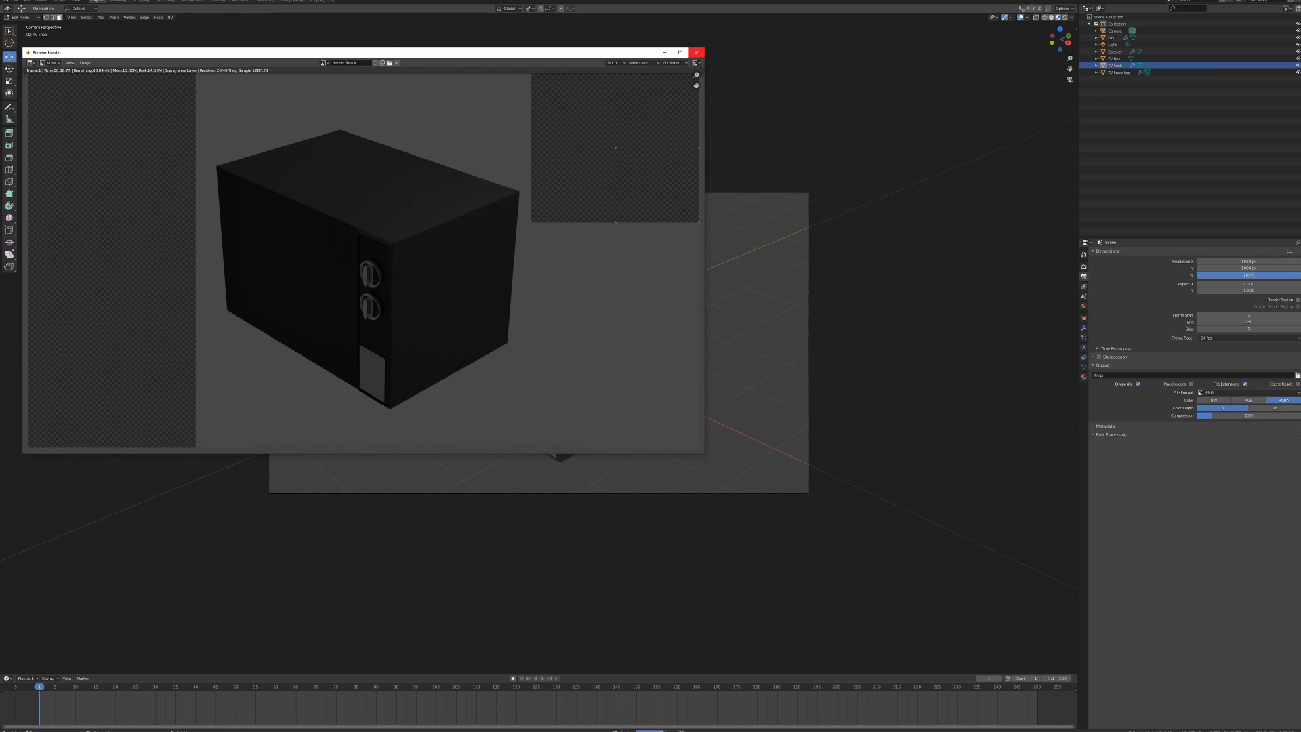
left_click(696, 53)
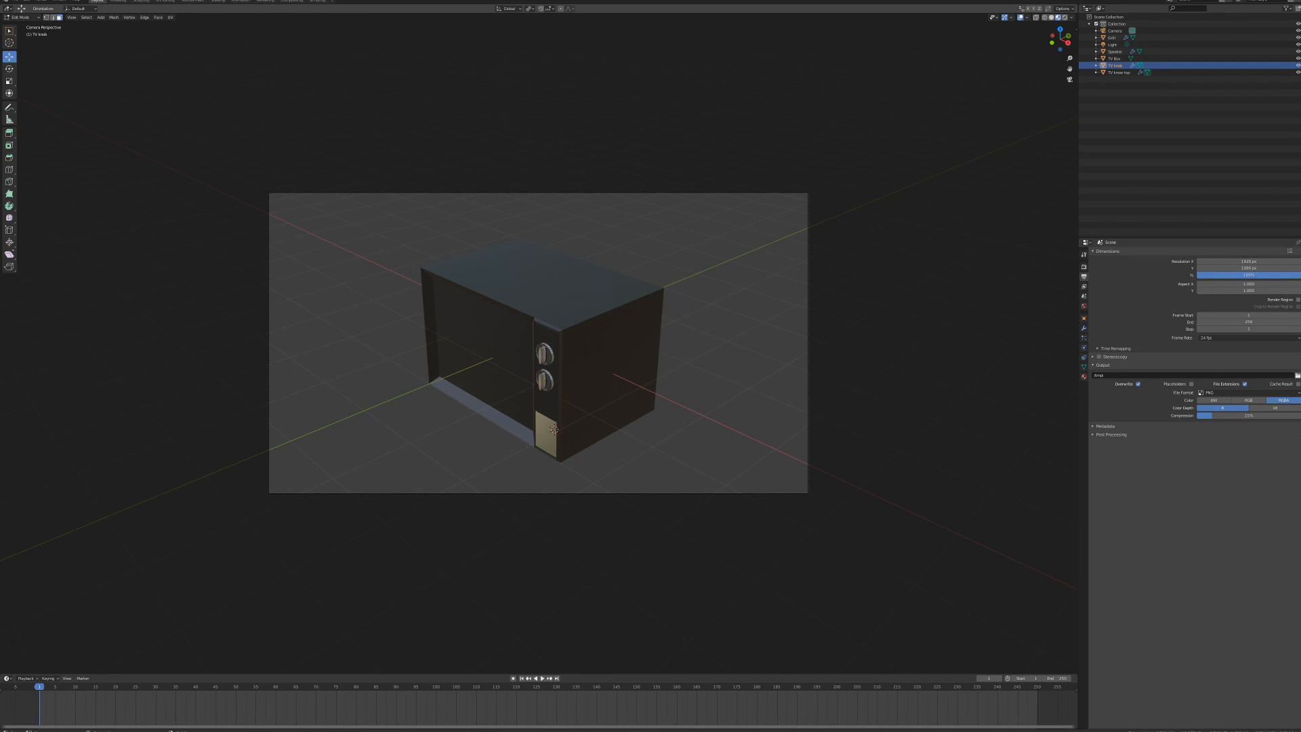
- Lock the camera to the view and reframe it closer on the knobs and speaker panel
key("n")
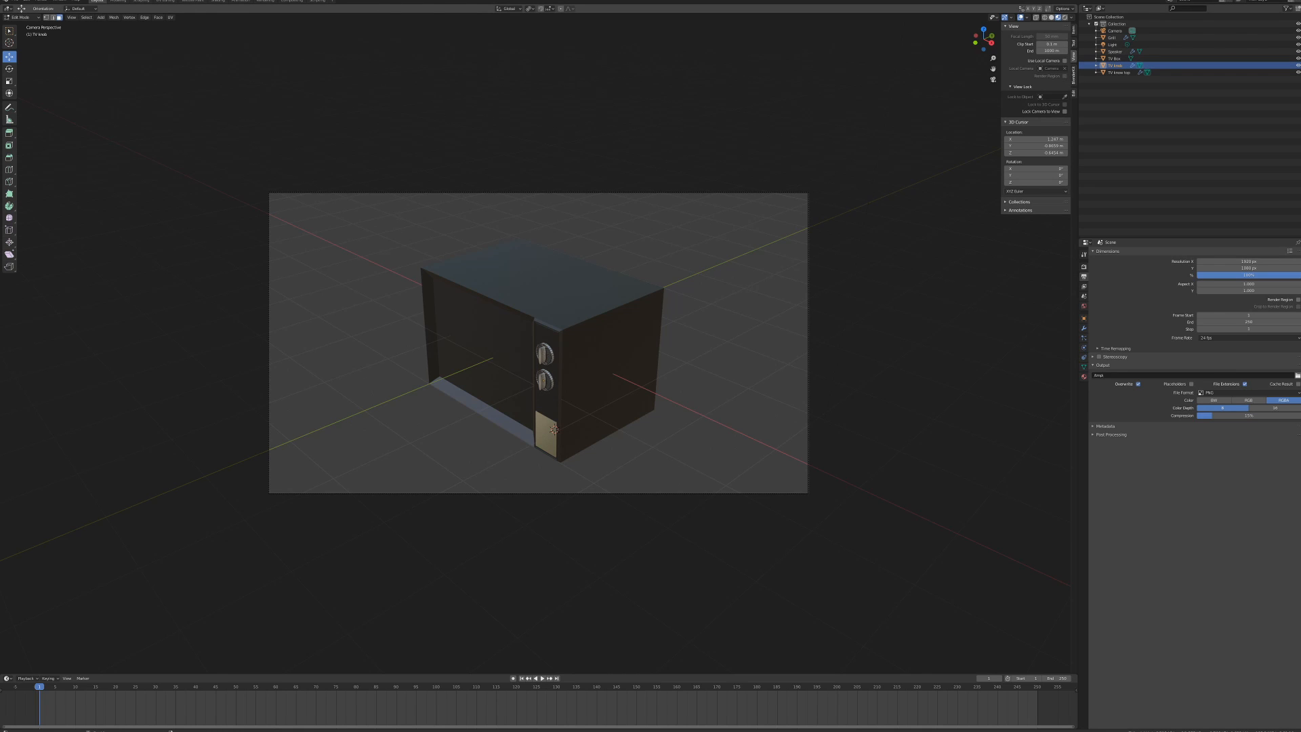
scroll(538, 342, "up", 5)
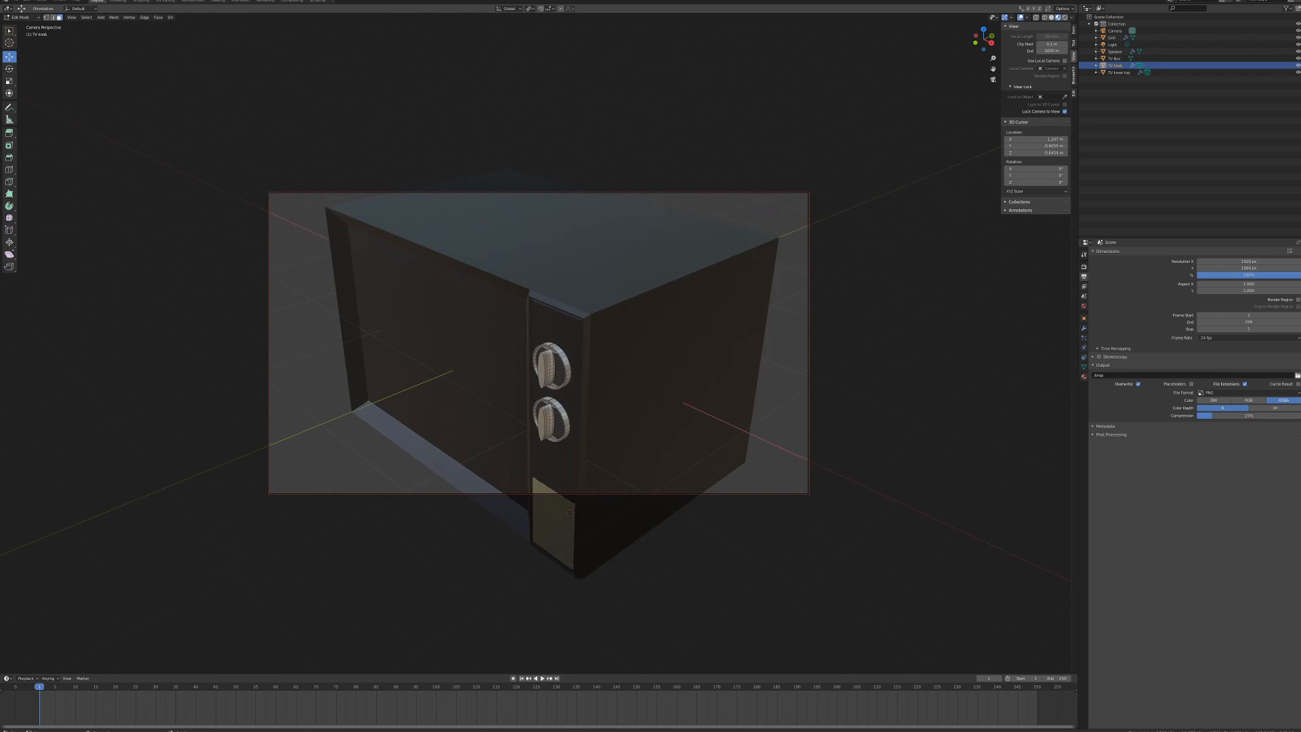
middle_click_drag(538, 365, 598, 334)
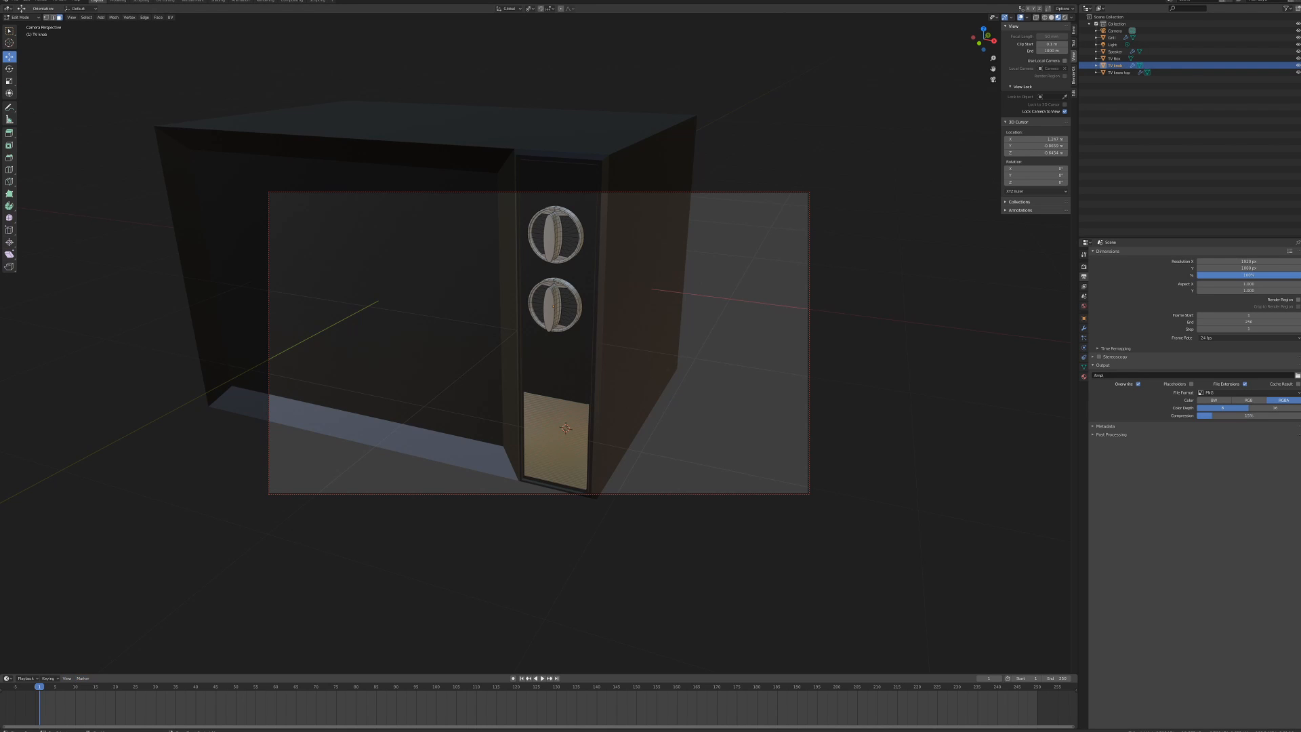
- Enlarge the timeline area, change it to the Shader Editor and show the world's nodes in it
left_click_drag(583, 673, 582, 520)
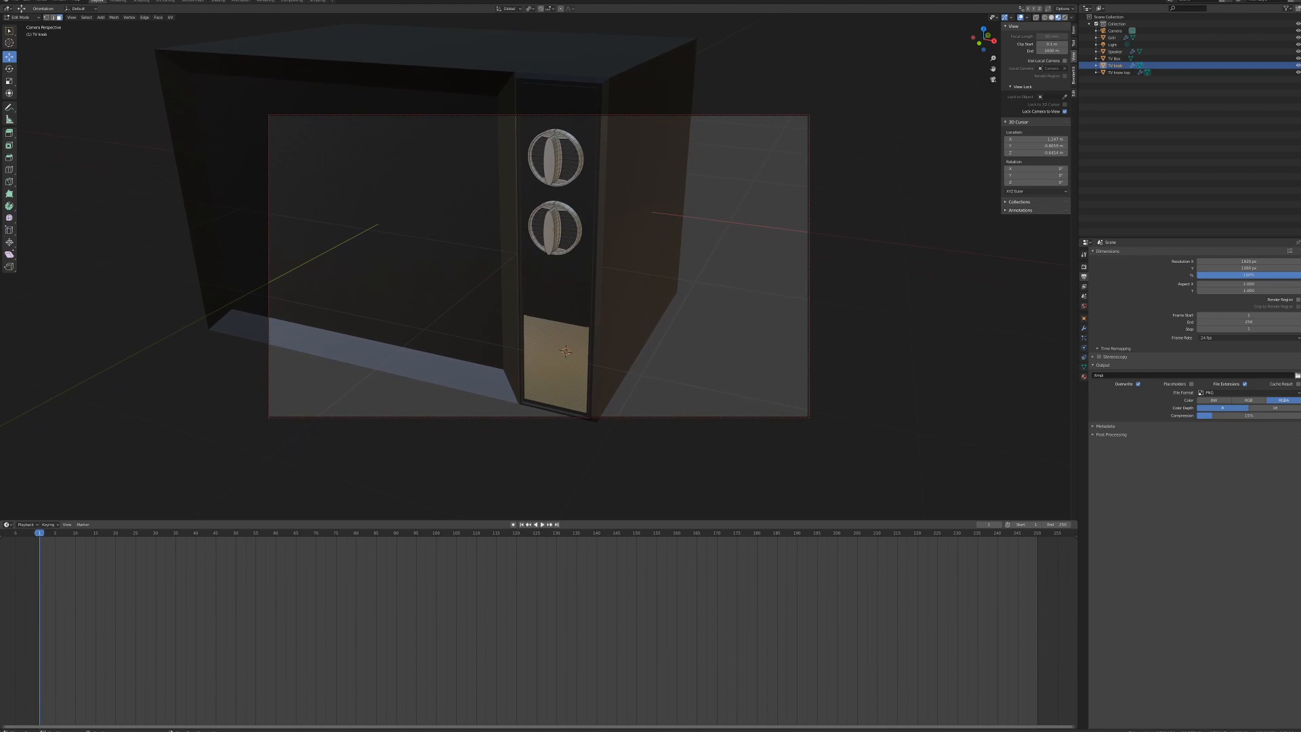
left_click(7, 524)
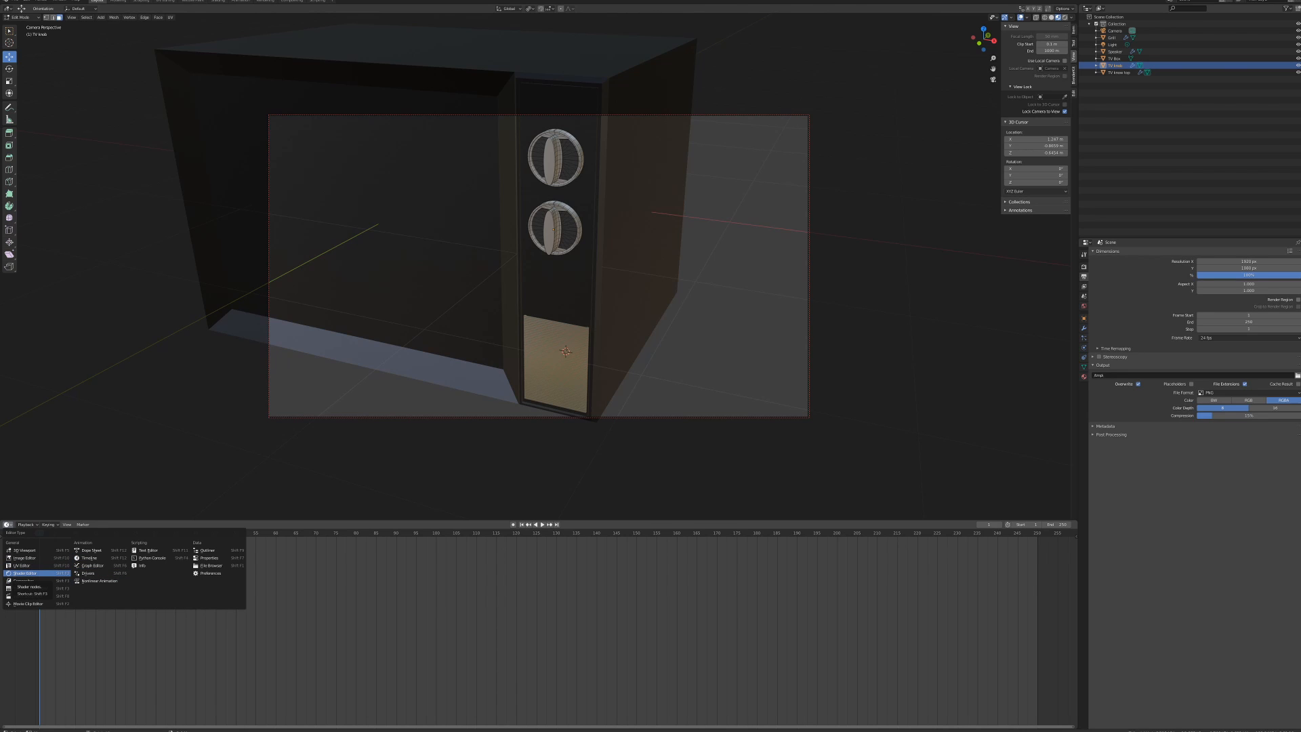
left_click(25, 573)
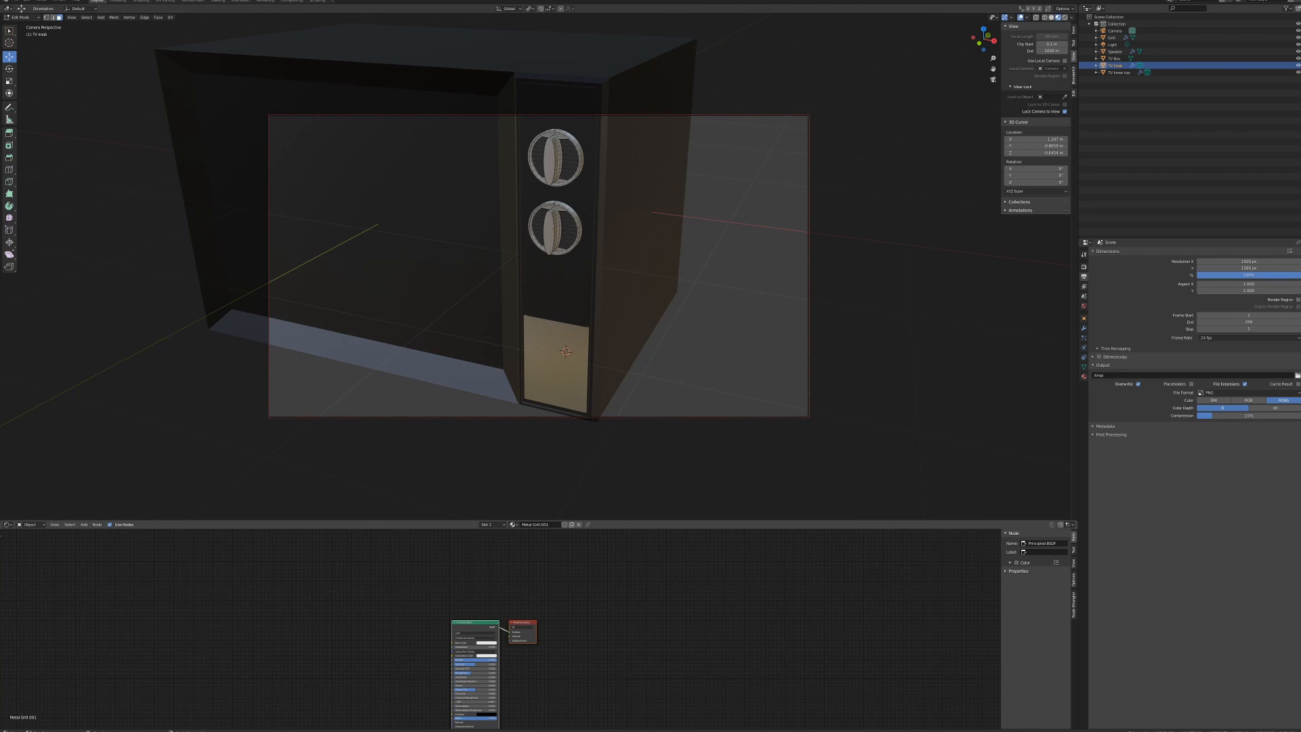
left_click(31, 524)
left_click(30, 540)
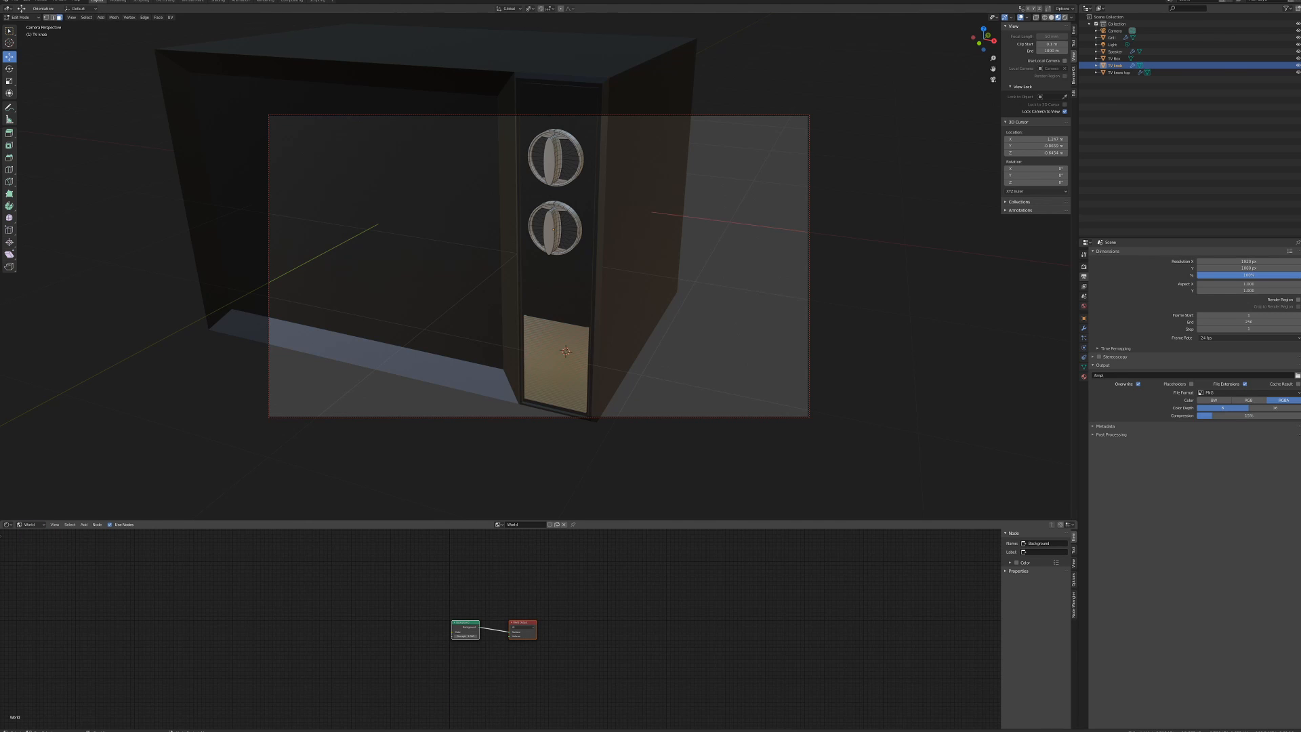
- Light the world with a mapped Environment Texture using the studio_small_01 HDR image, and space out the Background and World Output nodes
key("ctrl+t")
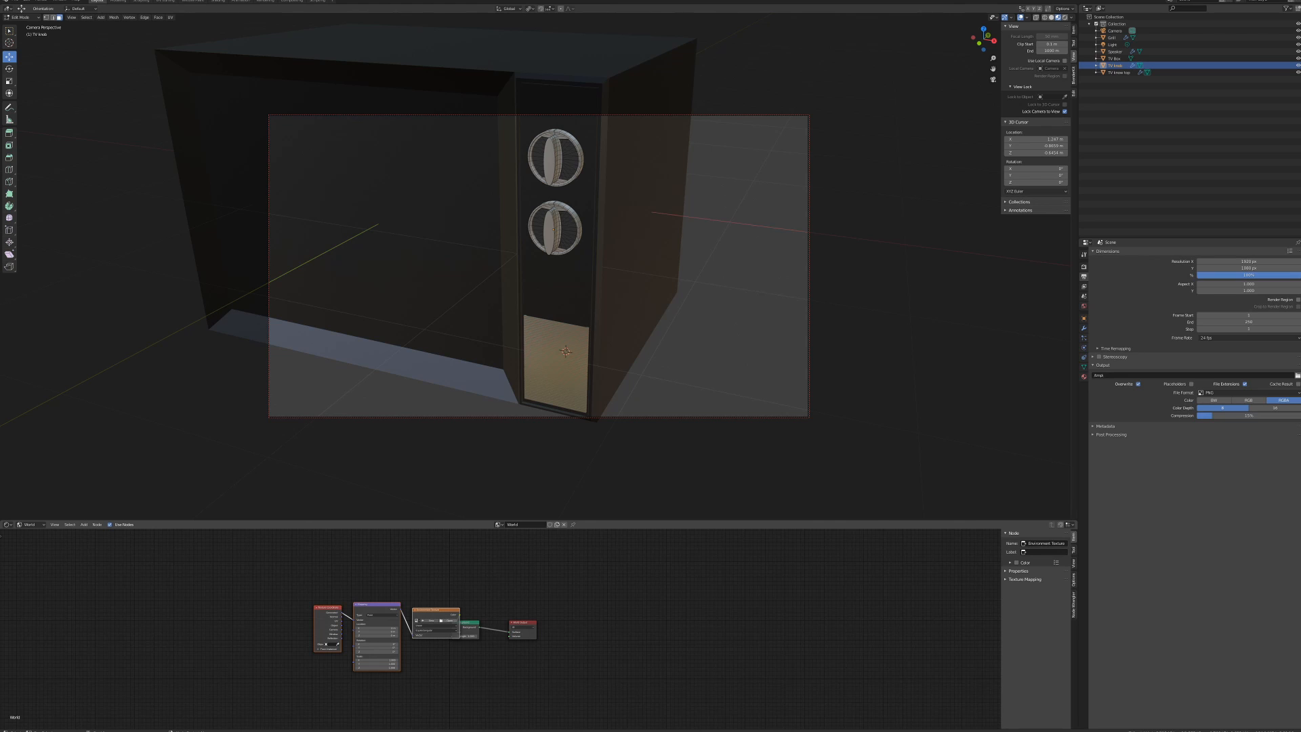
left_click(448, 620)
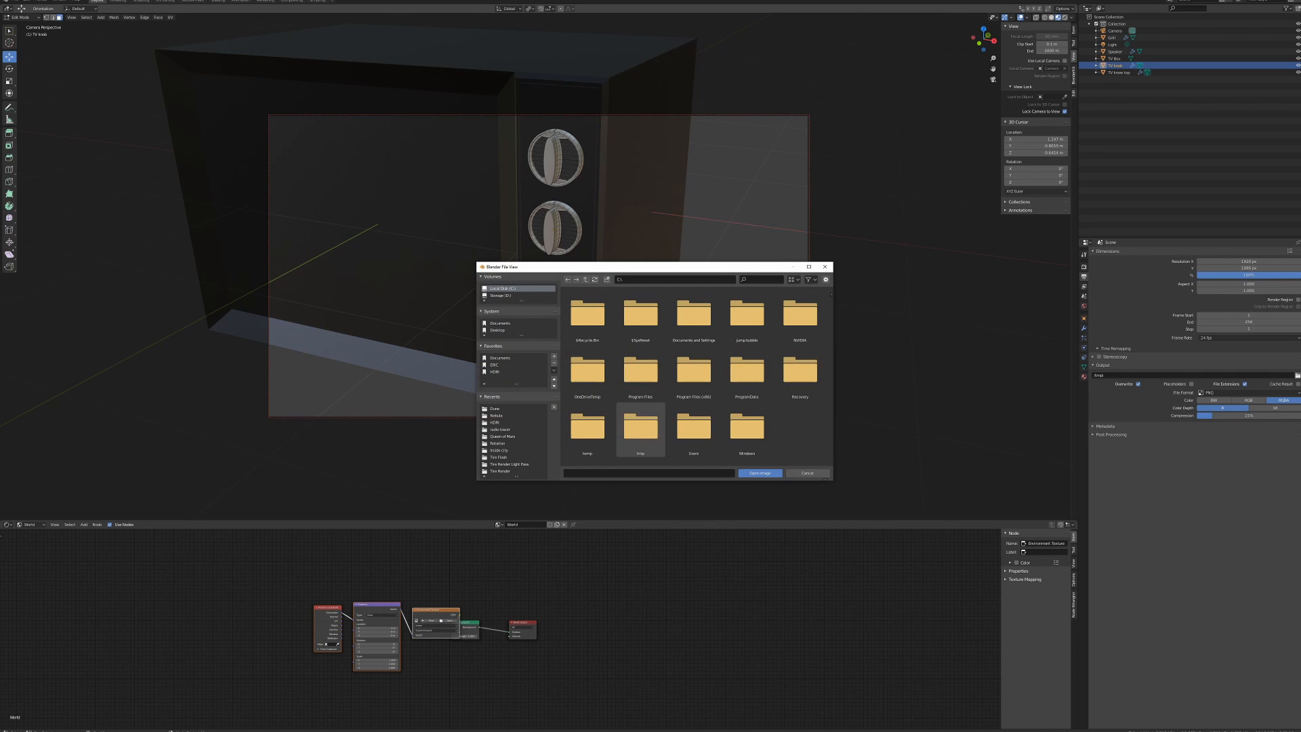
left_click(497, 371)
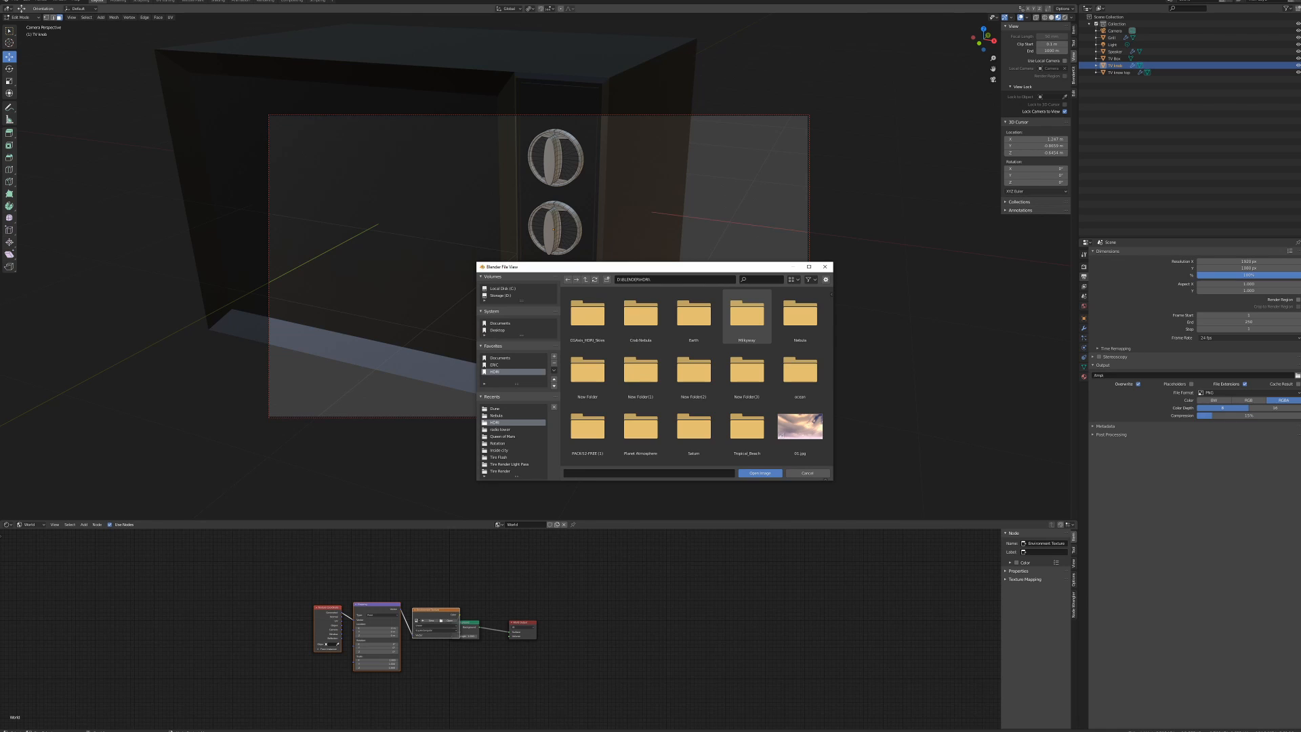
scroll(746, 340, "down", 10)
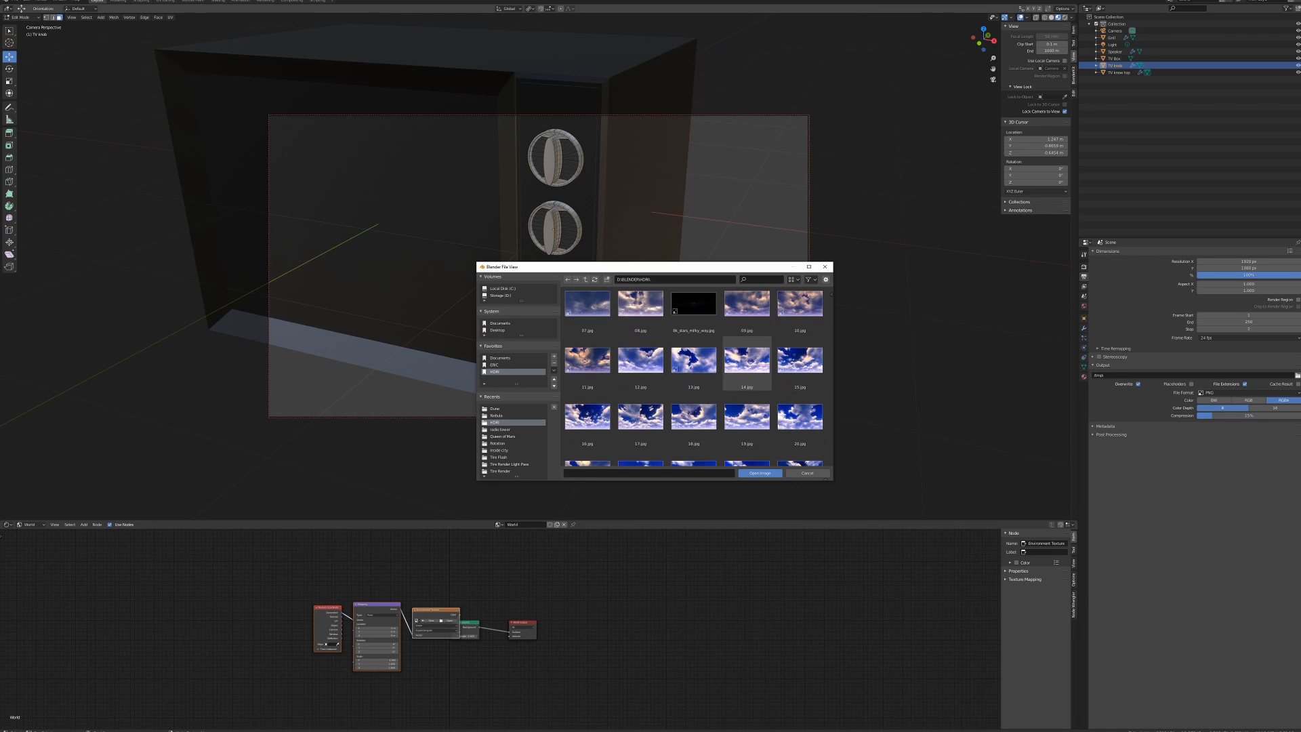
scroll(747, 338, "down", 10)
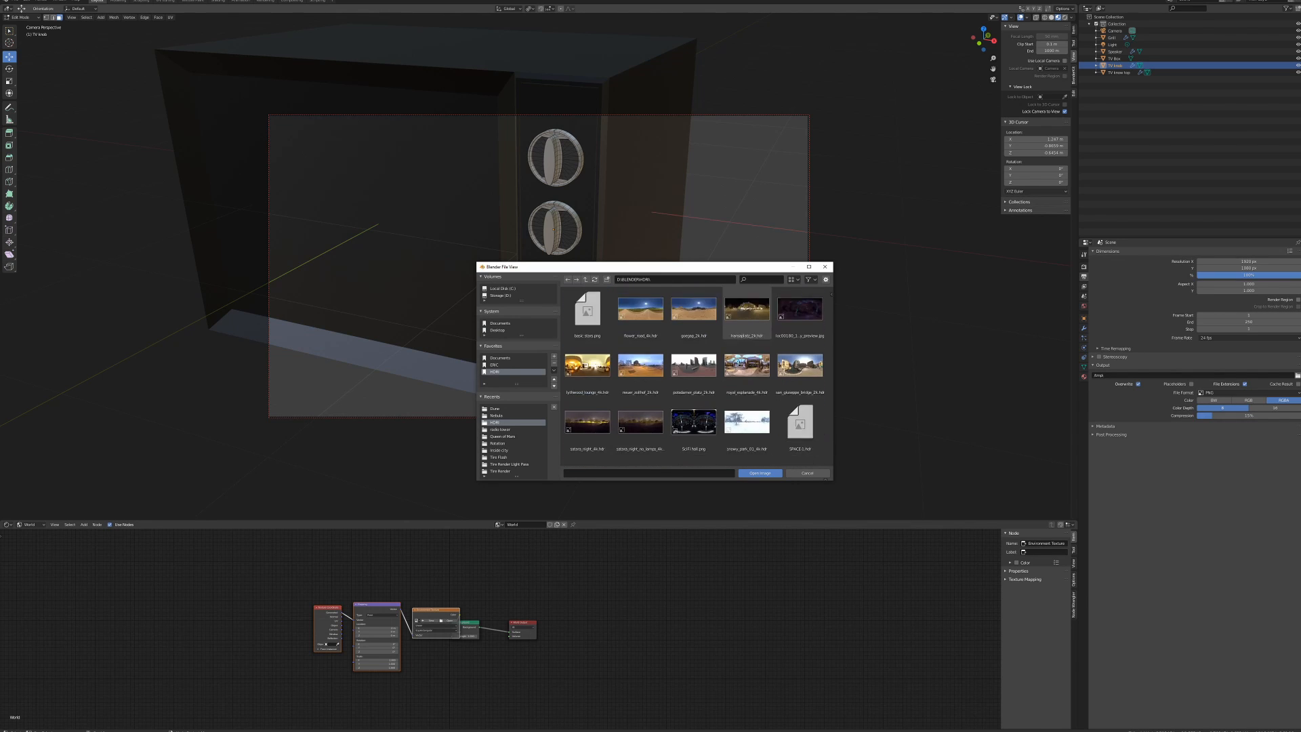
scroll(747, 339, "down", 3)
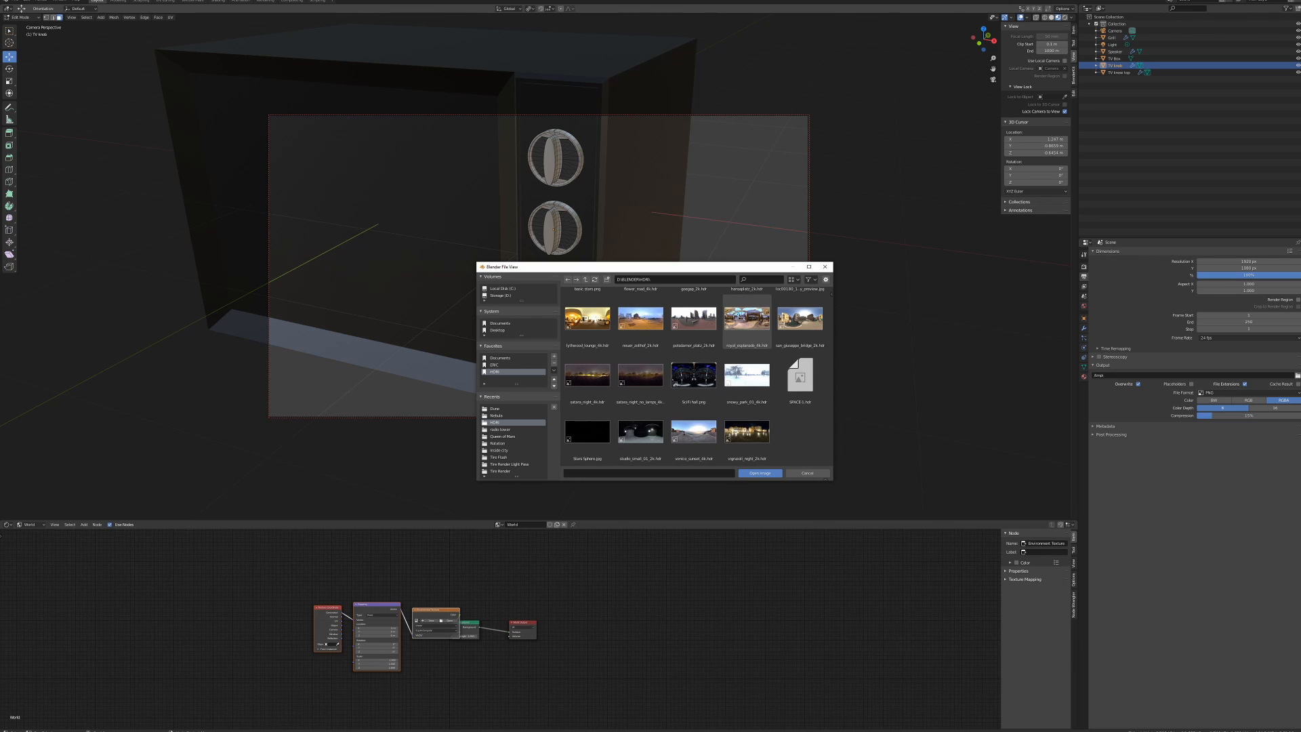
left_click(640, 432)
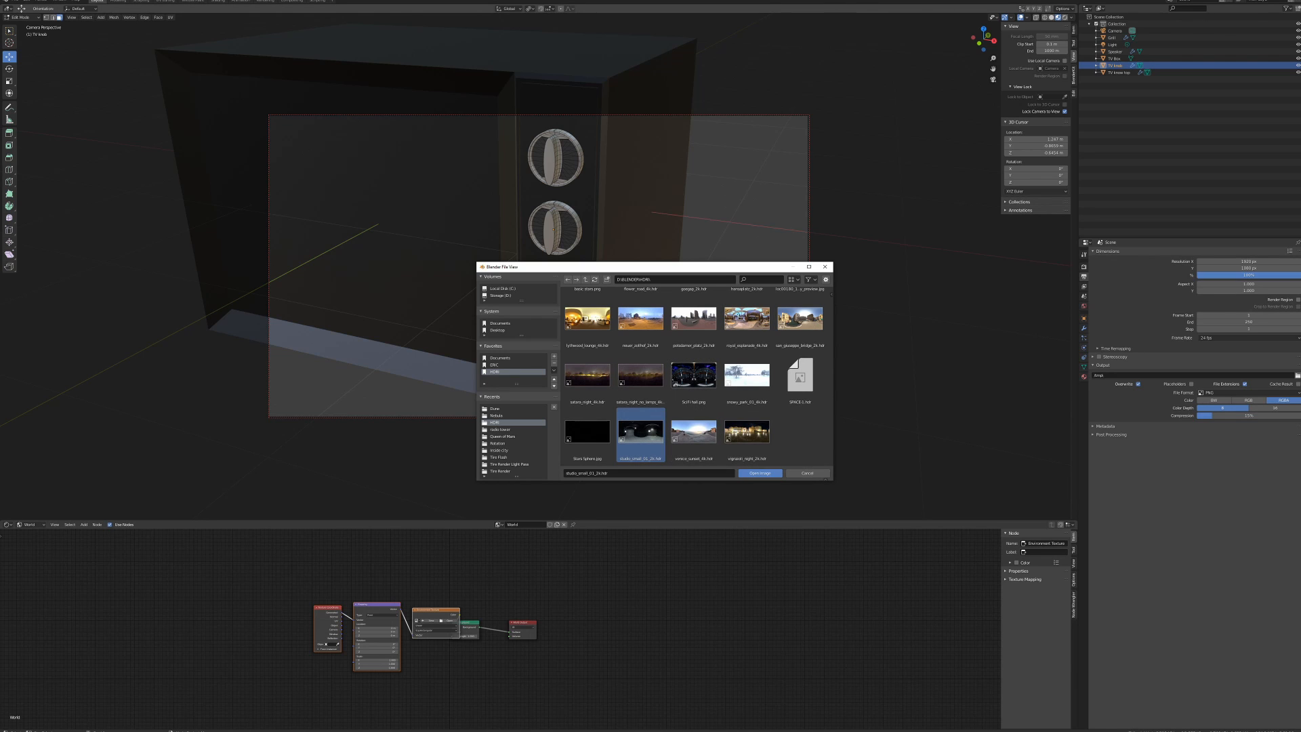
left_click(760, 473)
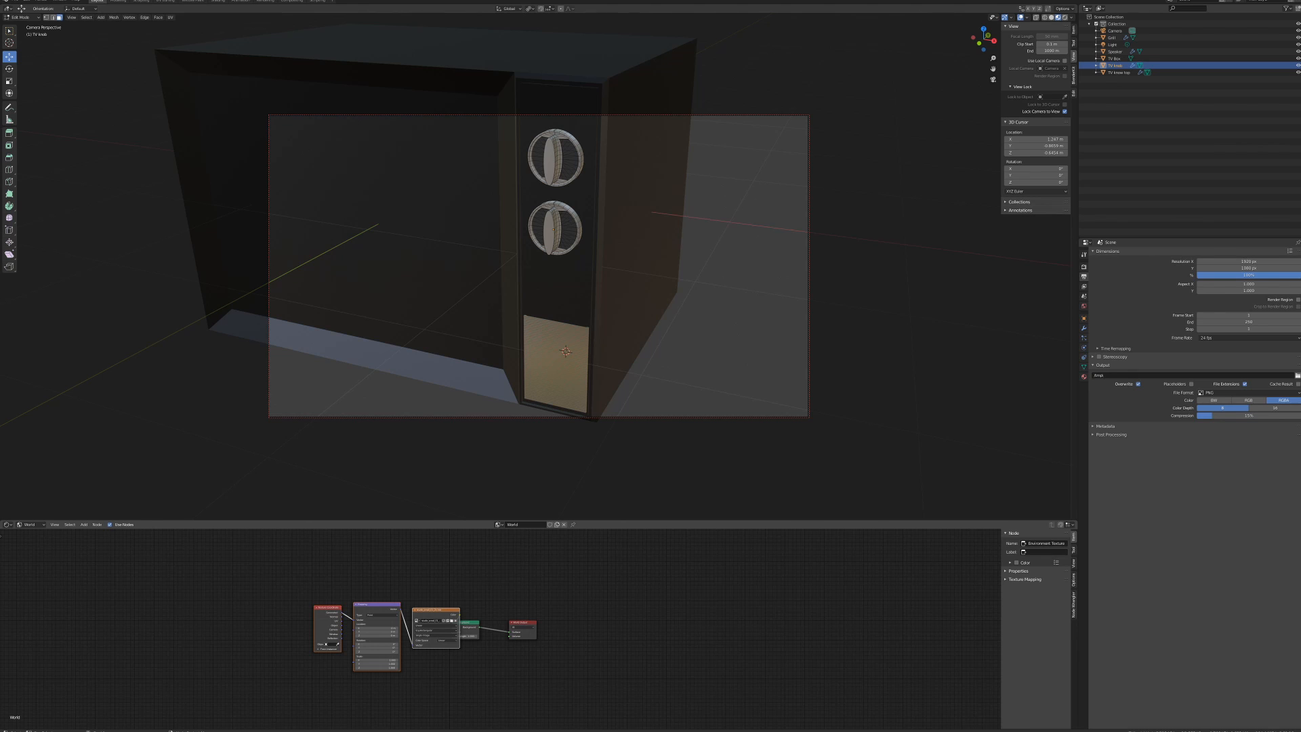
left_click_drag(522, 623, 560, 627)
left_click_drag(469, 622, 500, 624)
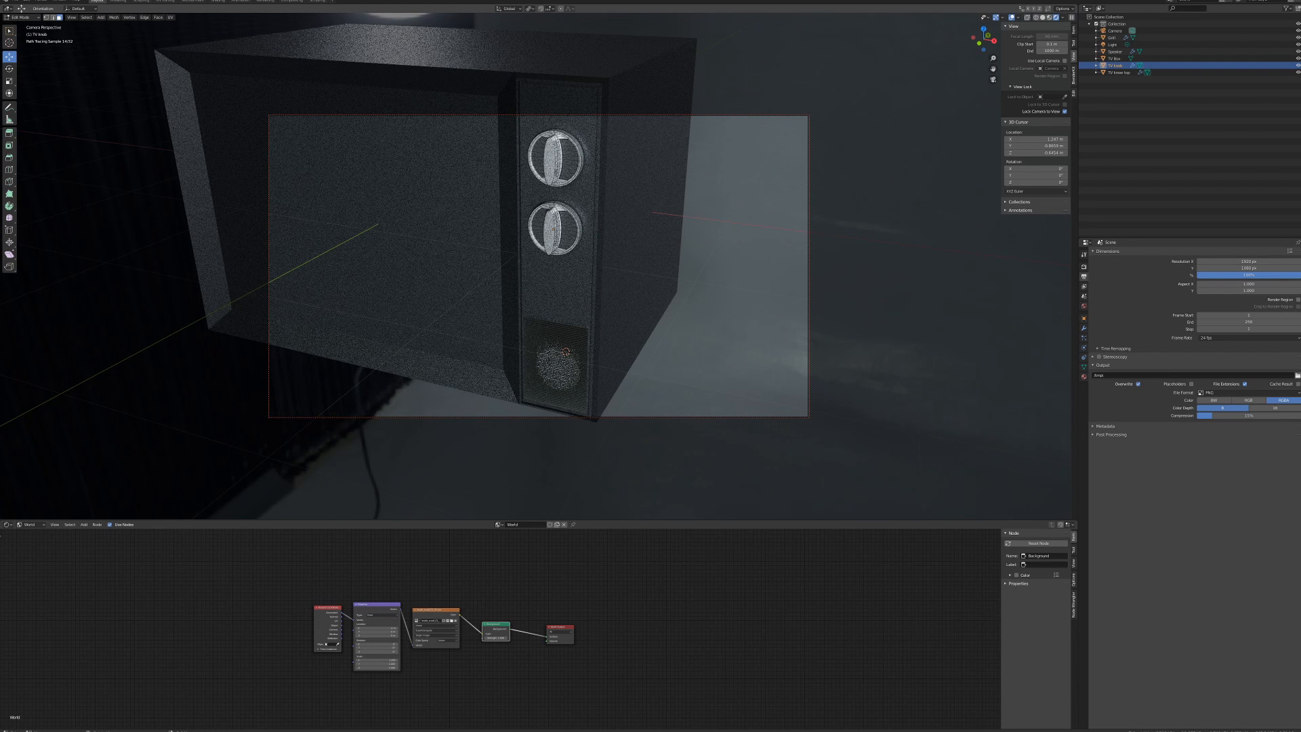
- Render a test image of the television under the studio HDR lighting and close the render result
left_click(41, 1)
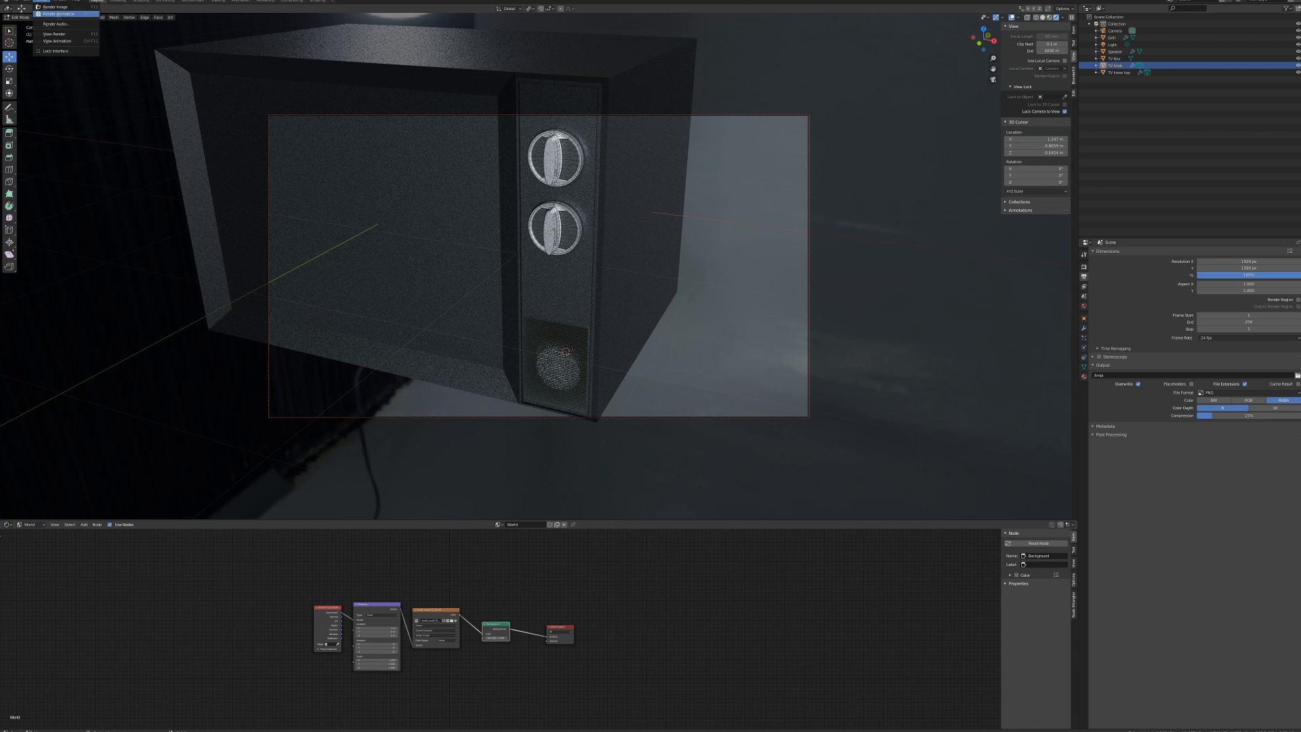
mouse_move(66, 2)
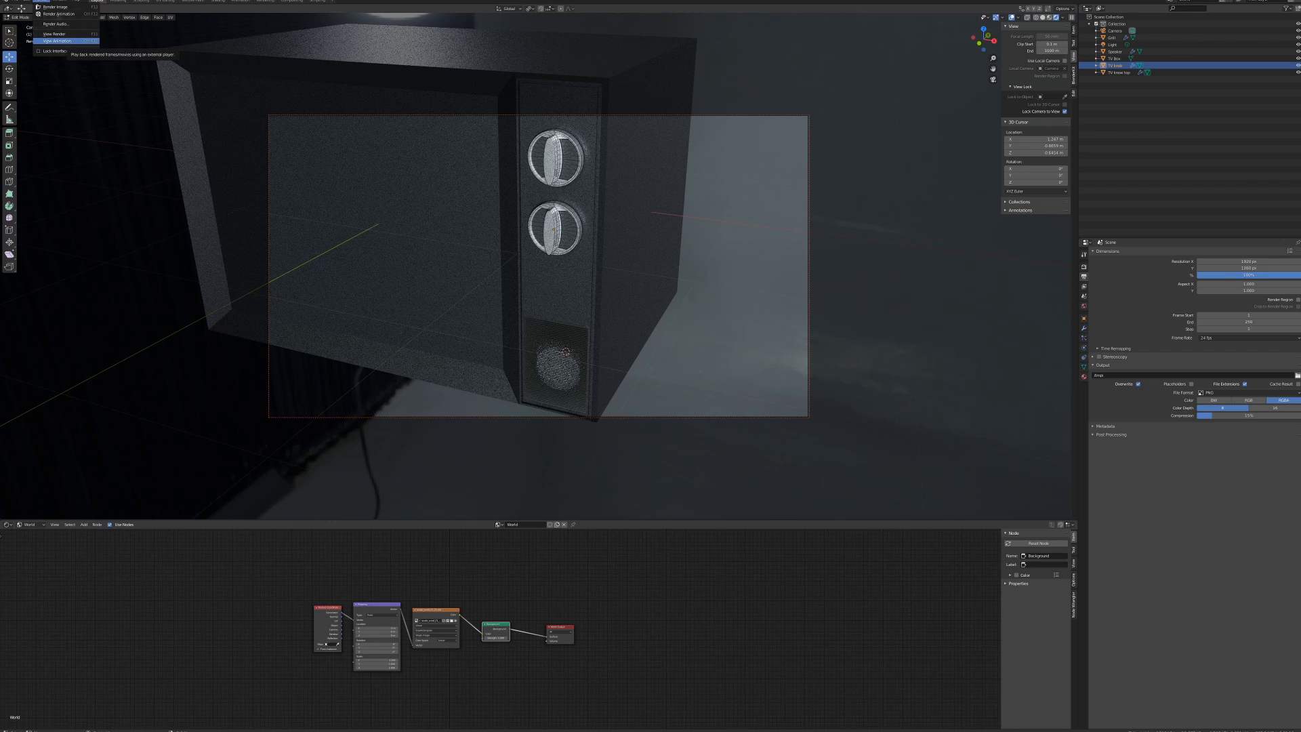
left_click(57, 41)
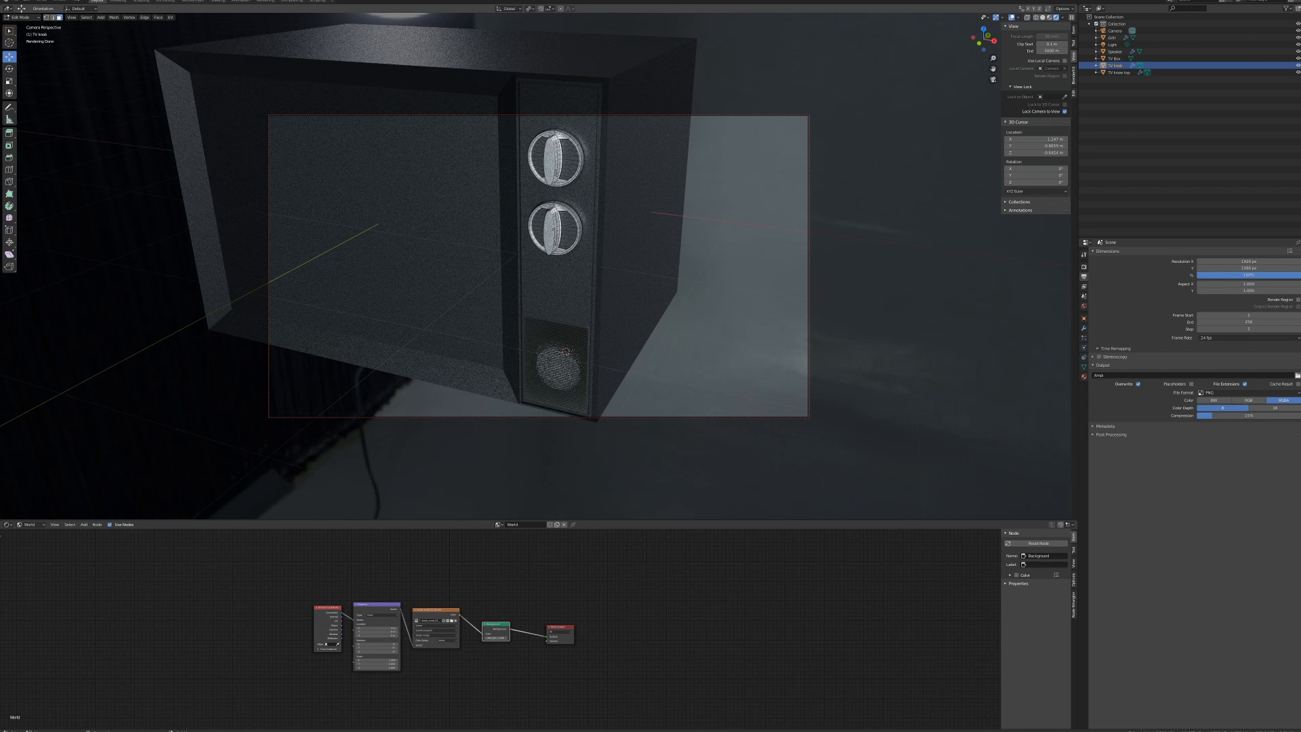
key("F12")
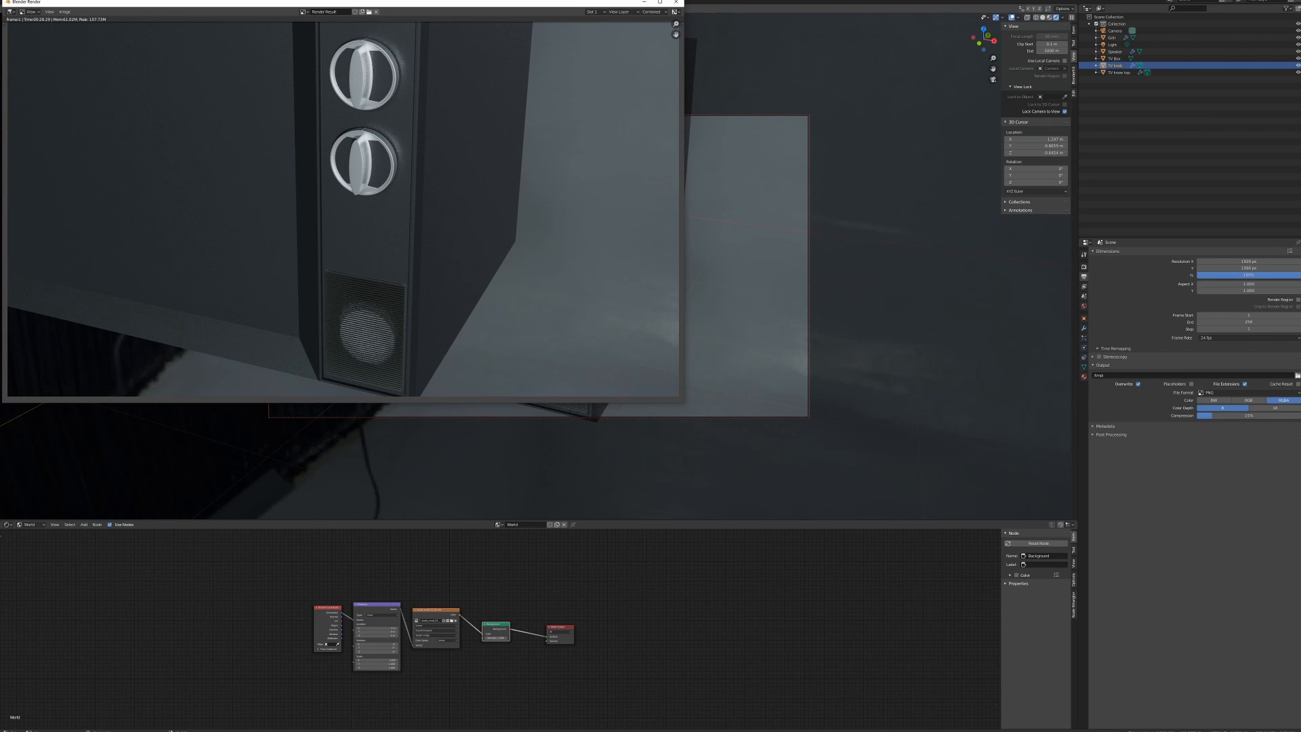
left_click(675, 2)
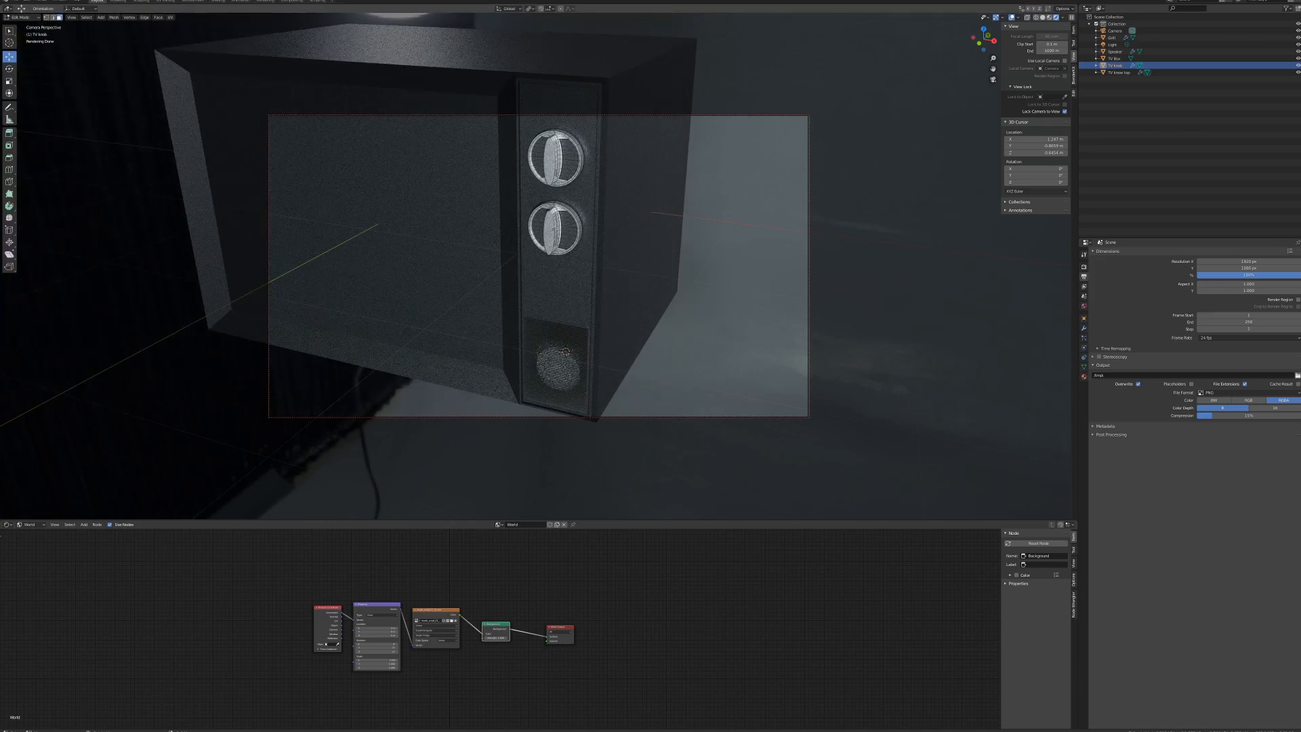
- Switch the viewport to material preview shading and reframe the camera to fit the whole television, seen mostly from its knob side
mouse_move(535, 271)
middle_mouse_down()
mouse_move(567, 269)
mouse_move(530, 271)
middle_mouse_up()
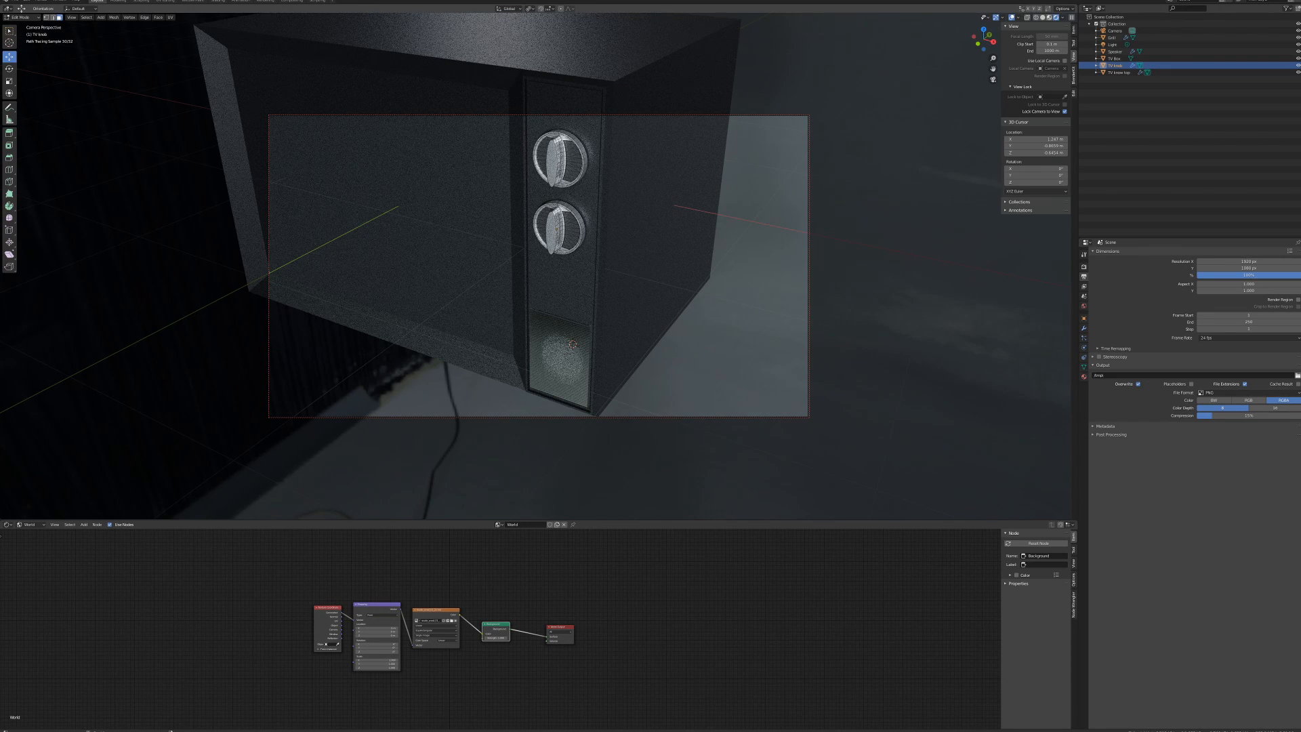
key("z")
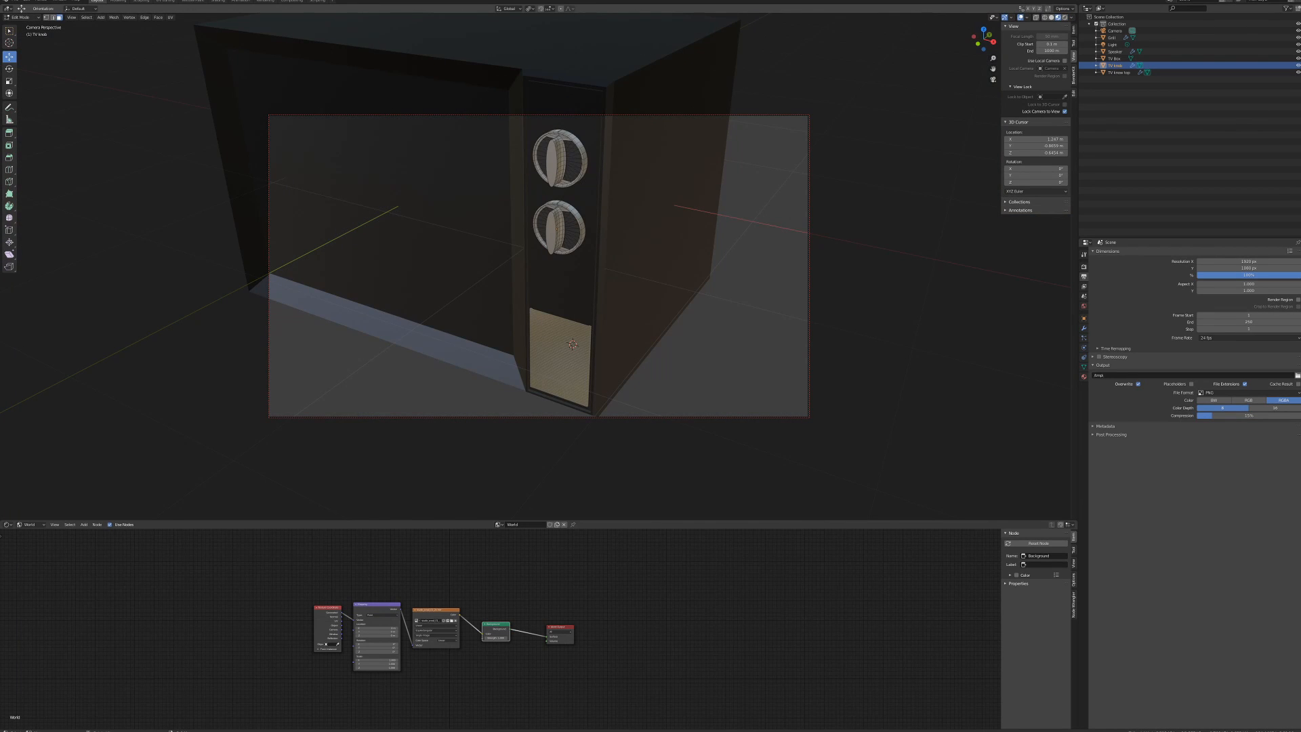
middle_click_drag(542, 271, 569, 264)
middle_click_drag(562, 271, 493, 255)
scroll(552, 272, "down", 2)
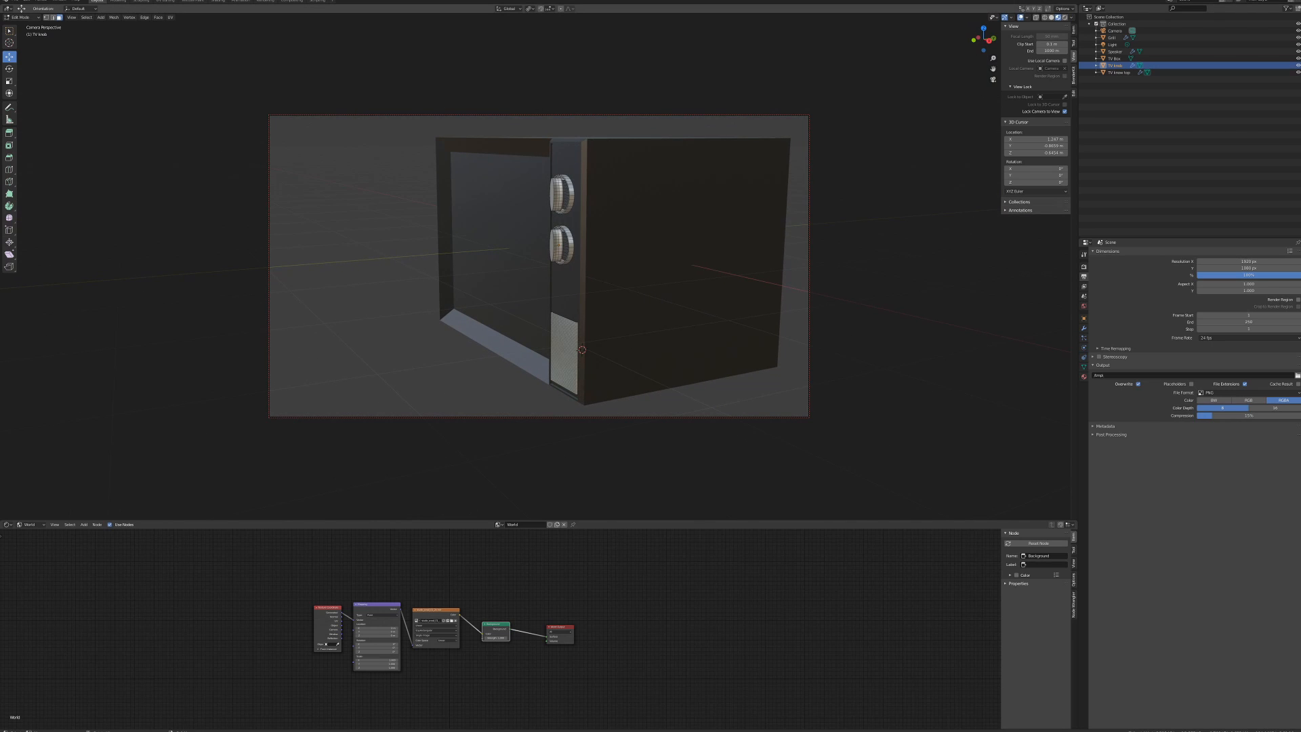
- Leave the camera view and inspect the television cabinet's plain outer side
key("KP_1")
middle_click_drag(528, 264, 443, 263)
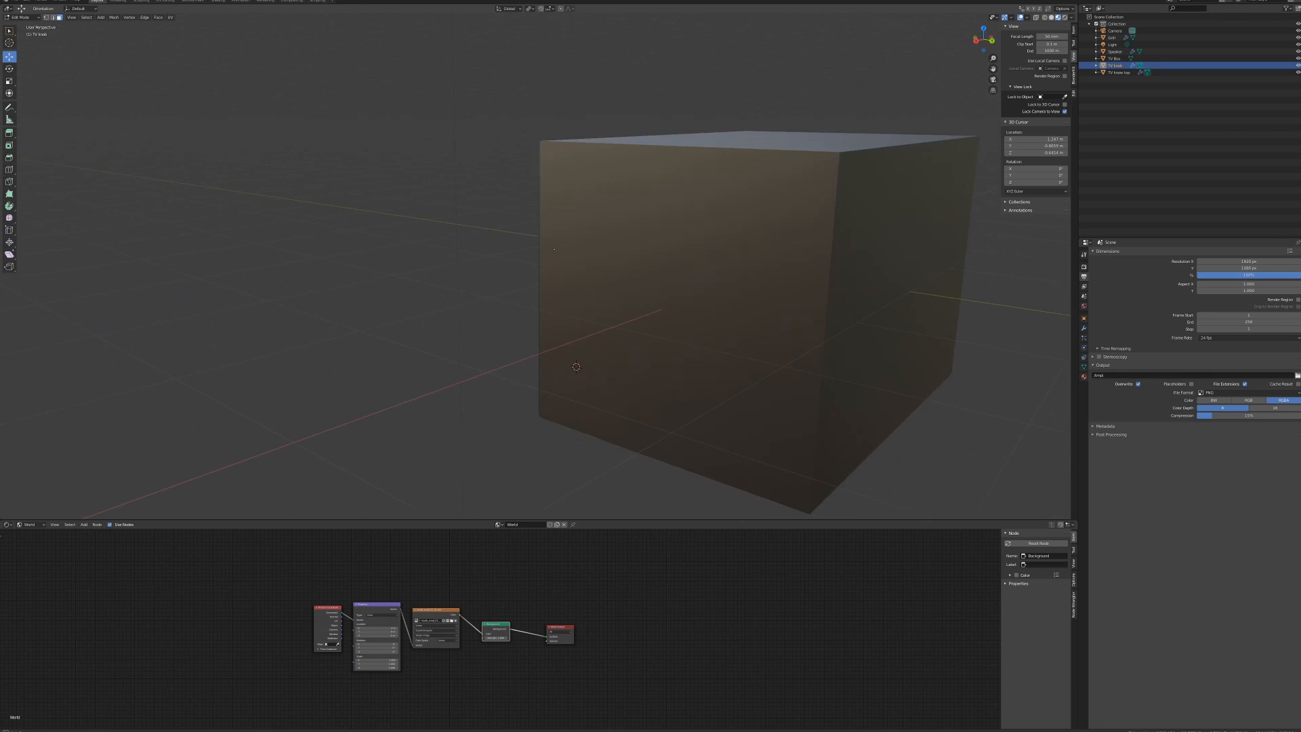
mouse_move(554, 249)
middle_mouse_down()
mouse_move(618, 272)
mouse_move(568, 237)
mouse_move(558, 246)
middle_mouse_up()
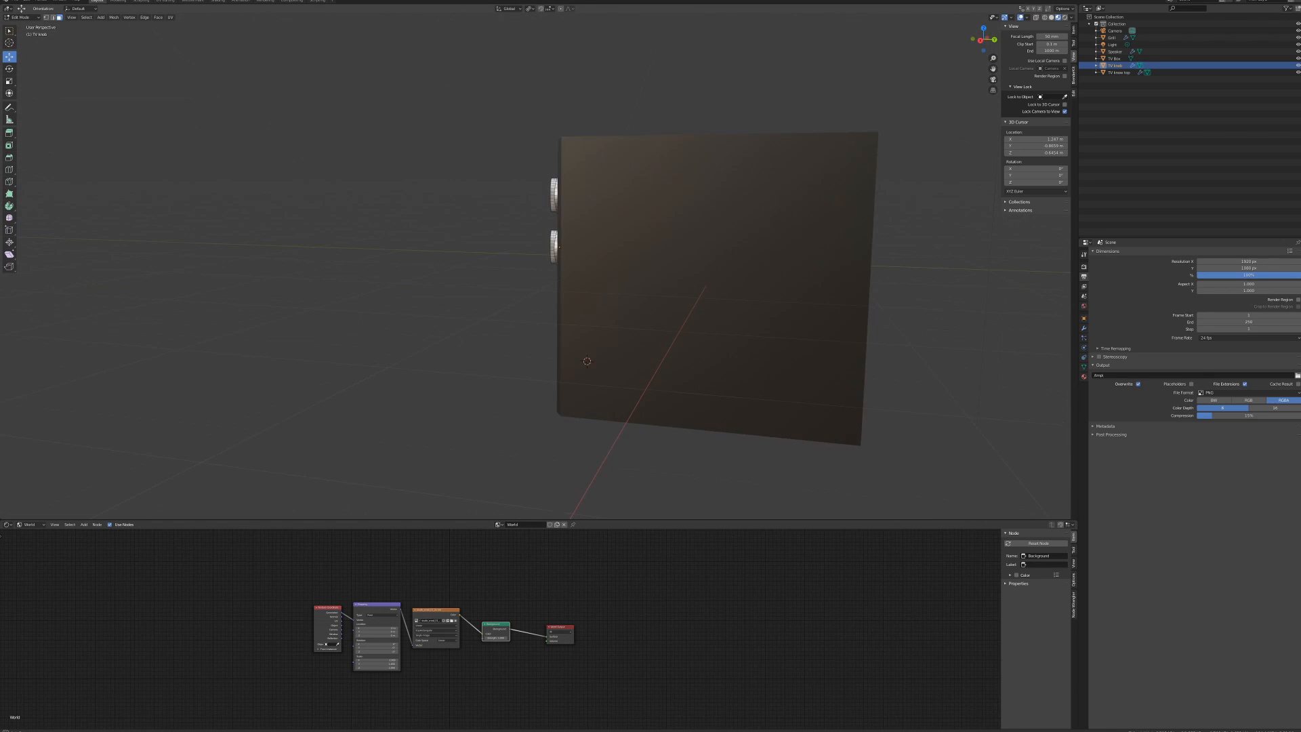
- Switch to the web browser and search Google for "1970s television set"
key("alt+Tab")
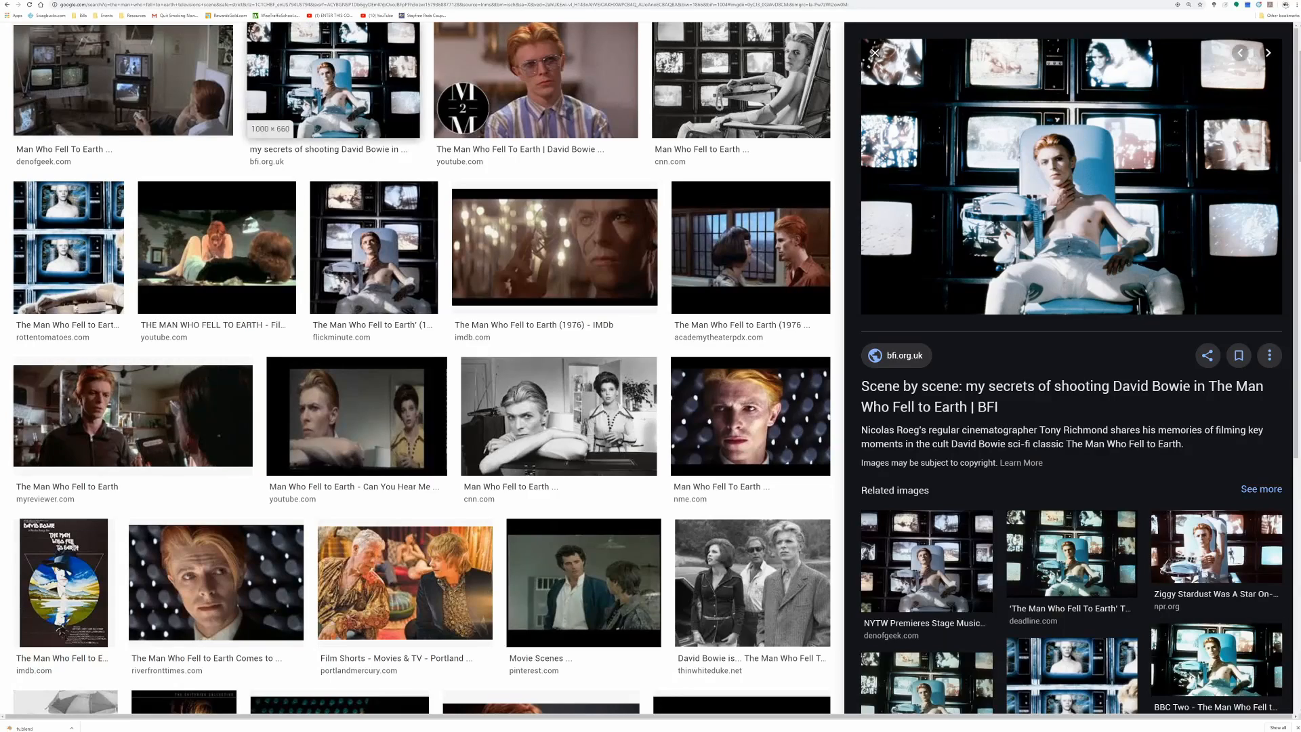
left_click(1002, 5)
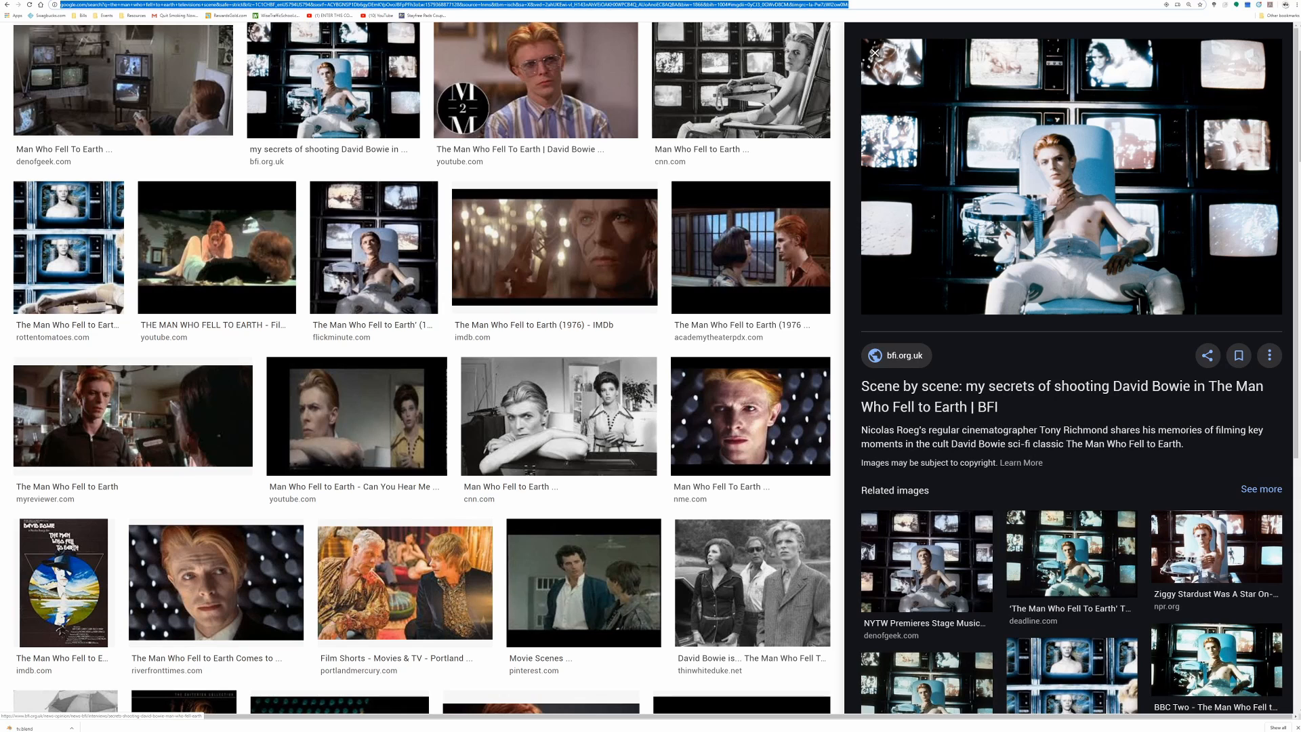
type("ol")
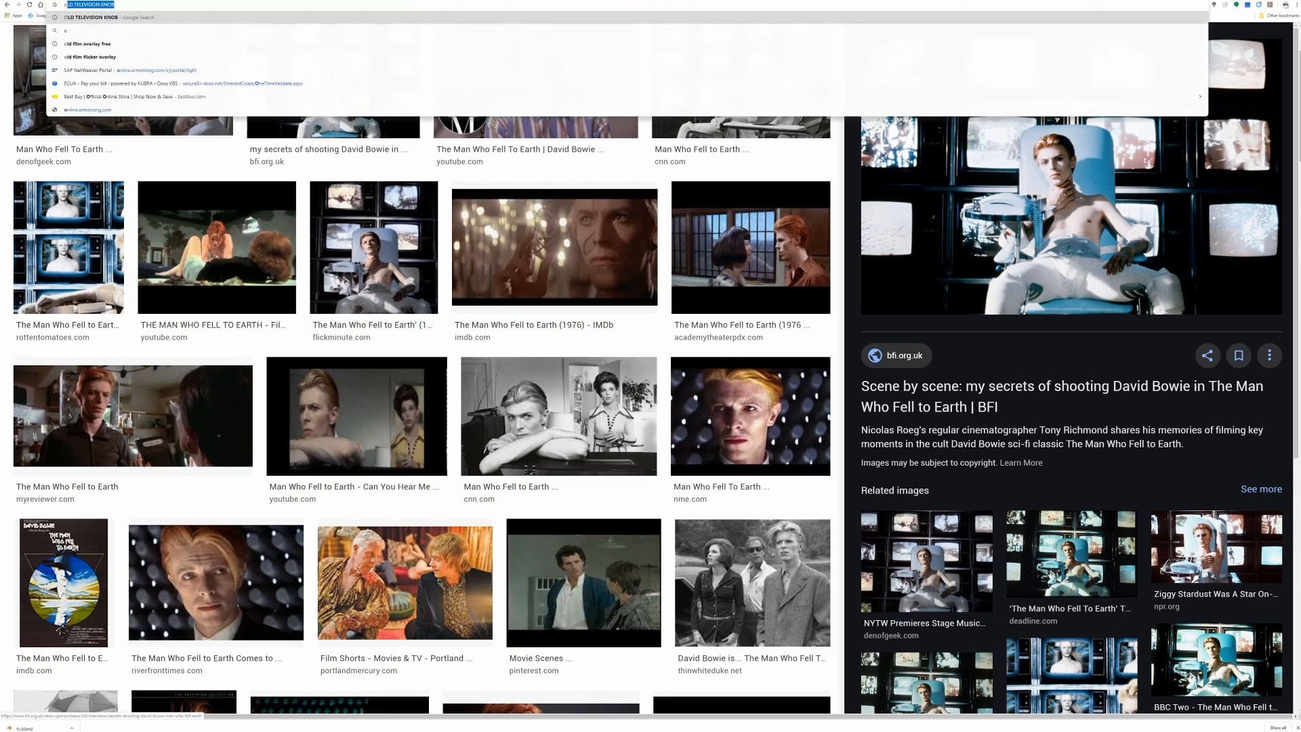
key("BackSpace")
key("BackSpace")
key("BackSpace")
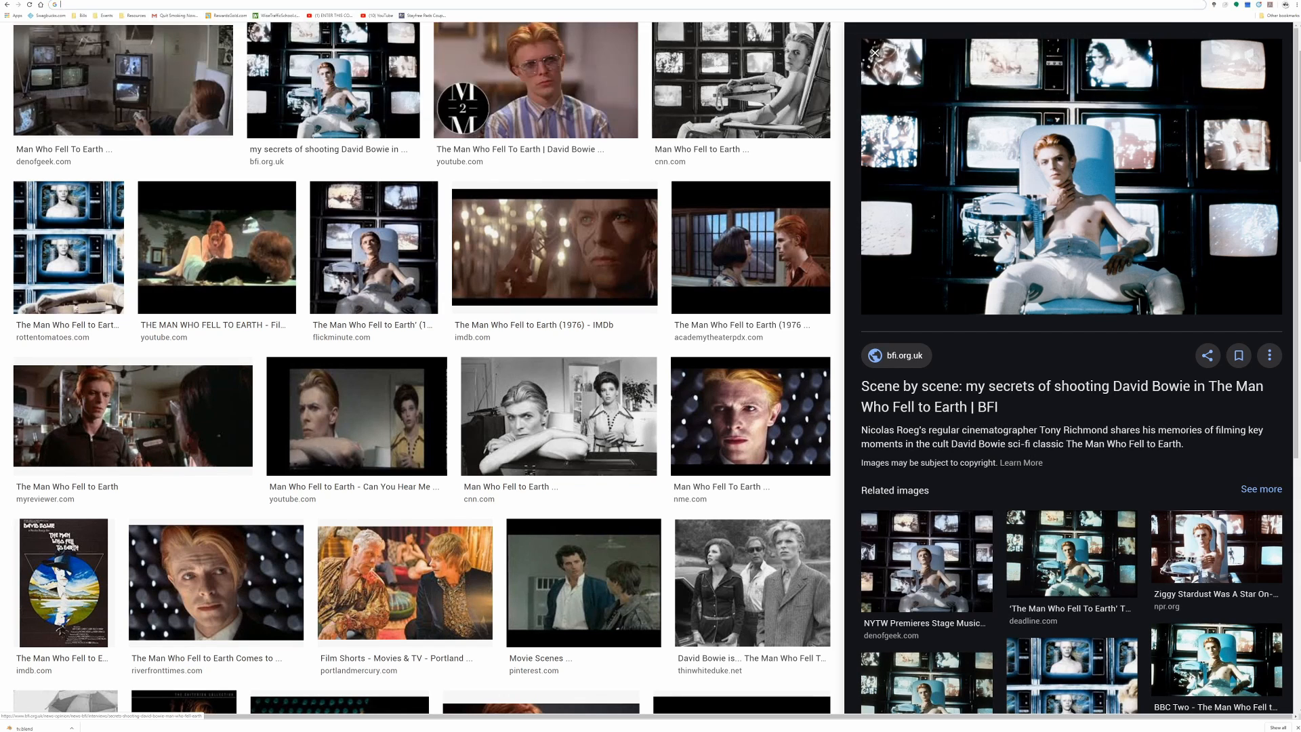
type("096")
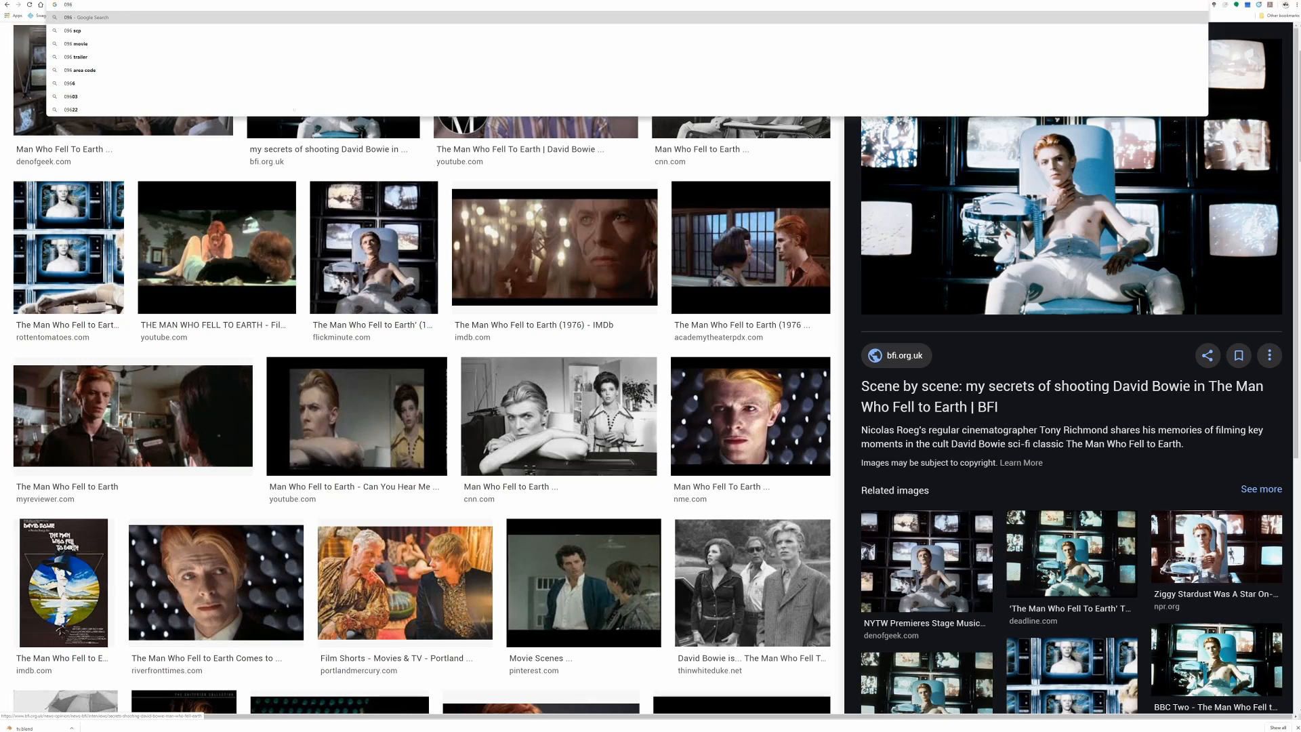
key("BackSpace")
key("BackSpace")
key("BackSpace")
type("197")
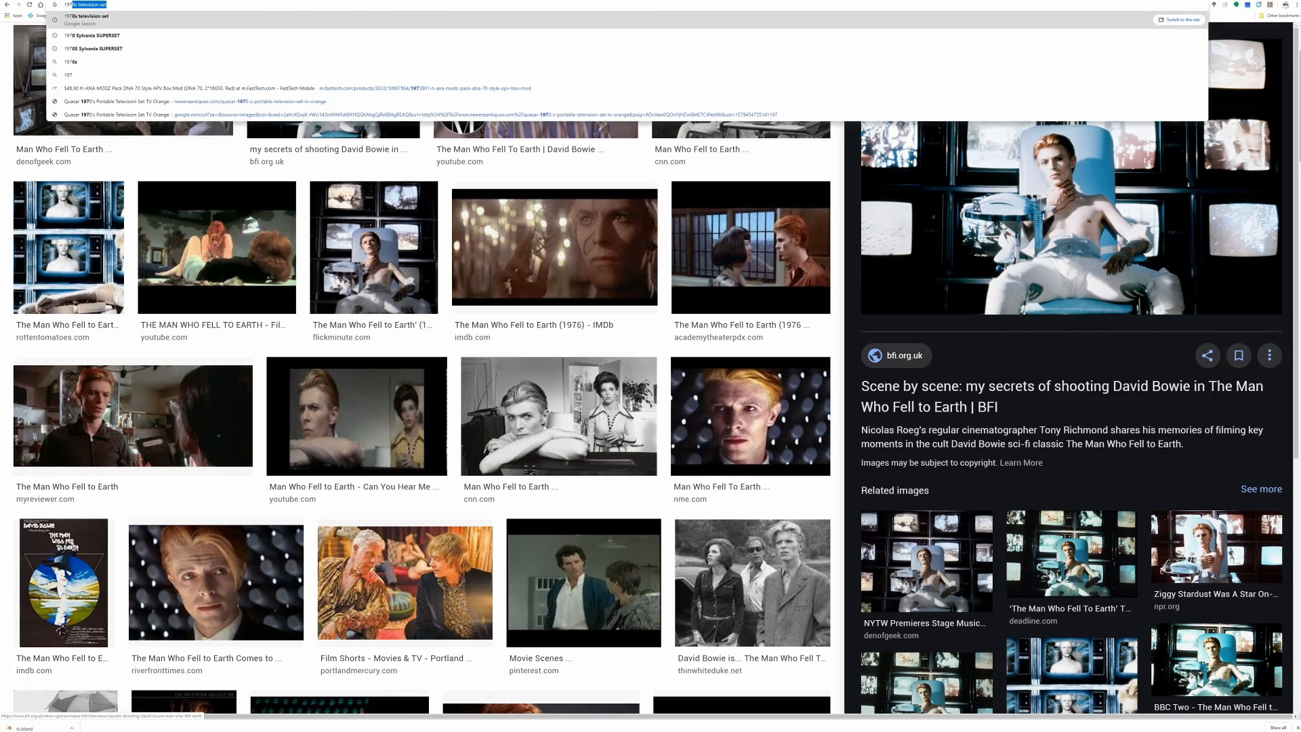
type("0")
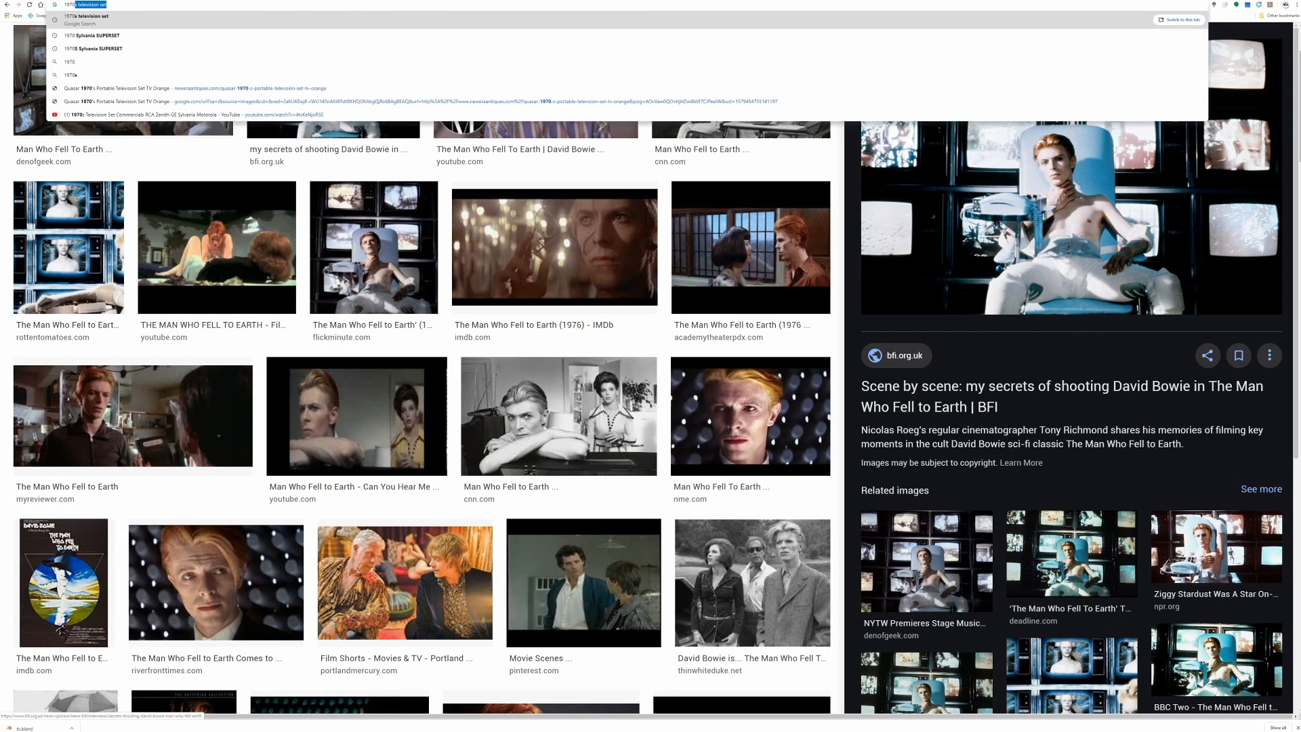
key("Return")
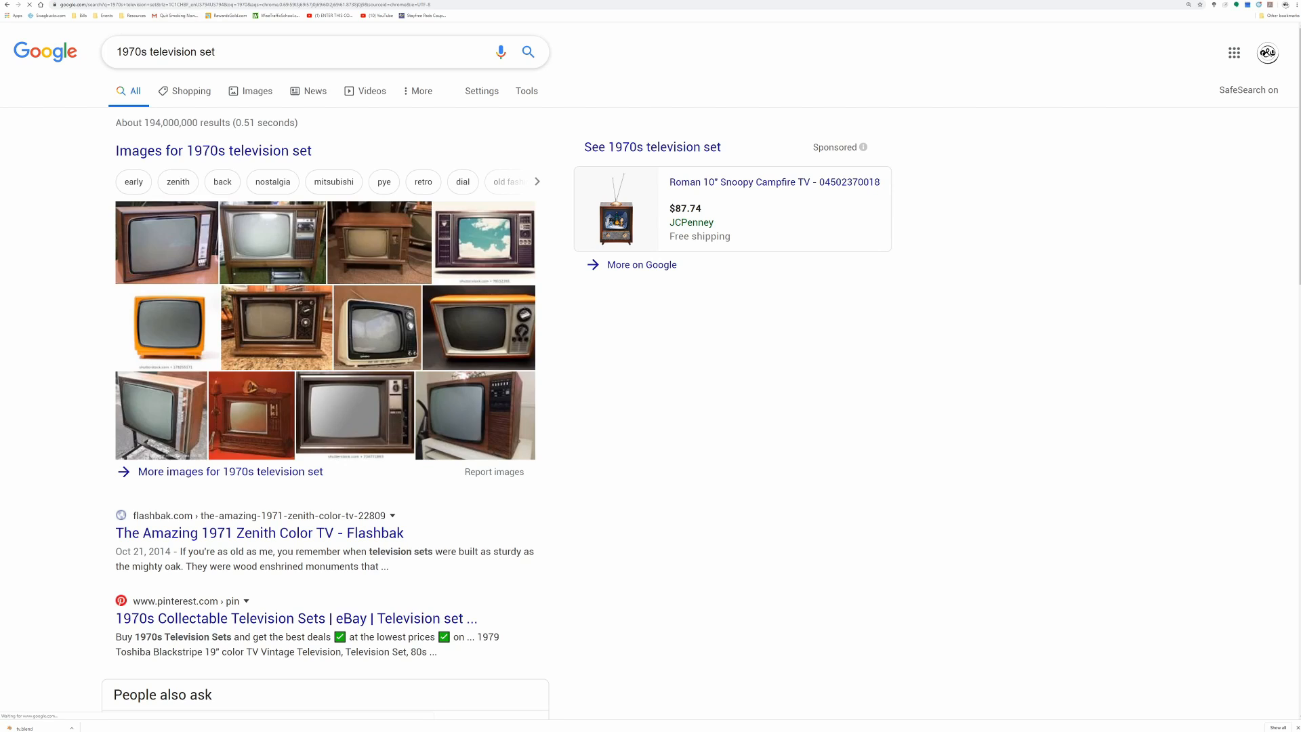
- Extend the search to "1970s television set sideview" and show its image results
type("sidev")
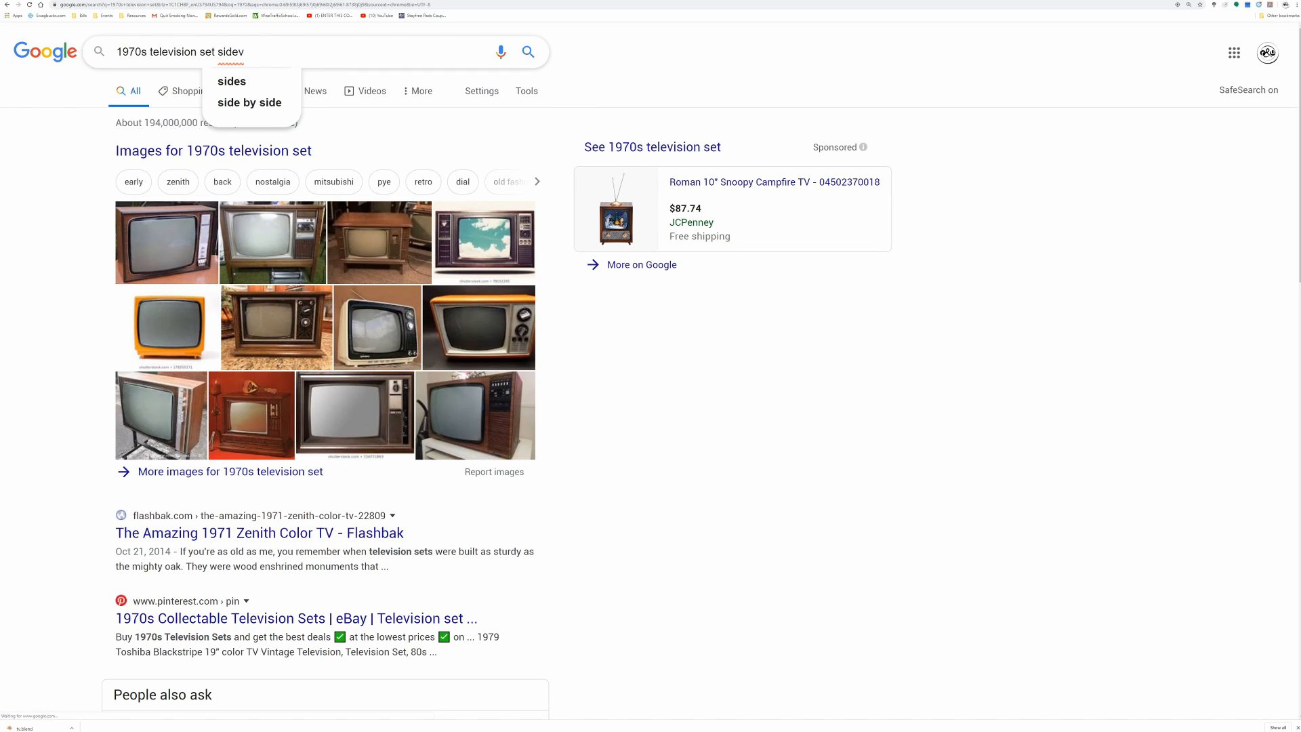
type("iew")
key("Return")
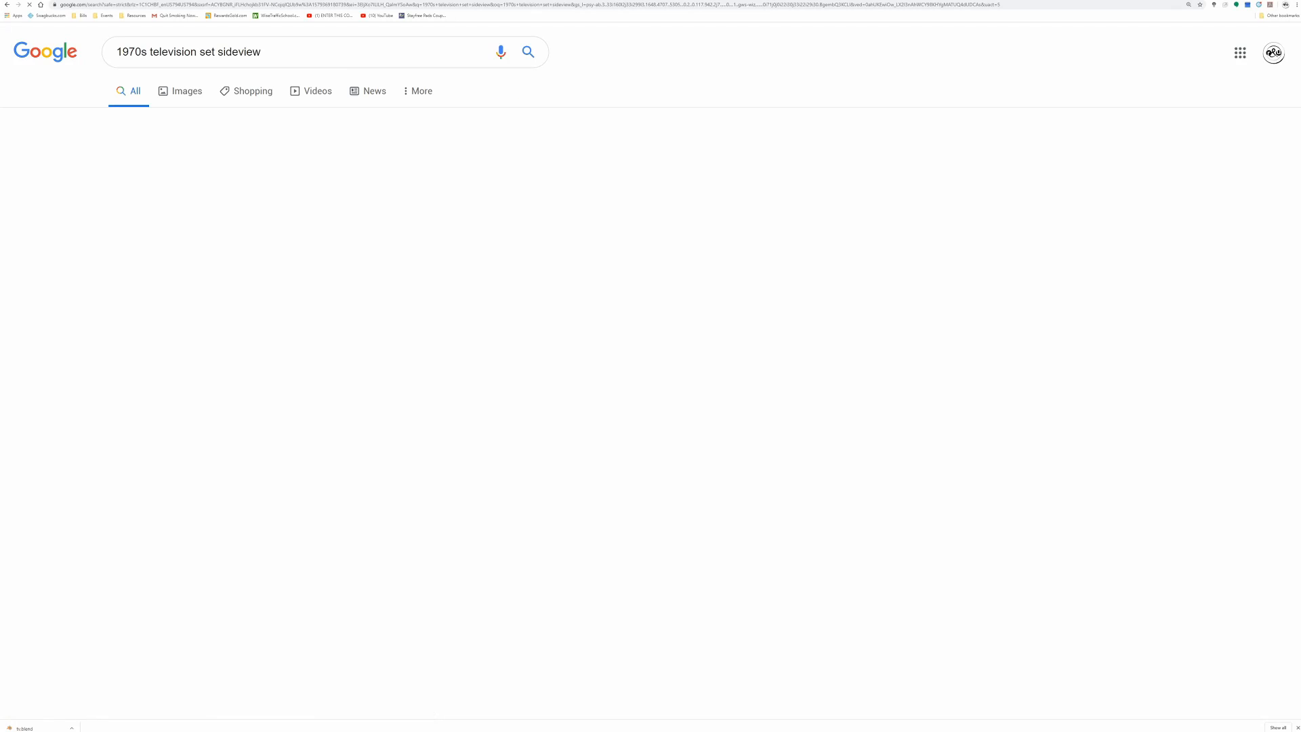
left_click(242, 151)
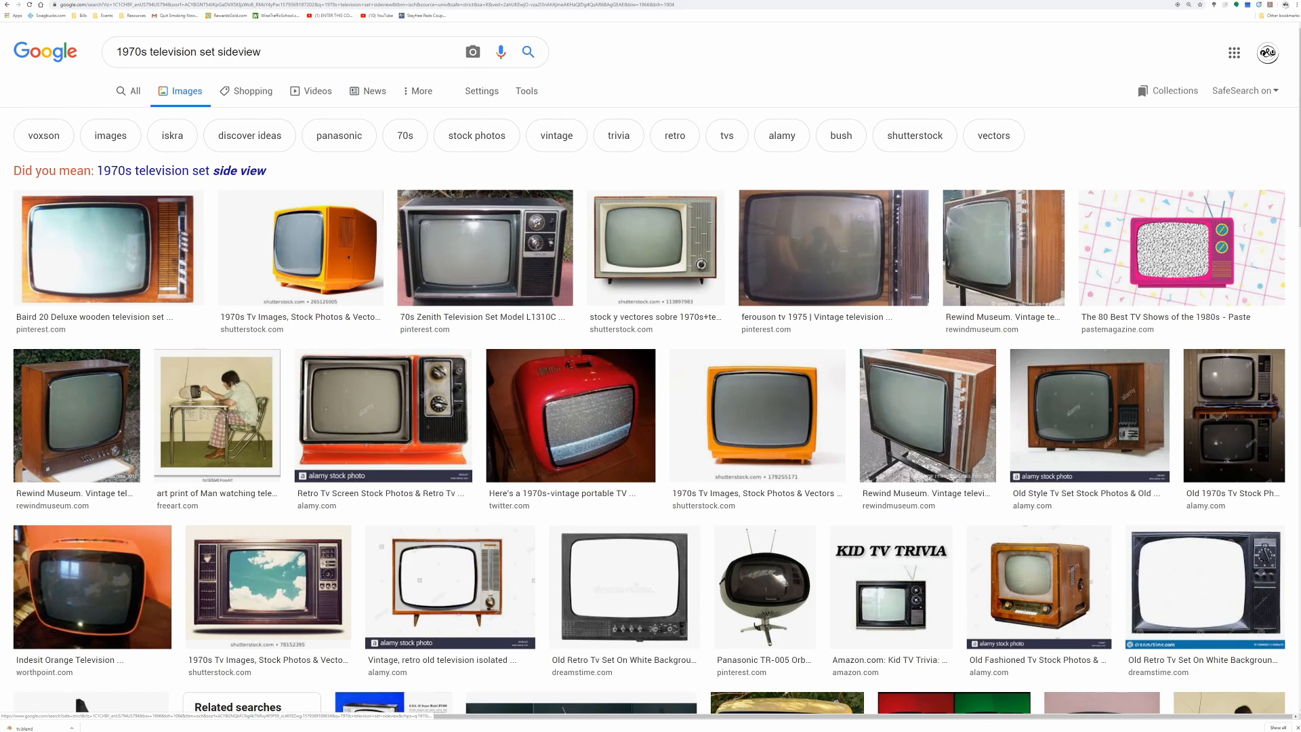
- Look through the image results for side views of old televisions and preview the CBS News picture tube photo
scroll(908, 339, "down", 4)
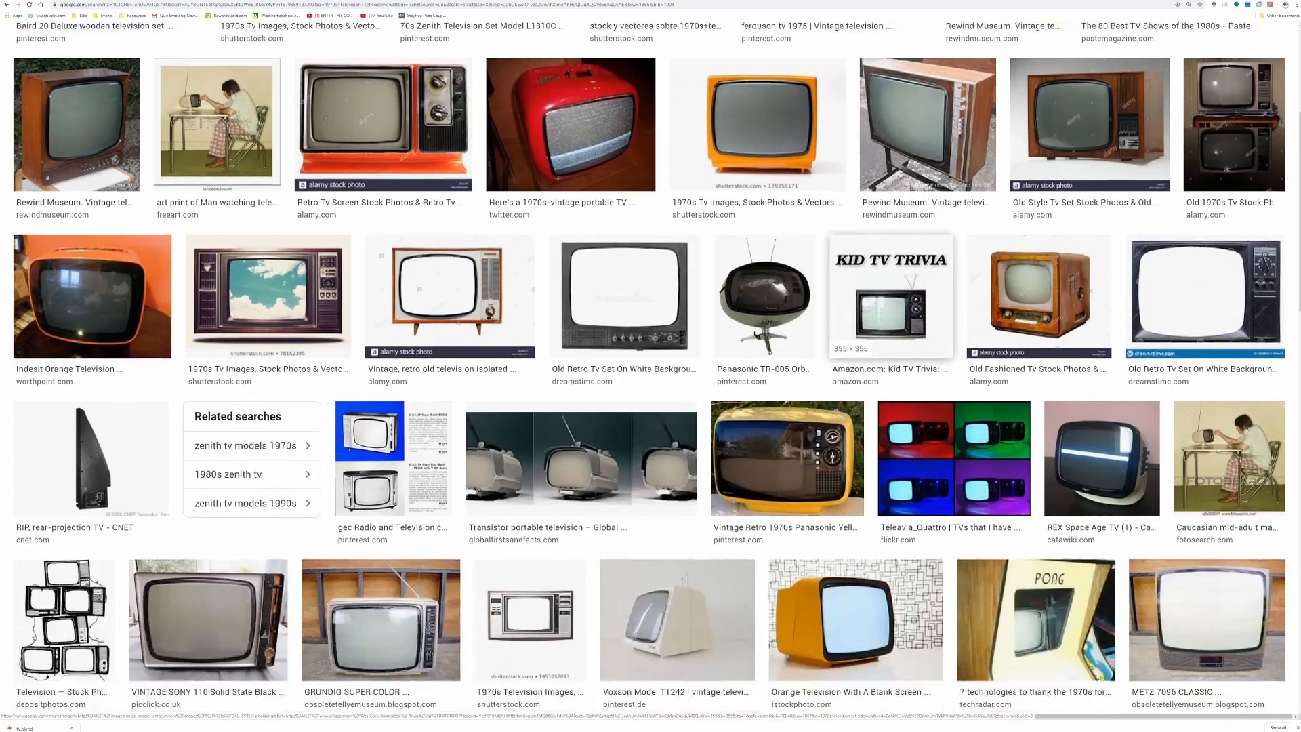
scroll(881, 346, "down", 3)
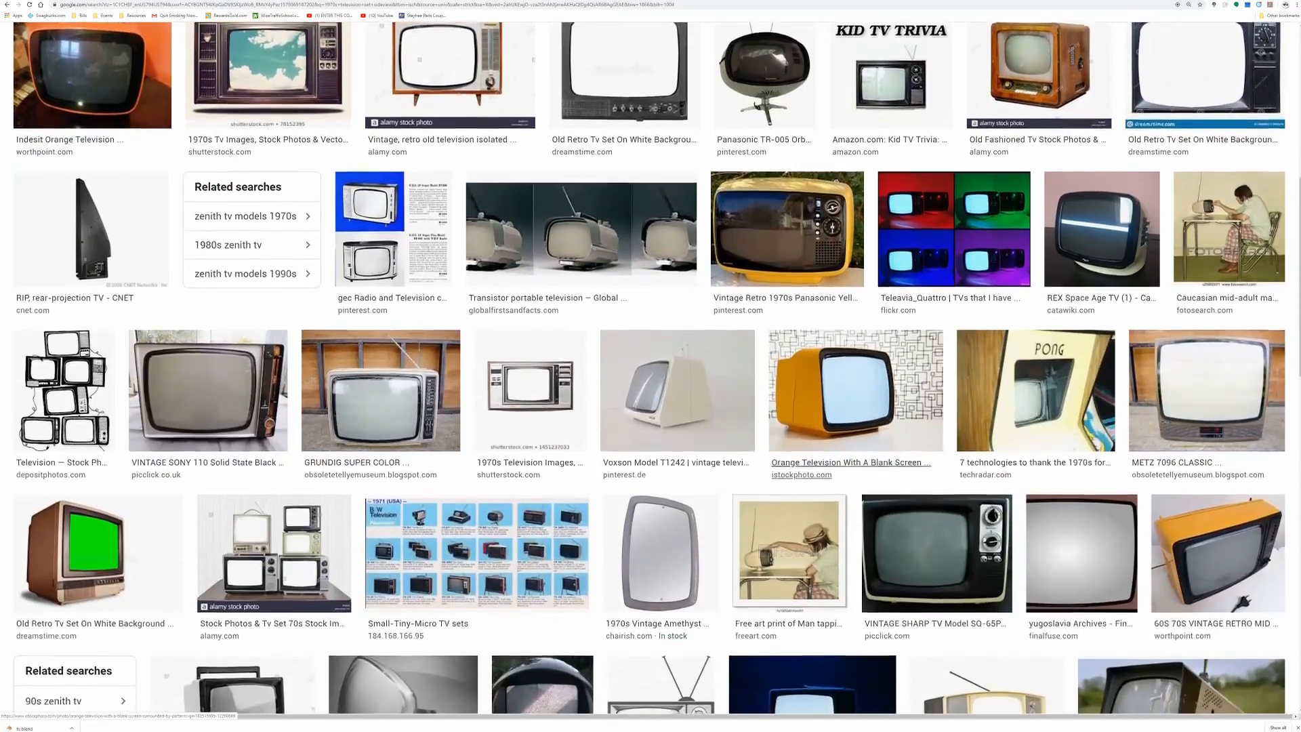
scroll(880, 345, "down", 2)
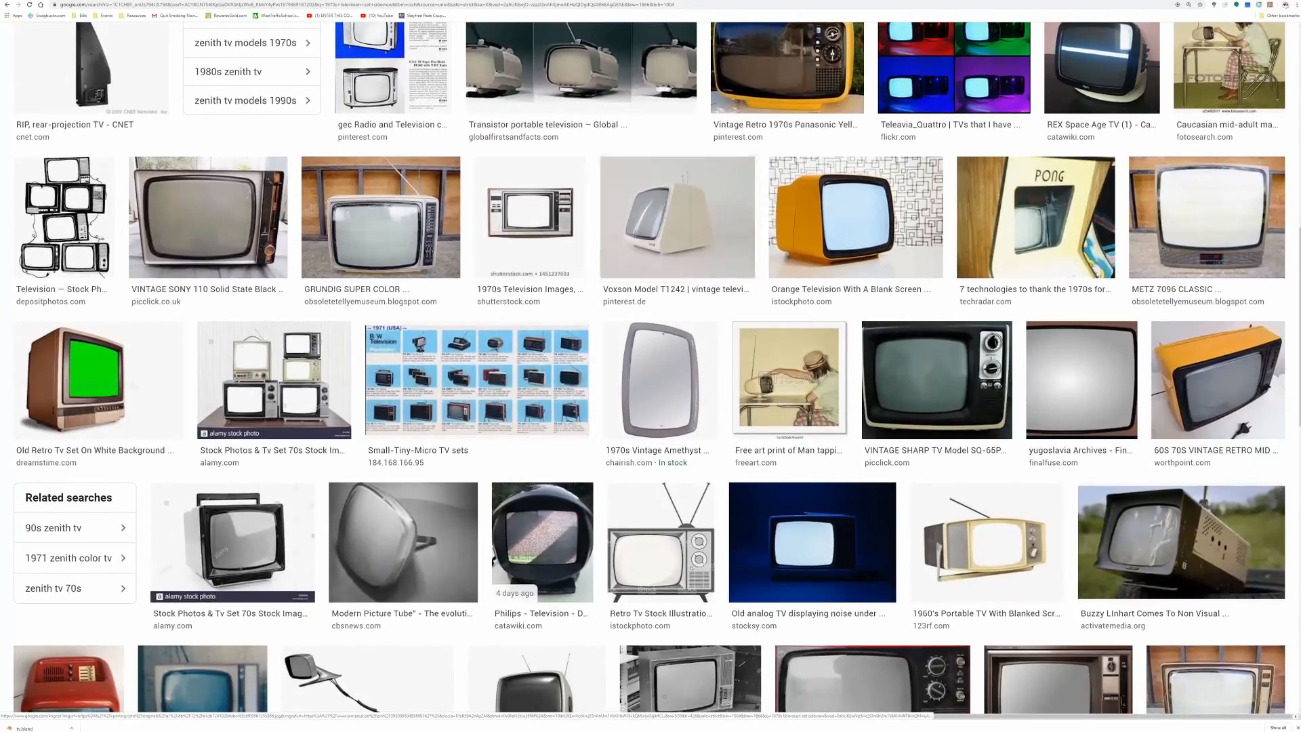
scroll(677, 223, "down", 2)
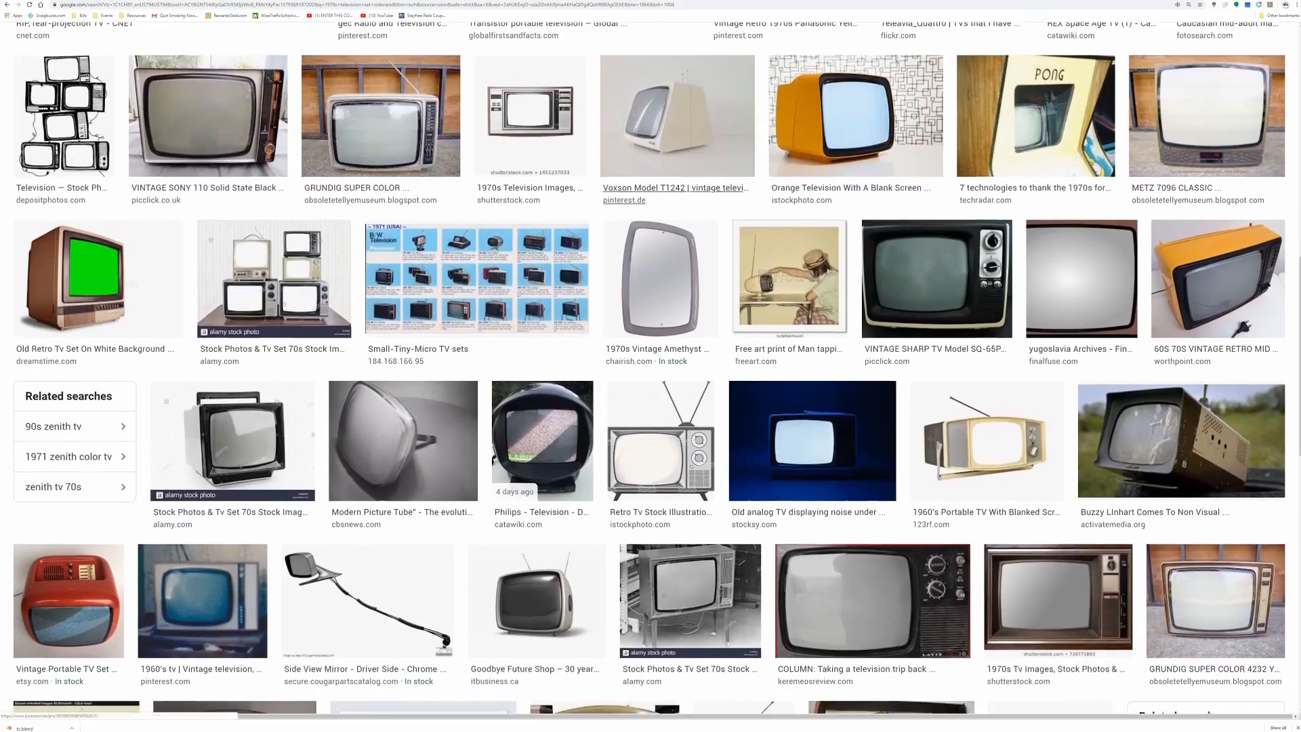
scroll(660, 433, "down", 1)
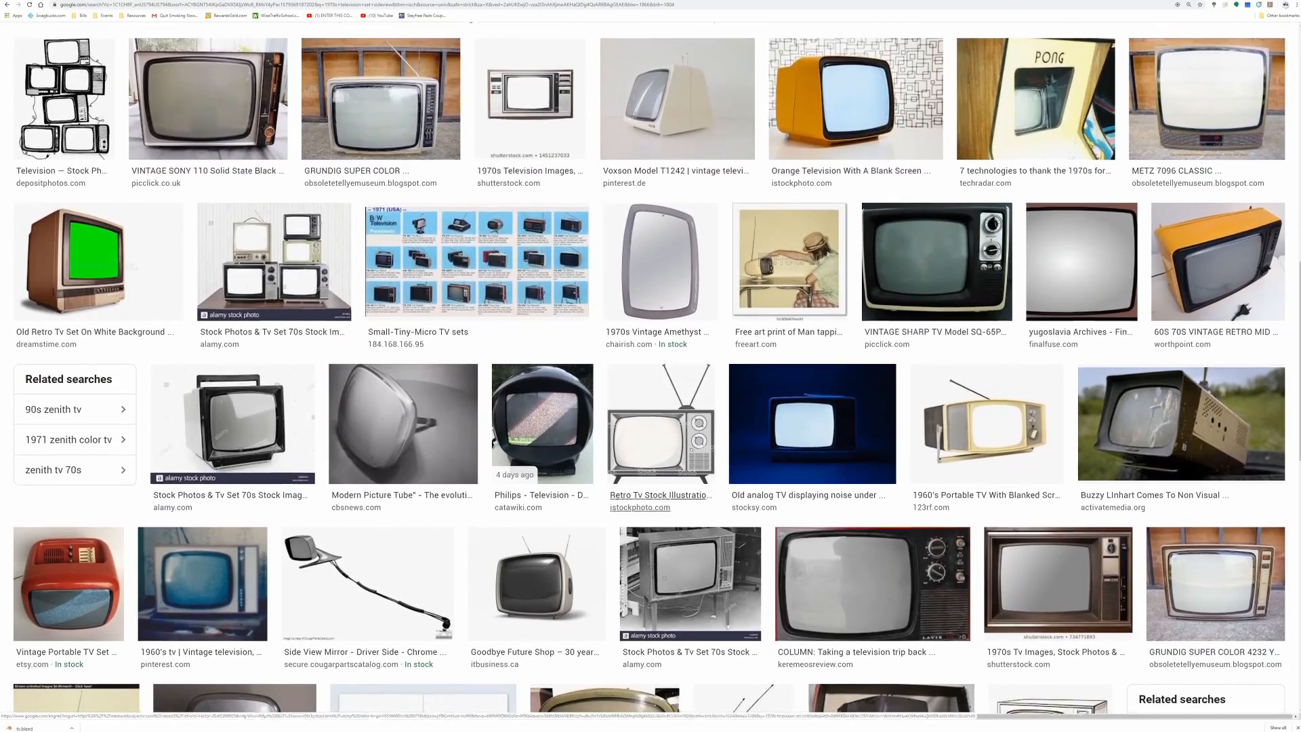
scroll(661, 434, "down", 1)
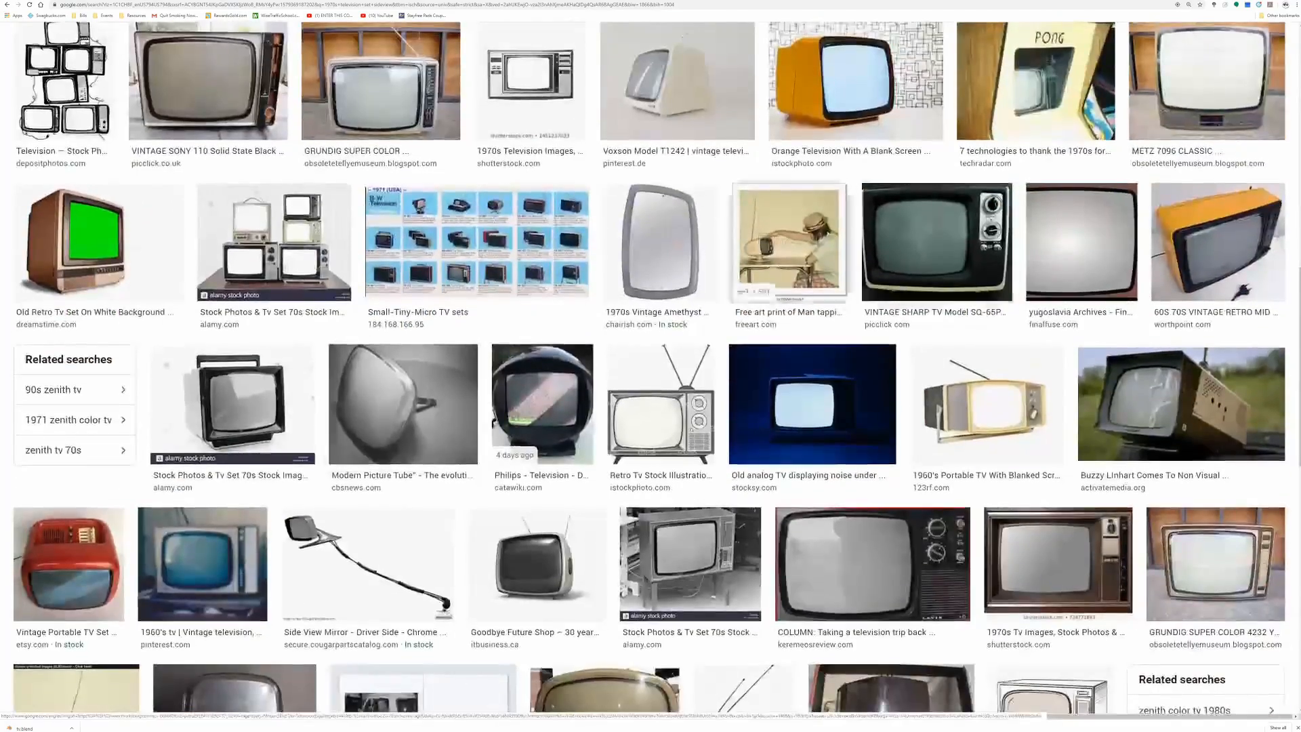
left_click(403, 404)
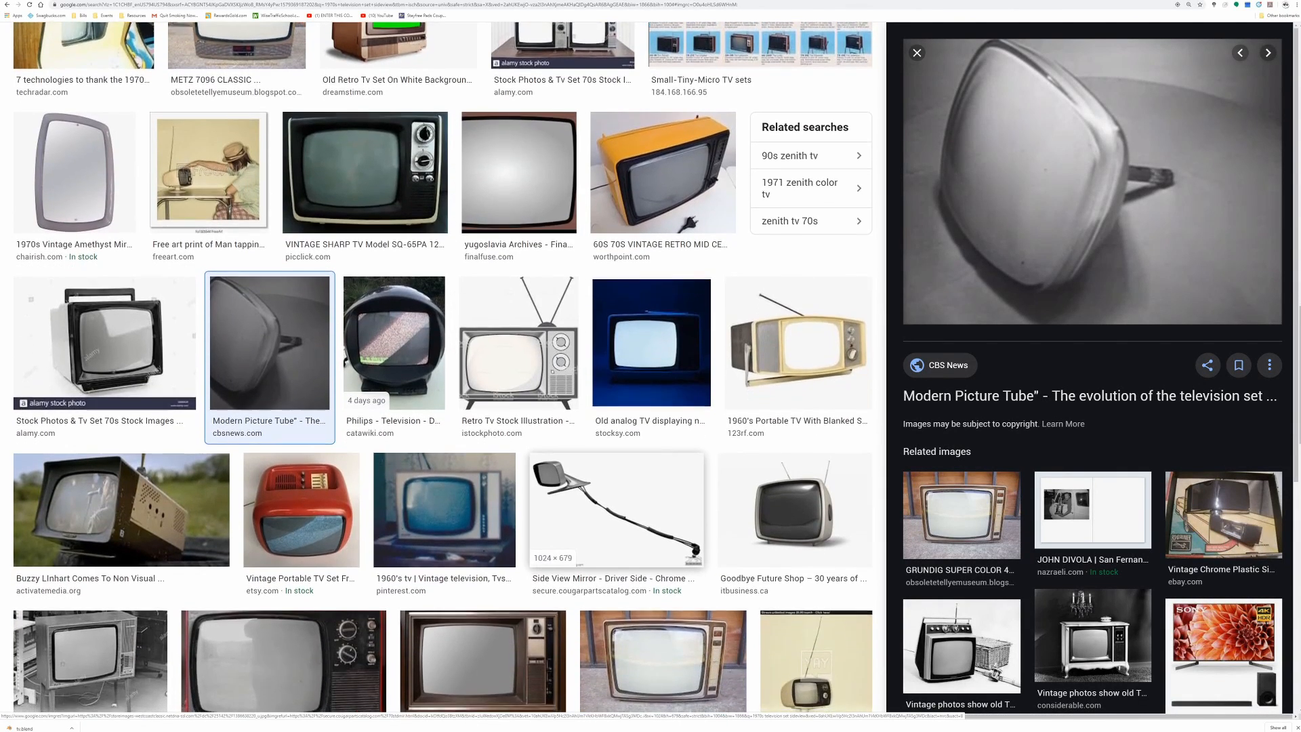
- Examine the remaining image results for cabinet side references and return to the start of the results
scroll(616, 420, "down", 1)
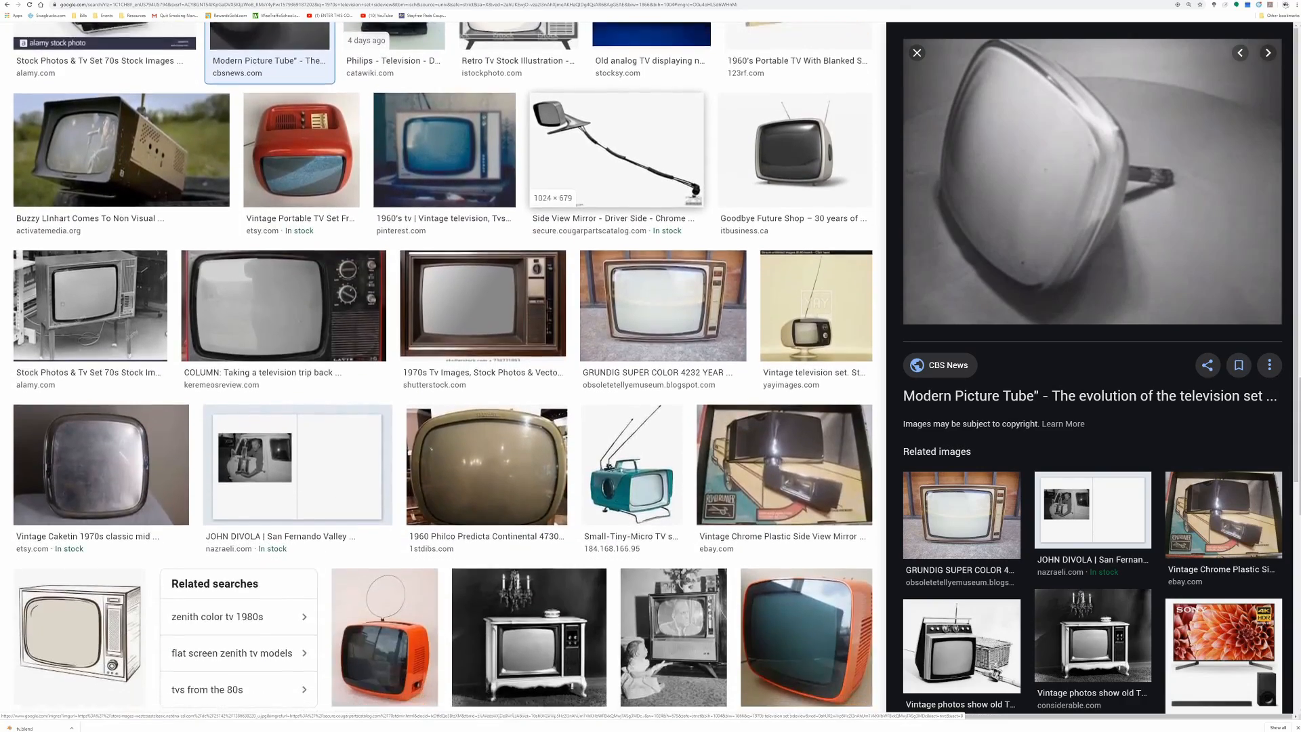
scroll(440, 366, "down", 3)
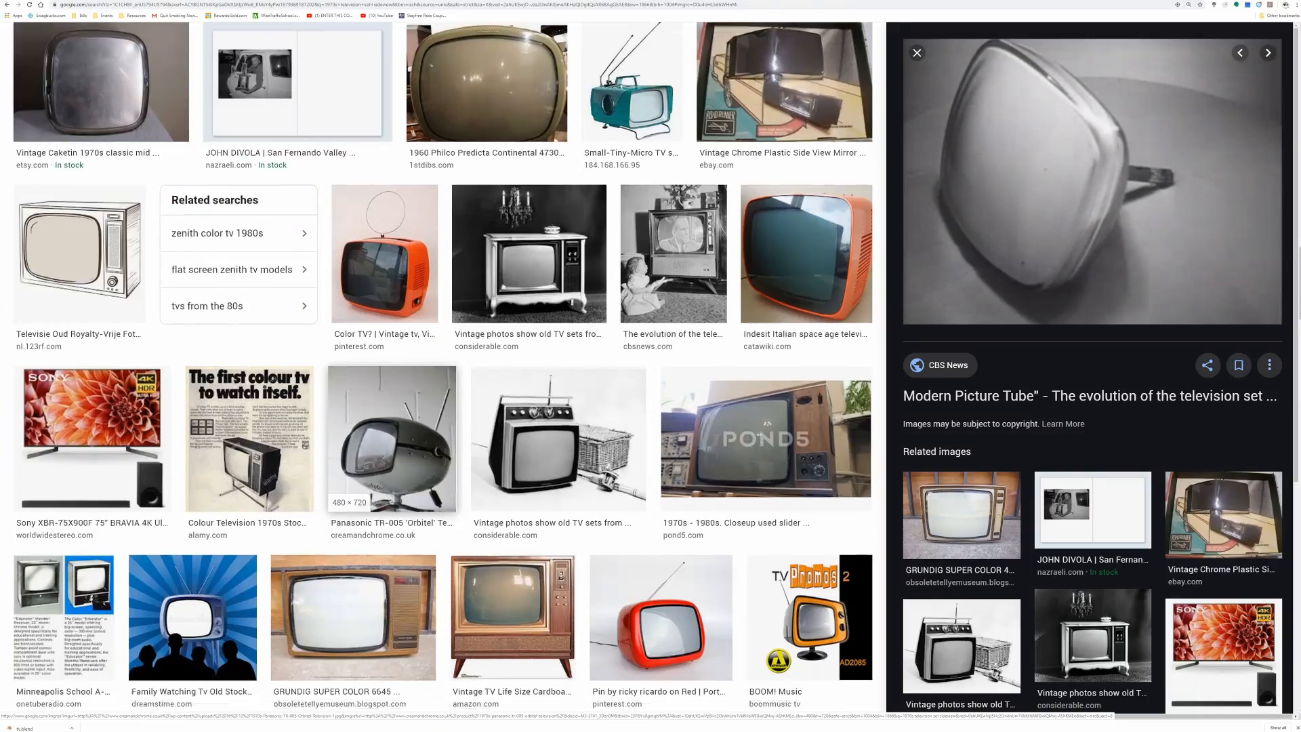
scroll(391, 279, "down", 1)
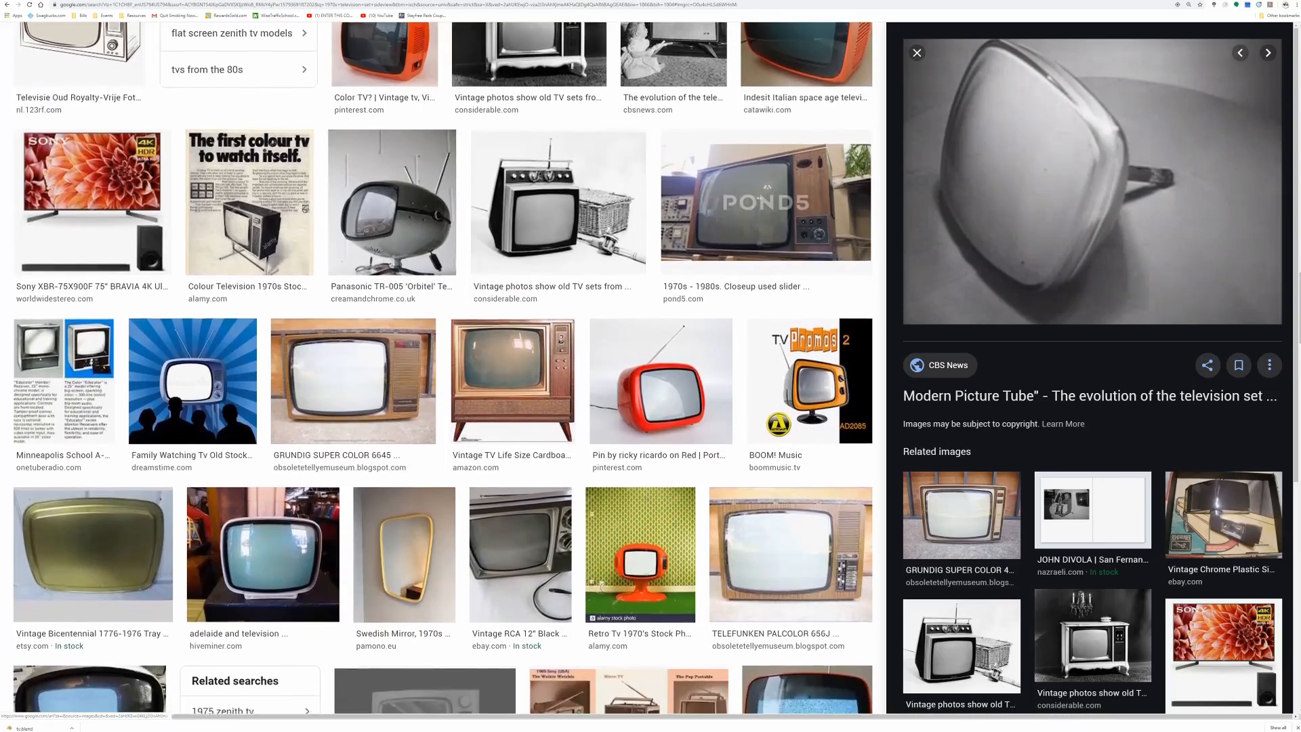
scroll(404, 420, "down", 1)
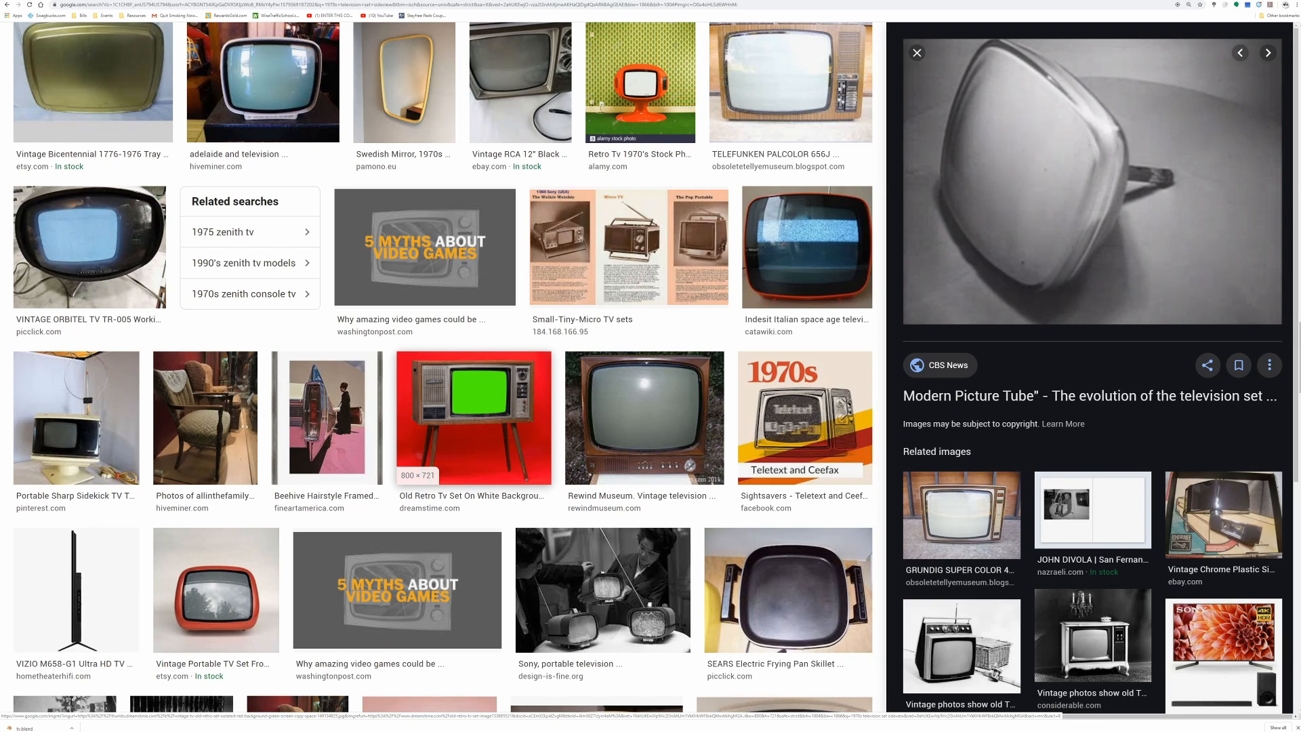
scroll(475, 366, "down", 2)
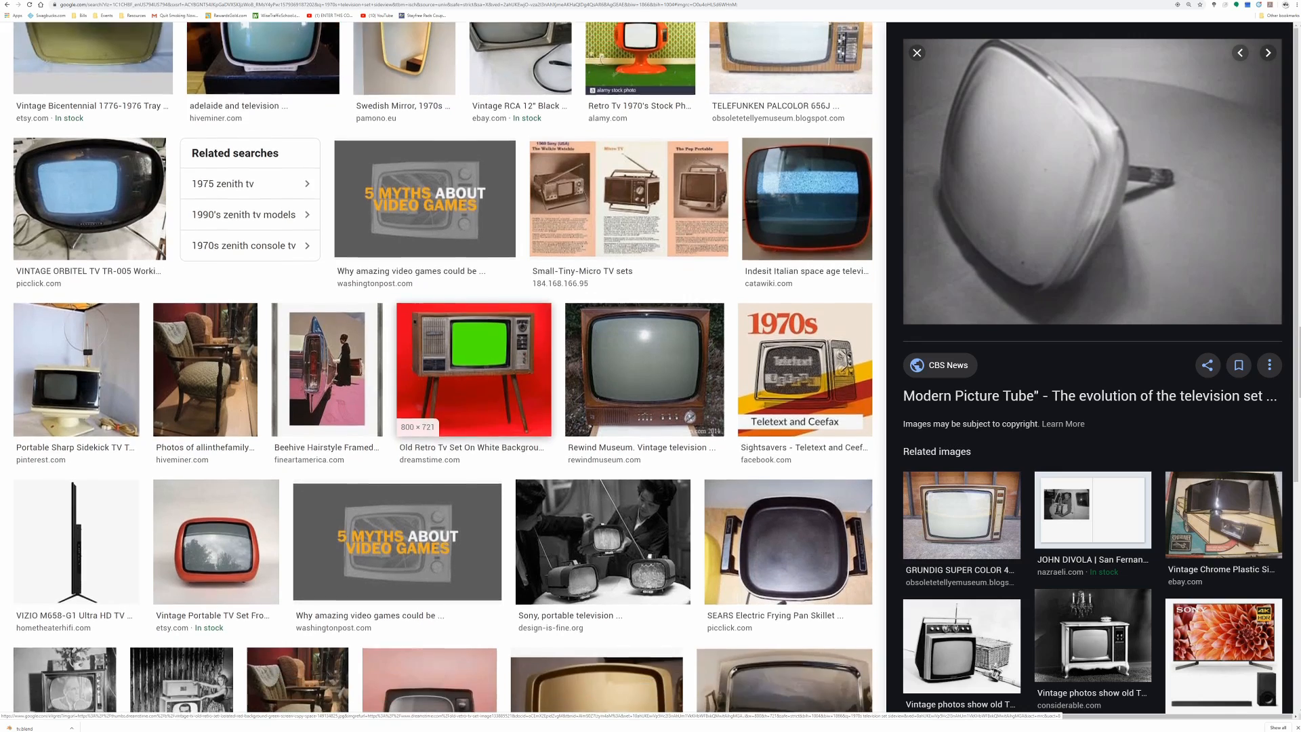
scroll(443, 366, "down", 4)
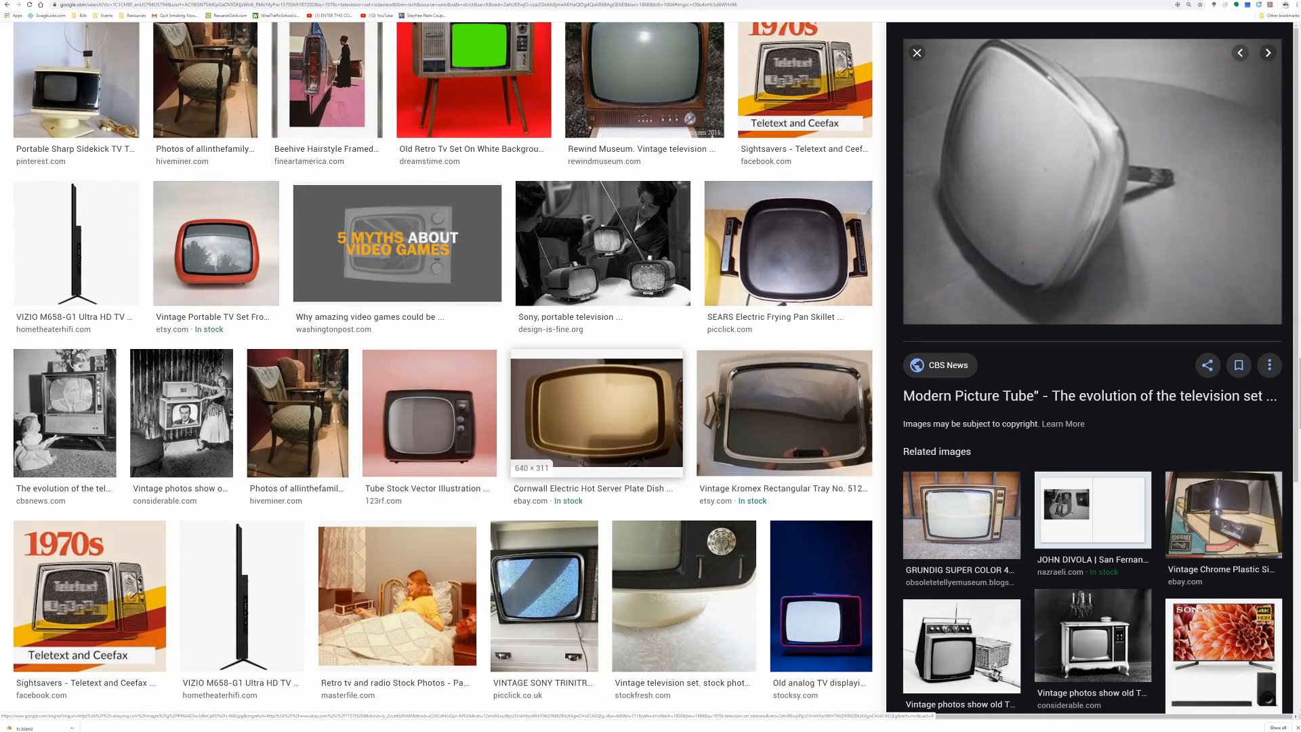
scroll(443, 366, "down", 4)
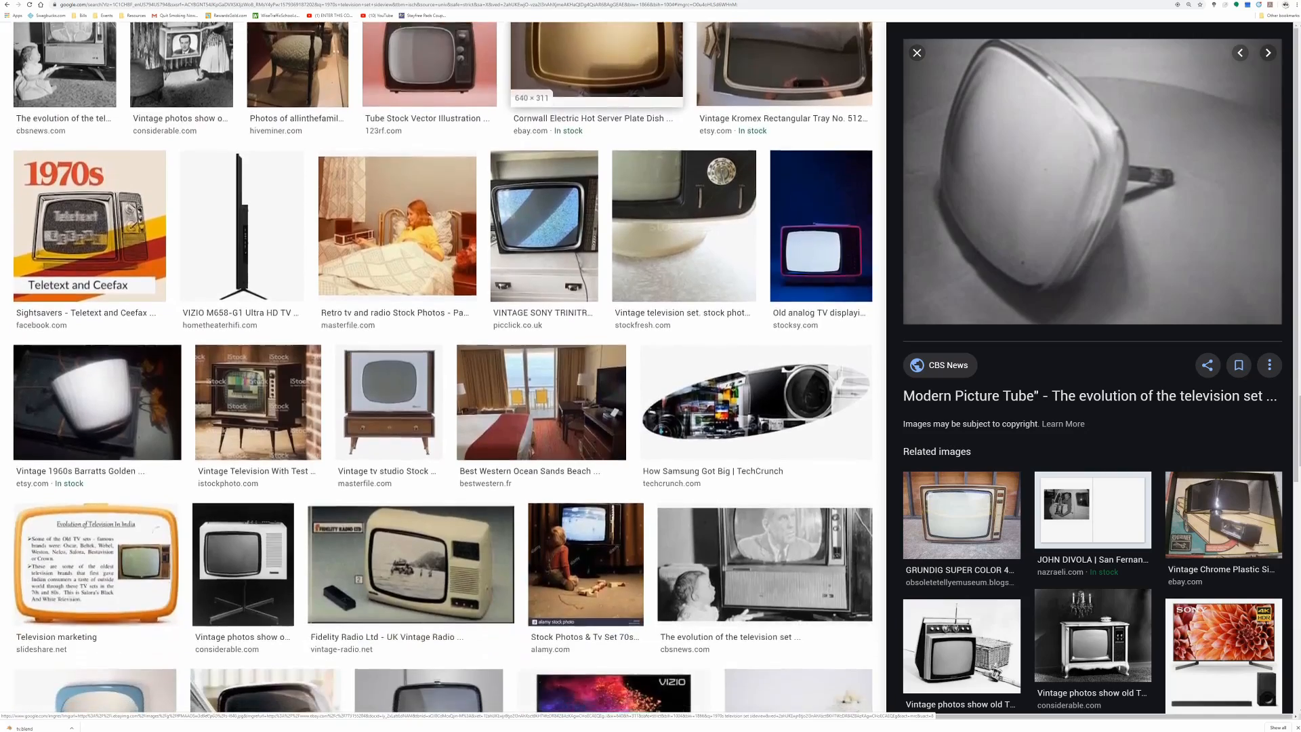
scroll(443, 366, "down", 1)
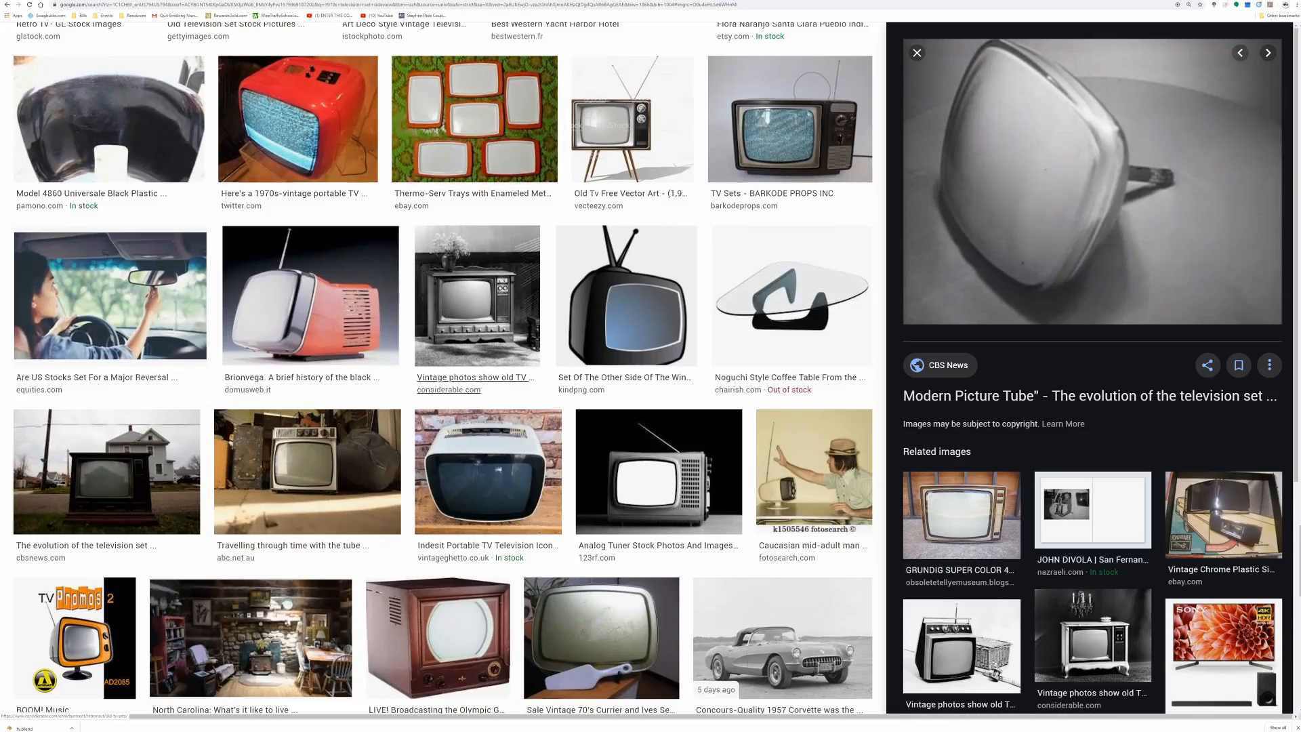
scroll(443, 367, "up", 15)
scroll(443, 368, "up", 15)
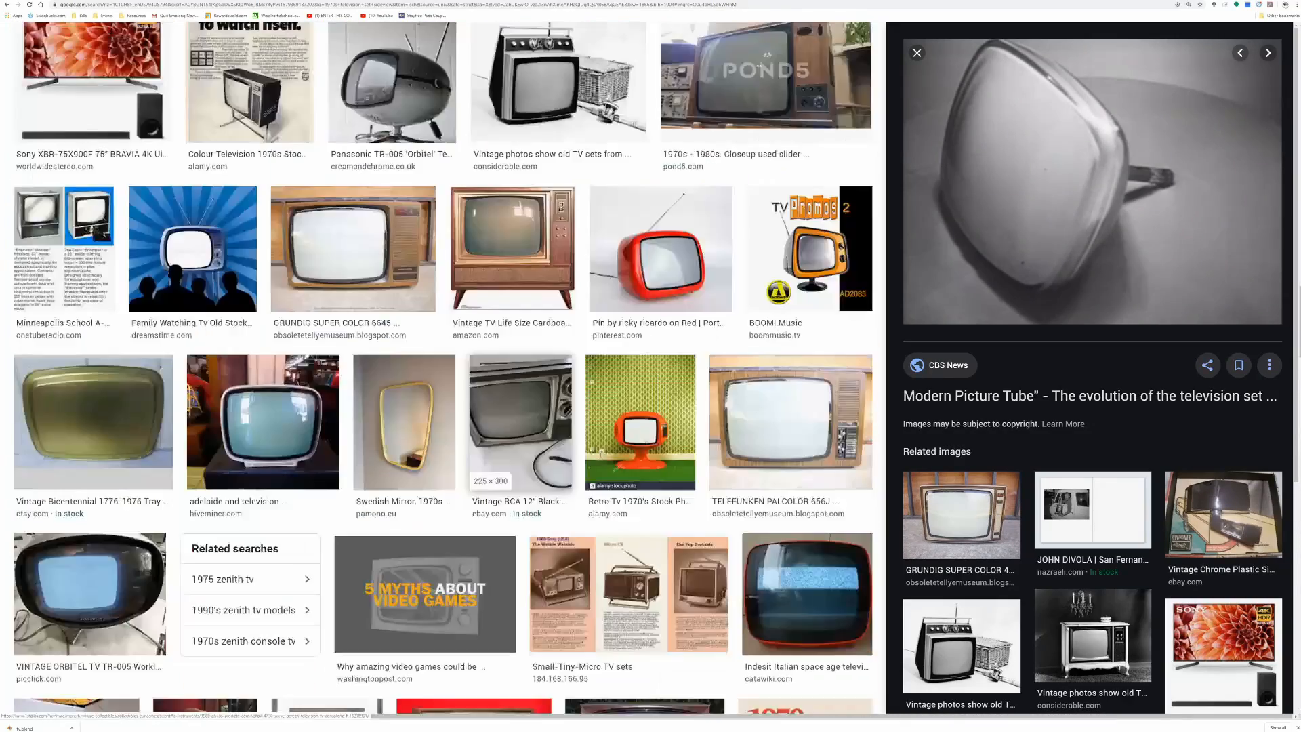
scroll(285, 169, "up", 9)
scroll(284, 203, "up", 8)
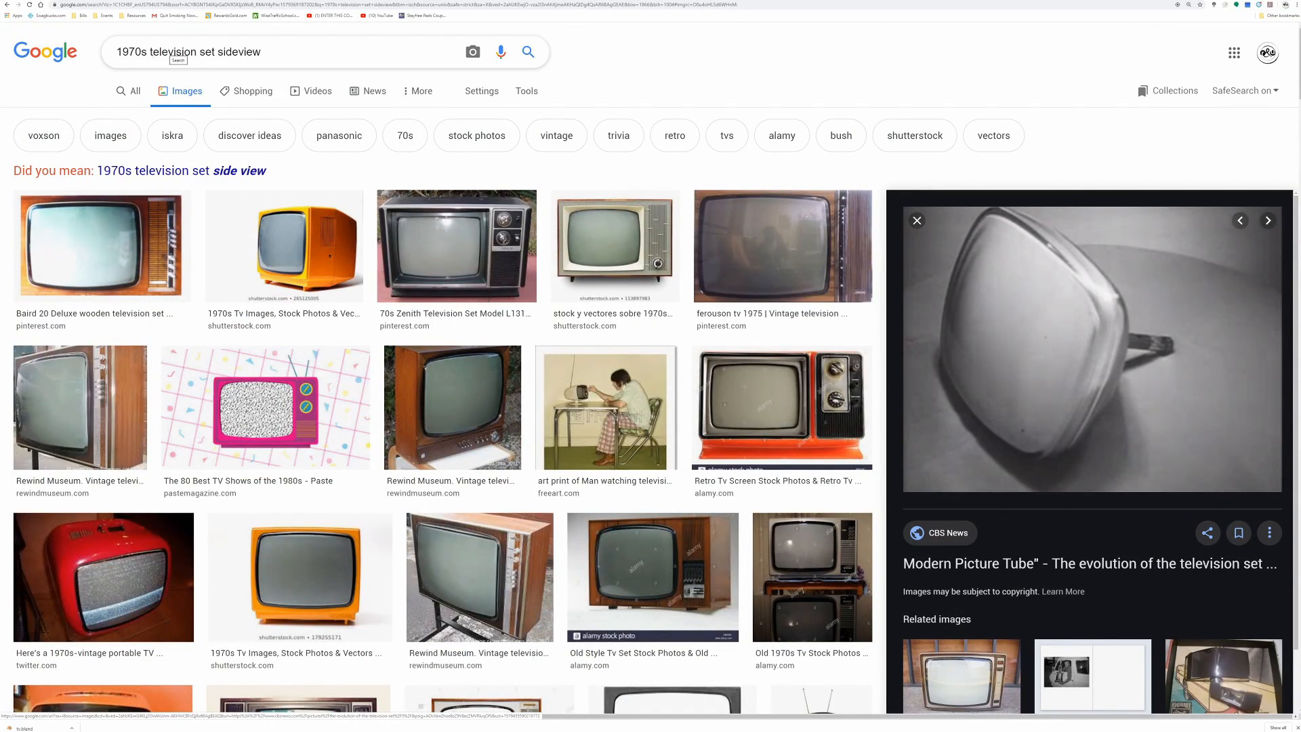
- Remove "1970s" from the query and search images for "television set sideview"
left_click_drag(153, 52, 116, 52)
key("BackSpace")
key("Return")
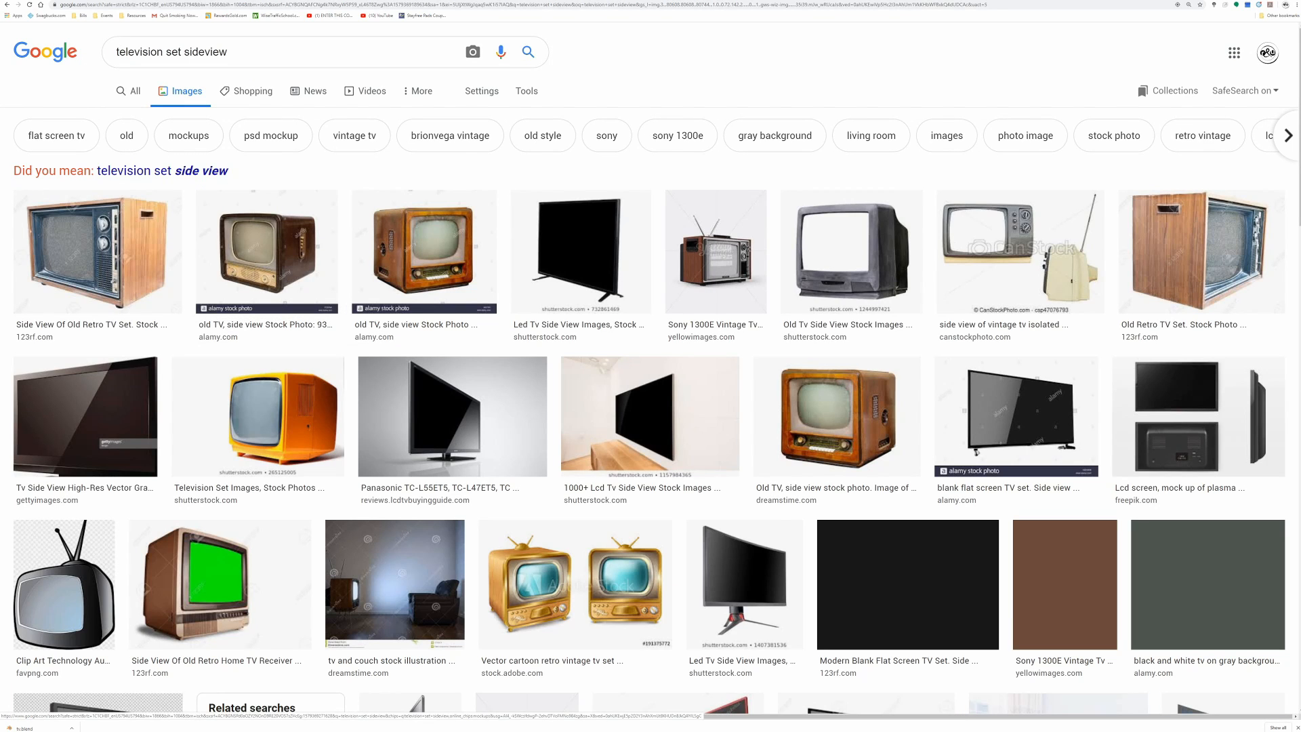
- Shorten the image search to "television sideview" and look through the results for old television cabinets seen from the side
left_click(166, 53)
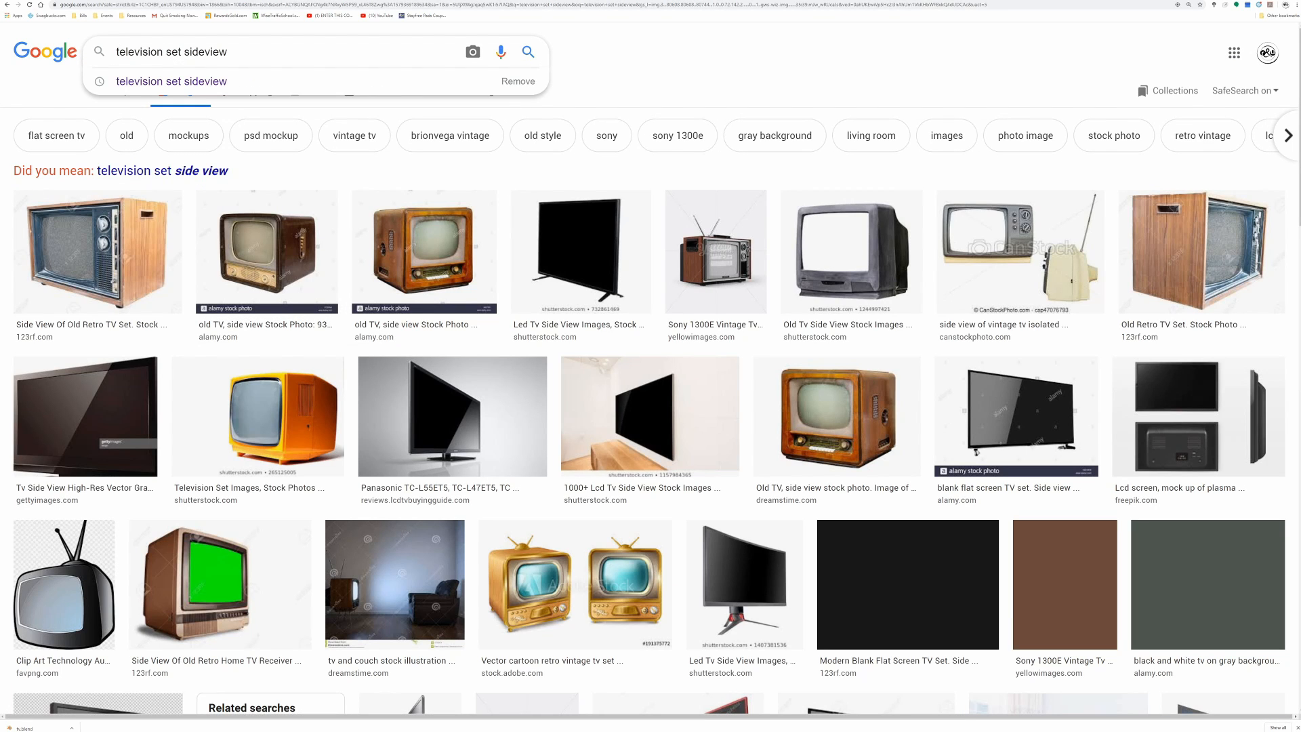
key("Delete")
key("Delete")
key("Delete")
key("Delete")
key("Return")
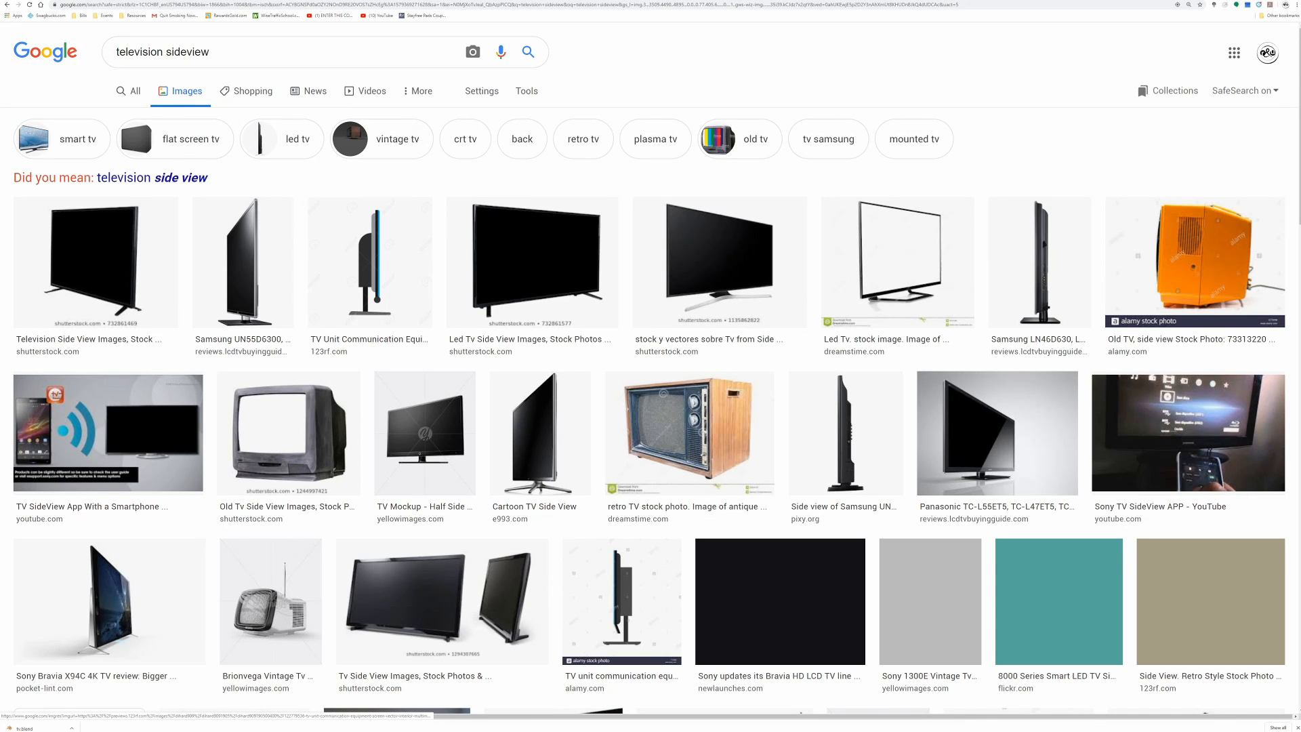
scroll(370, 231, "down", 1)
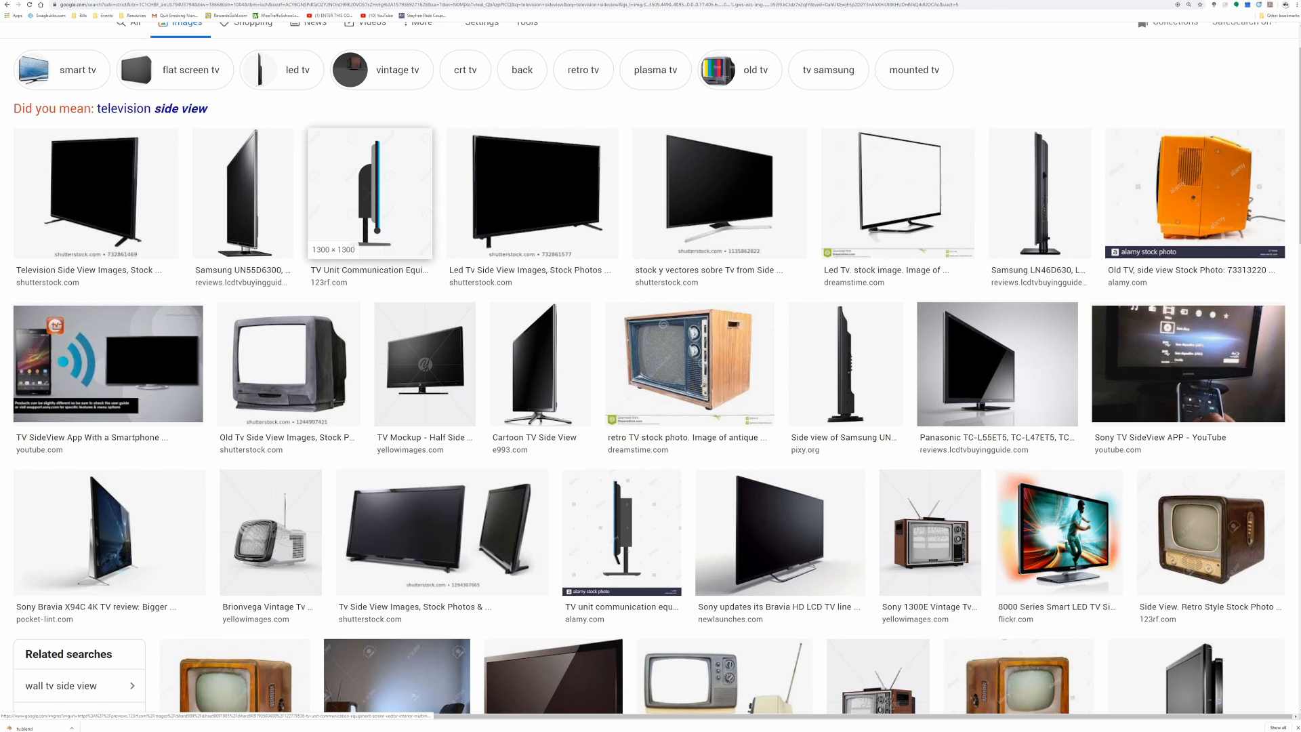
scroll(370, 143, "down", 2)
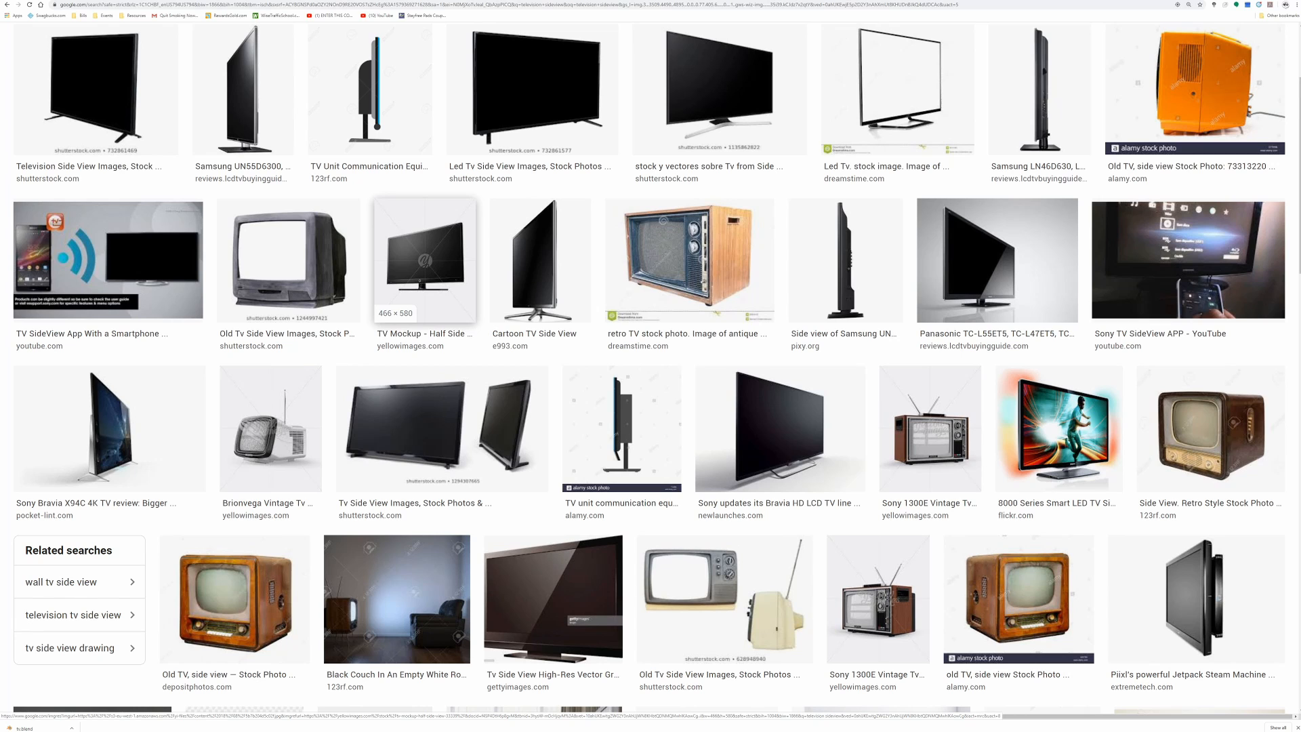
- Examine further "television sideview" image results for old cabinets whose side panels can serve as reference
scroll(718, 477, "down", 3)
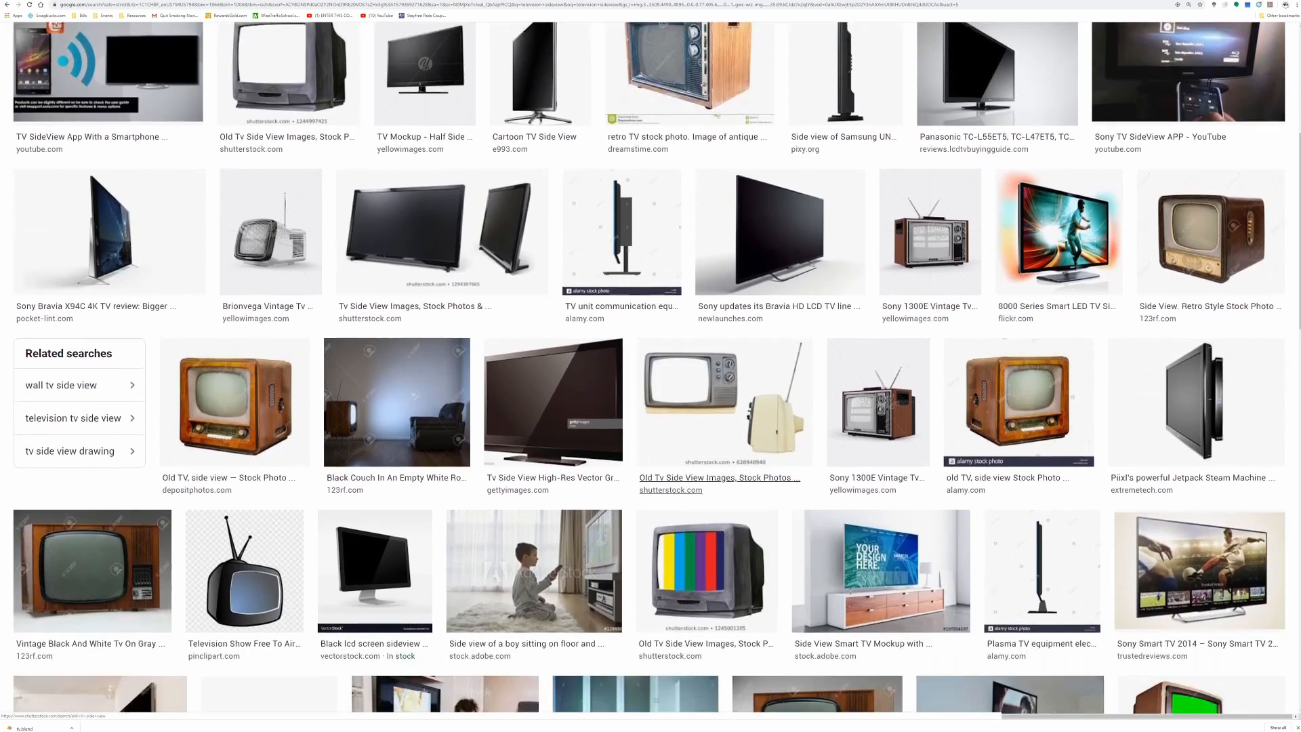
scroll(718, 477, "down", 2)
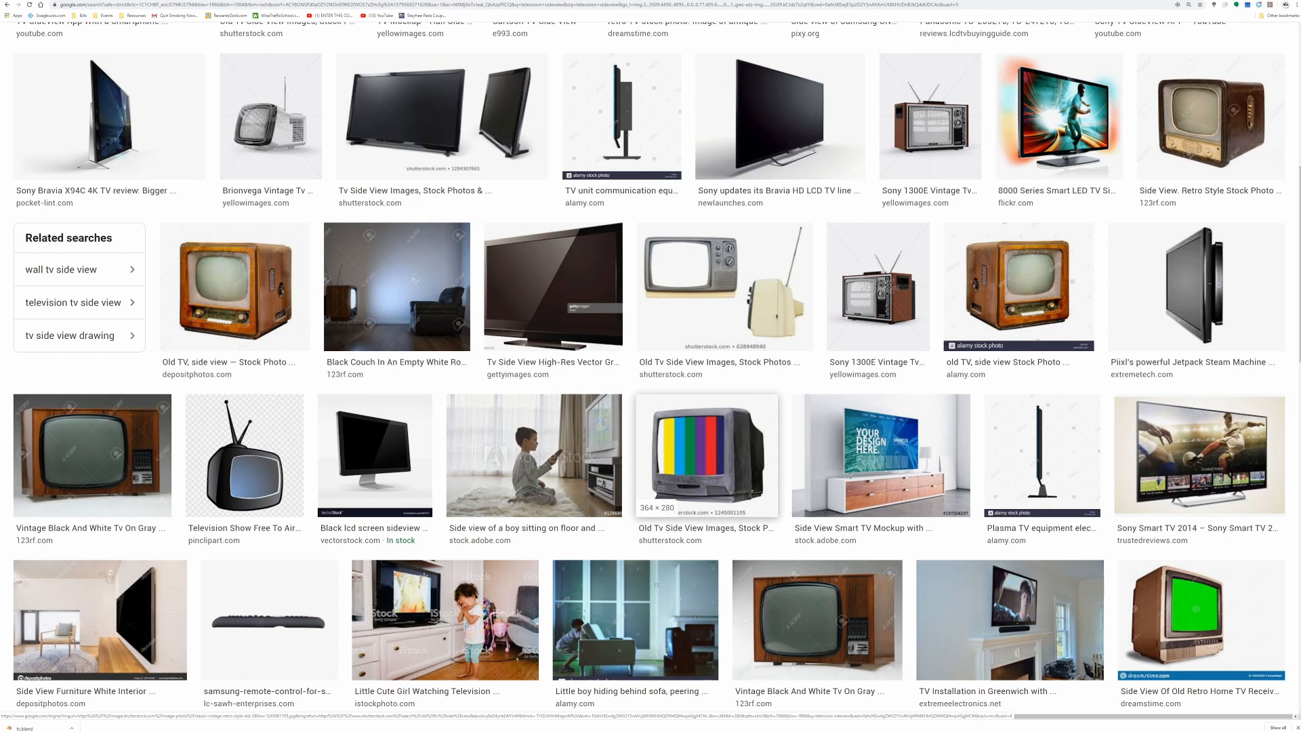
scroll(707, 474, "down", 3)
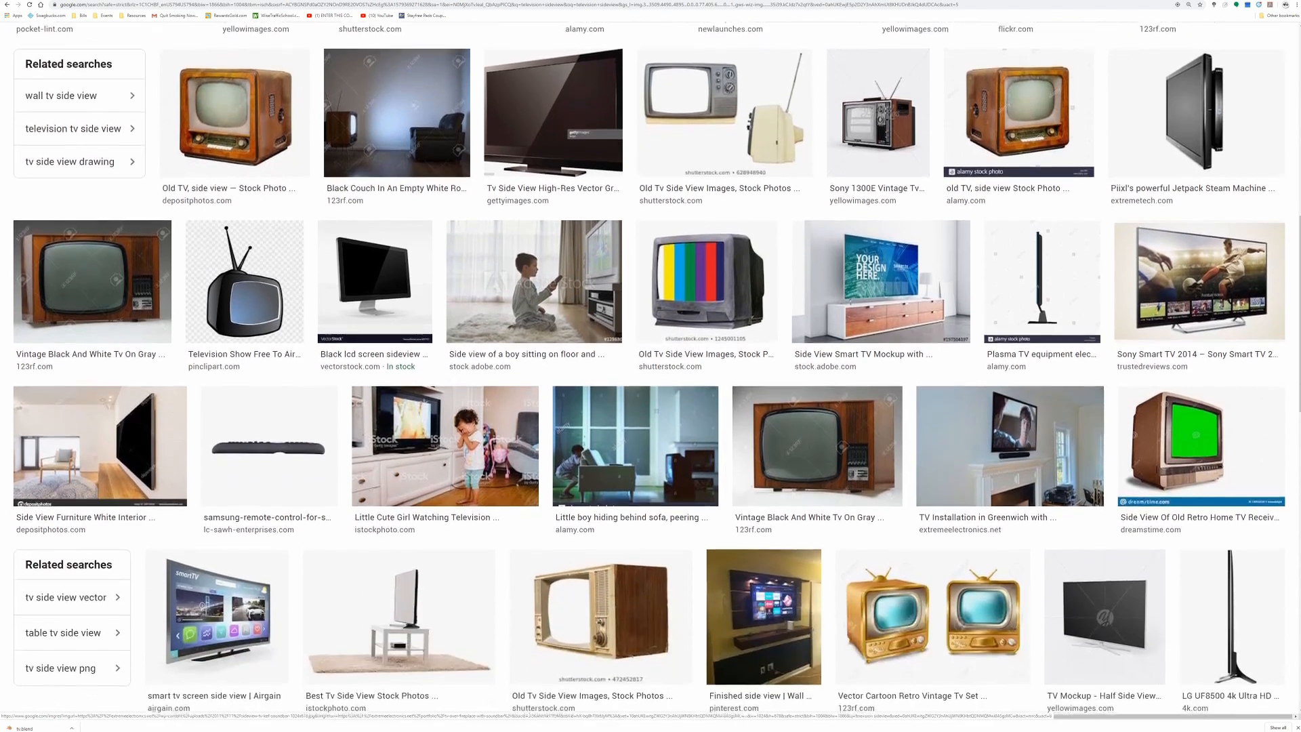
scroll(707, 475, "down", 2)
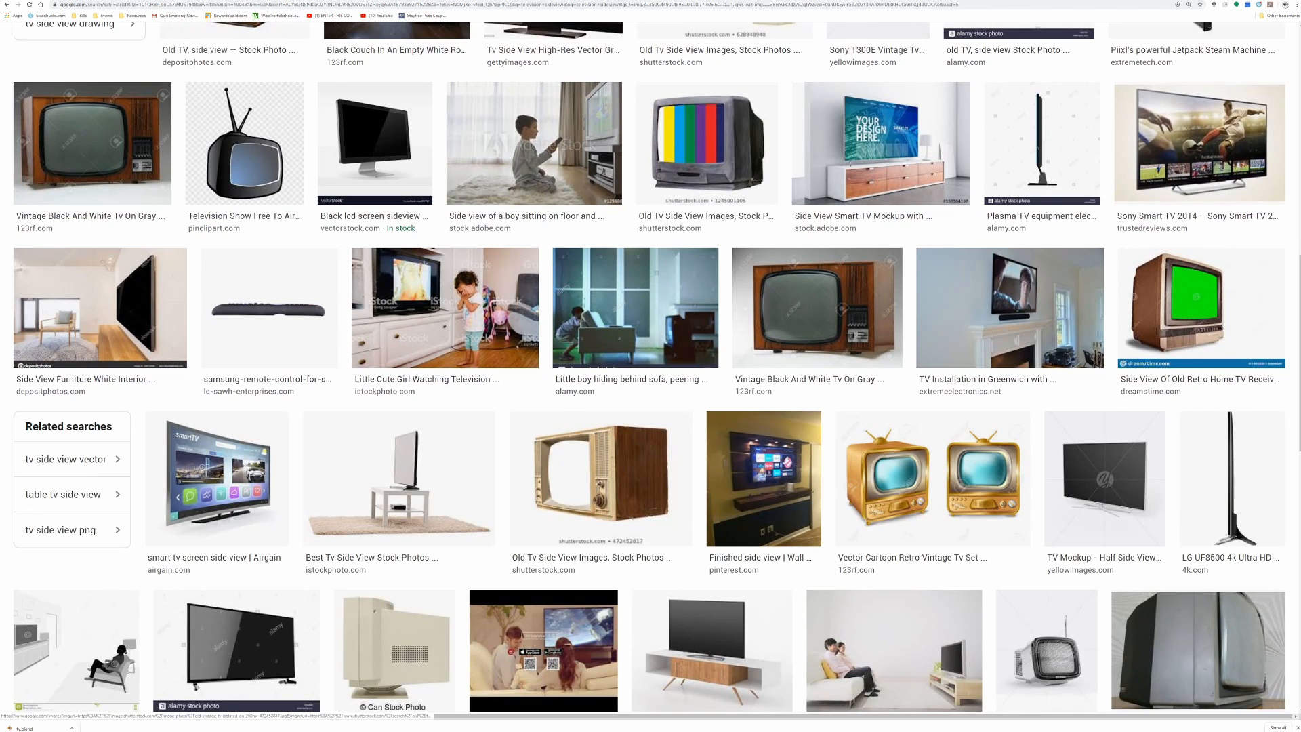
scroll(601, 479, "down", 3)
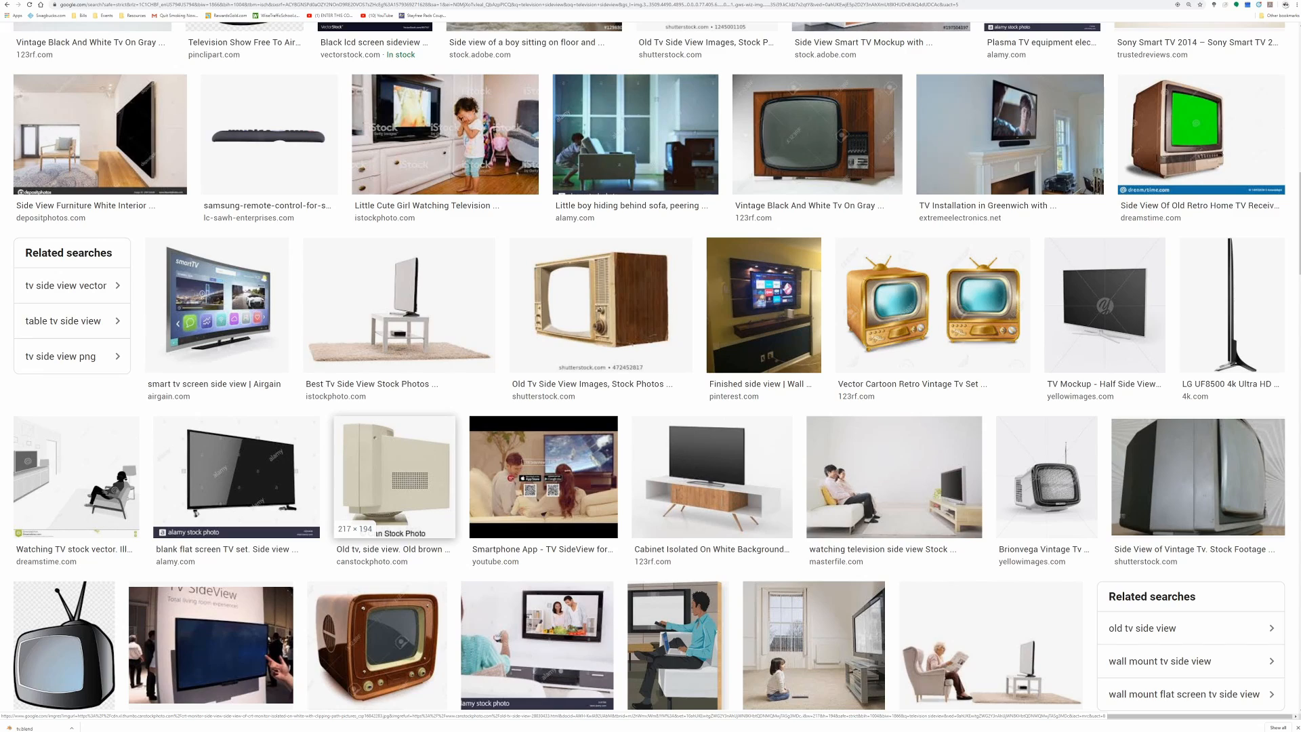
scroll(649, 369, "down", 8)
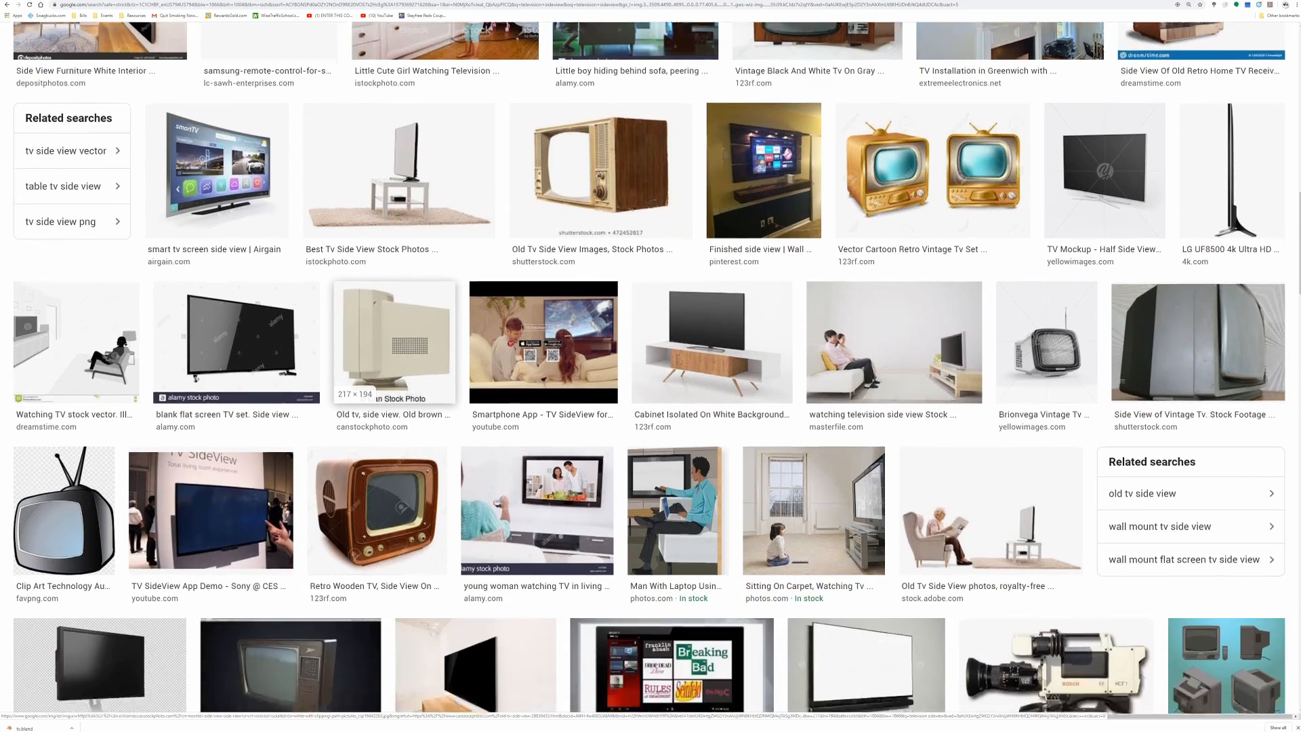
scroll(649, 369, "up", 3)
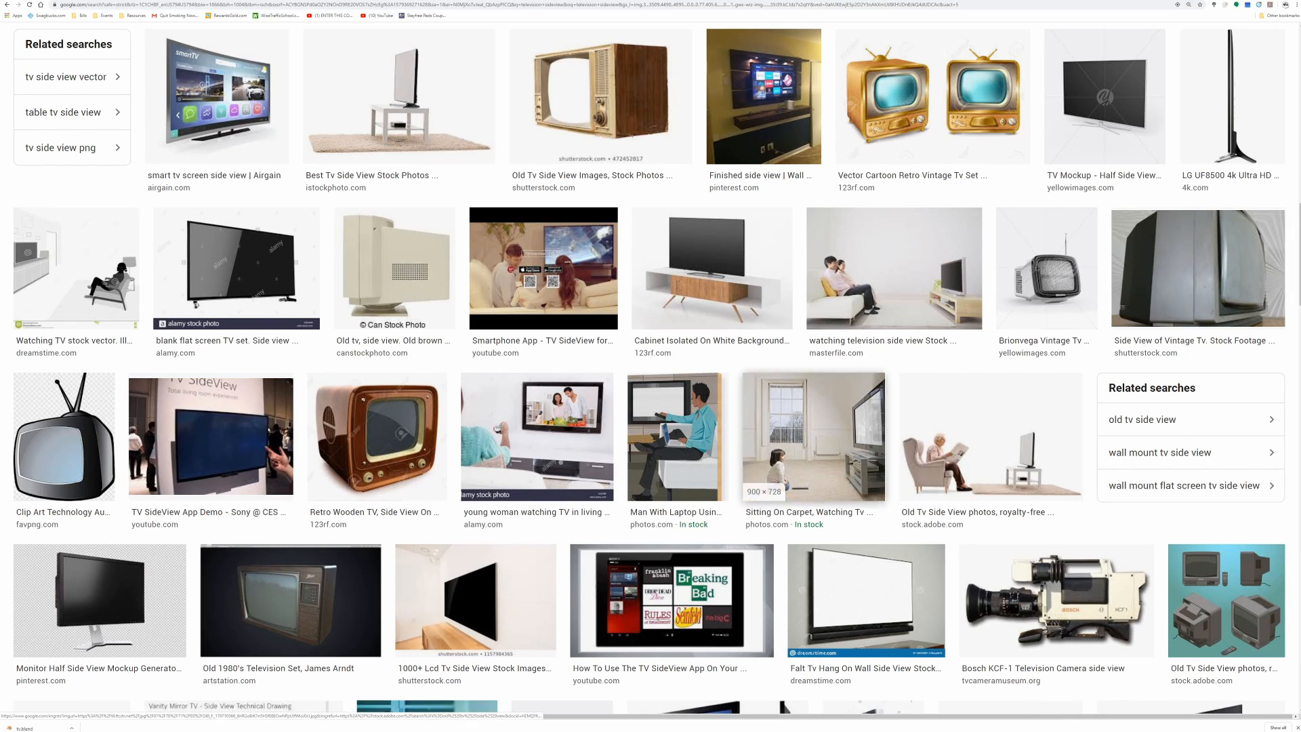
scroll(290, 447, "down", 3)
scroll(298, 468, "down", 7)
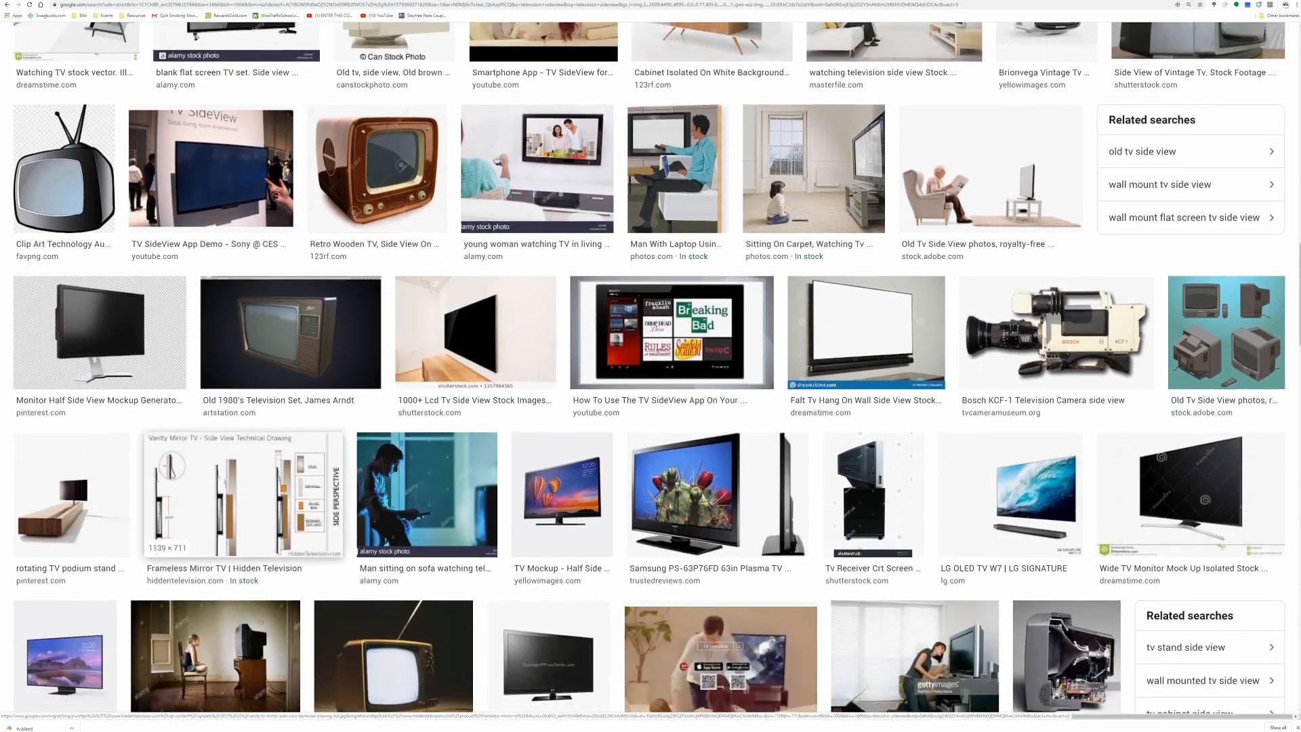
scroll(298, 467, "down", 10)
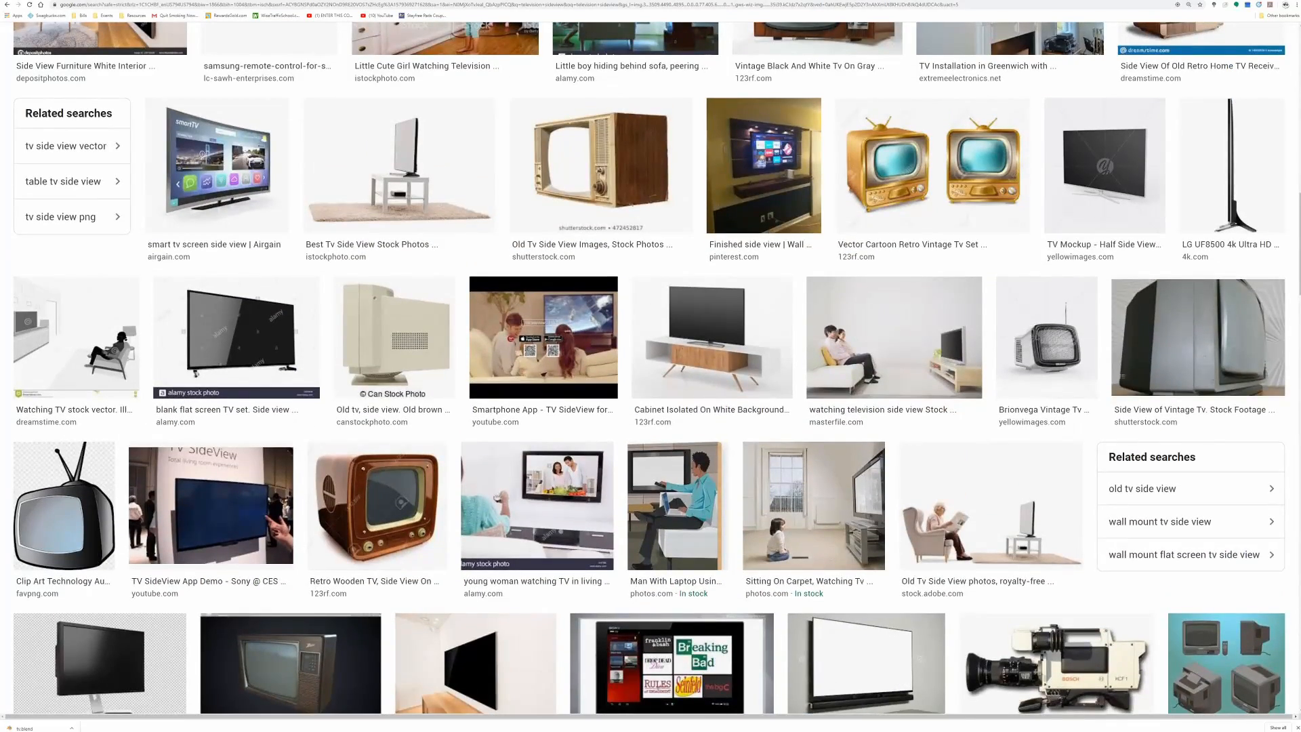
- Switch to Blender and inspect the television cabinet's plain side beside the knobs and speaker grille
key("alt+Tab")
middle_click_drag(515, 284, 659, 284)
mouse_move(557, 347)
middle_mouse_down()
mouse_move(613, 353)
mouse_move(574, 343)
middle_mouse_up()
middle_click_drag(535, 284, 485, 291)
scroll(535, 271, "up", 2)
scroll(535, 271, "up", 2)
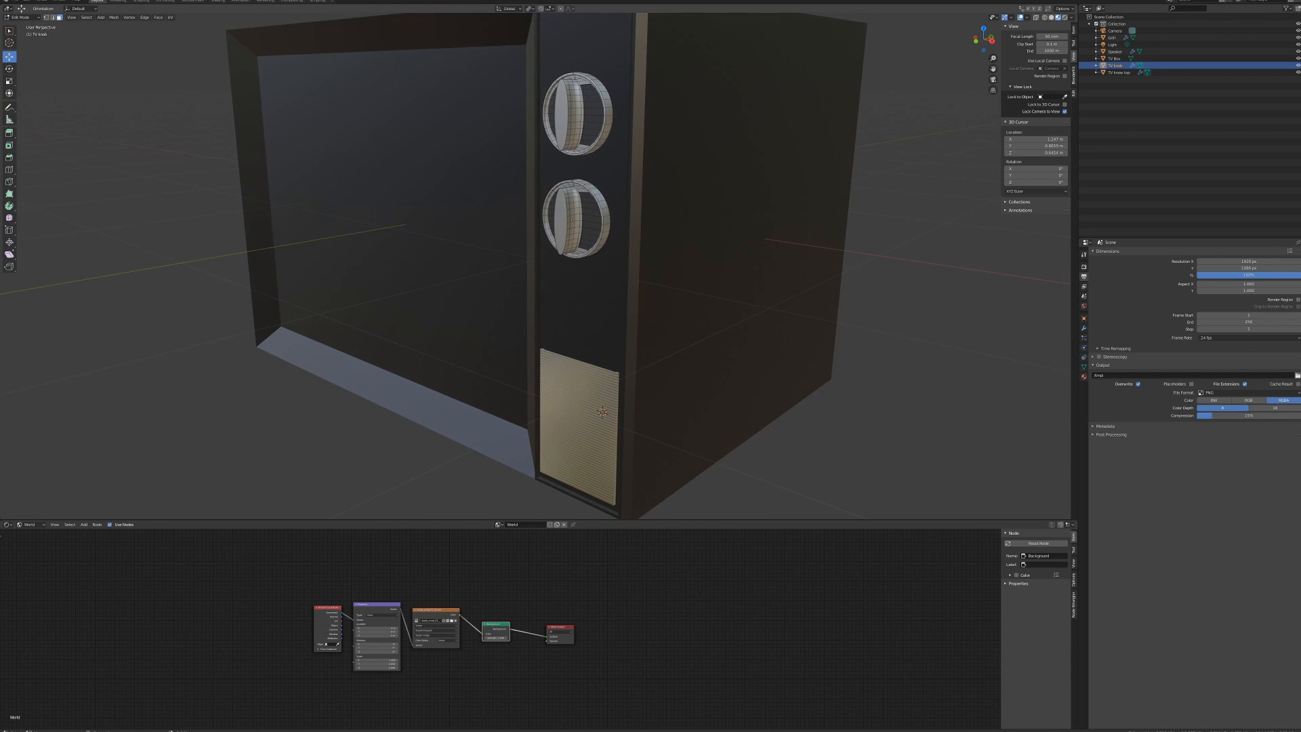